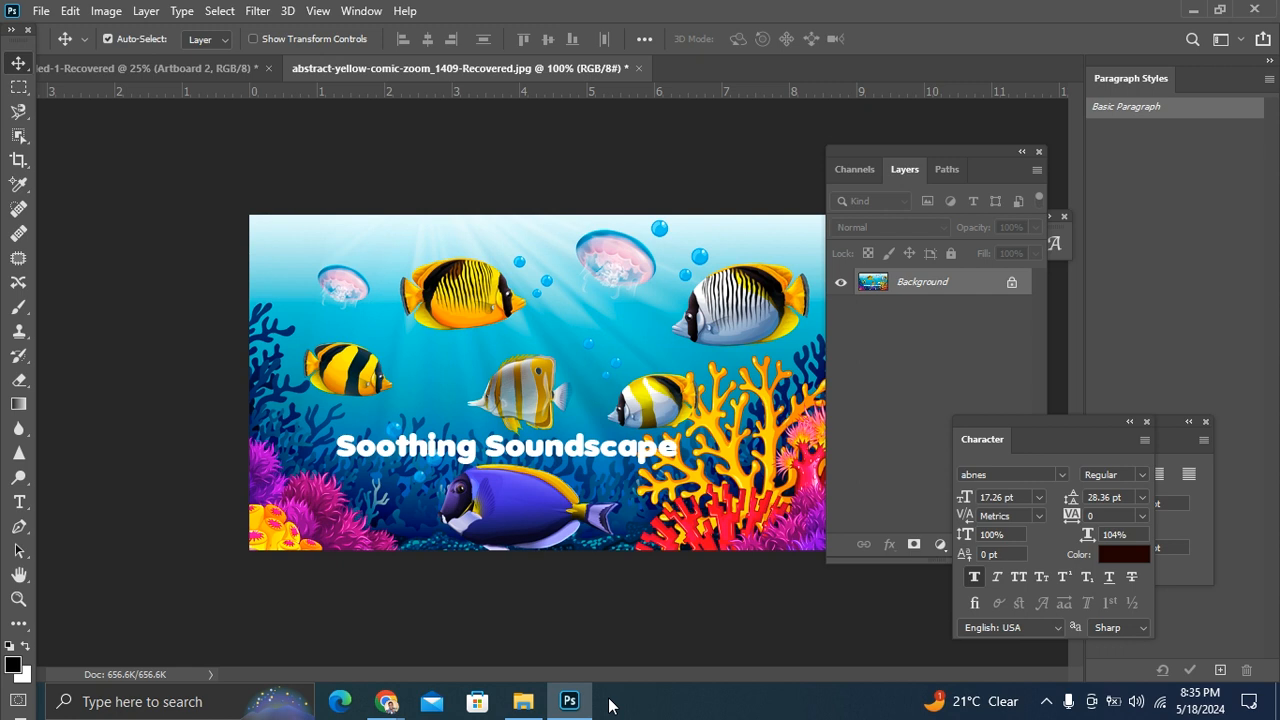
Step: Apply the Essentials workspace
left_click(1241, 42)
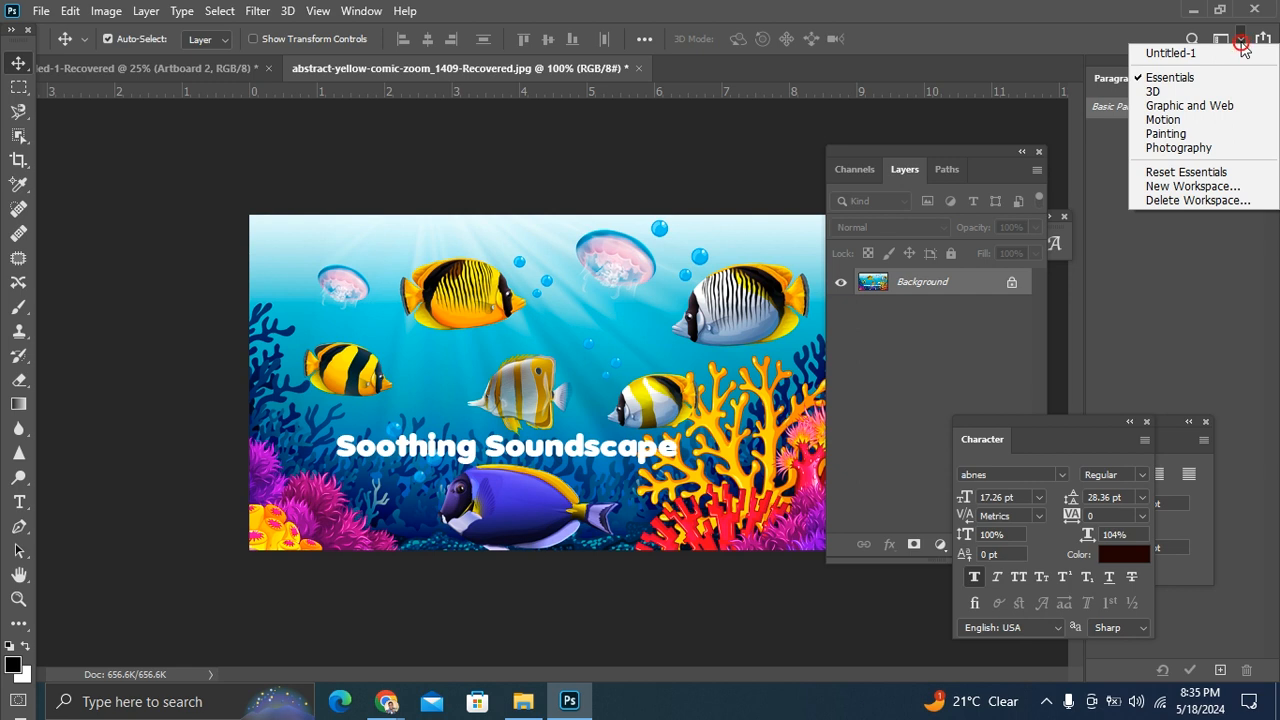
left_click(1193, 80)
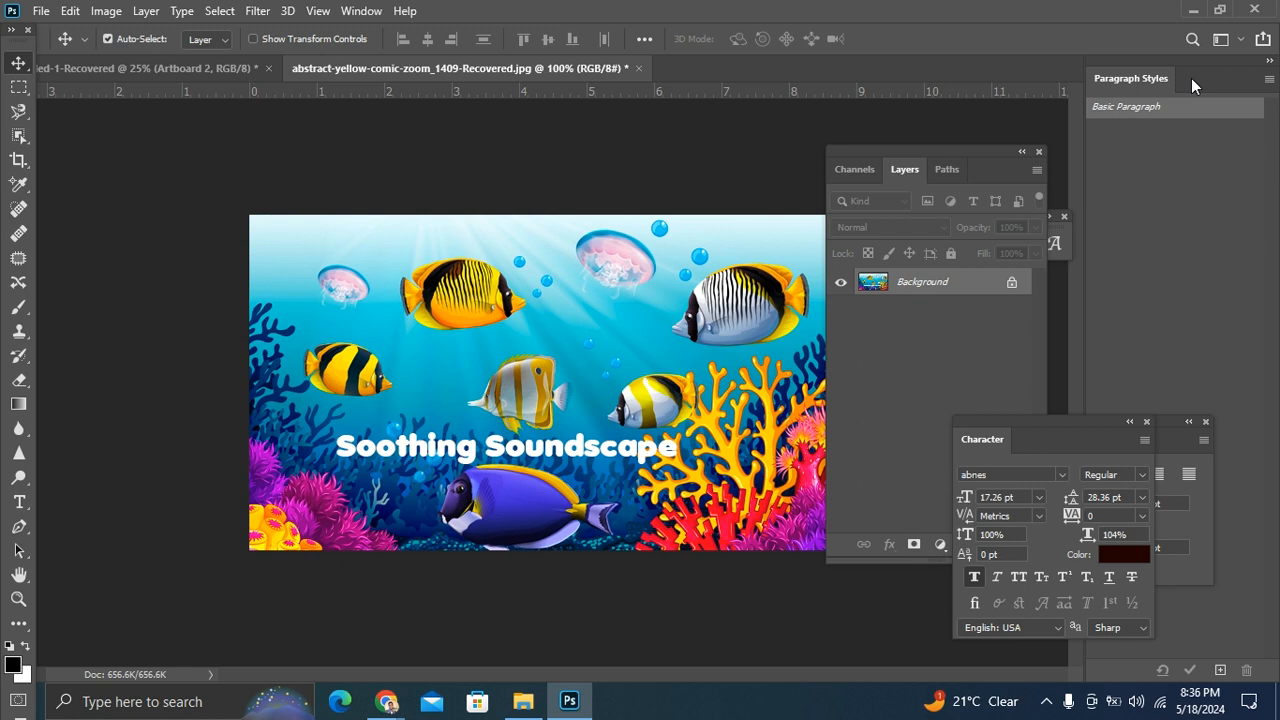
left_click(1240, 40)
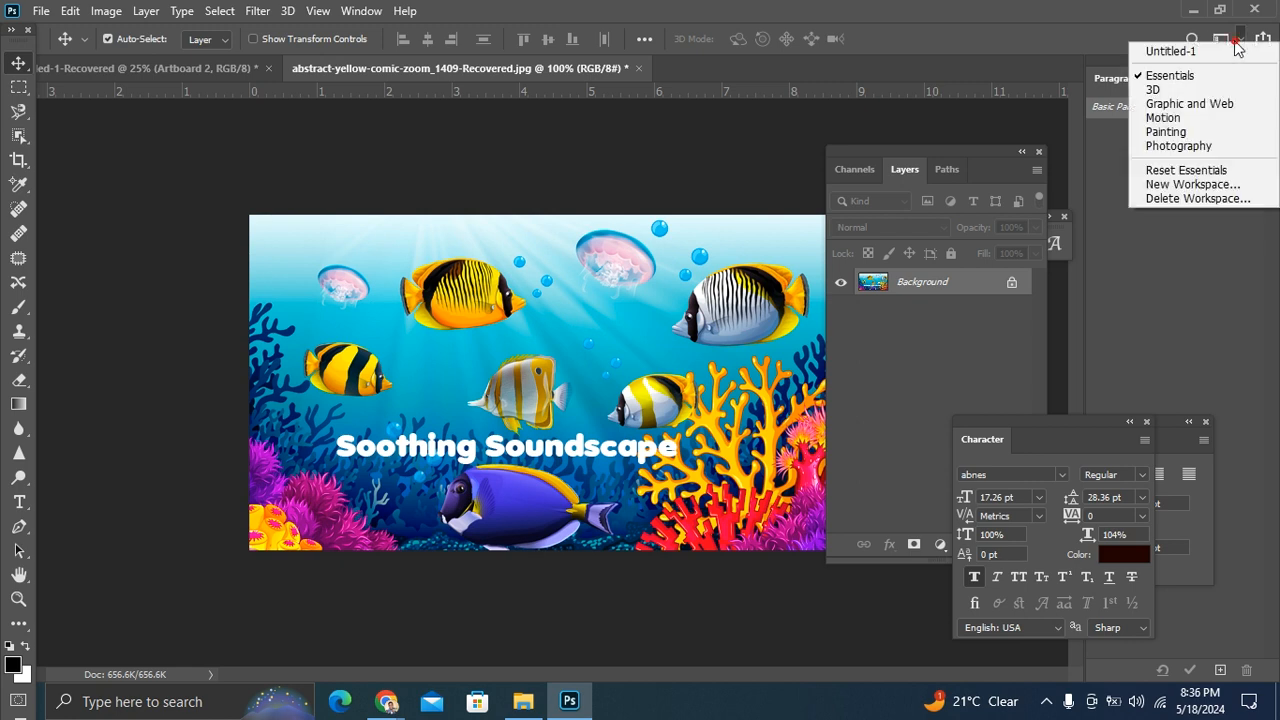
left_click(1190, 85)
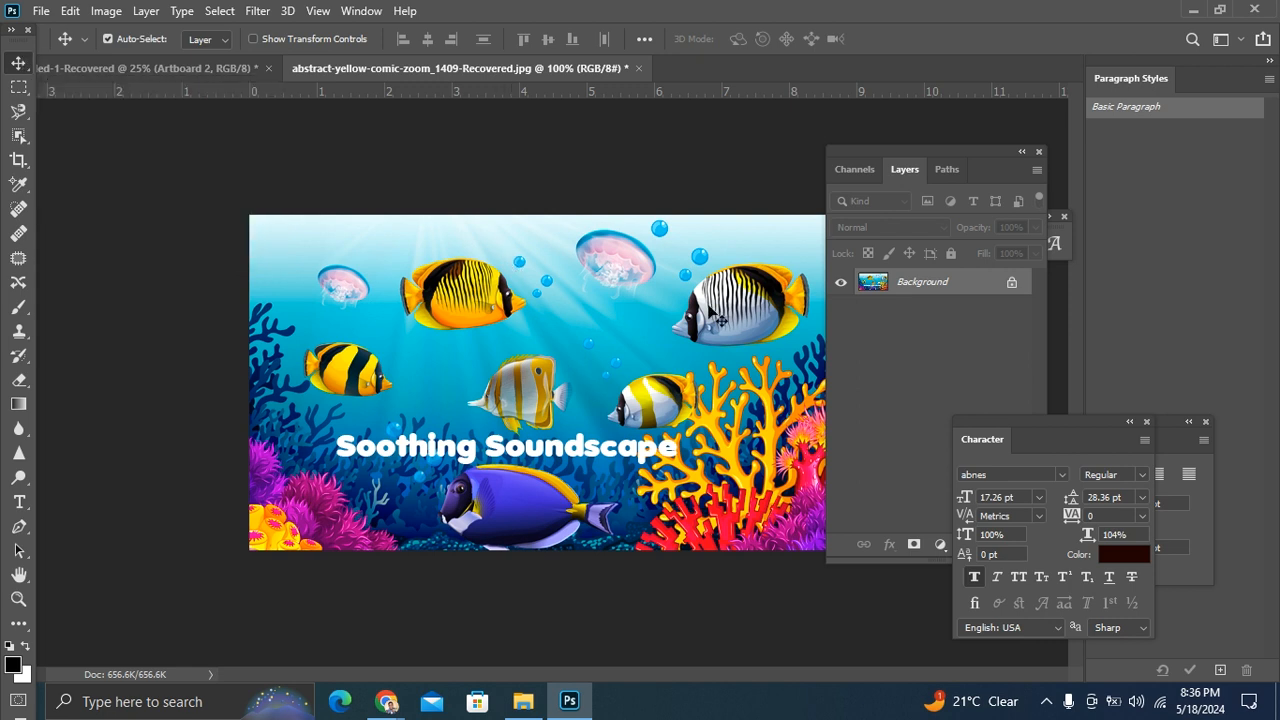
Step: Unlock the Background layer and shift the underwater image slightly to the left on the canvas
left_click(1012, 287)
right_click(480, 336)
left_click(442, 314)
mouse_move(500, 328)
left_mouse_down()
mouse_move(508, 313)
mouse_move(486, 326)
mouse_move(503, 331)
left_mouse_up()
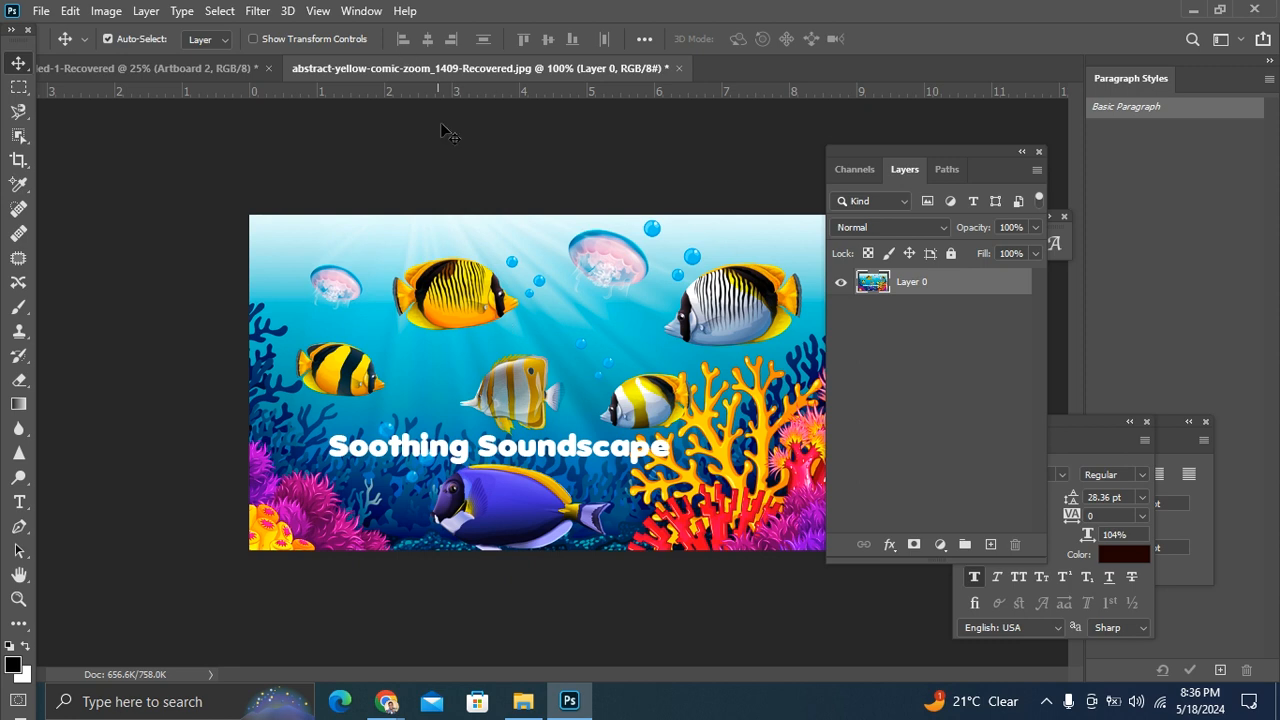
Step: Rearrange the floating Layers, Character and Paragraph panels so that they no longer cover the image
left_click_drag(890, 151, 958, 122)
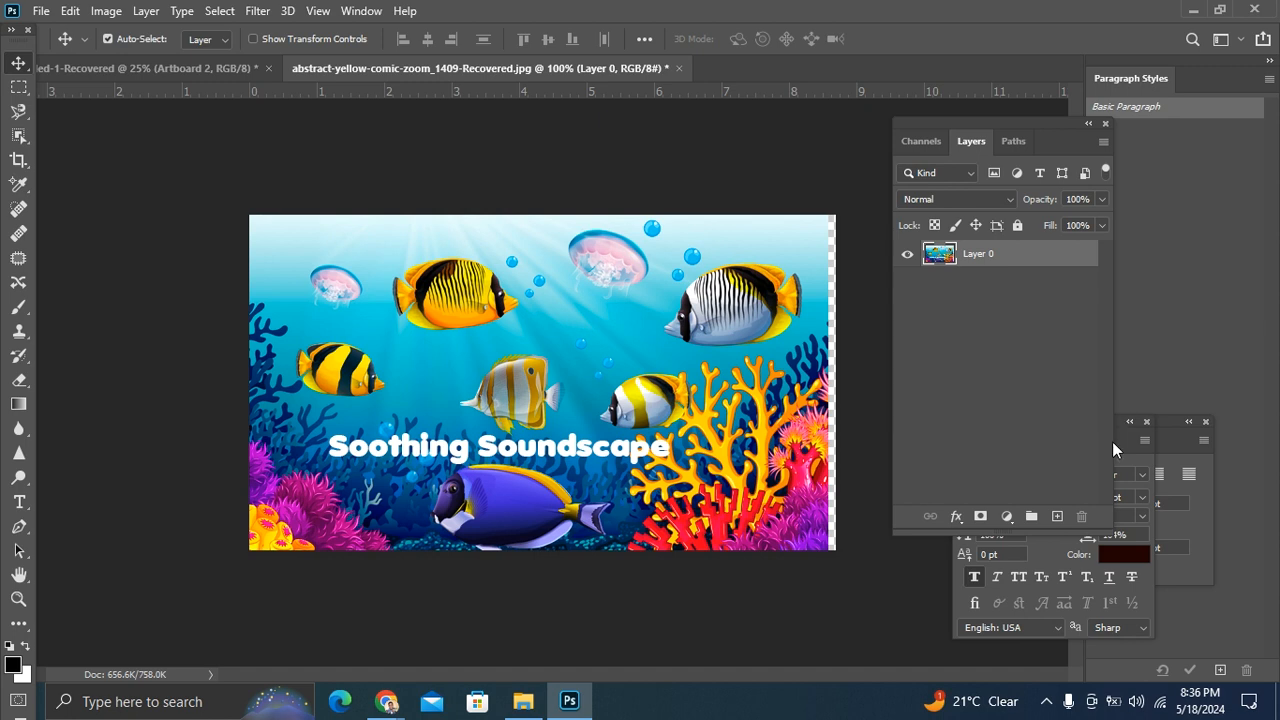
left_click_drag(1121, 440, 1071, 387)
left_click(1156, 422)
left_click_drag(1156, 422, 1188, 275)
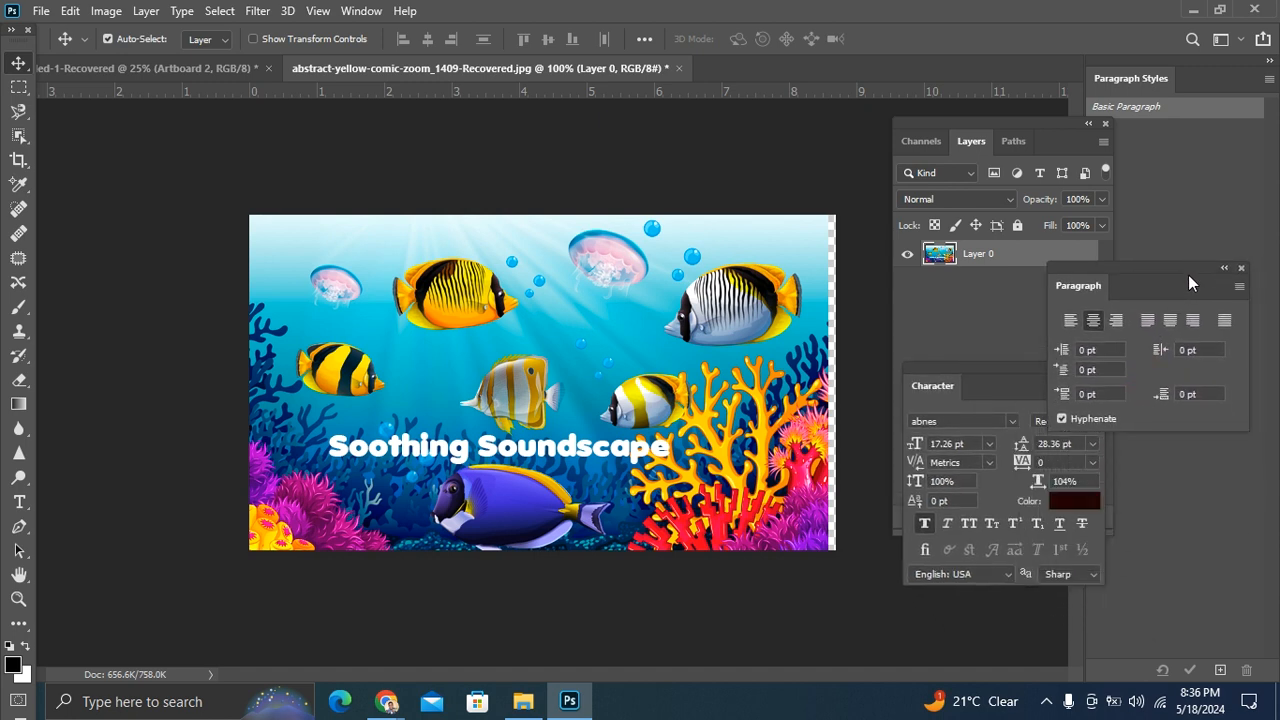
left_click_drag(972, 364, 931, 404)
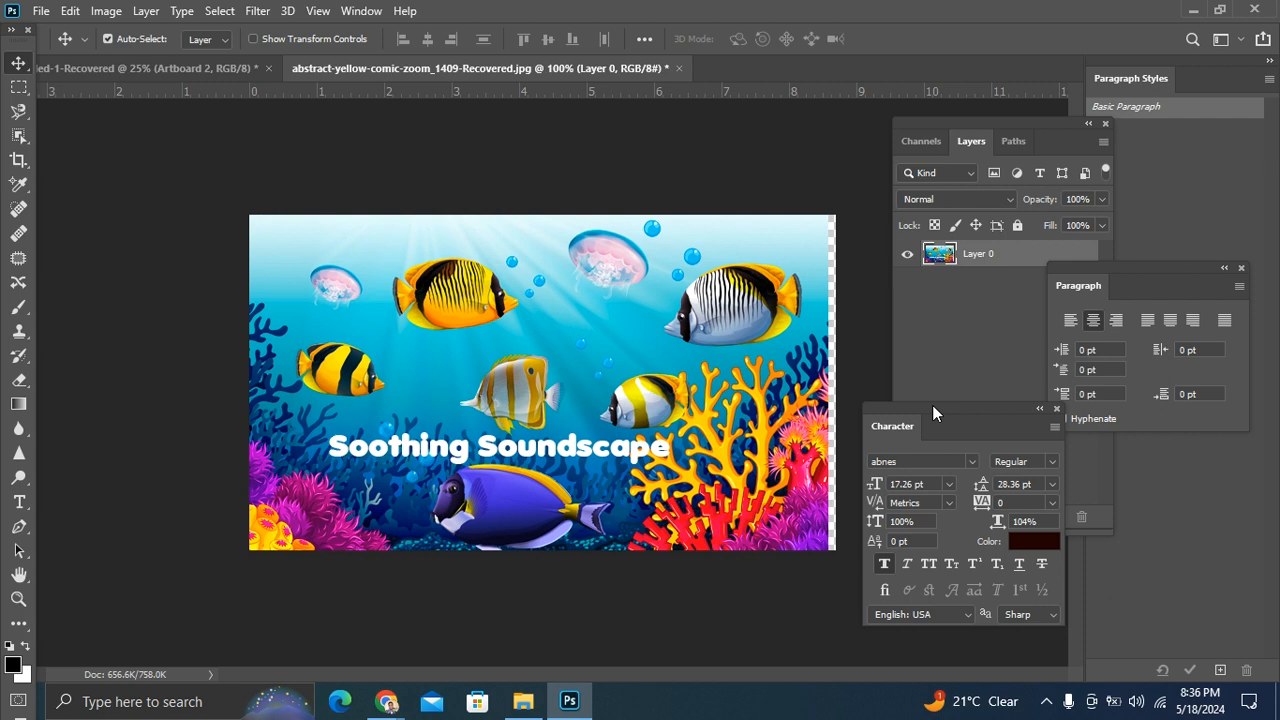
Step: Look through the Help, Window, View, Filter, Select, Layer and Image commands to see what each group offers
left_click(406, 12)
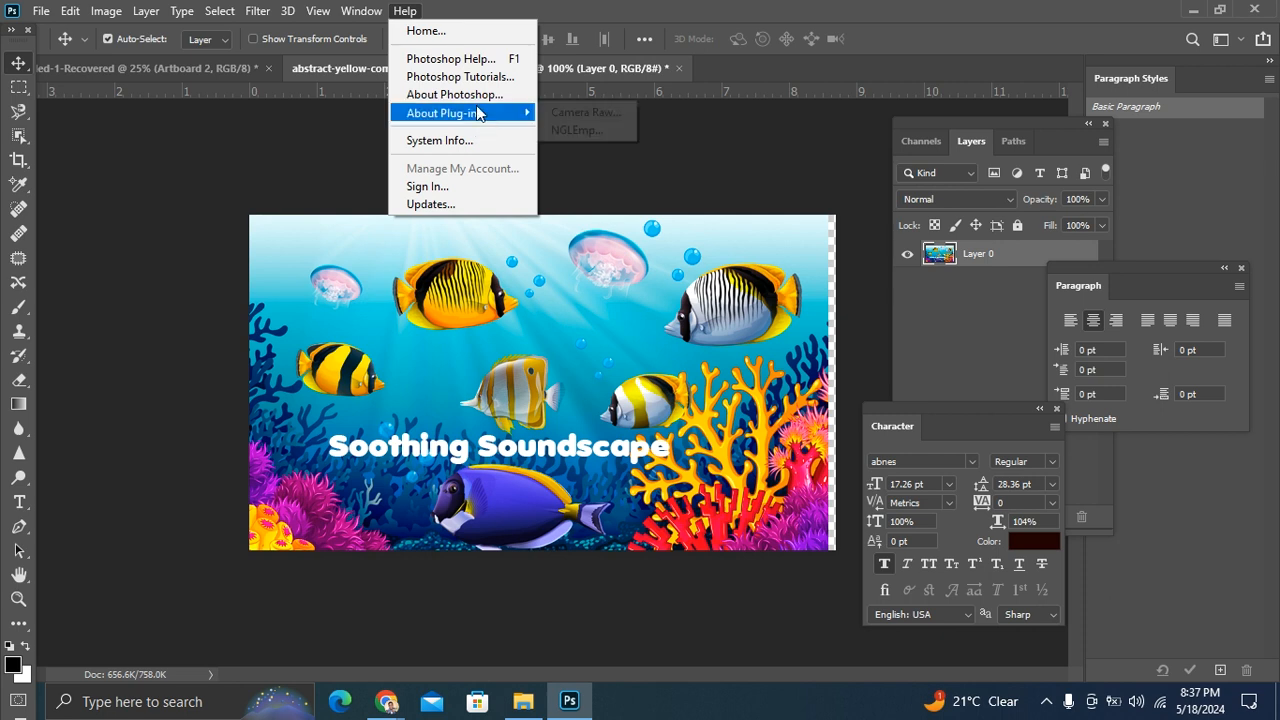
left_click(362, 11)
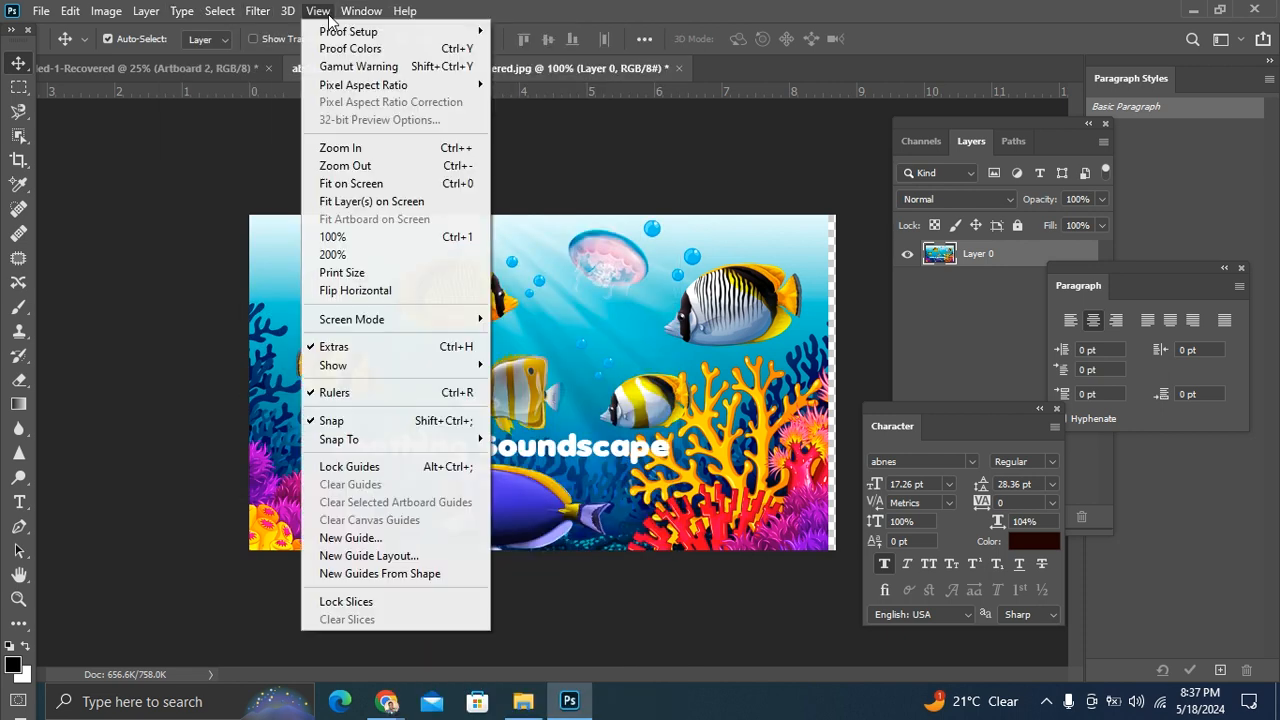
left_click(316, 11)
left_click(315, 11)
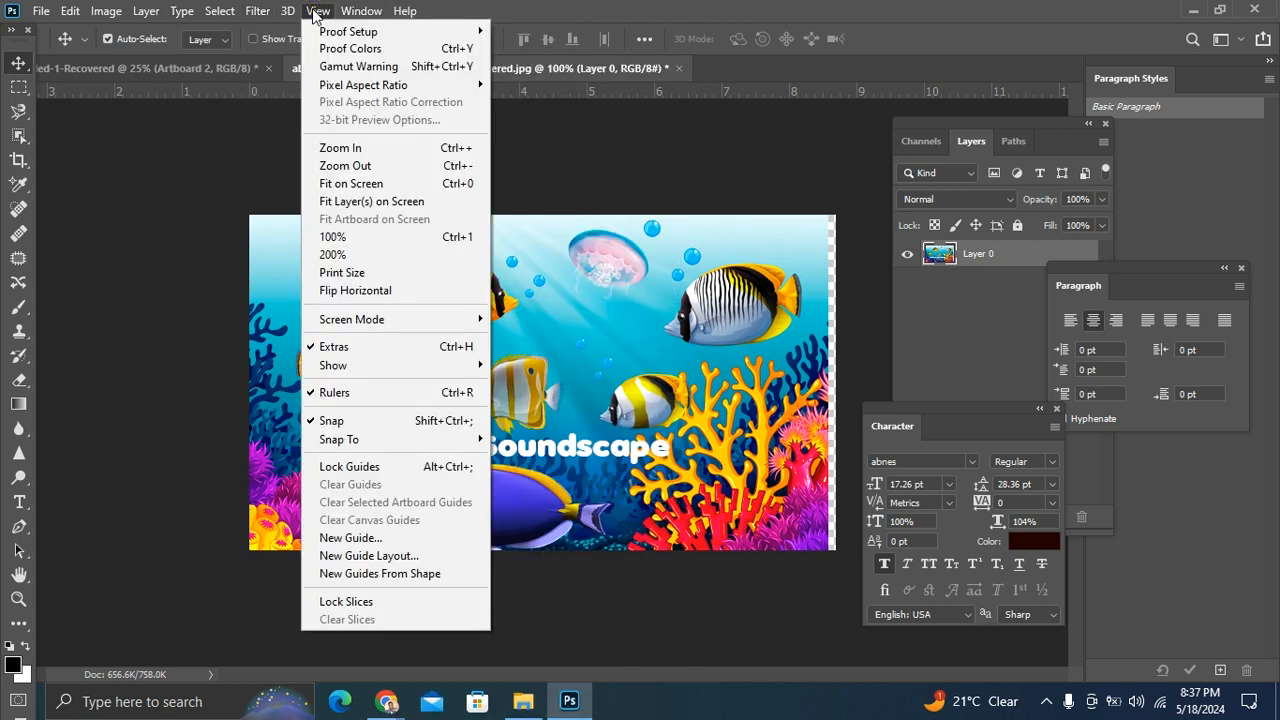
left_click(258, 13)
left_click(255, 11)
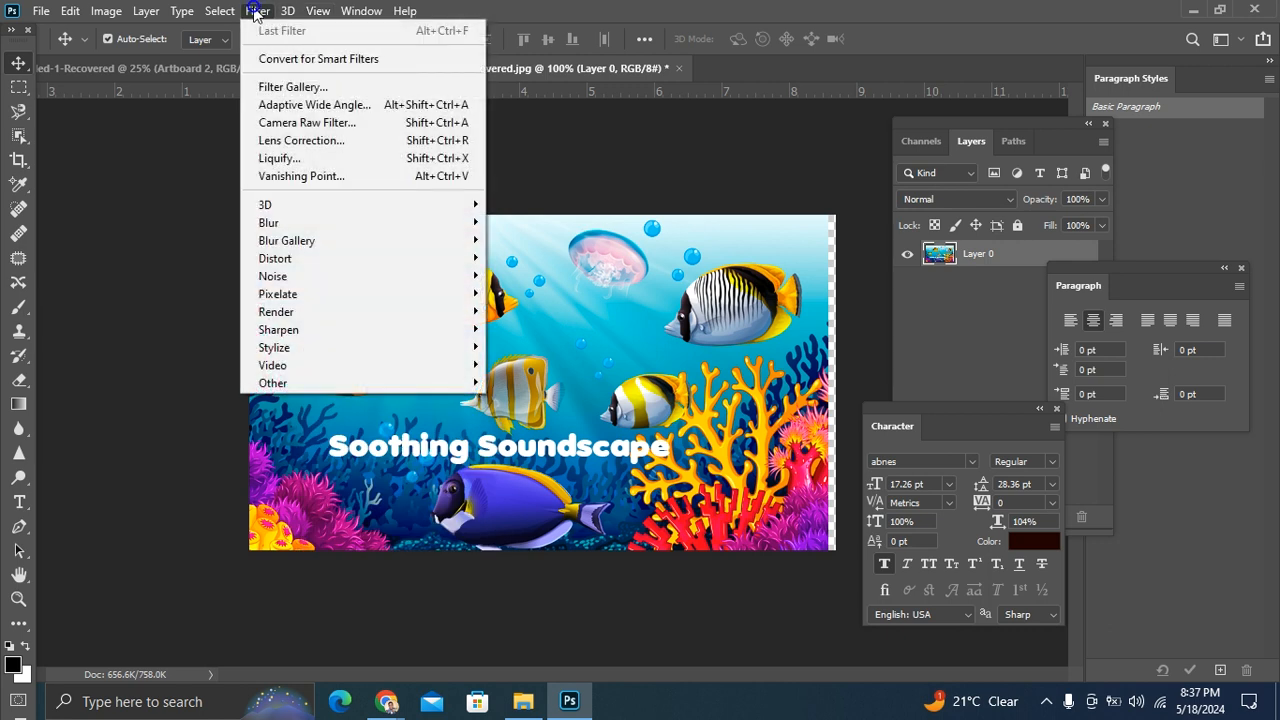
left_click(221, 13)
left_click(220, 12)
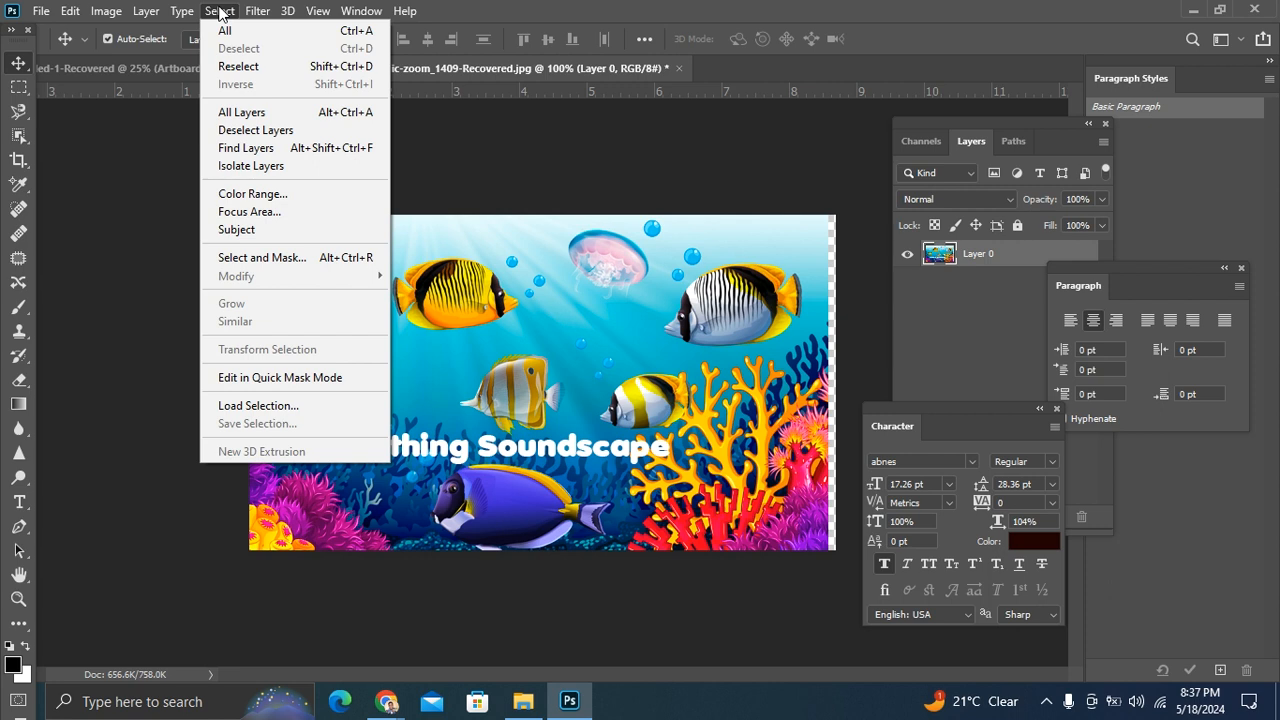
left_click(137, 13)
left_click(137, 13)
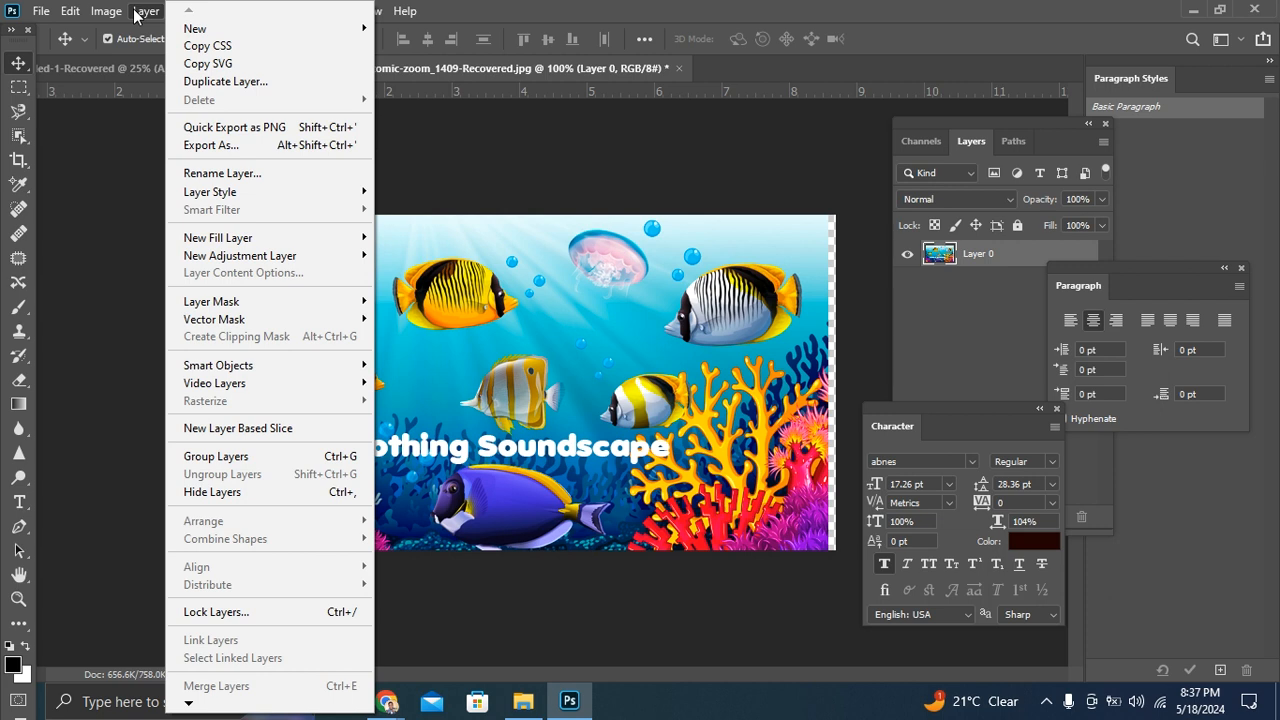
left_click(134, 14)
left_click(106, 11)
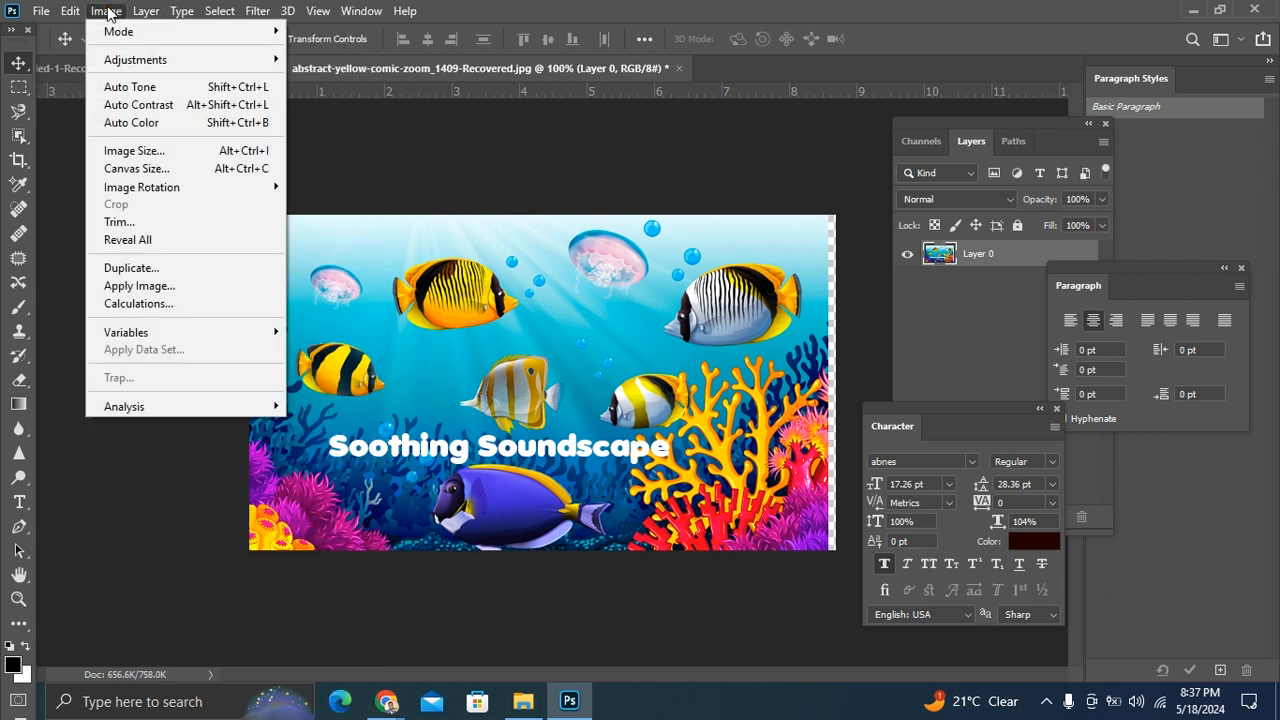
left_click(381, 125)
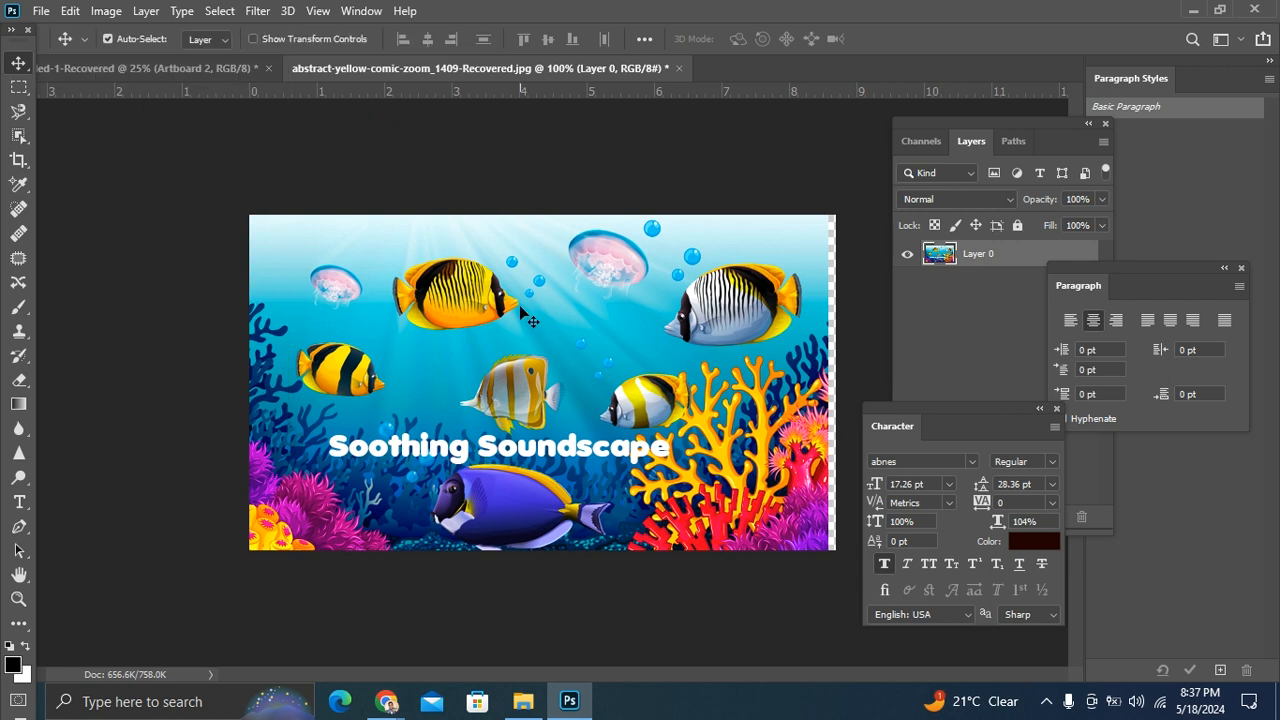
Step: Reposition the Character panel just beneath the Paragraph panel, clear of the image
left_click_drag(978, 409, 1034, 455)
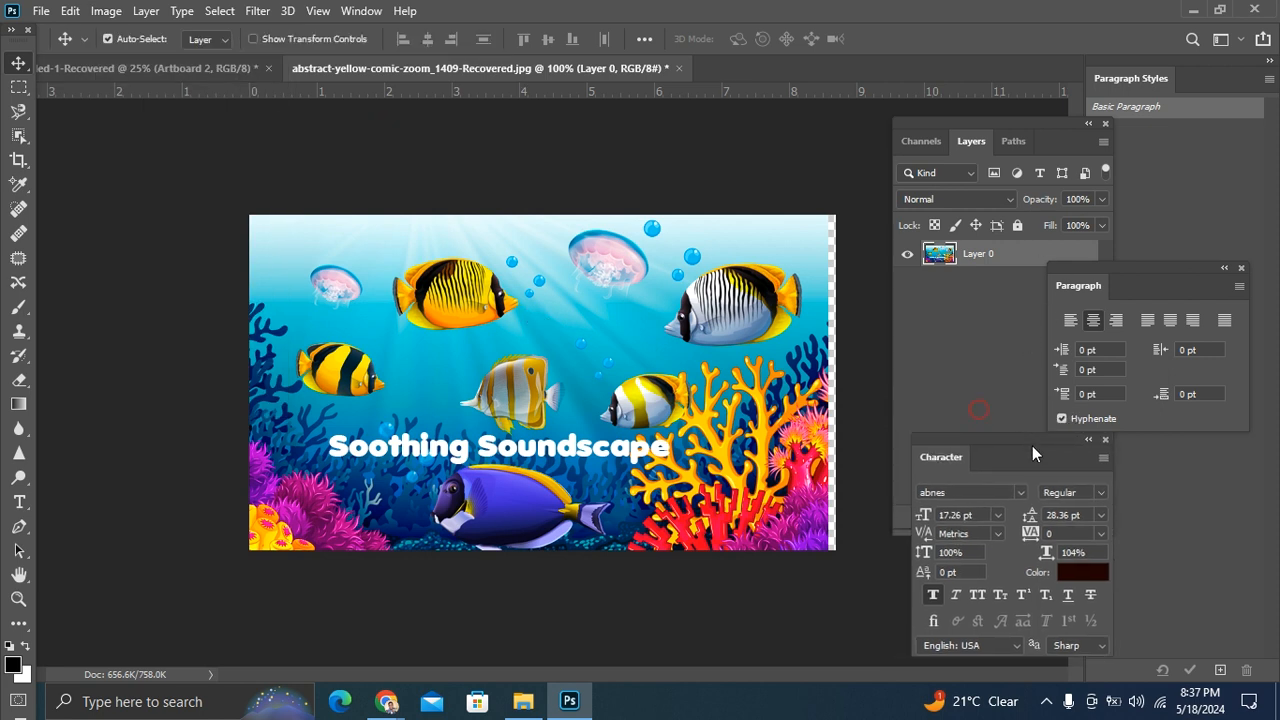
key("ctrl+plus")
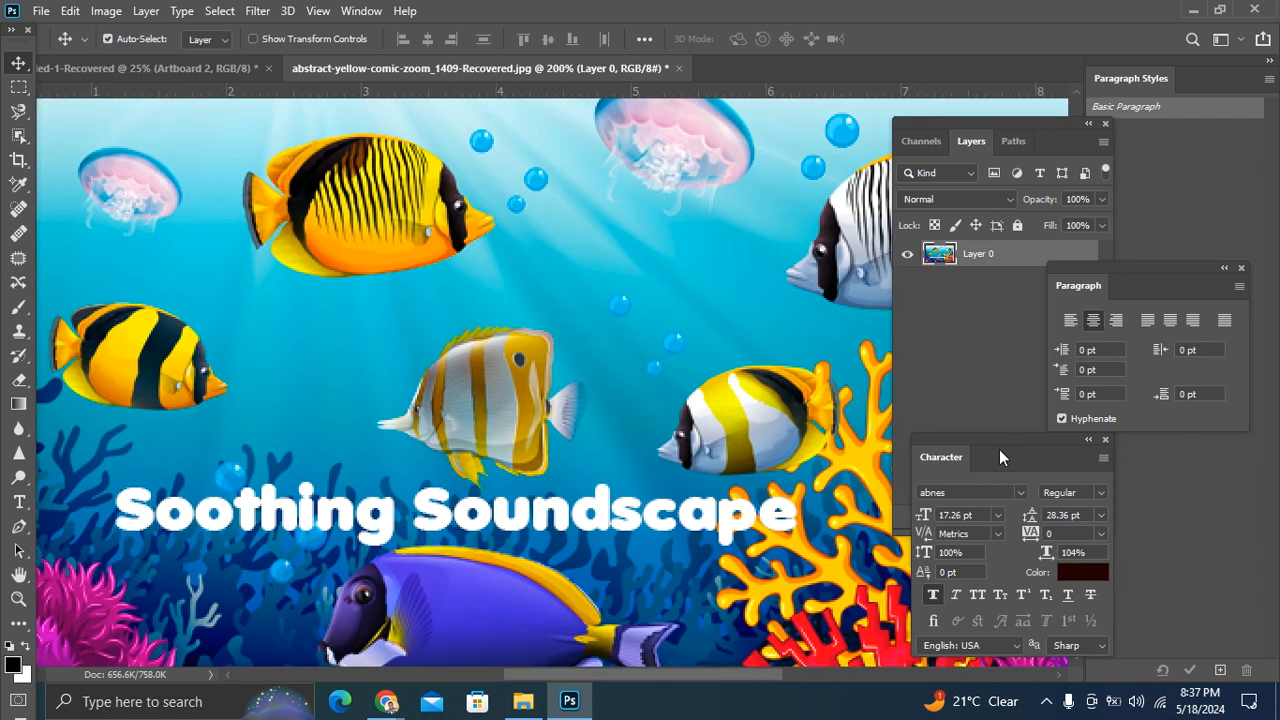
key("ctrl+minus")
key("ctrl+plus")
key("ctrl+minus")
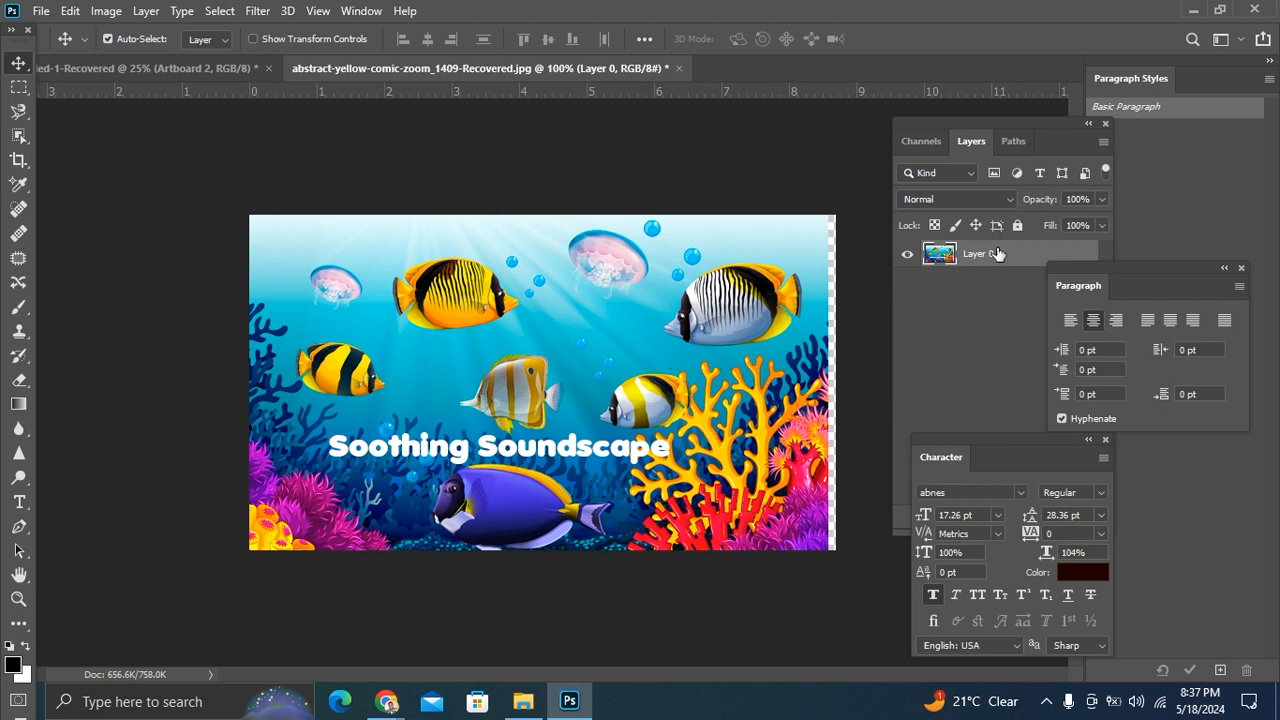
Step: Move the image layer on the canvas, leaving it shifted slightly left, and place the Paragraph panel lower beside the layer list
left_click_drag(625, 362, 645, 345)
left_click_drag(1135, 264, 1164, 291)
mouse_move(510, 378)
left_mouse_down()
mouse_move(455, 360)
mouse_move(485, 382)
left_mouse_up()
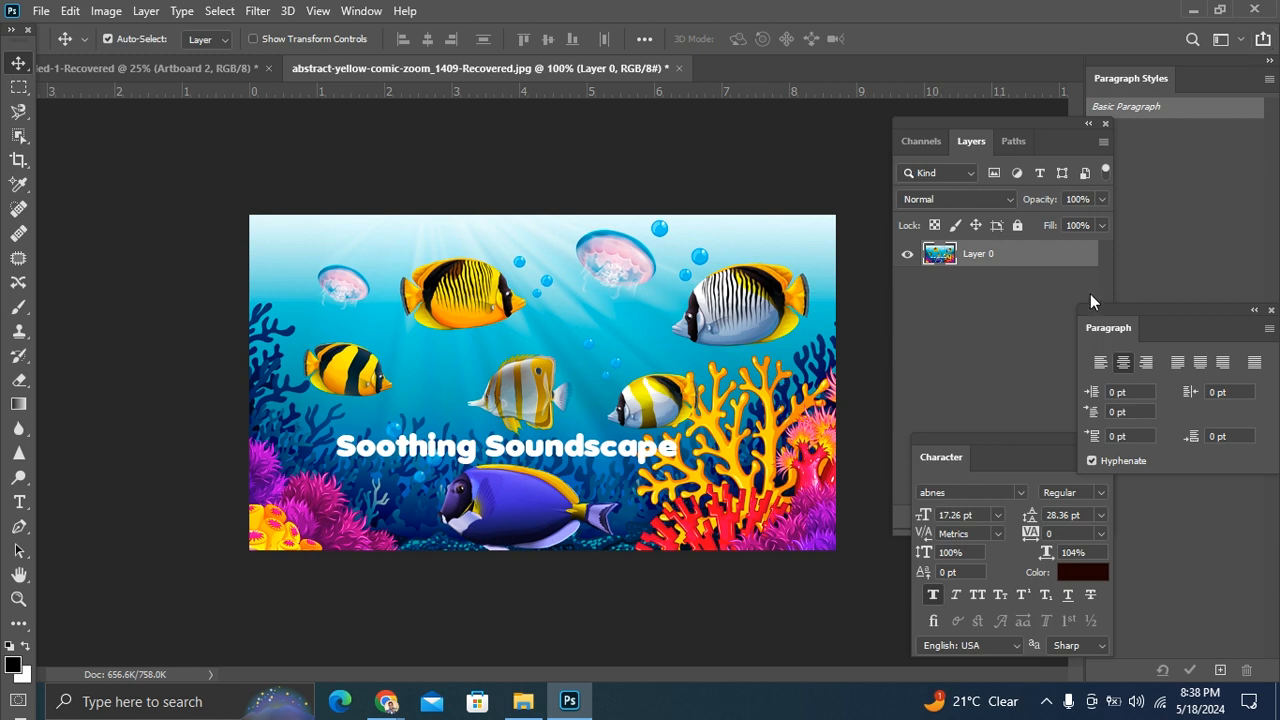
mouse_move(556, 340)
left_mouse_down()
mouse_move(540, 325)
mouse_move(550, 352)
mouse_move(558, 340)
mouse_move(585, 350)
mouse_move(560, 310)
mouse_move(581, 303)
mouse_move(570, 337)
left_mouse_up()
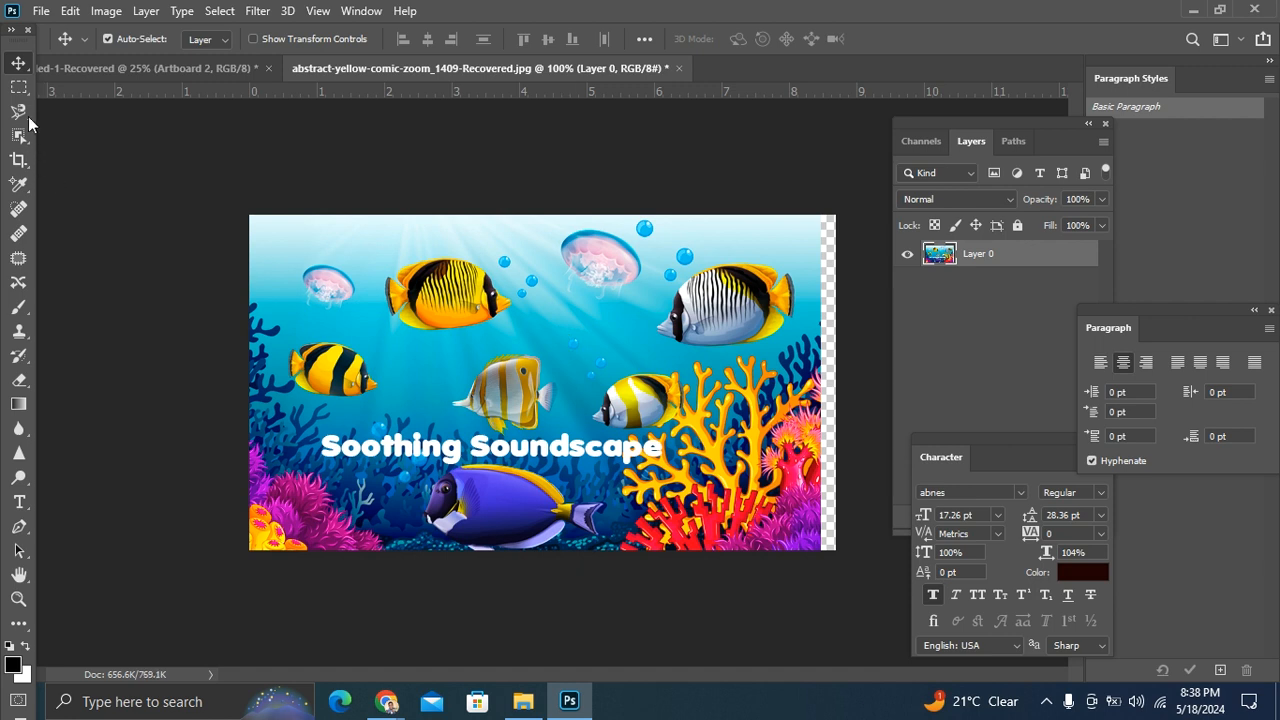
Step: Draw an artboard about 7.52 in wide and 4.63 in high around the underwater image with the Artboard tool
right_click(17, 68)
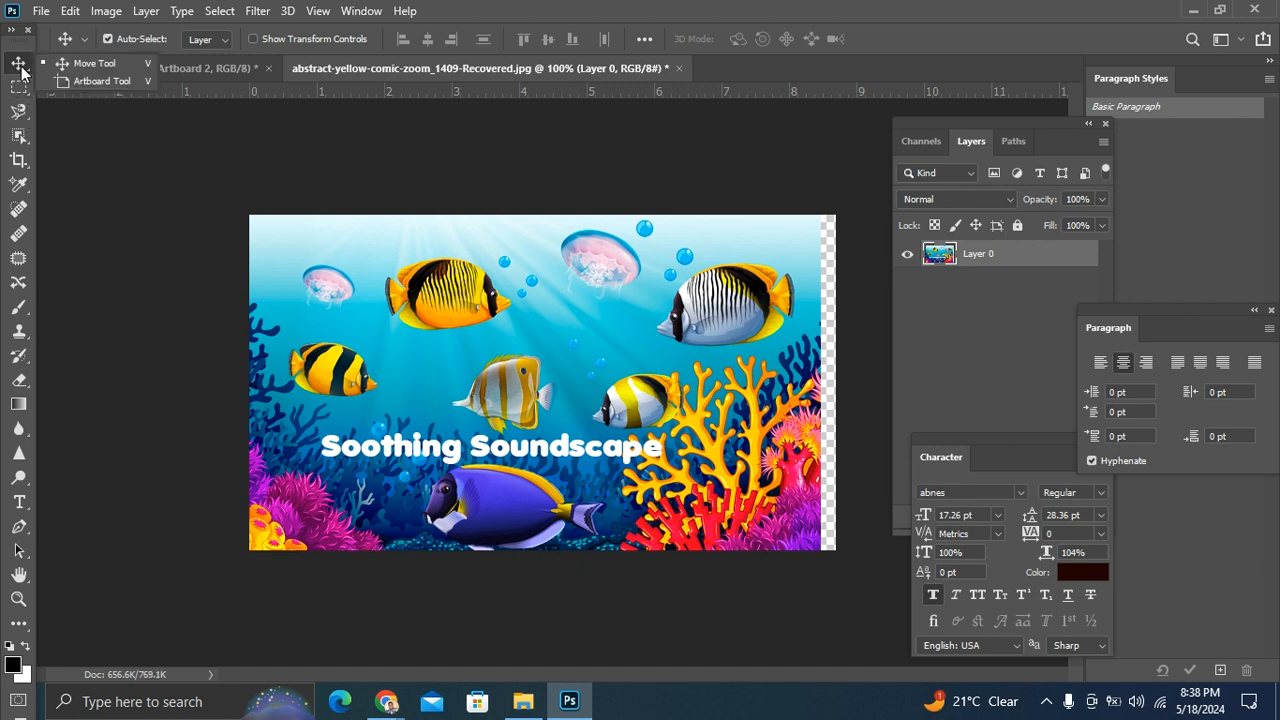
left_click(109, 83)
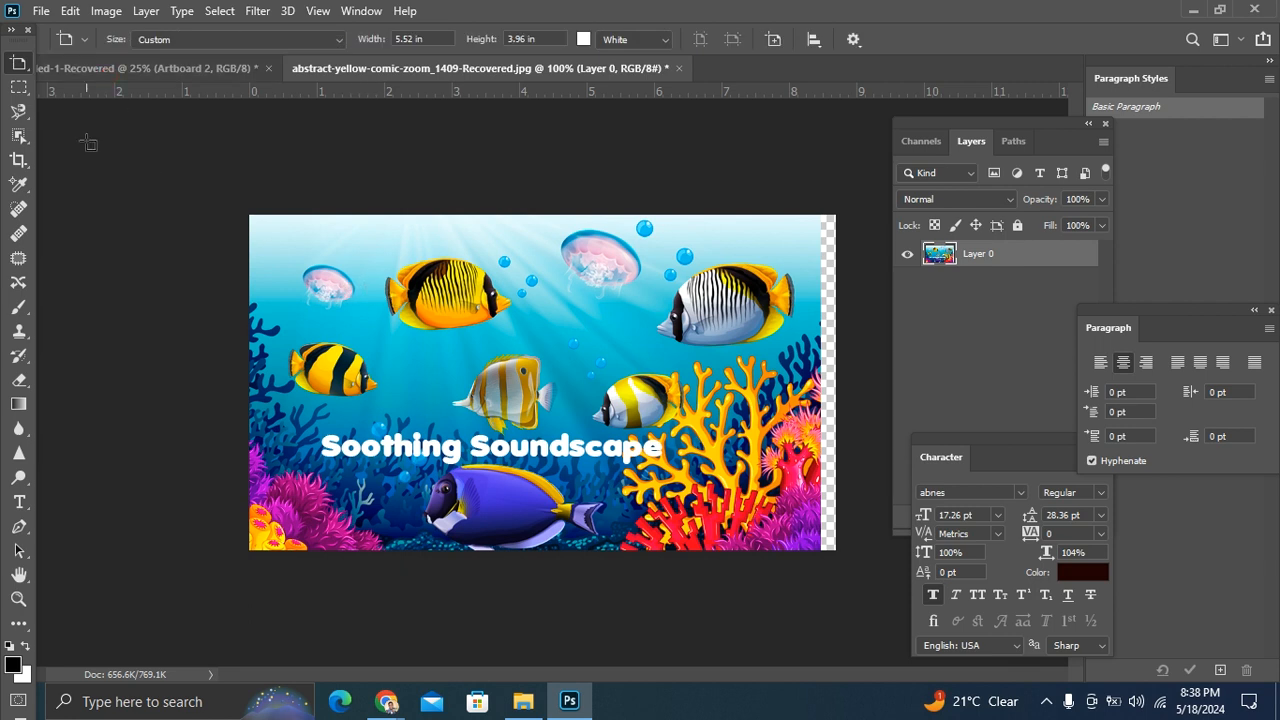
left_click_drag(286, 237, 797, 551)
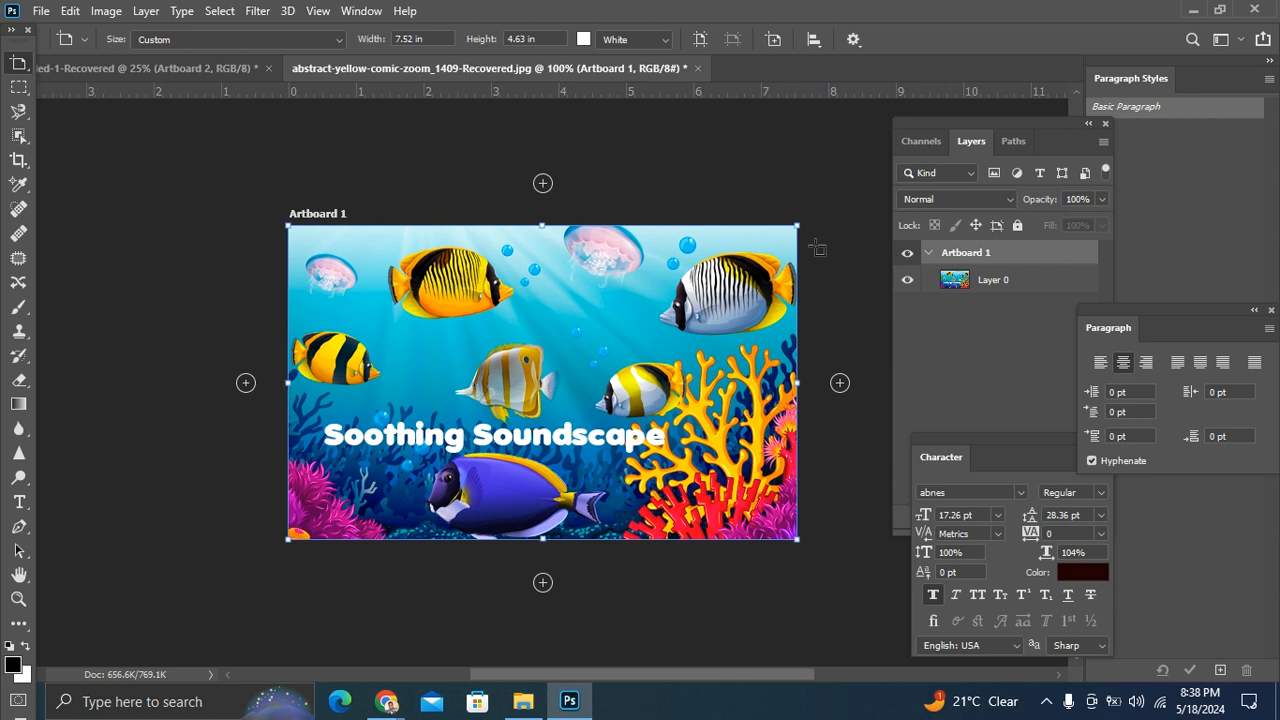
Step: Add four blank artboards of the same size: one right of the image artboard, one above that, and two further left
left_click(840, 383)
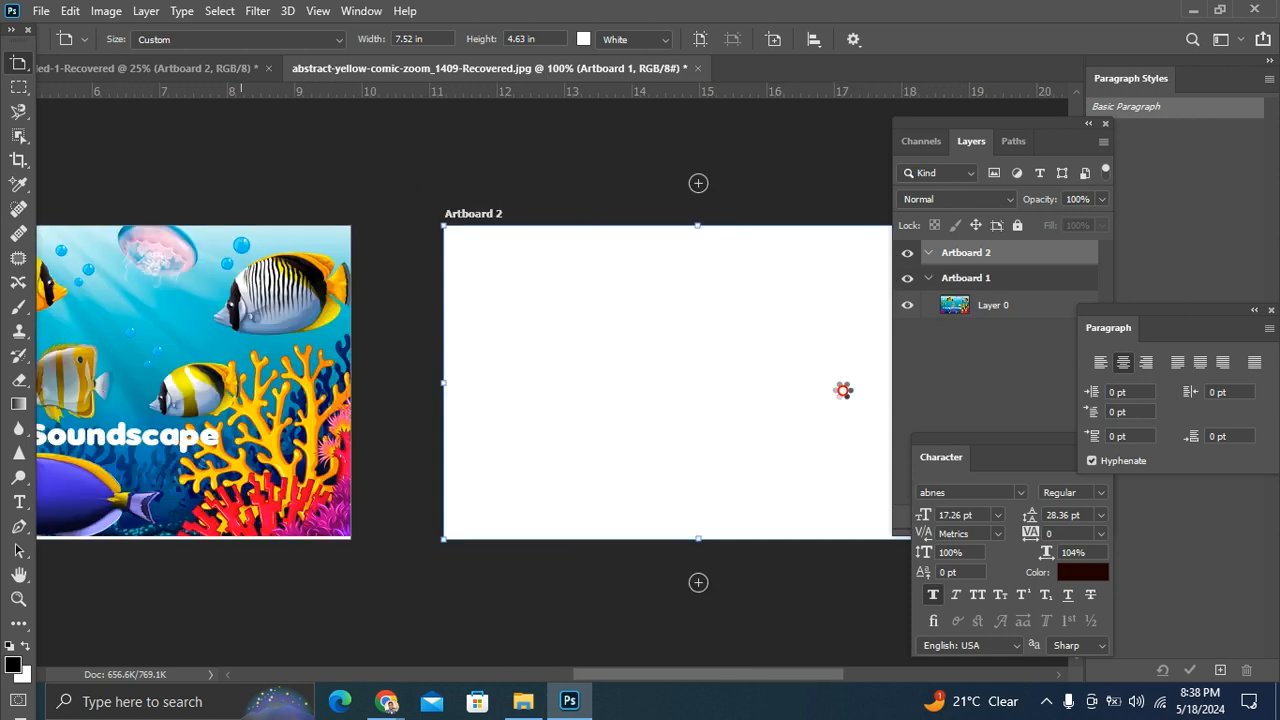
left_click(542, 183)
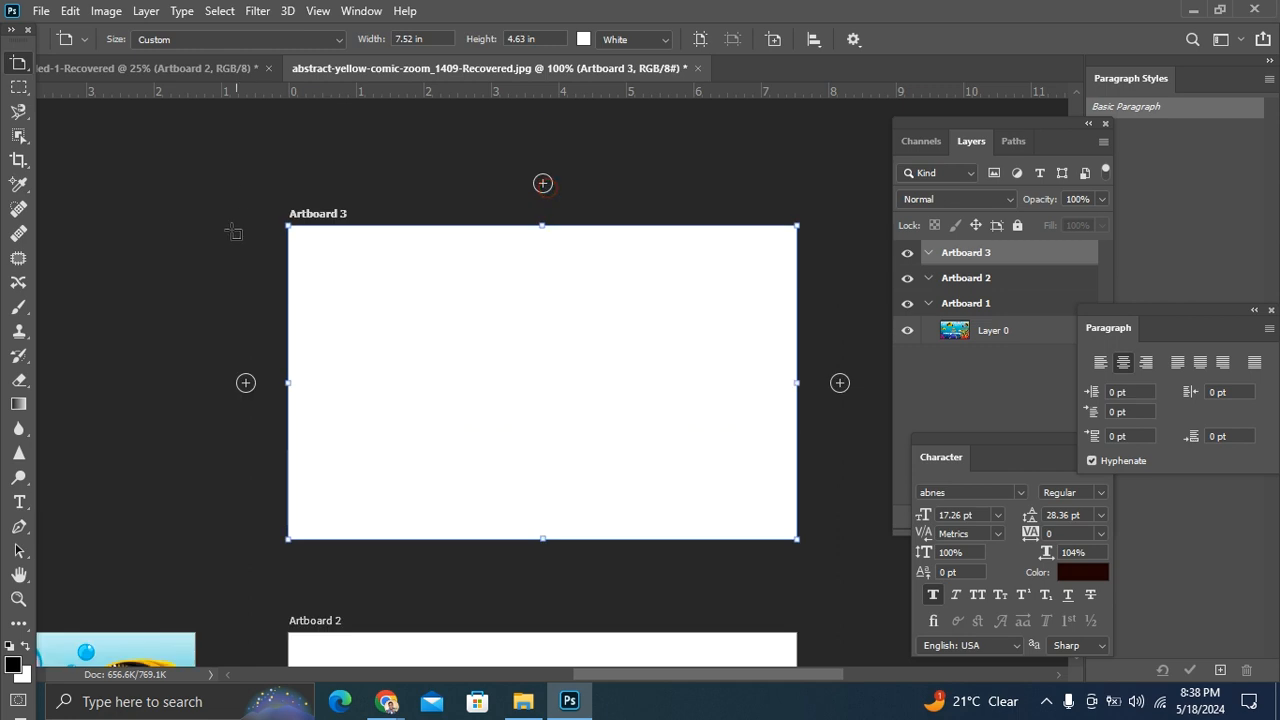
left_click(246, 384)
left_click(245, 386)
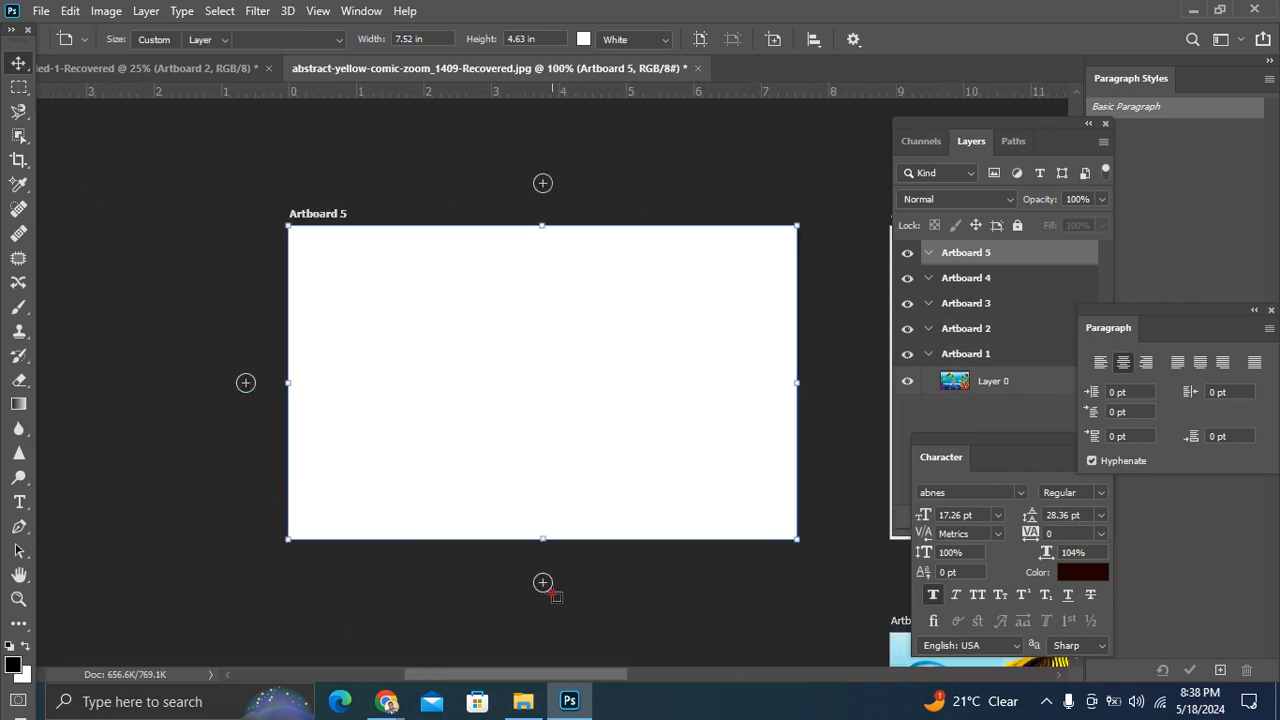
left_click(552, 592)
left_click(438, 281)
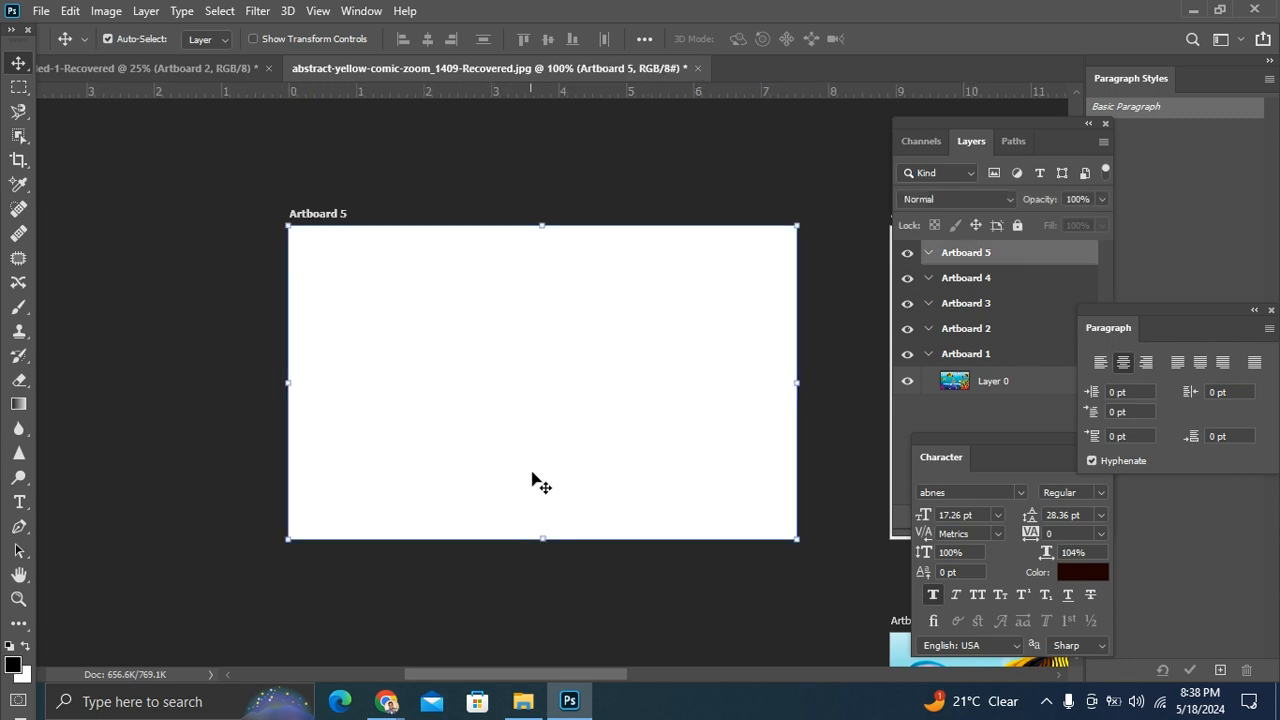
Step: Delete the four blank artboards, keeping only Artboard 1 with the image
scroll(530, 514, "down", 3)
left_click_drag(511, 670, 657, 668)
key("ctrl+minus")
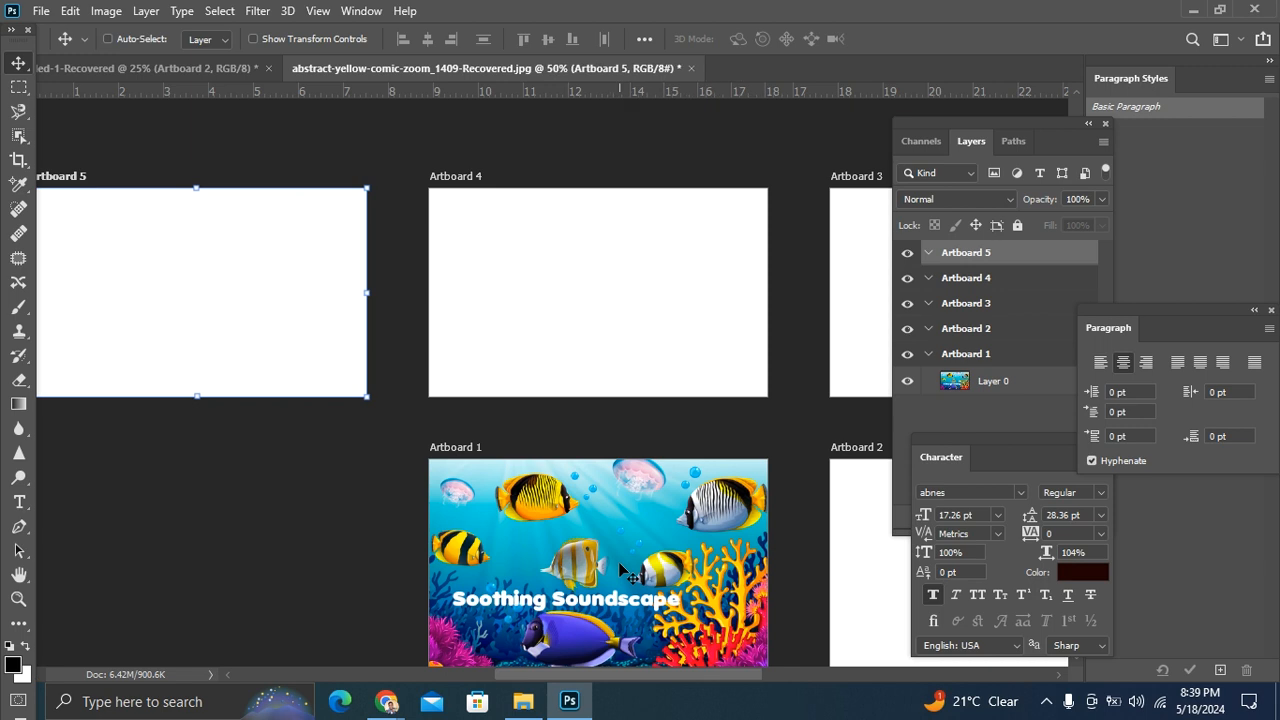
key("ctrl+minus")
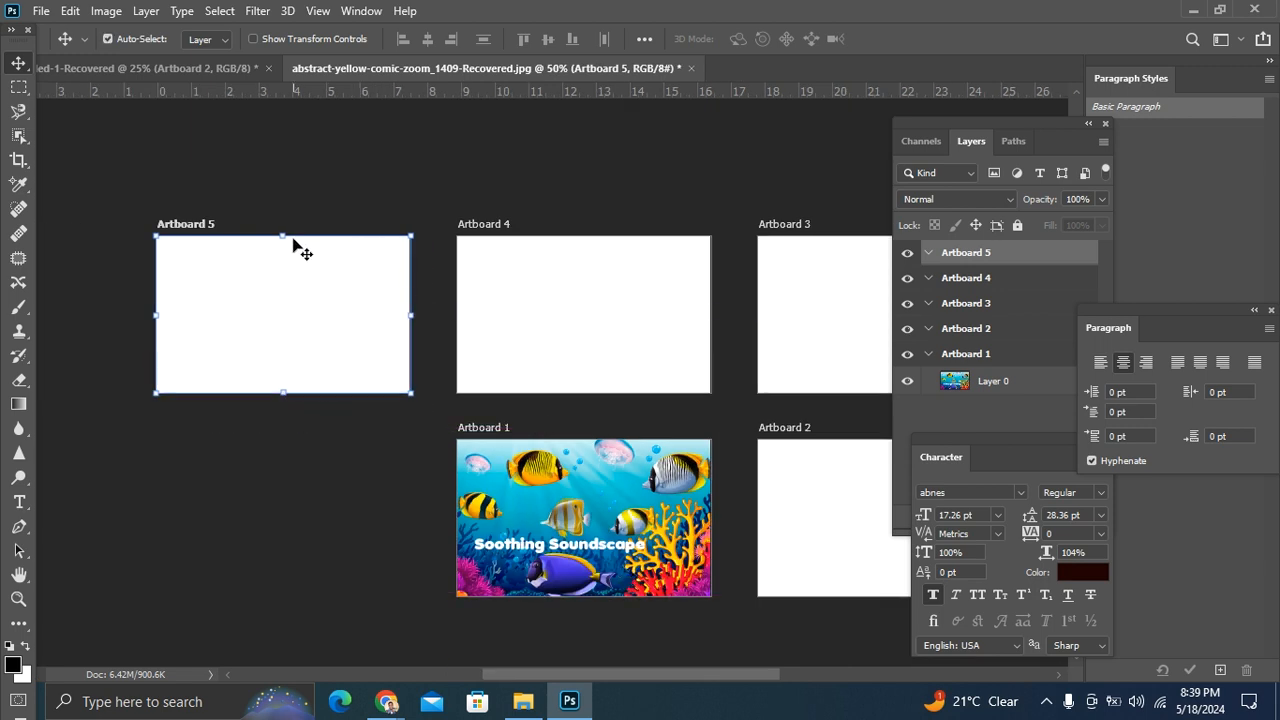
key("Delete")
key("Delete")
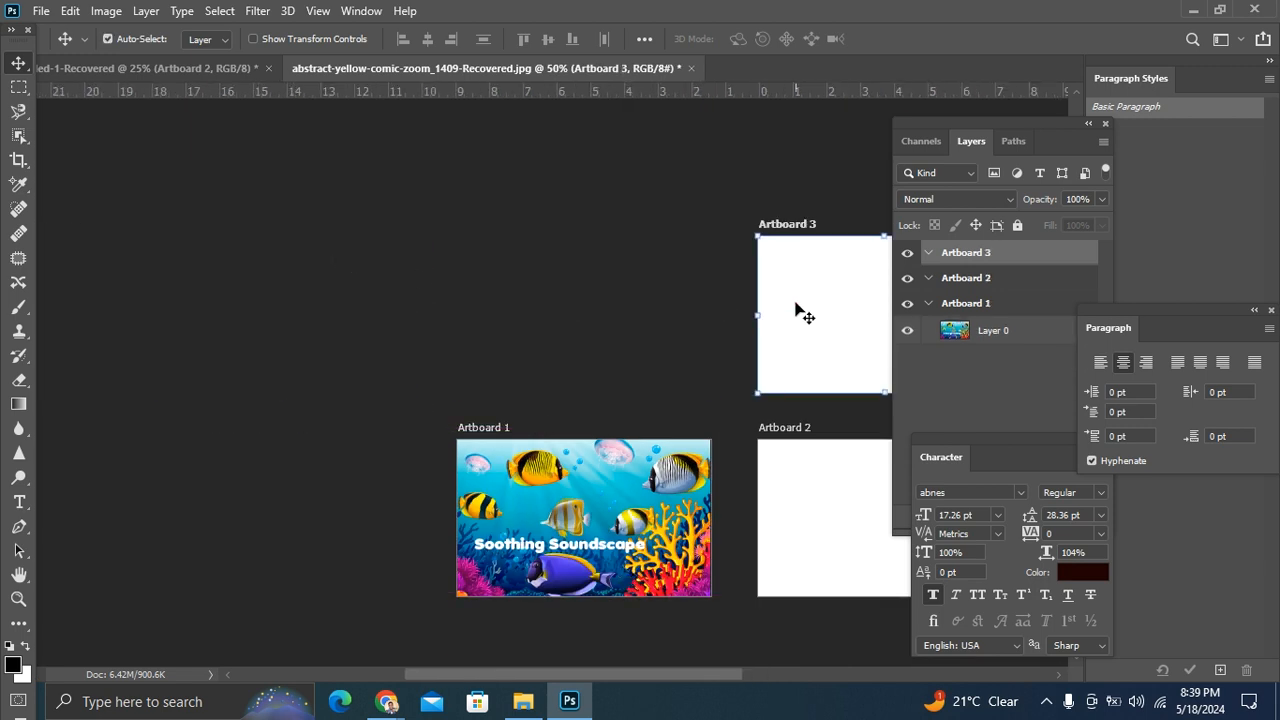
key("Delete")
key("Delete")
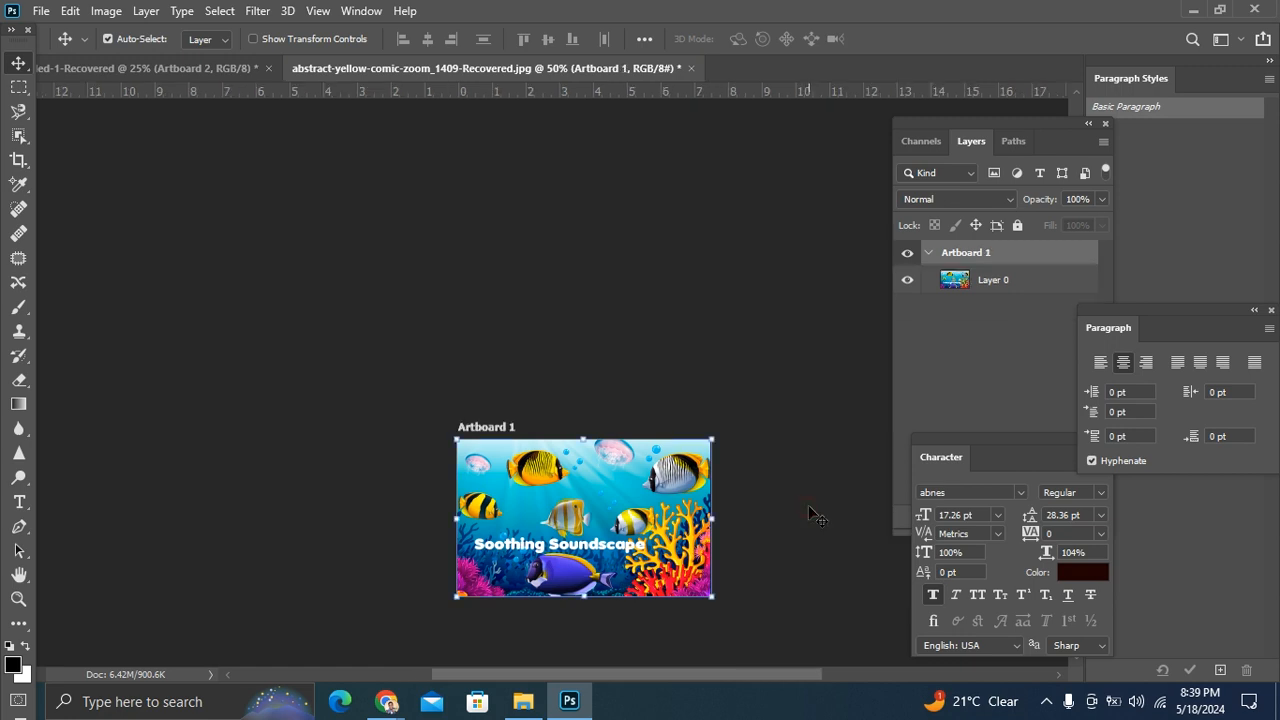
Step: Draw a rectangular marquee selection around the yellow-and-black striped fish in the upper part of the image
key("ctrl+1")
scroll(530, 410, "down", 5)
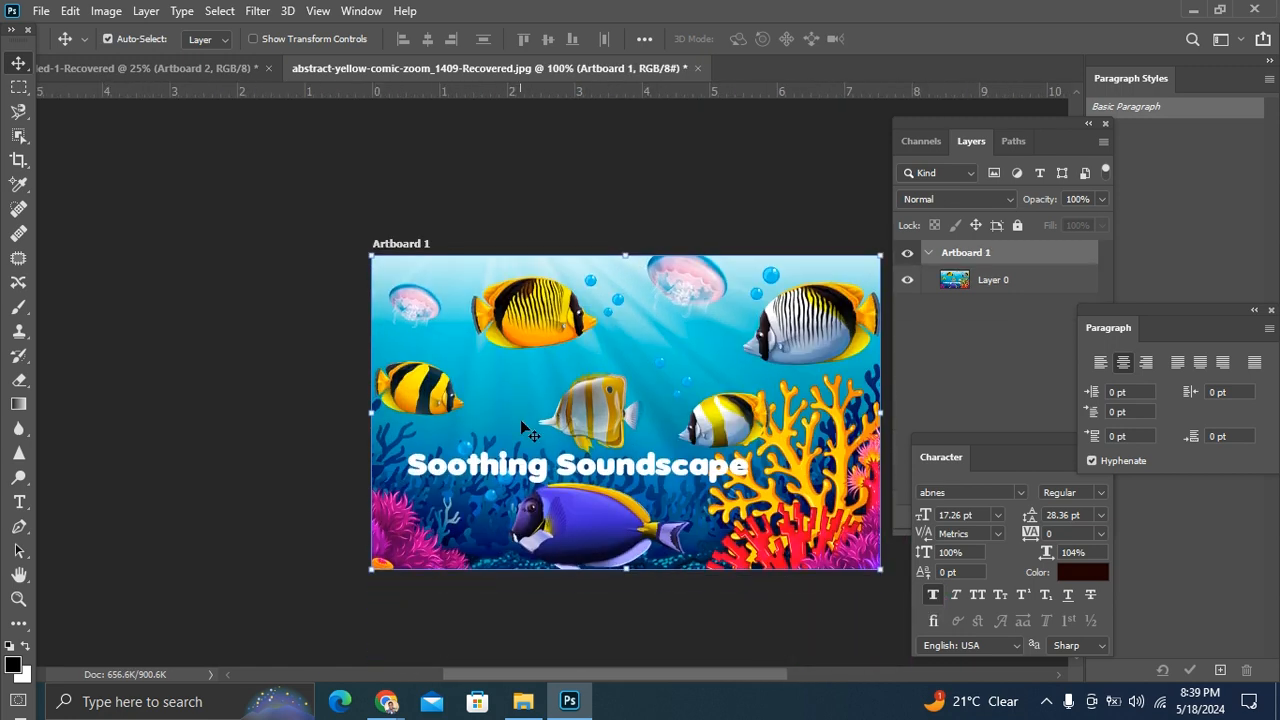
left_click_drag(516, 679, 565, 675)
key("ctrl+plus")
key("ctrl+minus")
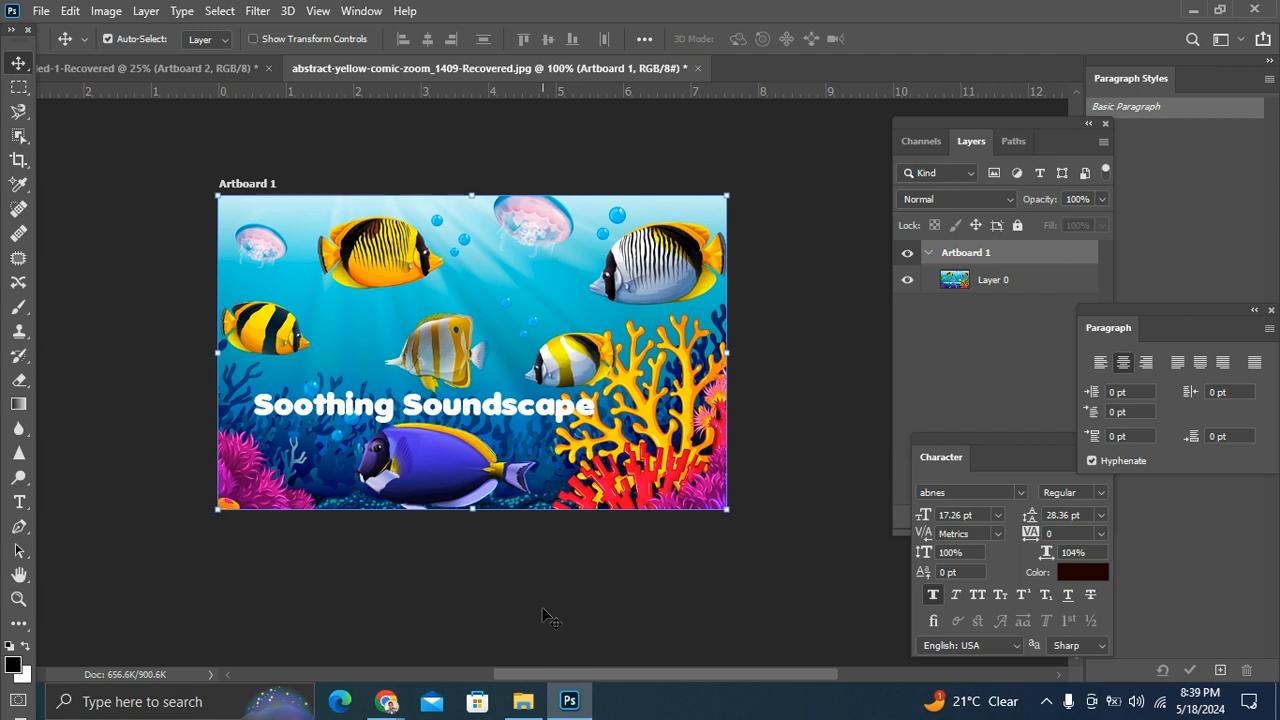
left_click(19, 87)
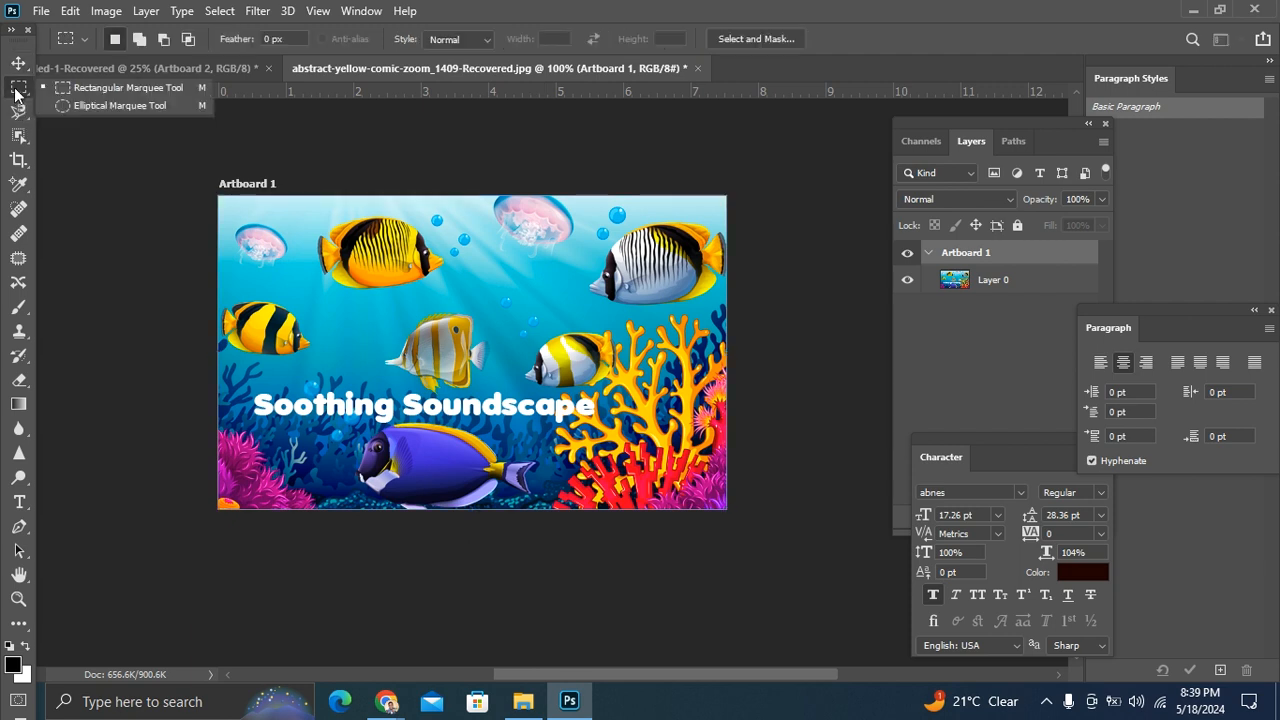
left_click(131, 91)
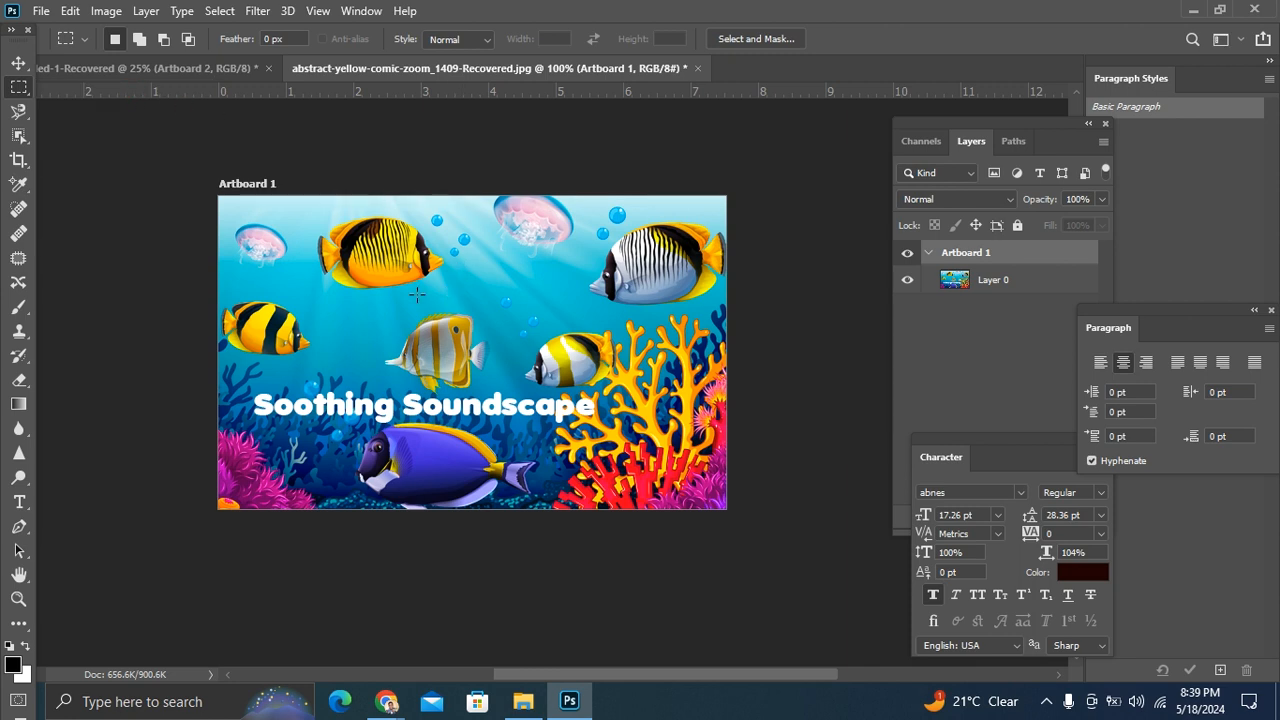
left_click_drag(293, 218, 476, 322)
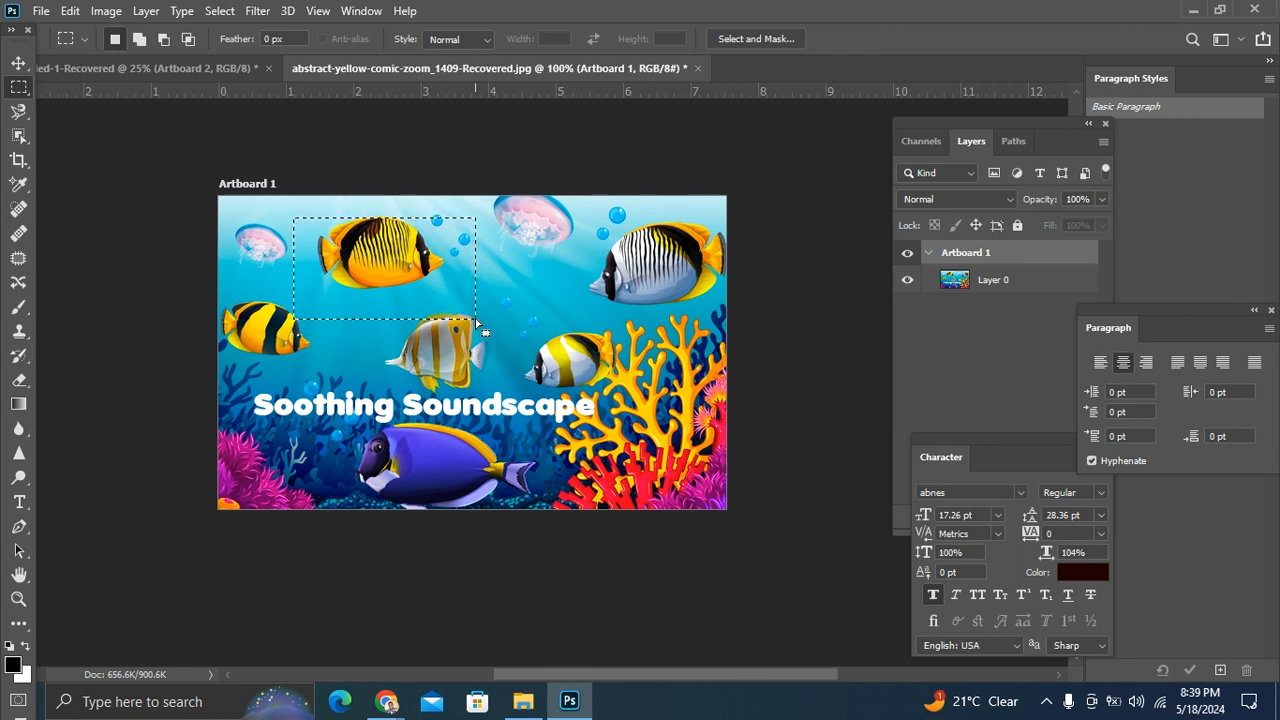
Step: Save the fish selection as a new unnamed channel in the current document
right_click(390, 270)
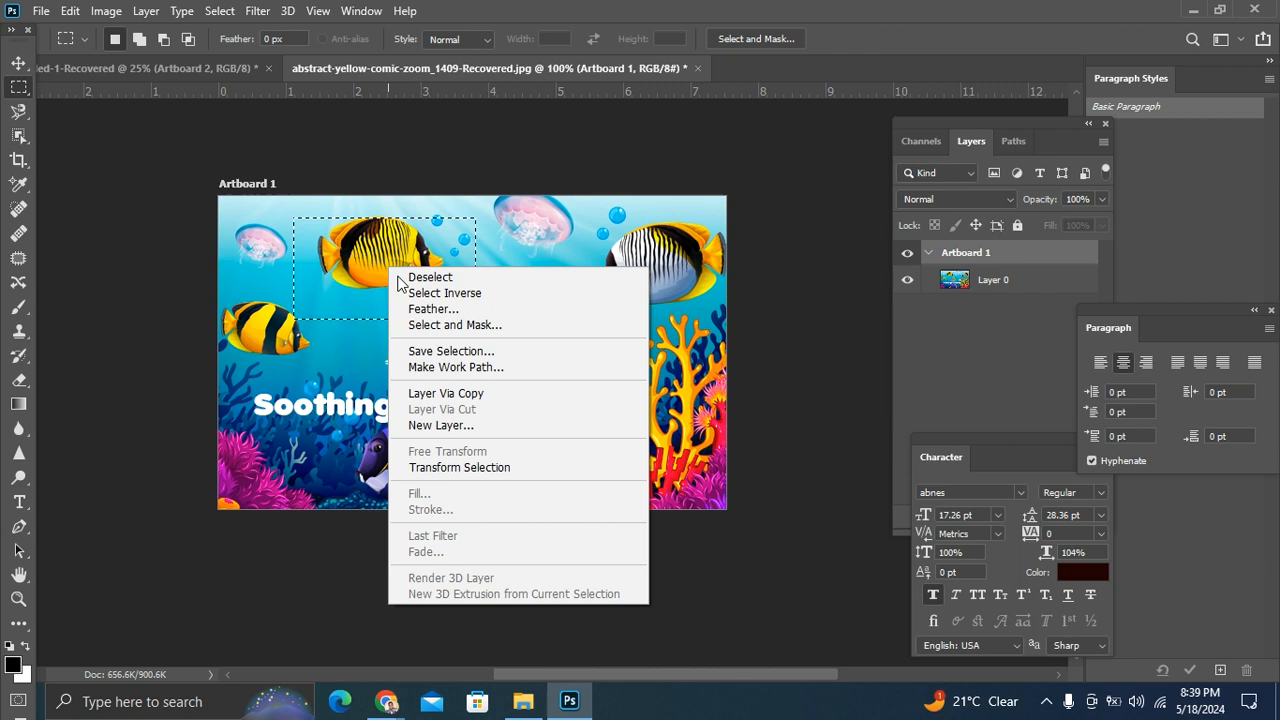
left_click(494, 354)
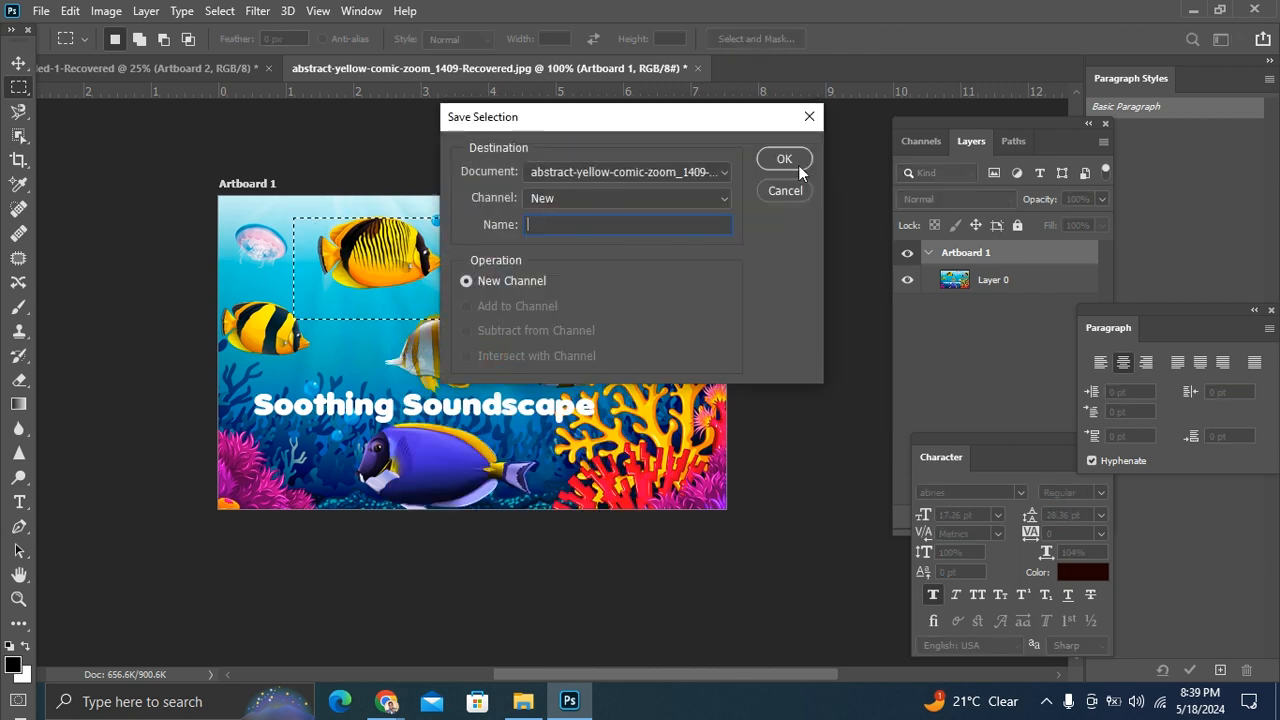
left_click(792, 161)
Step: Try to move the selected fish area with the Move tool while Artboard 1 is the active item
key("v")
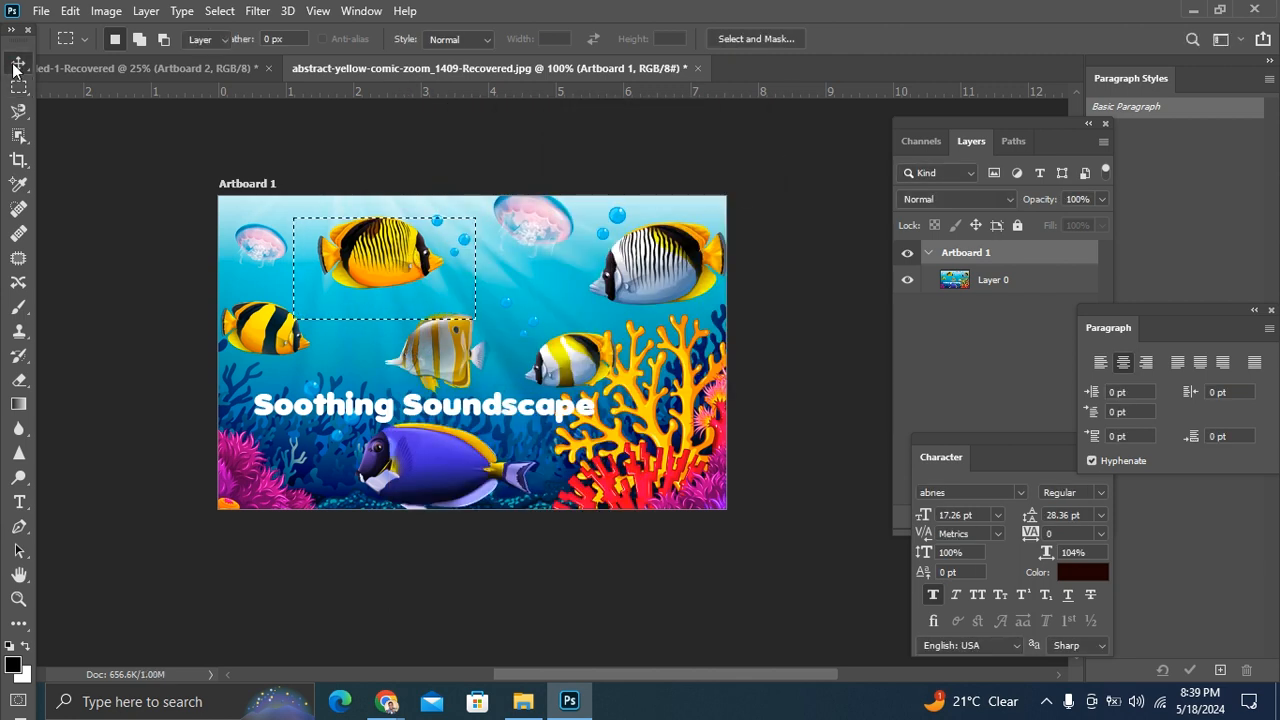
left_click_drag(330, 287, 352, 276)
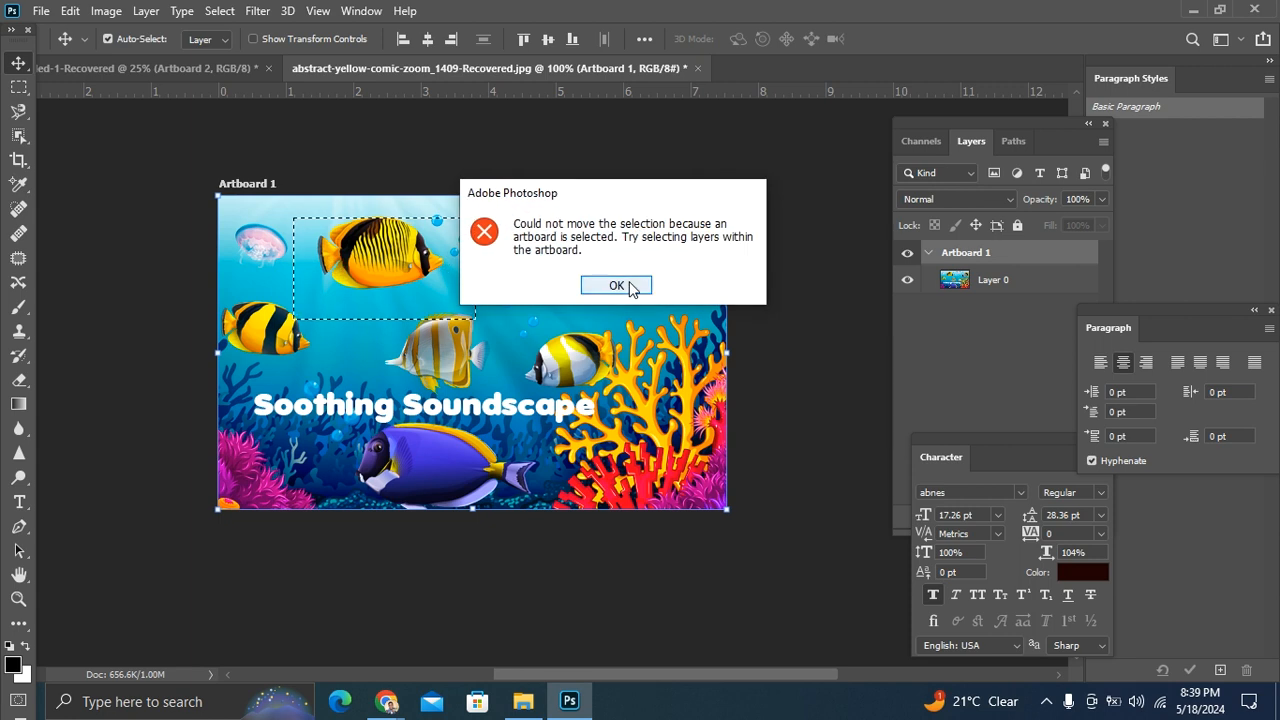
left_click(626, 284)
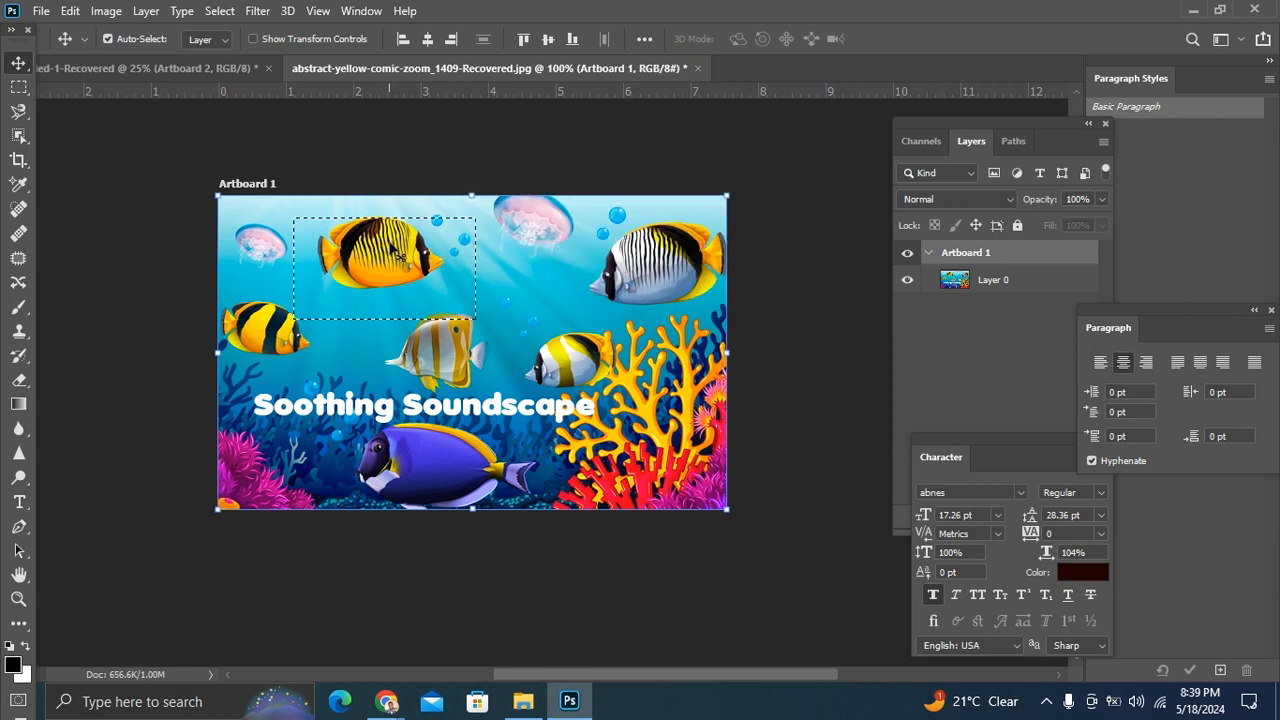
left_click_drag(455, 265, 447, 256)
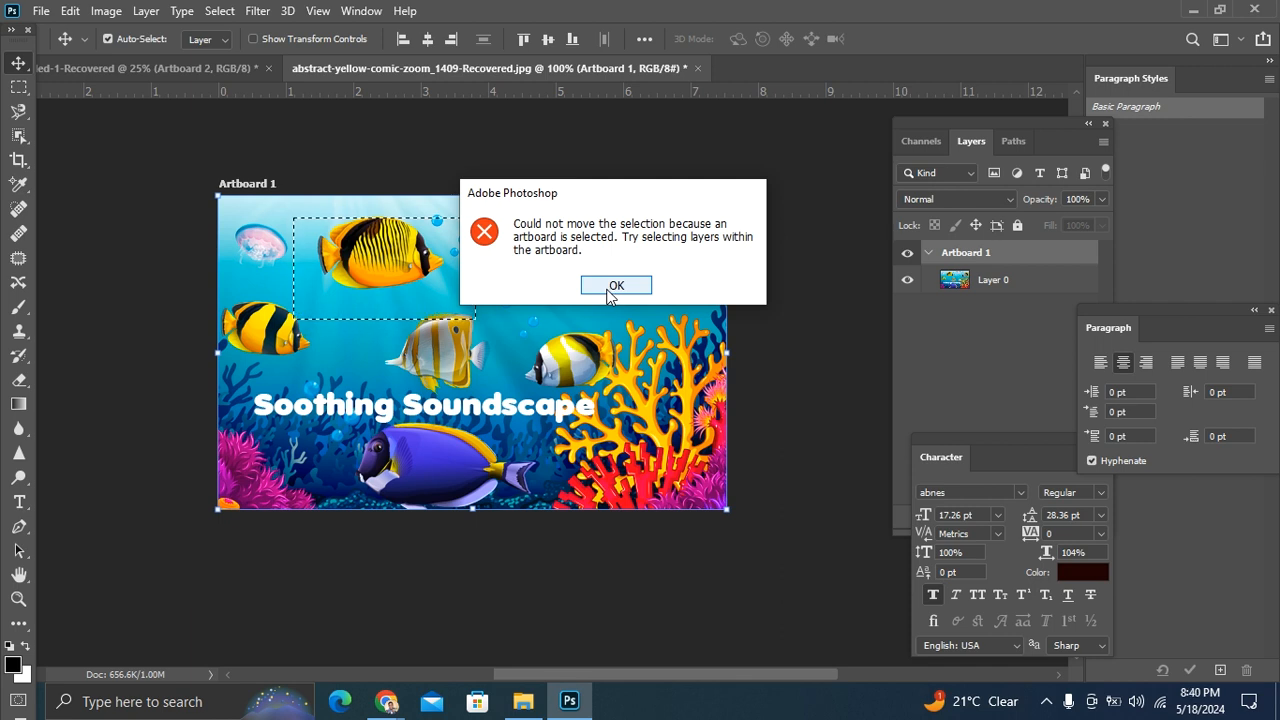
left_click(610, 288)
Step: Make Layer 0 active, move the selected fish area right and slightly down across the image, and undo that move
left_click(1024, 287)
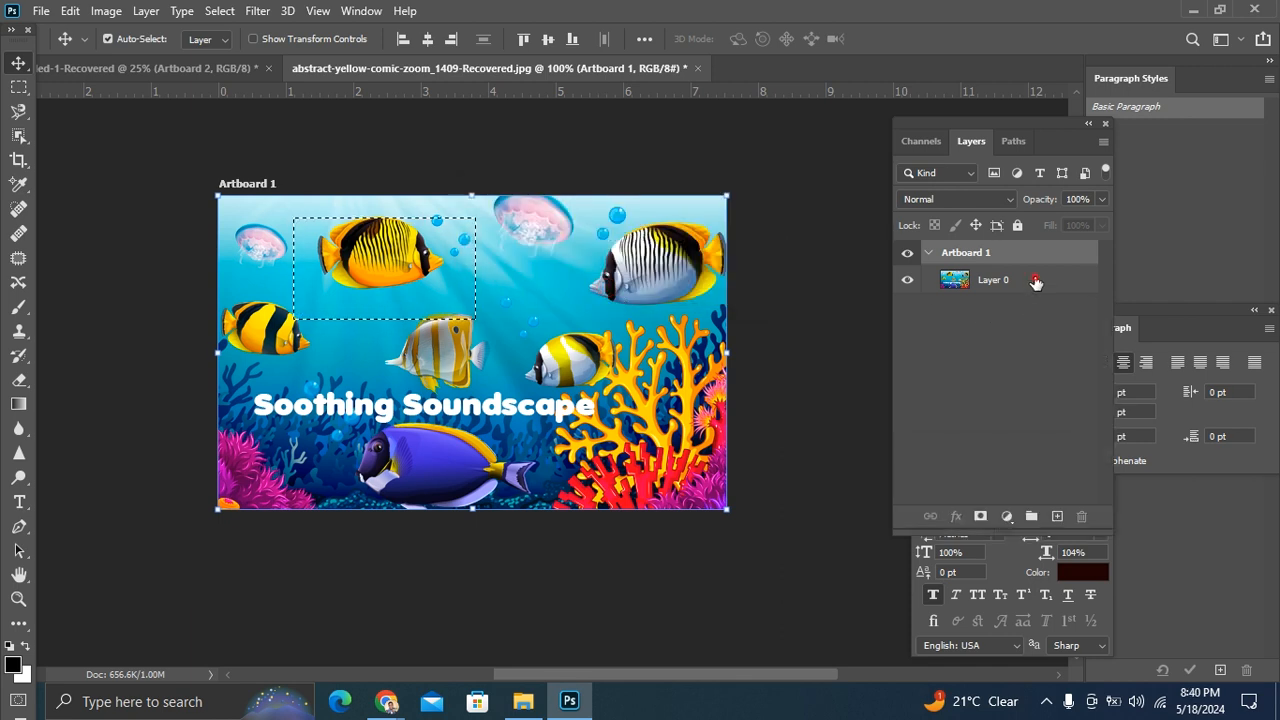
right_click(1025, 287)
left_click(434, 288)
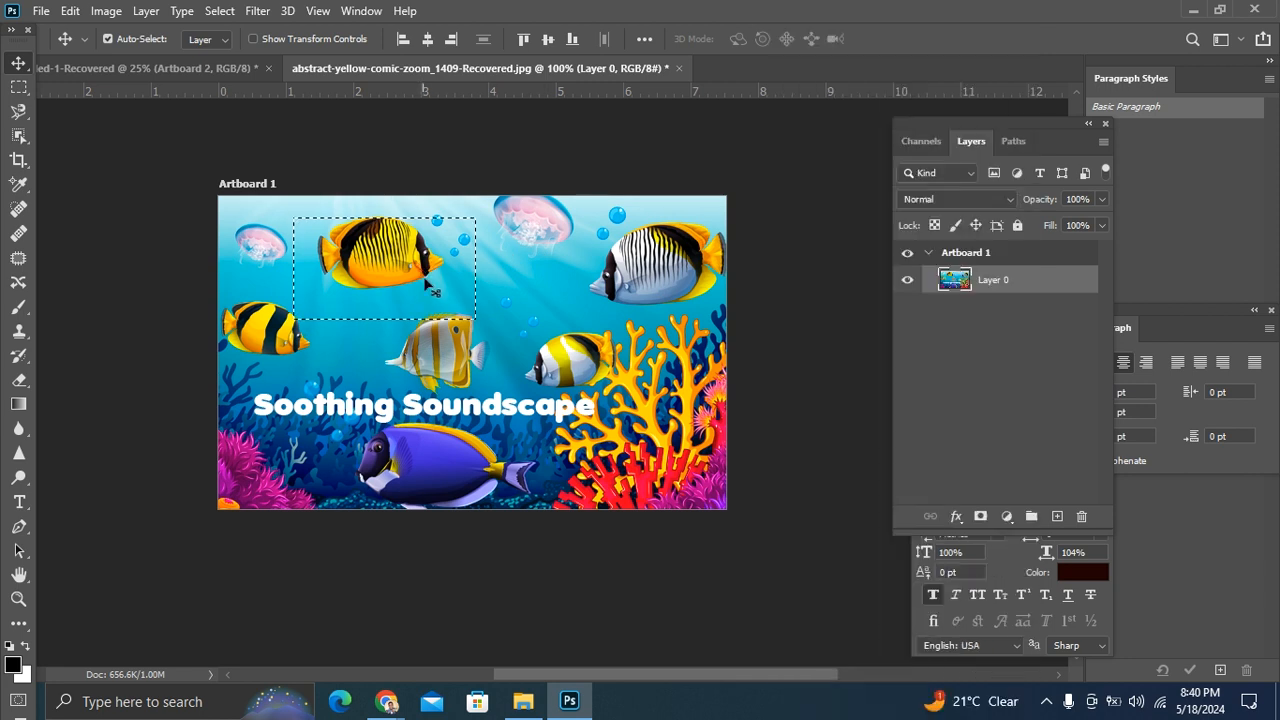
left_click_drag(436, 289, 611, 327)
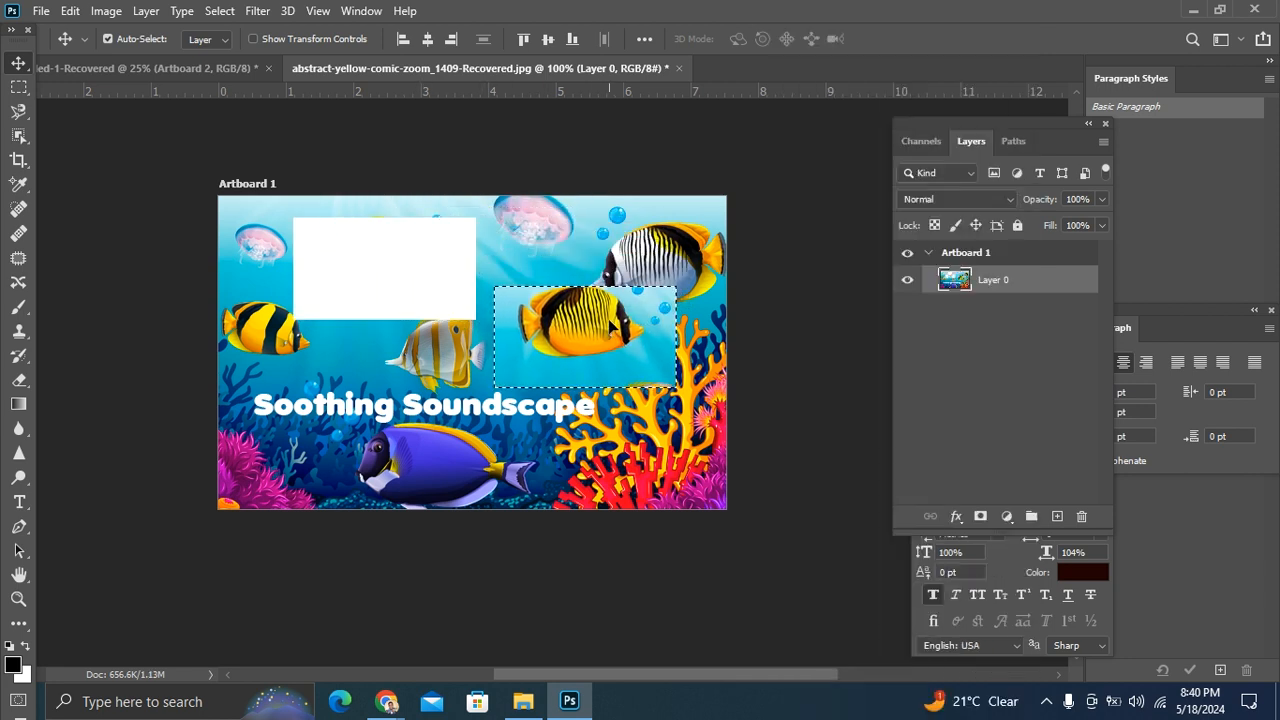
key("ctrl+z")
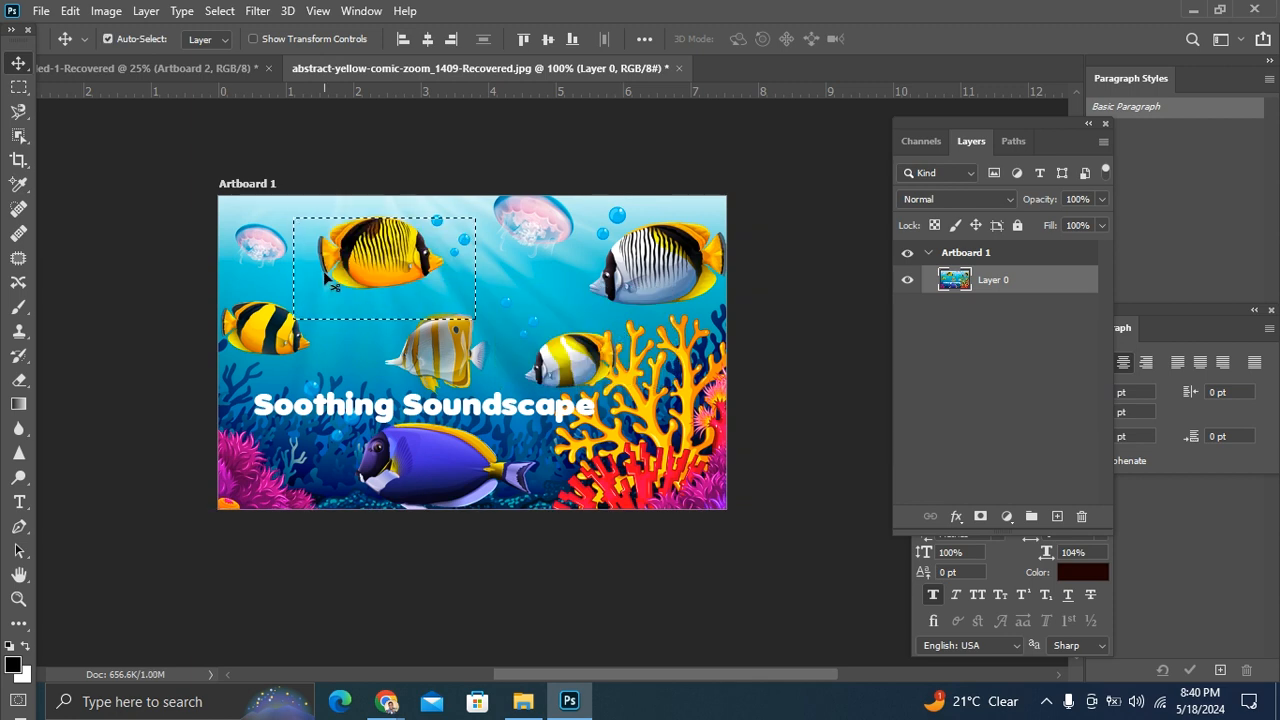
Step: Make Artboard 1 active again and retry moving the selected fish area
right_click(368, 278)
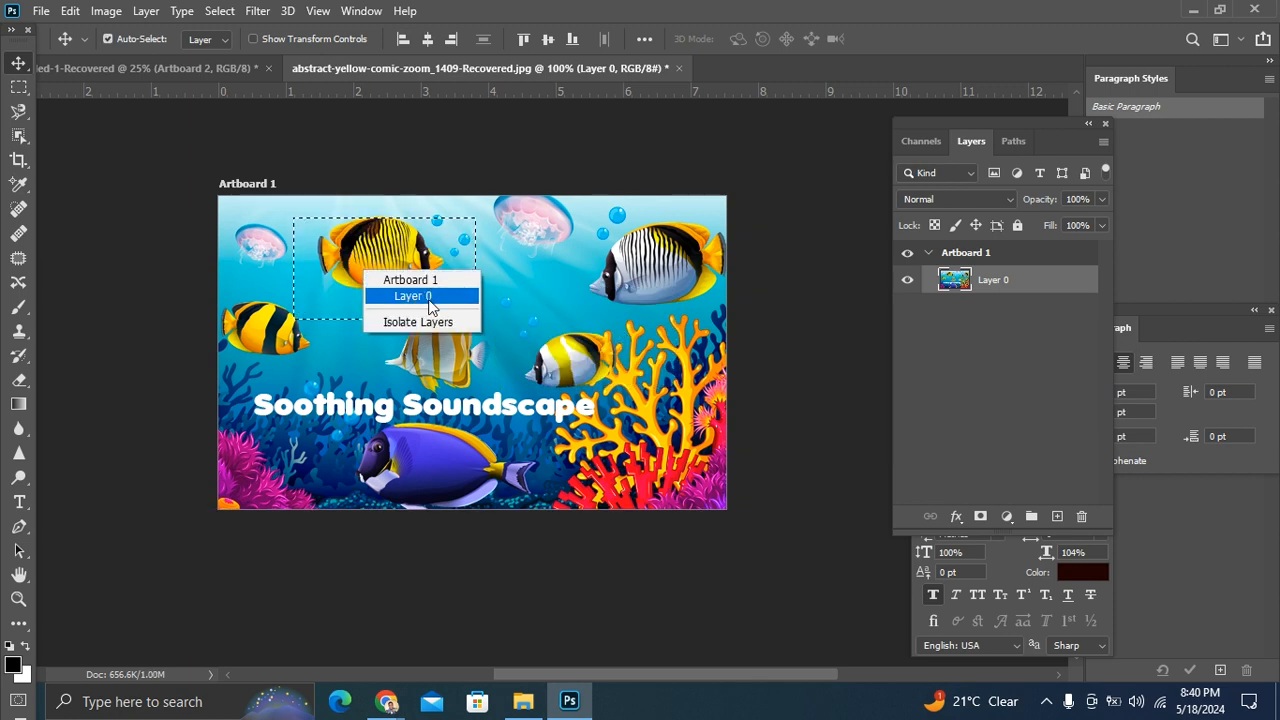
left_click(1044, 263)
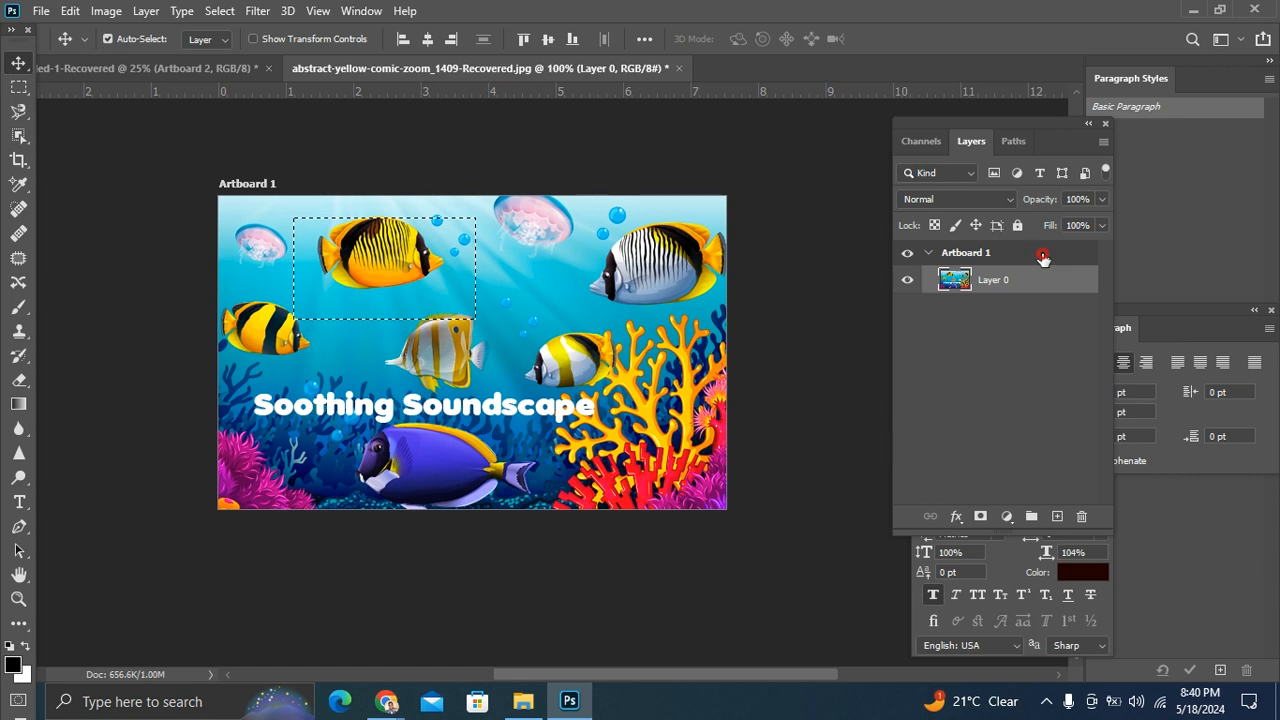
left_click(929, 258)
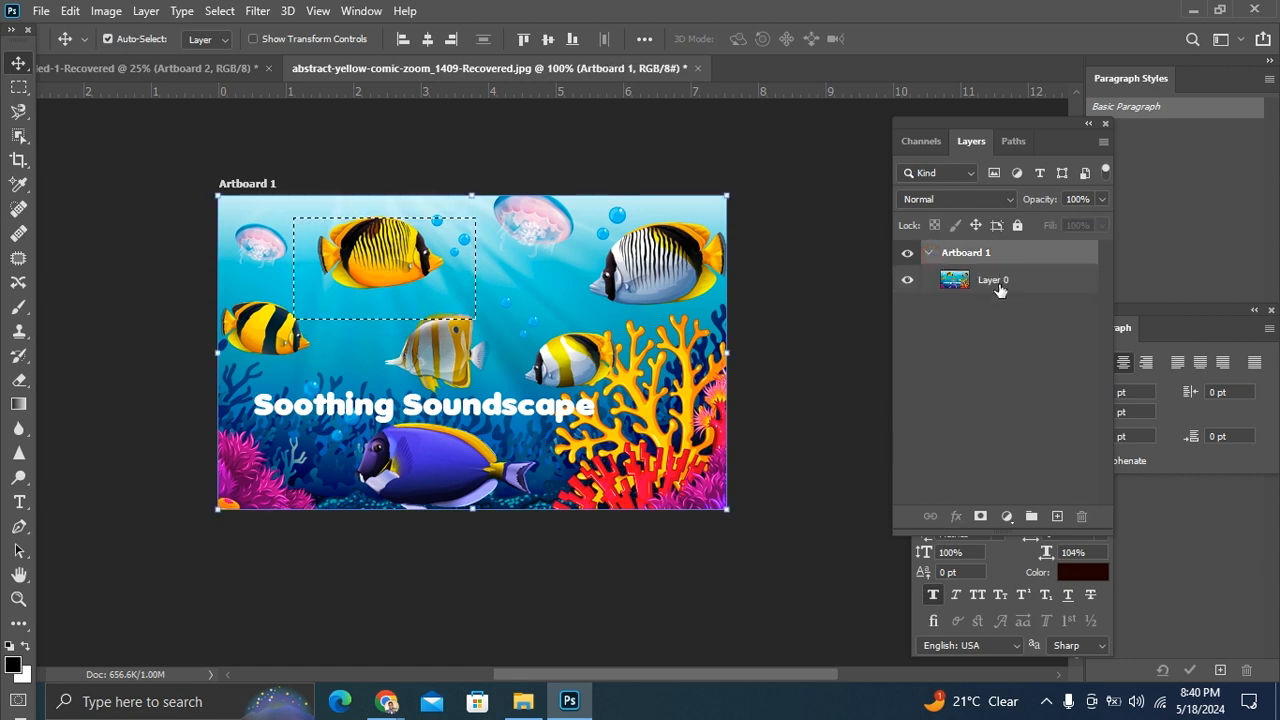
left_click(388, 270)
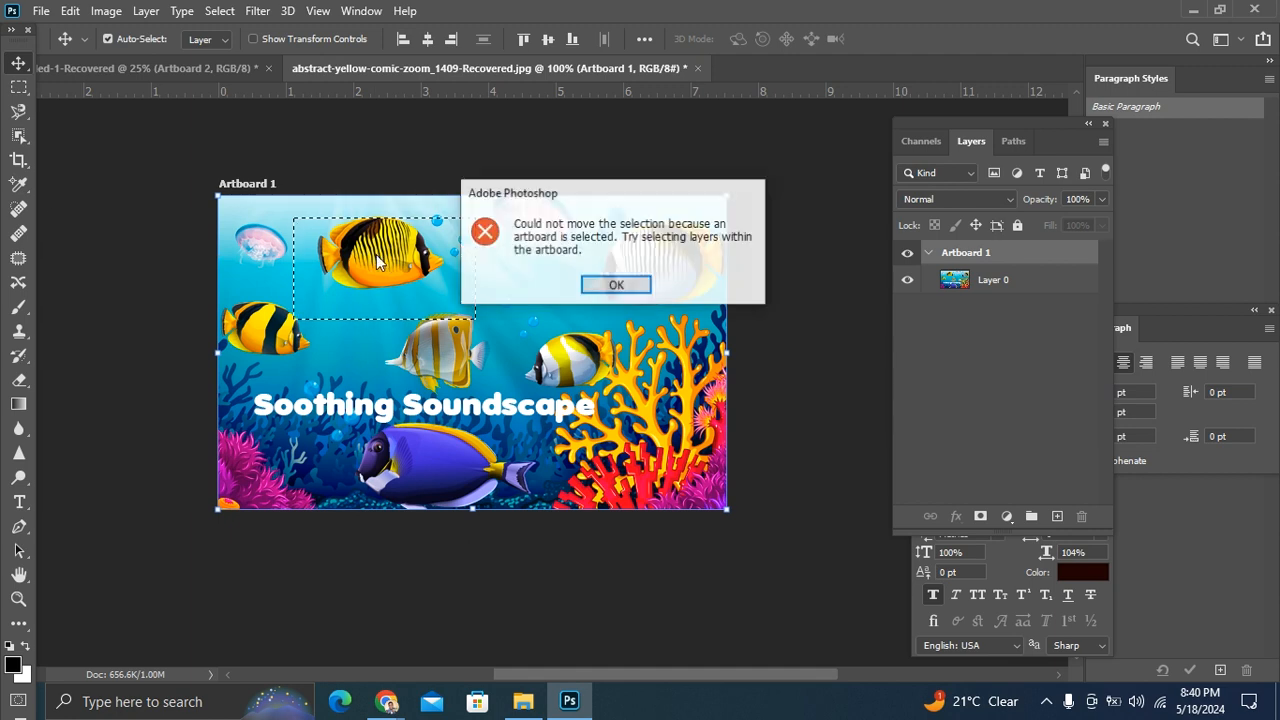
left_click(533, 285)
Step: Apply Layer Via Copy to the marquee selection with Artboard 1 active
left_click(18, 87)
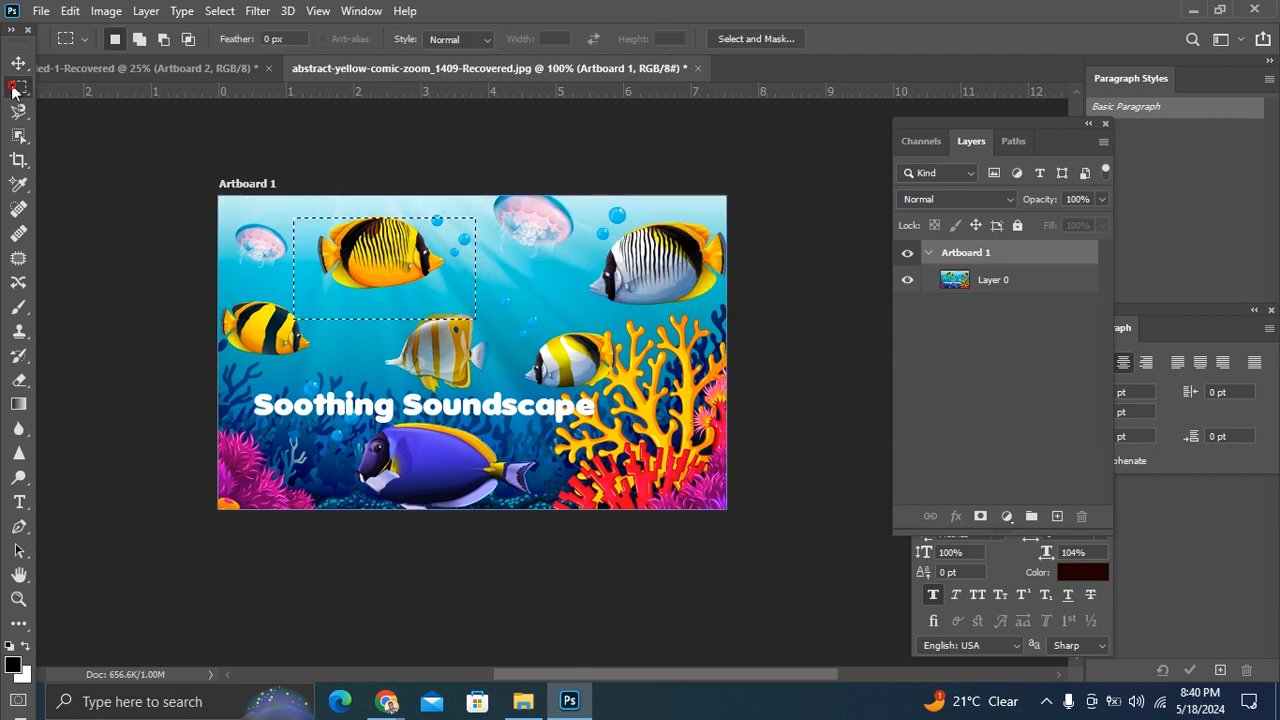
right_click(366, 276)
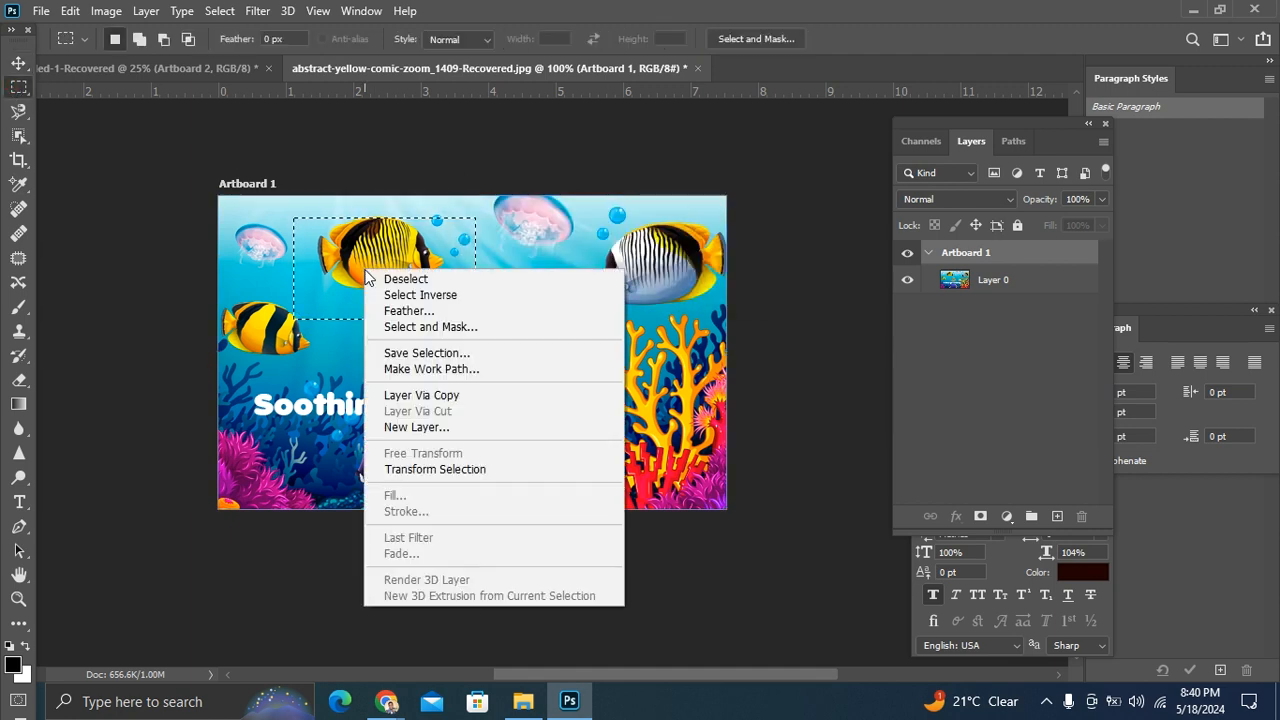
left_click(481, 400)
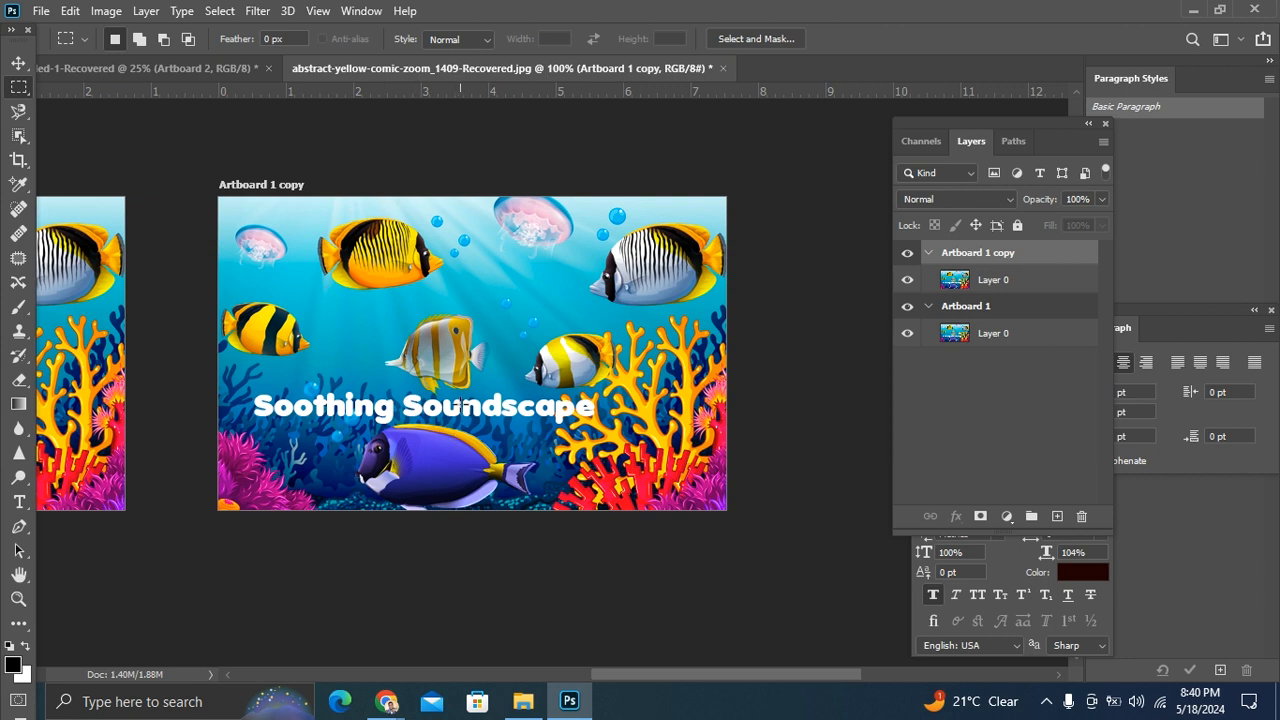
Step: Collapse Artboard 1 and Artboard 1 copy in the layer list, leaving Artboard 1 active
left_click(18, 63)
left_click(548, 356)
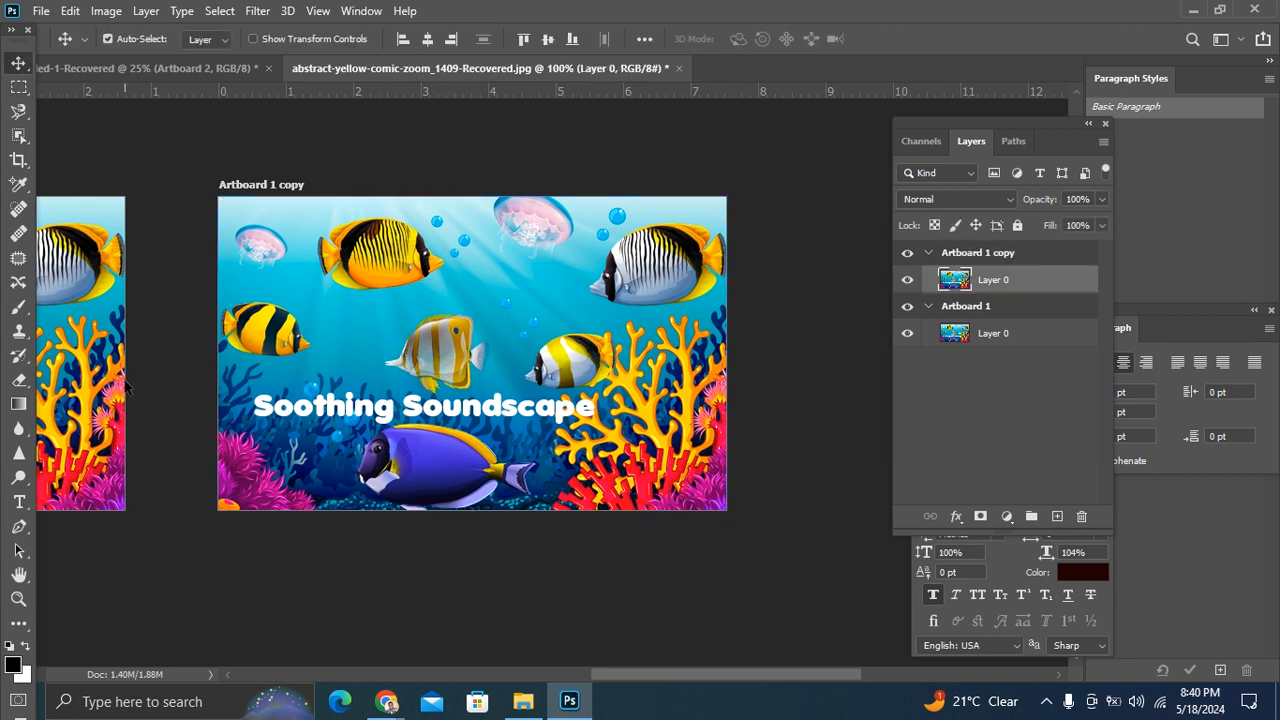
left_click(95, 370)
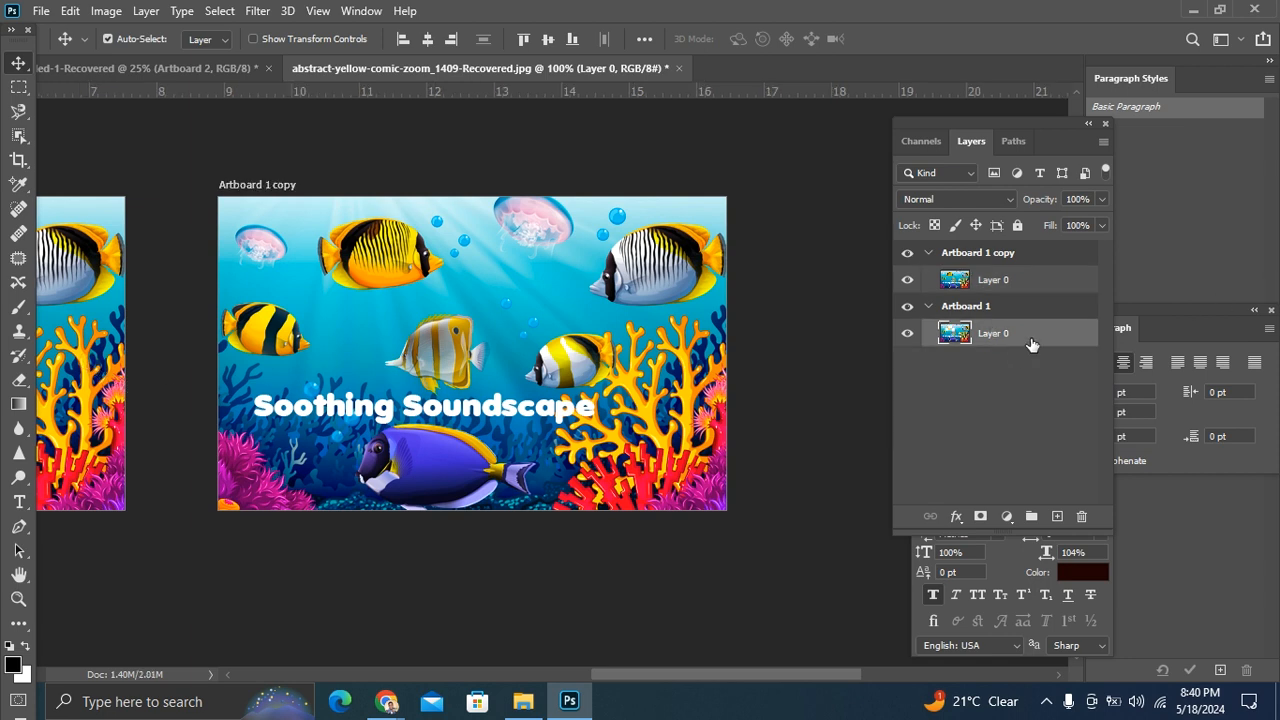
left_click(928, 306)
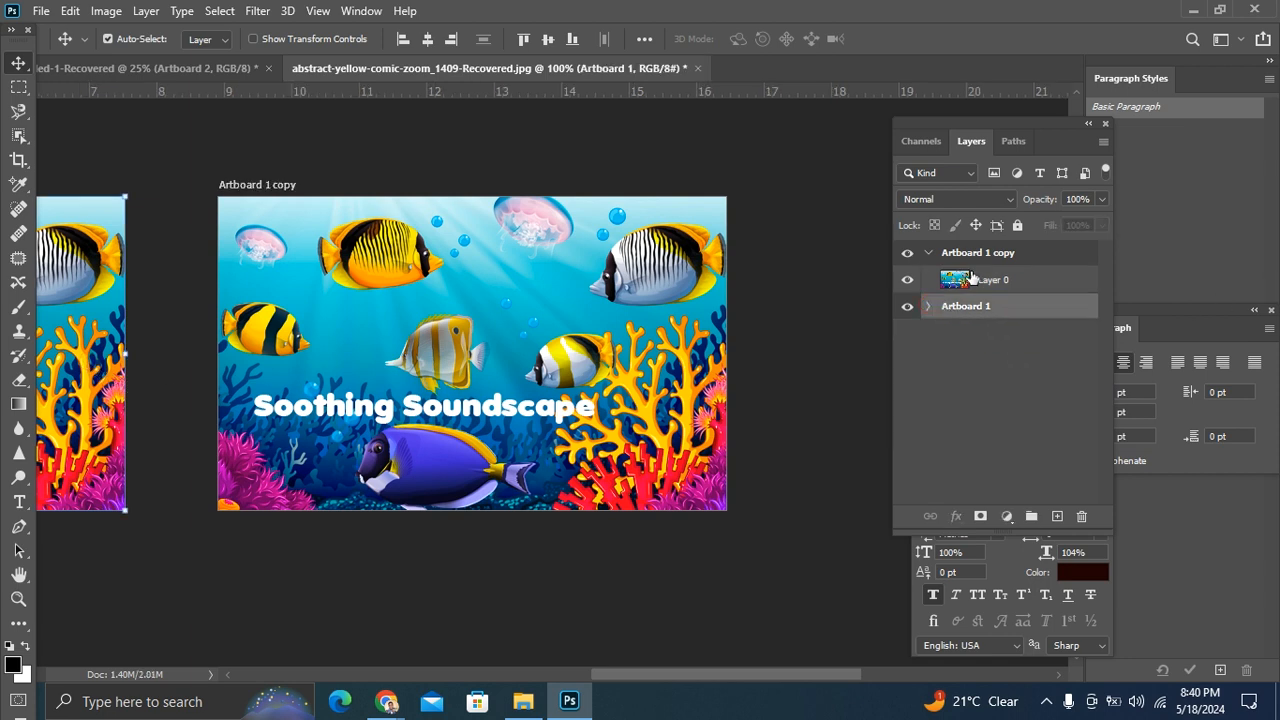
left_click(929, 254)
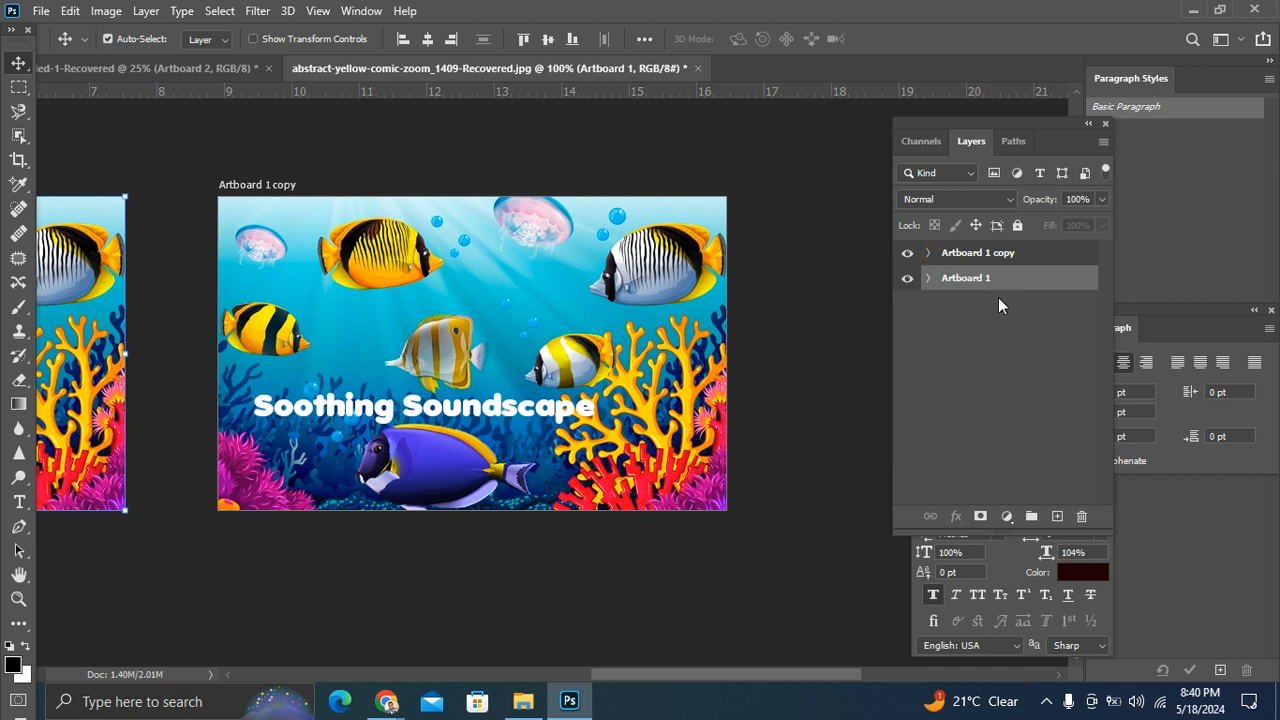
Step: Clear the selected fish area from the image in Artboard 1 and bring that artboard into view
key("Delete")
left_click(590, 272)
left_click_drag(678, 675, 500, 672)
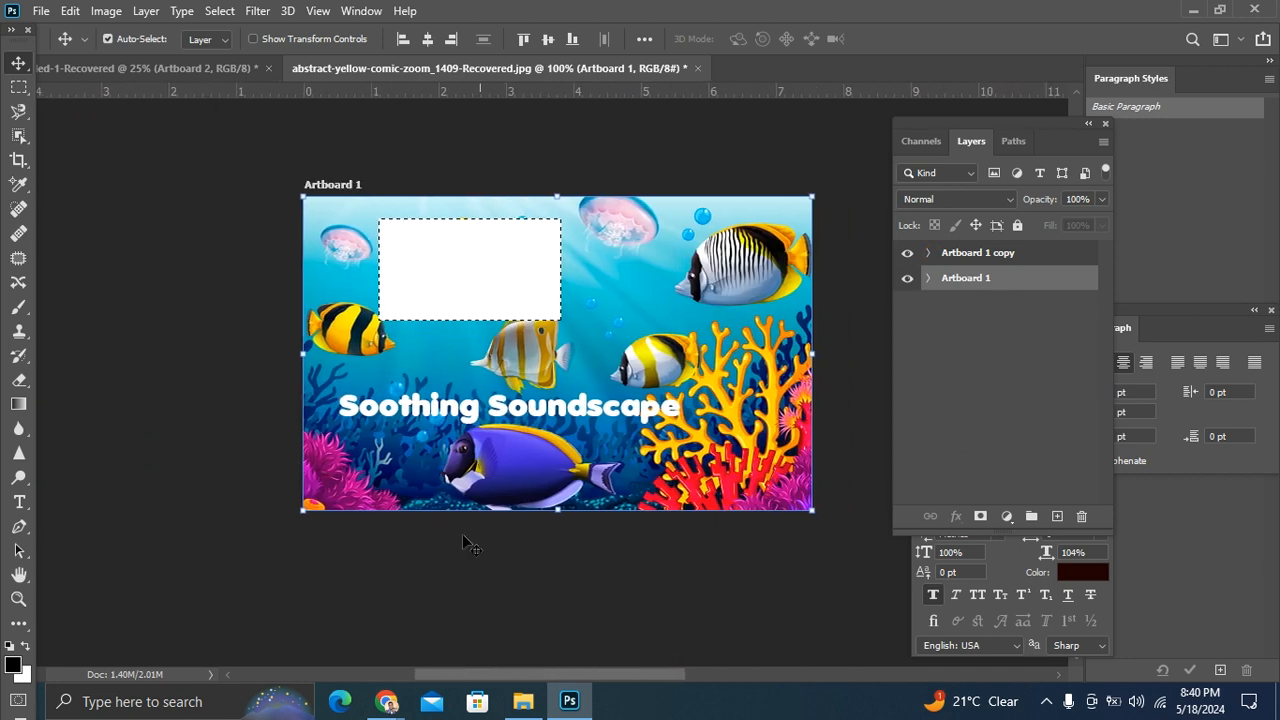
Step: Undo the clearing of the fish area, the artboard copy and the rectangular selection
key("ctrl+z")
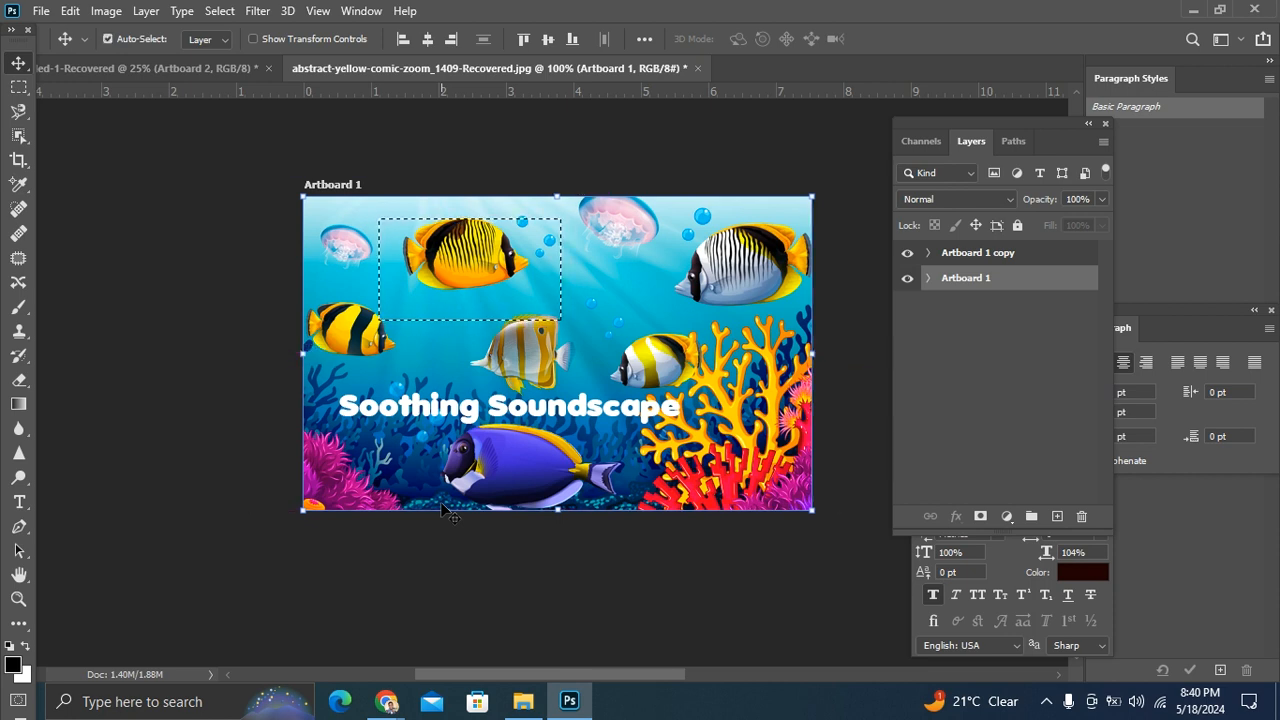
key("ctrl+z")
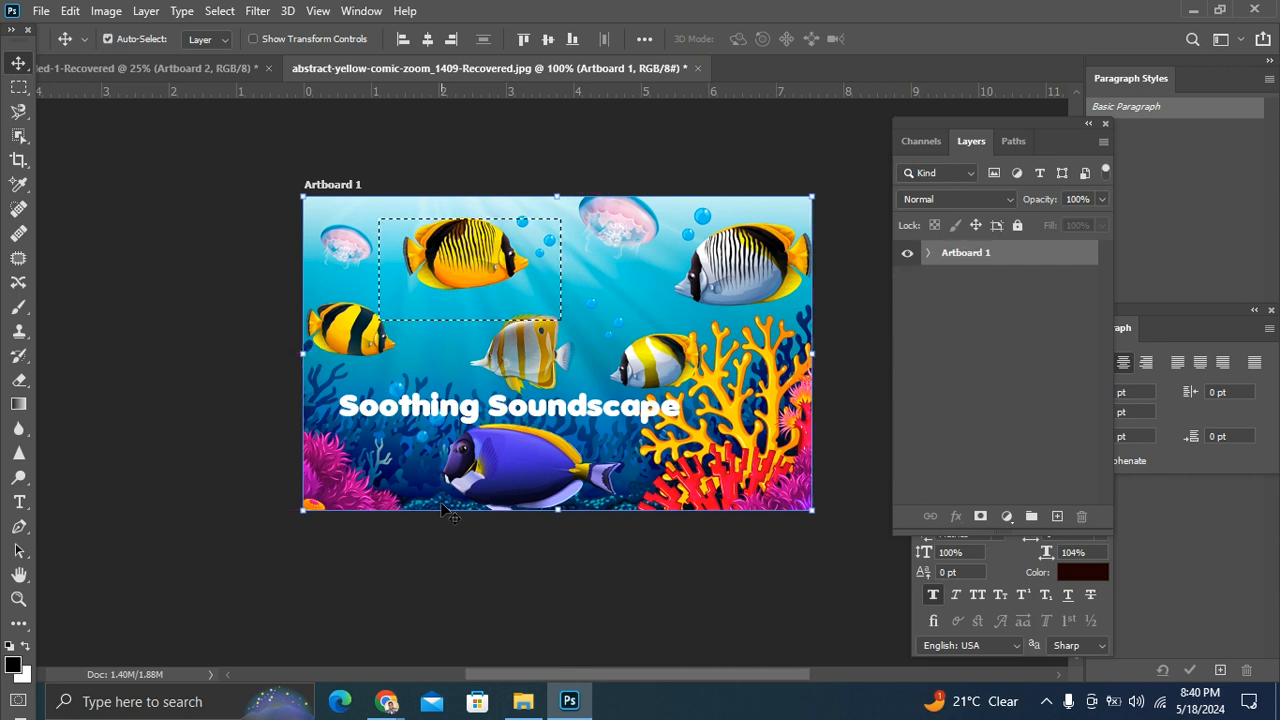
key("ctrl+z")
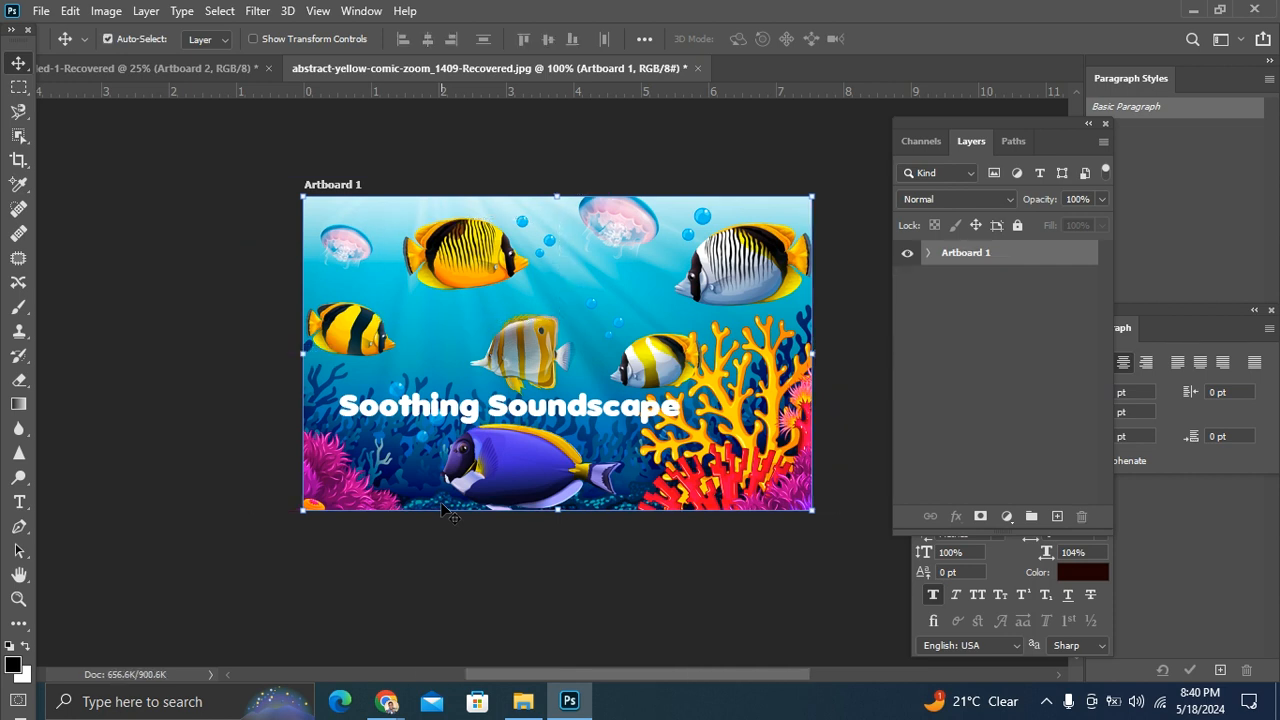
Step: Draw a rectangular marquee around the upper yellow fish with thin black stripes in Artboard 1
left_click(203, 203)
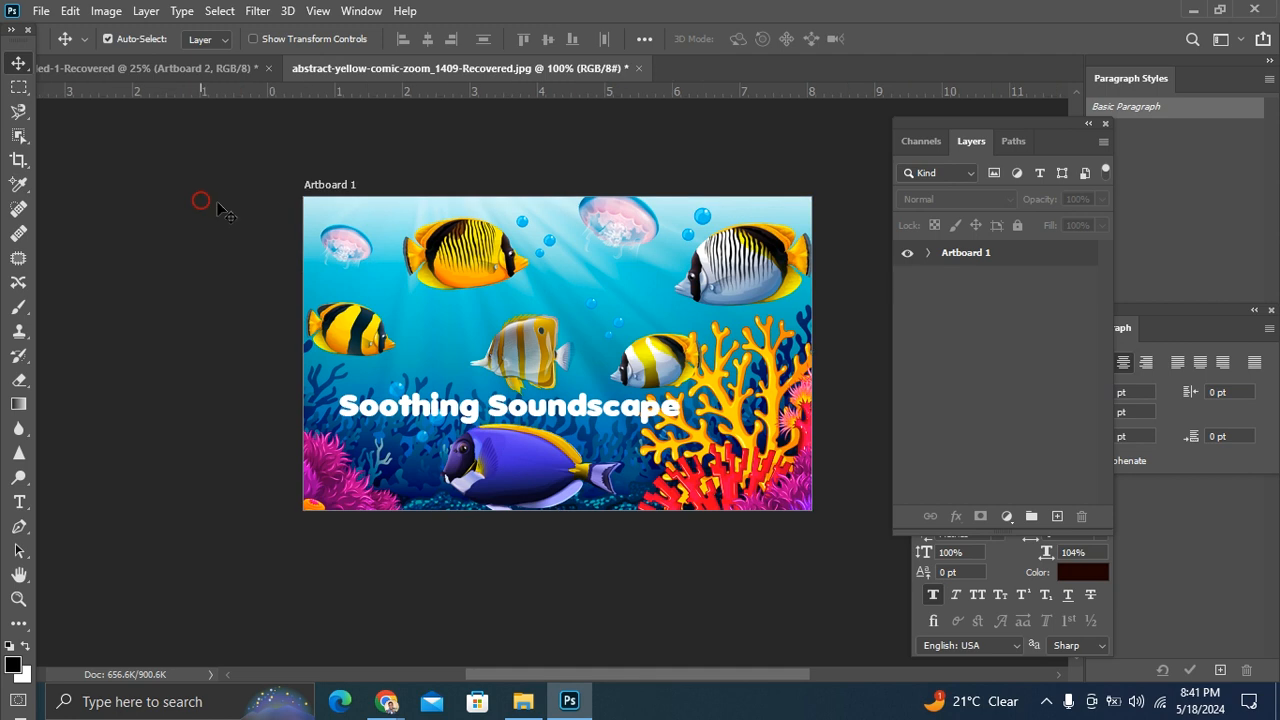
key("ctrl+plus")
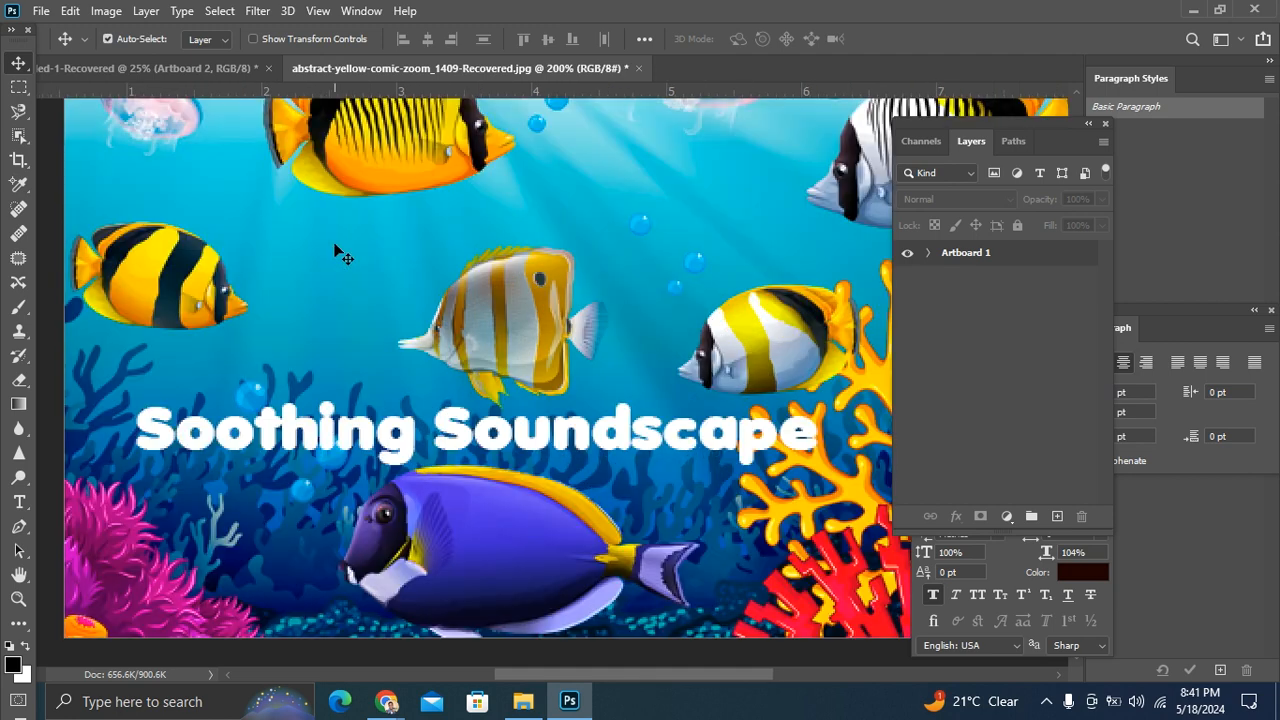
key("ctrl+minus")
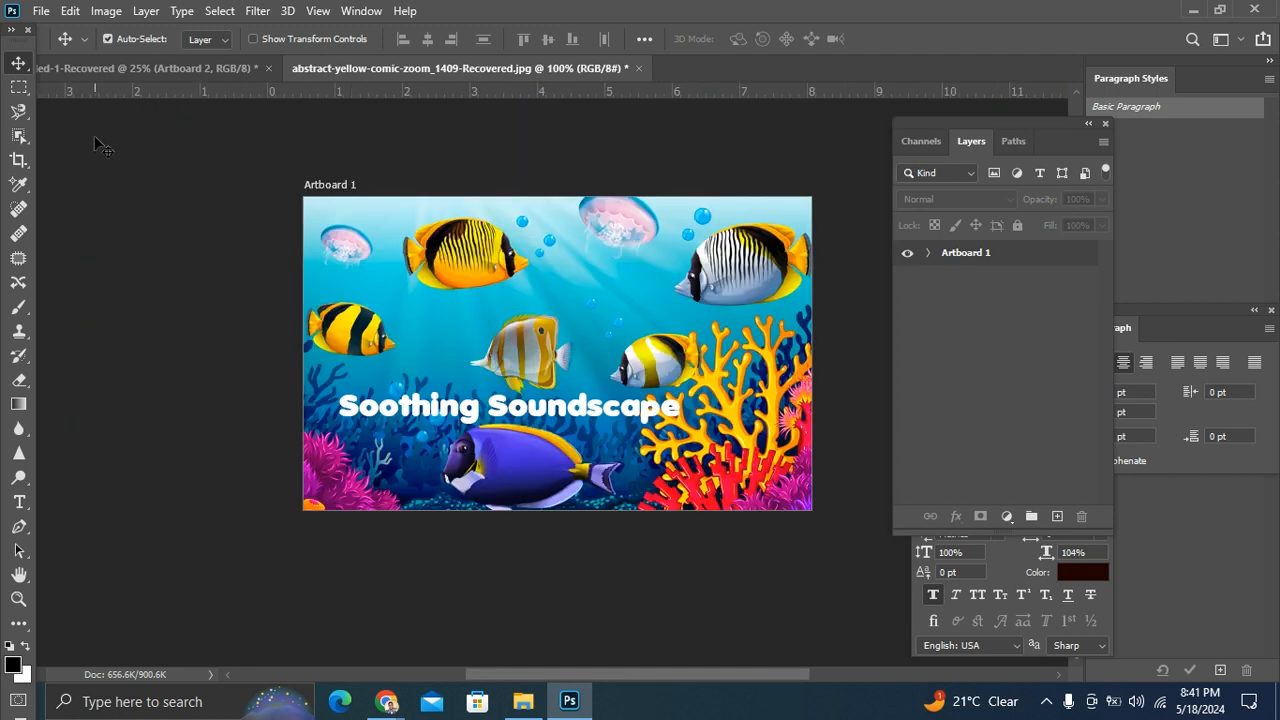
right_click(17, 93)
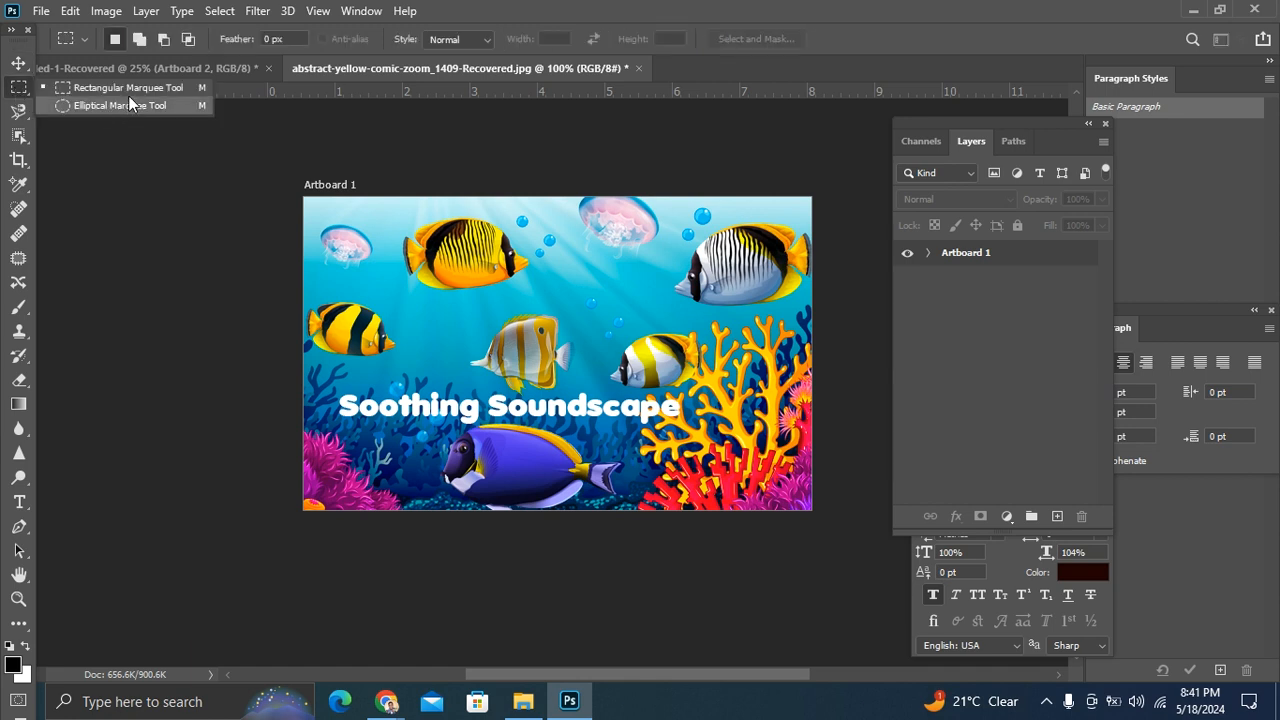
left_click(128, 89)
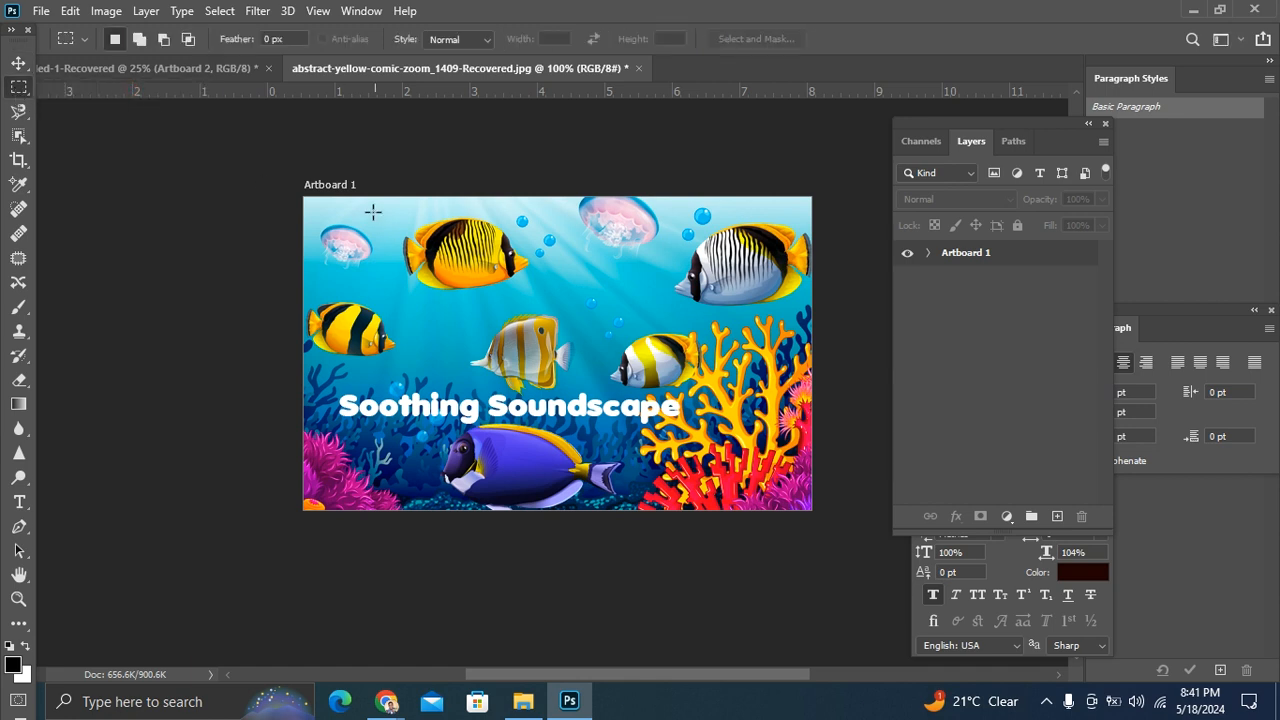
left_click_drag(380, 213, 533, 307)
Step: Save the rectangular selection around the fish as a new channel without a name
right_click(470, 256)
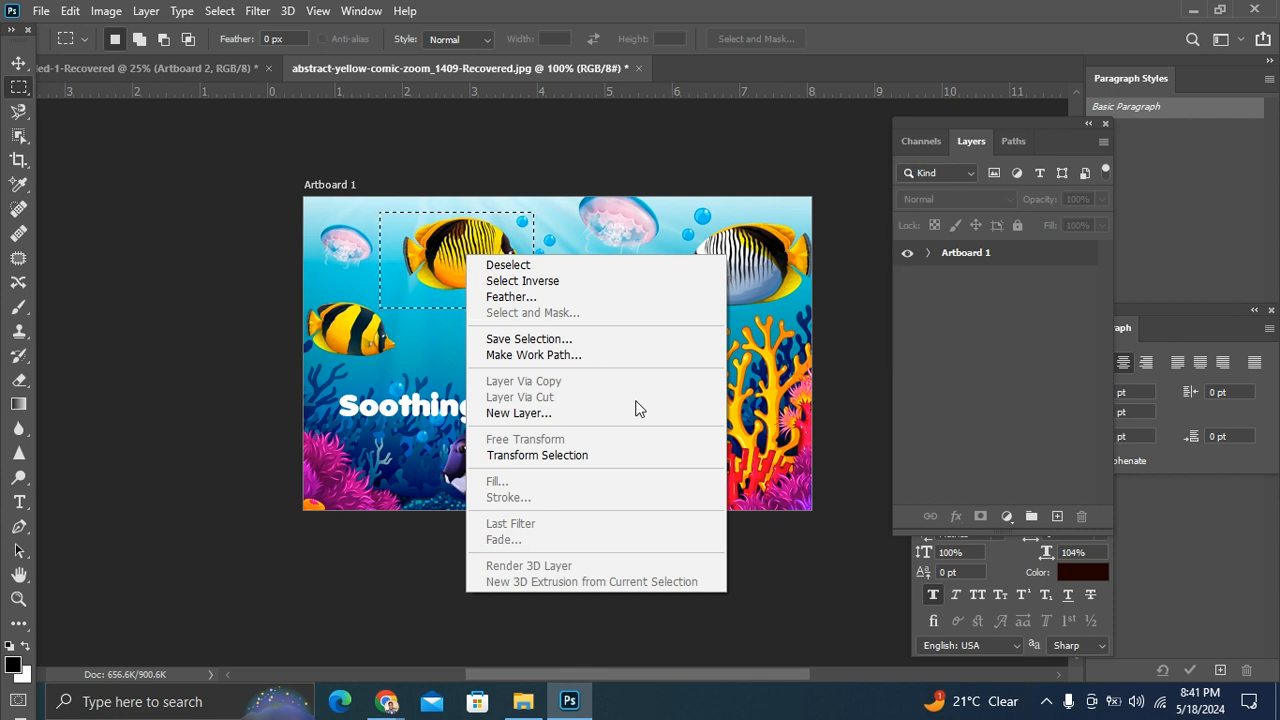
left_click(547, 340)
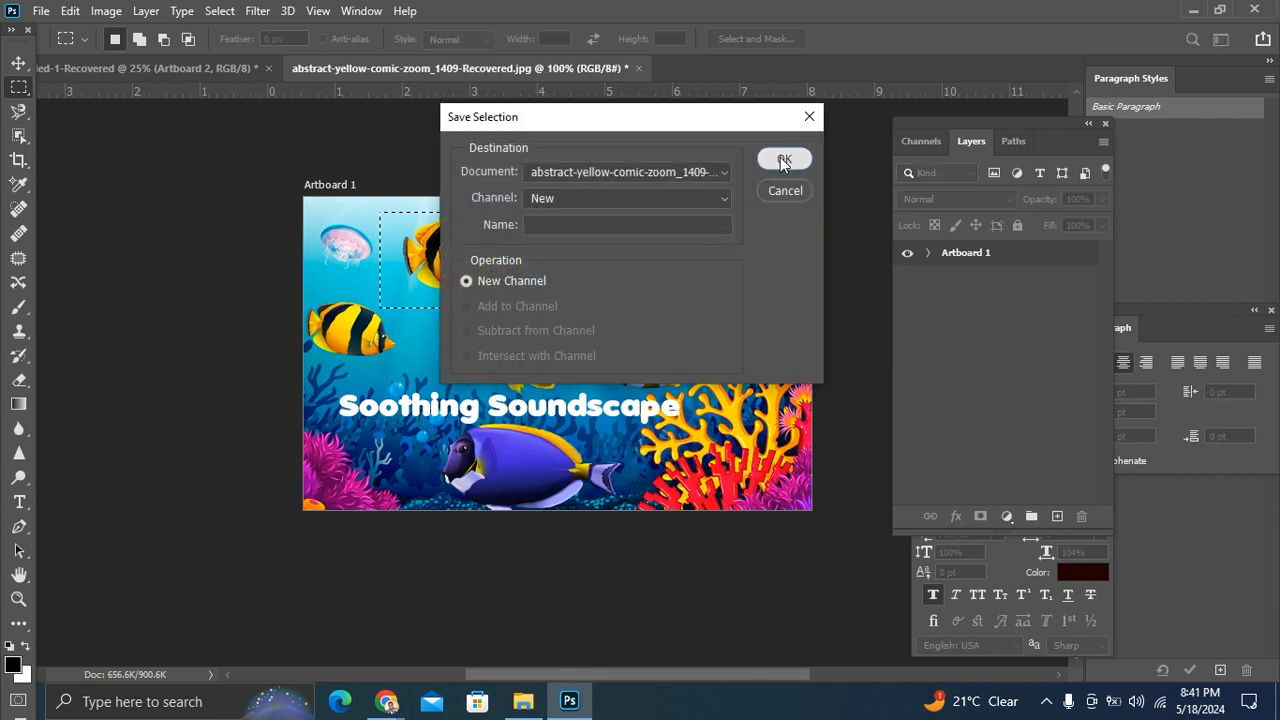
left_click(782, 160)
Step: Expand Artboard 1, make Layer 0 active and move the selected fish area into Artboard 1 of the other open document
left_click(19, 62)
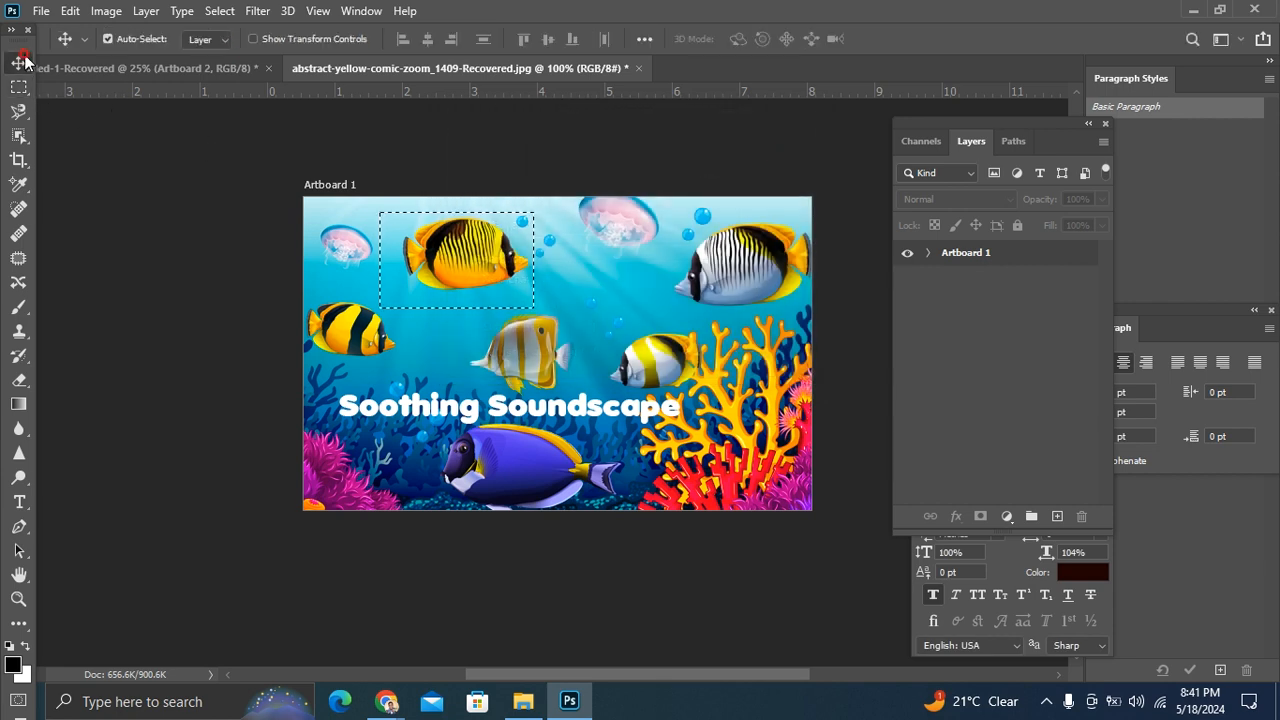
left_click(475, 257)
left_click(627, 272)
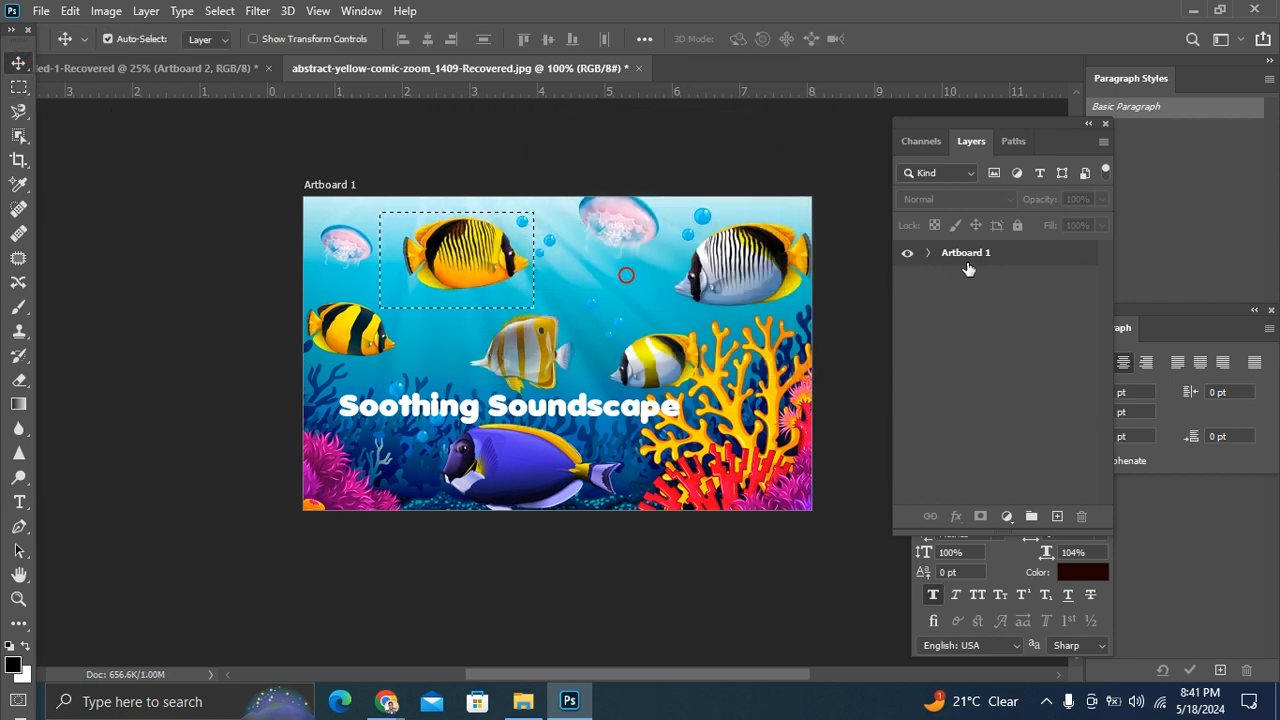
left_click(929, 253)
left_click(954, 280)
left_click_drag(450, 282, 251, 337)
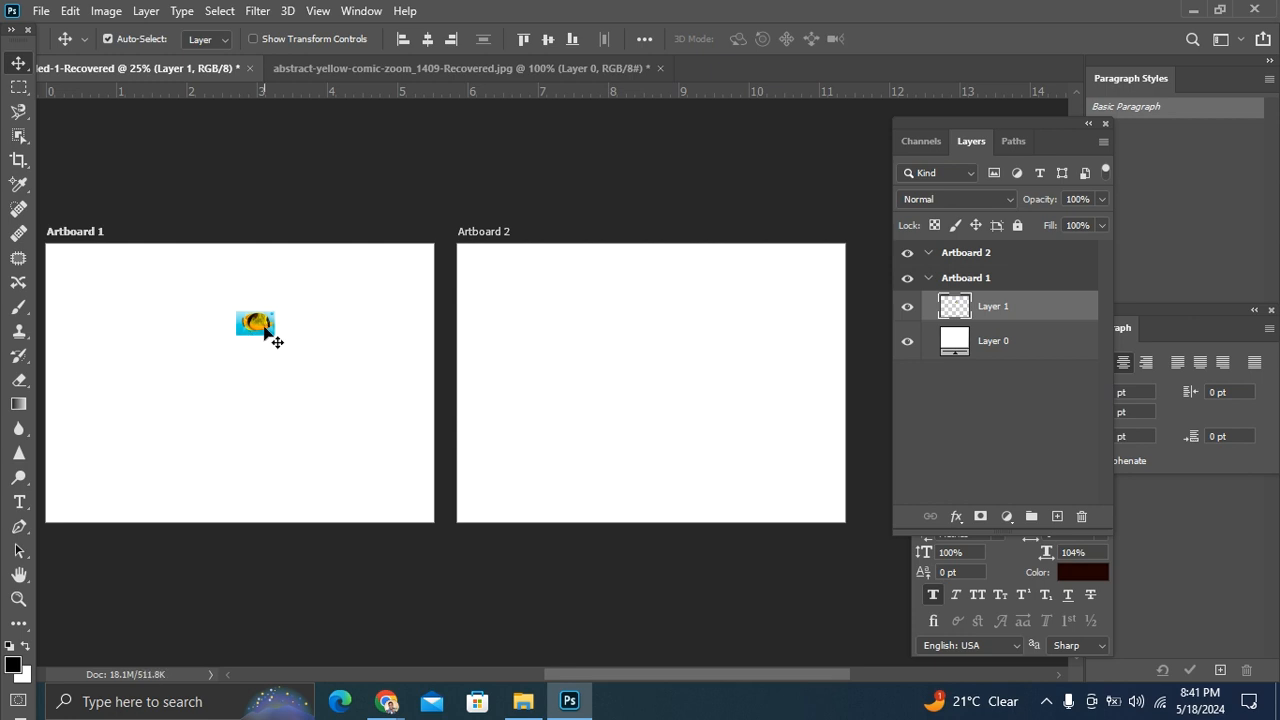
Step: Scale the transferred fish proportionally to about 512% and move it to the upper middle of Artboard 1
key("ctrl+t")
left_click_drag(276, 340, 417, 471)
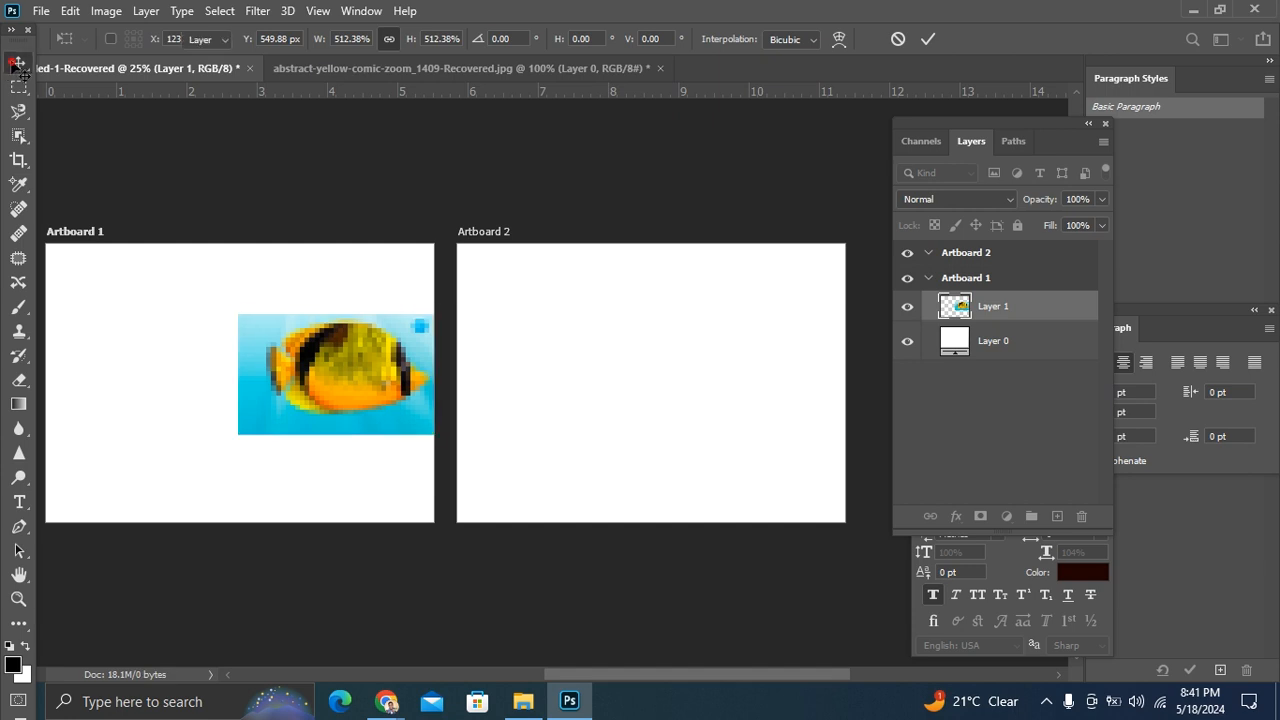
left_click(18, 63)
left_click_drag(318, 372, 222, 345)
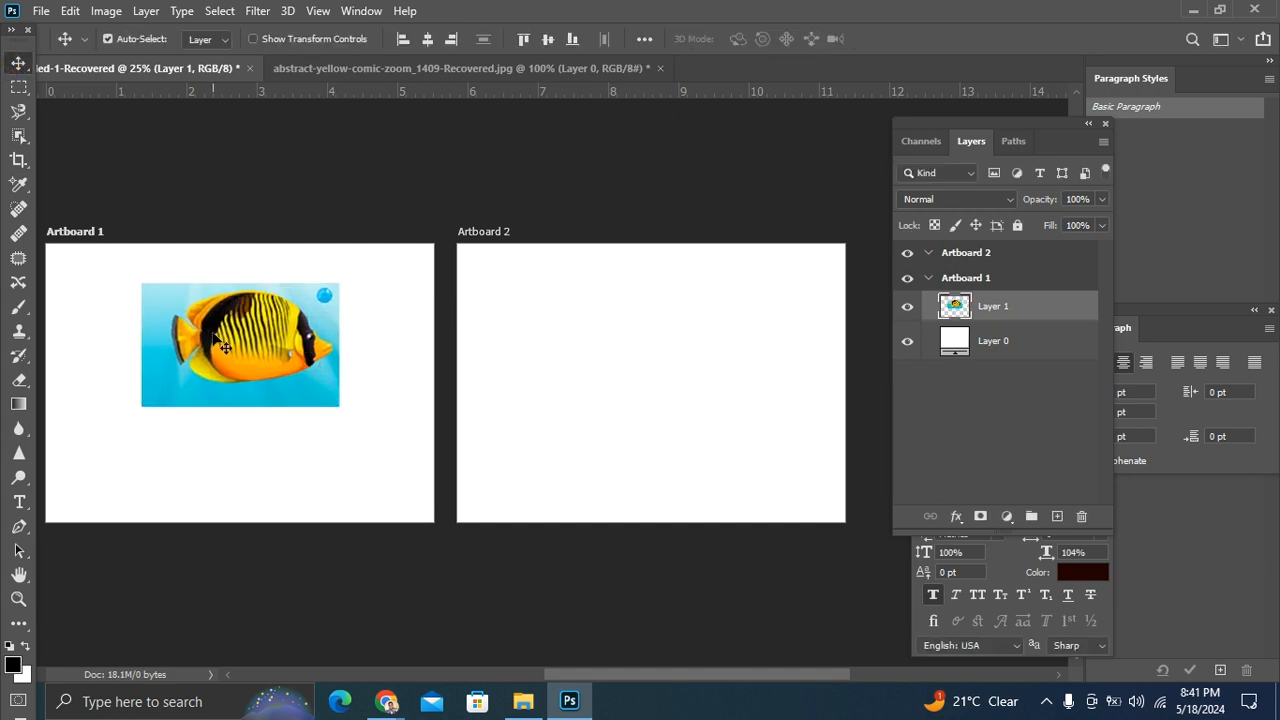
Step: Delete the empty Artboard 2 from the document
left_click(652, 358)
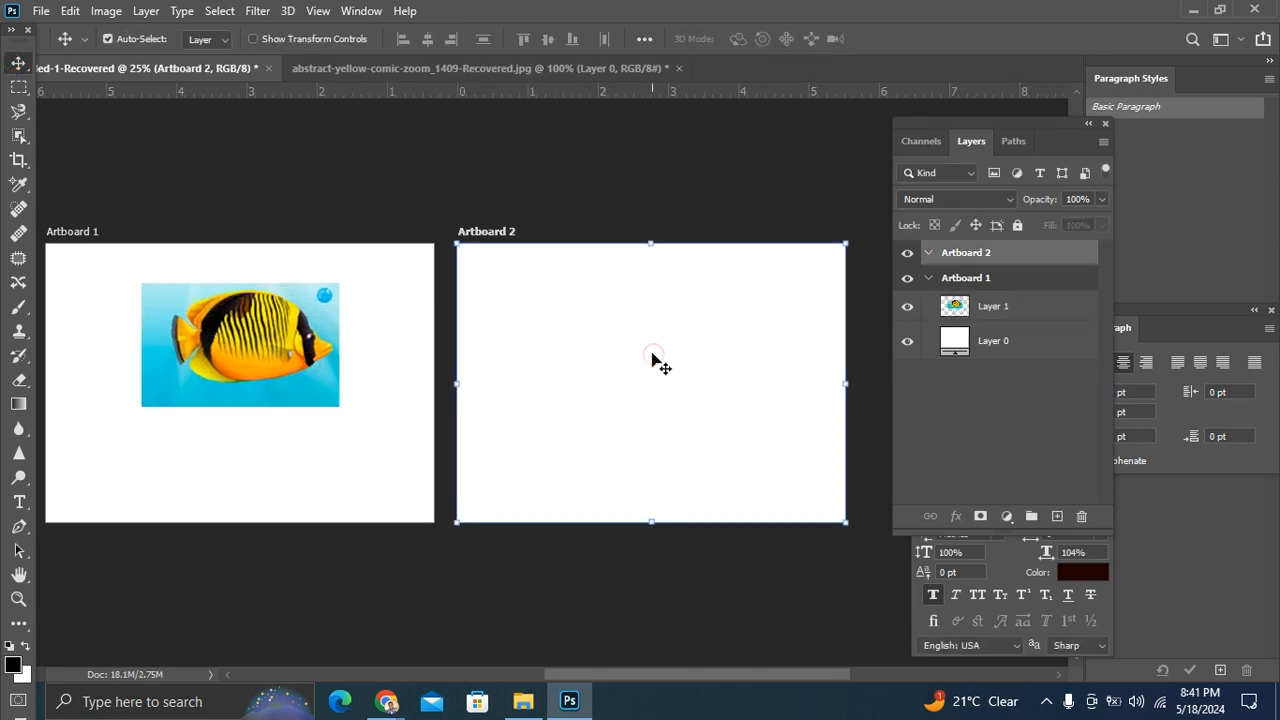
key("Delete")
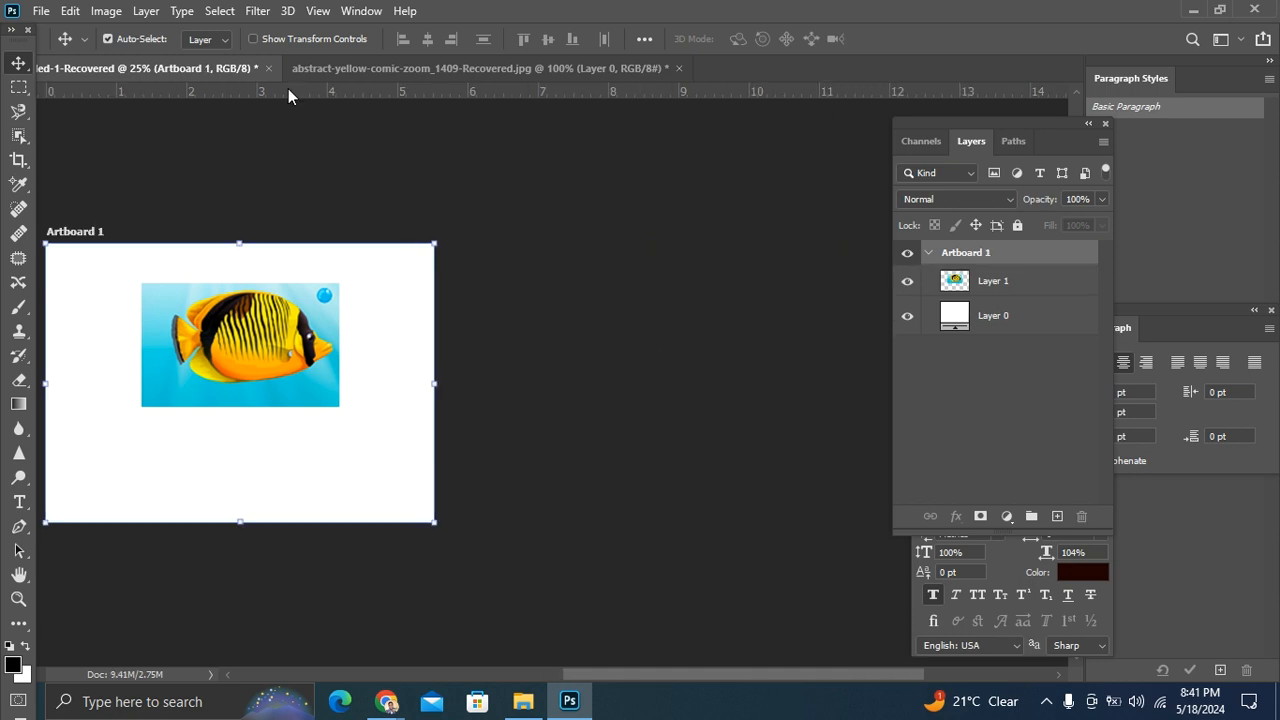
Step: Return to the underwater image document, copy the selected fish area and clear the rectangular selection
left_click(341, 67)
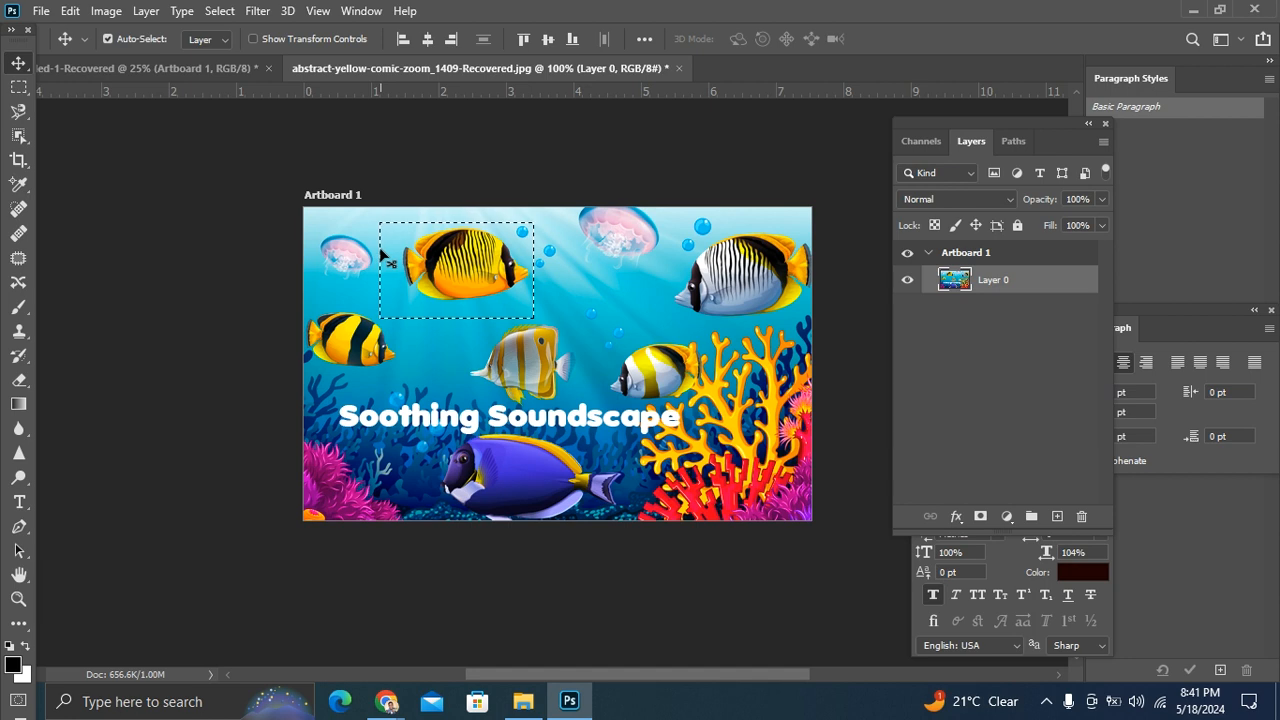
key("ctrl+c")
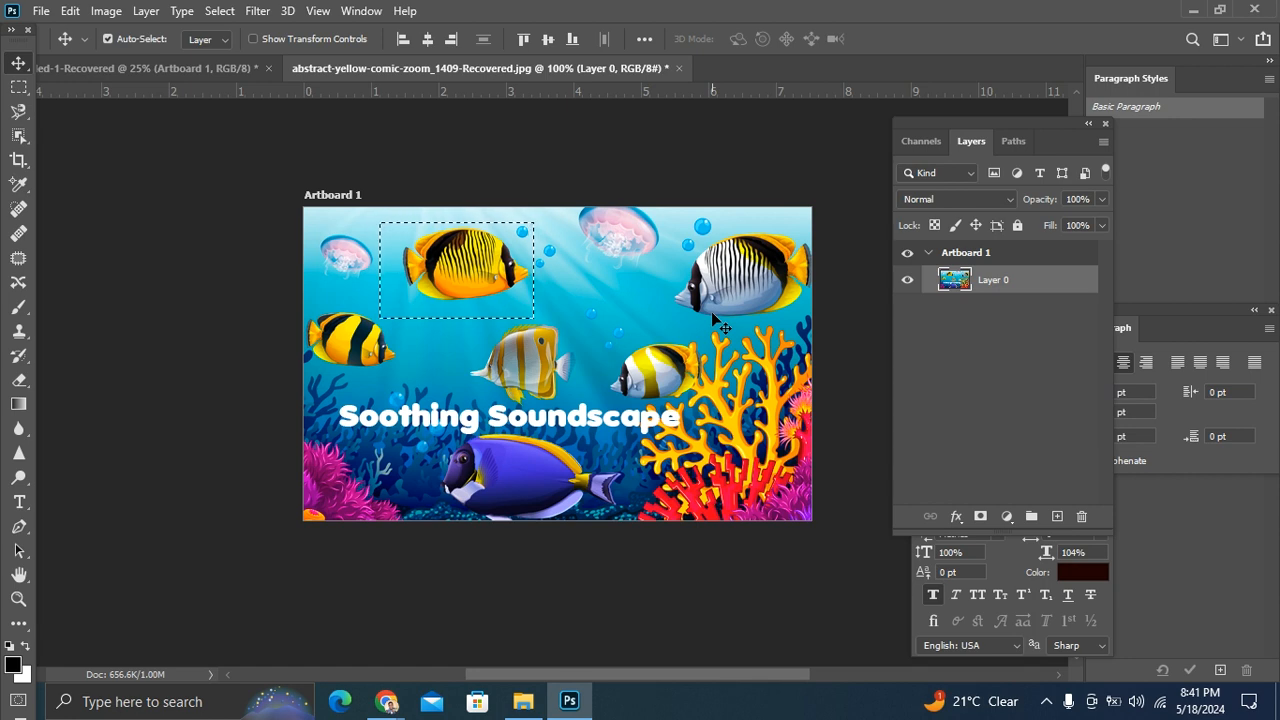
key("ctrl")
key("ctrl+d")
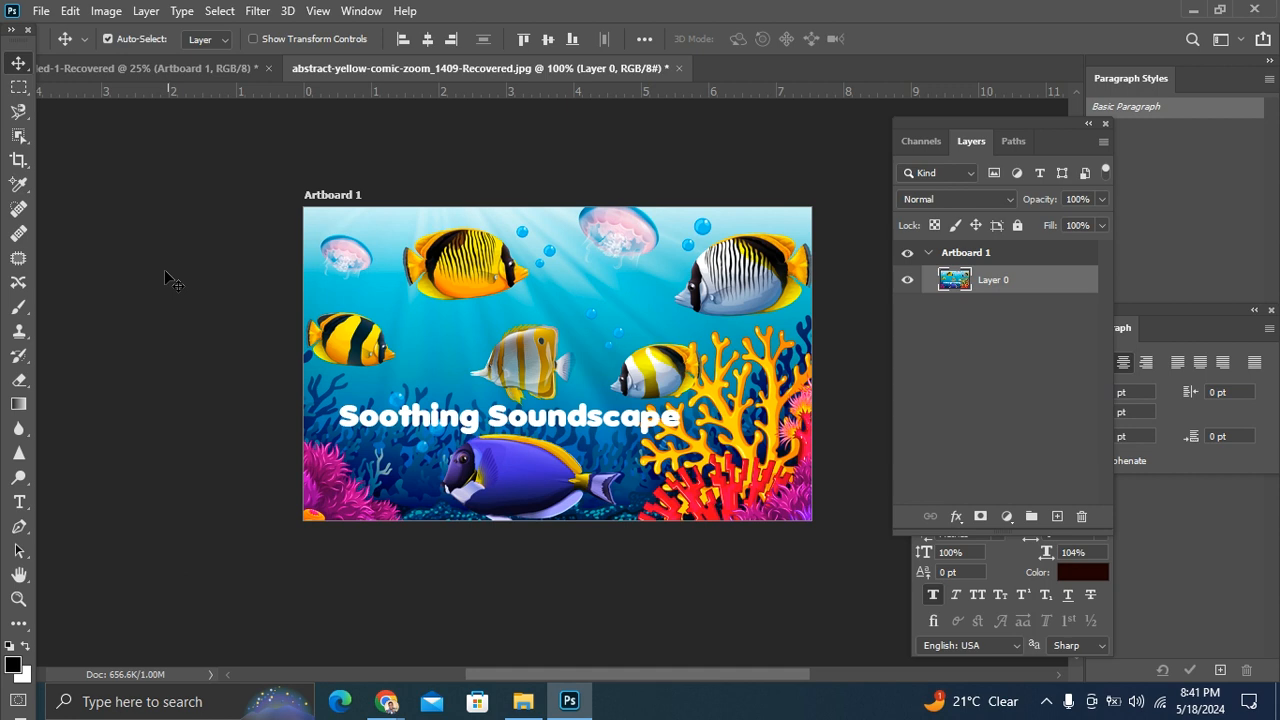
Step: Draw an elliptical marquee around the upper yellow fish with thin black stripes
left_click_drag(20, 90, 86, 113)
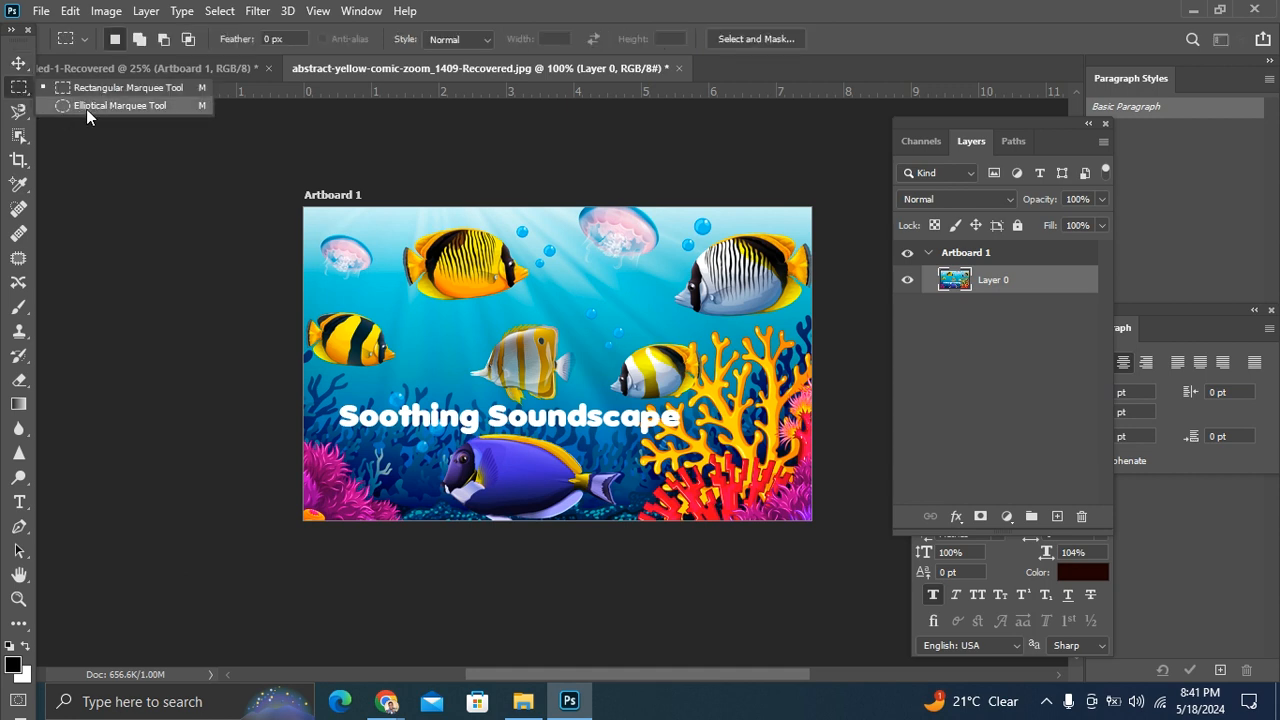
left_click(172, 106)
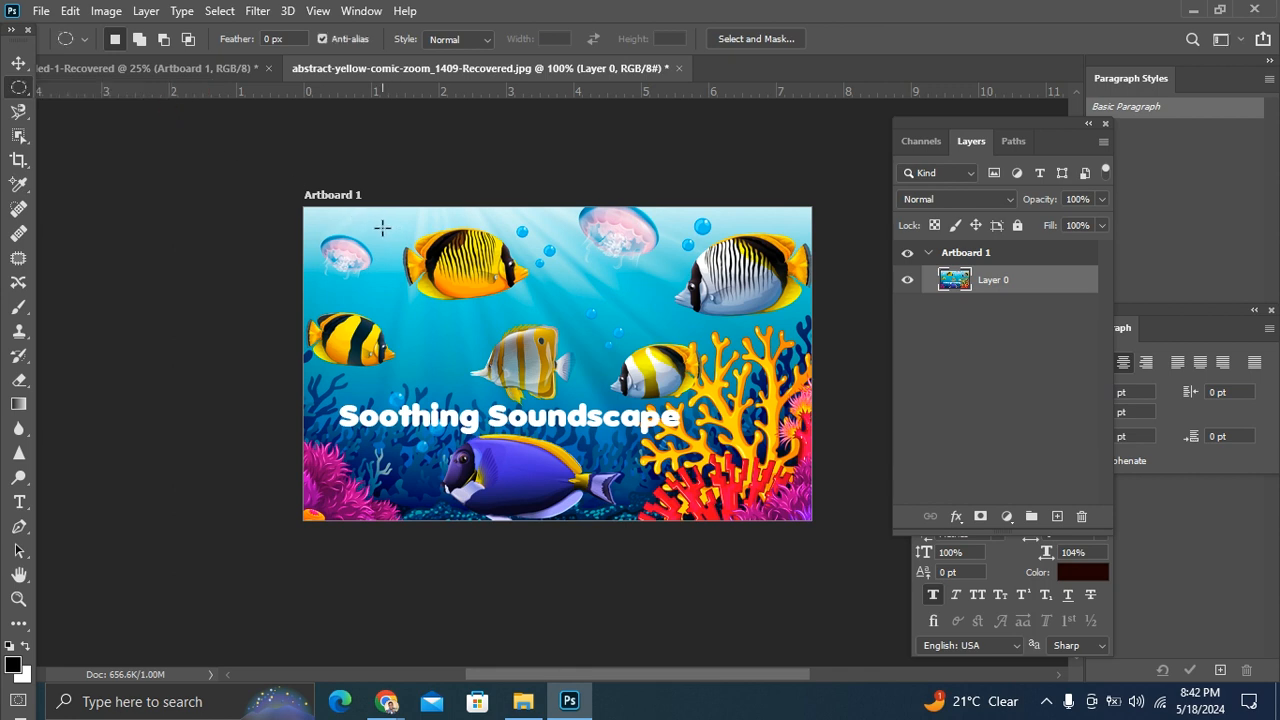
left_click_drag(376, 220, 573, 317)
Step: Cut the elliptical fish selection onto its own layer with Layer Via Cut
left_click(17, 64)
left_click(476, 264)
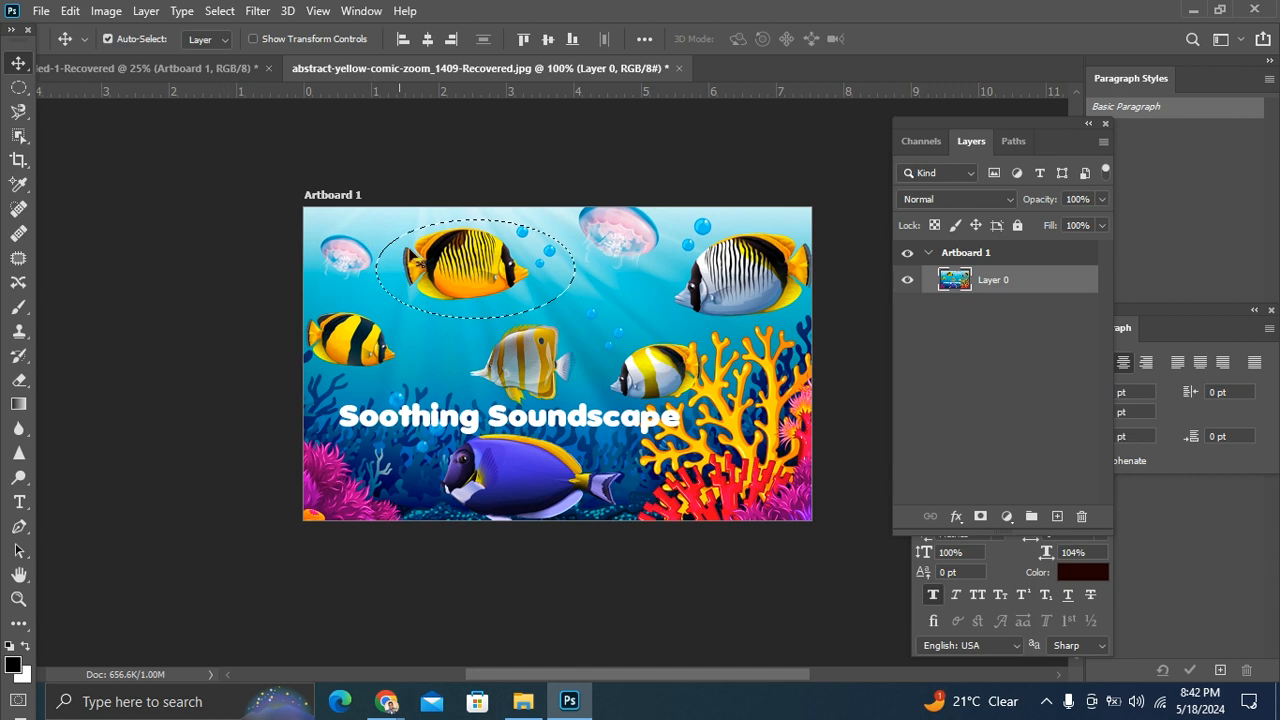
right_click(422, 268)
left_click(1108, 282)
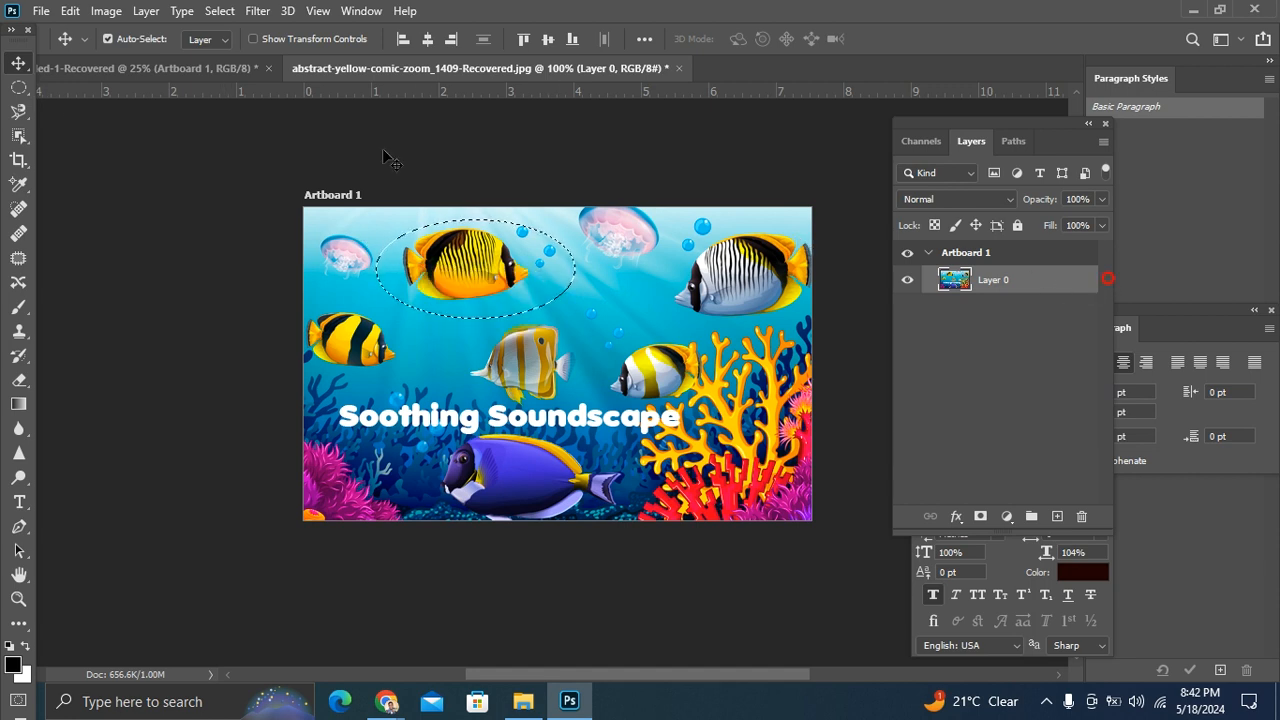
left_click(19, 87)
right_click(407, 256)
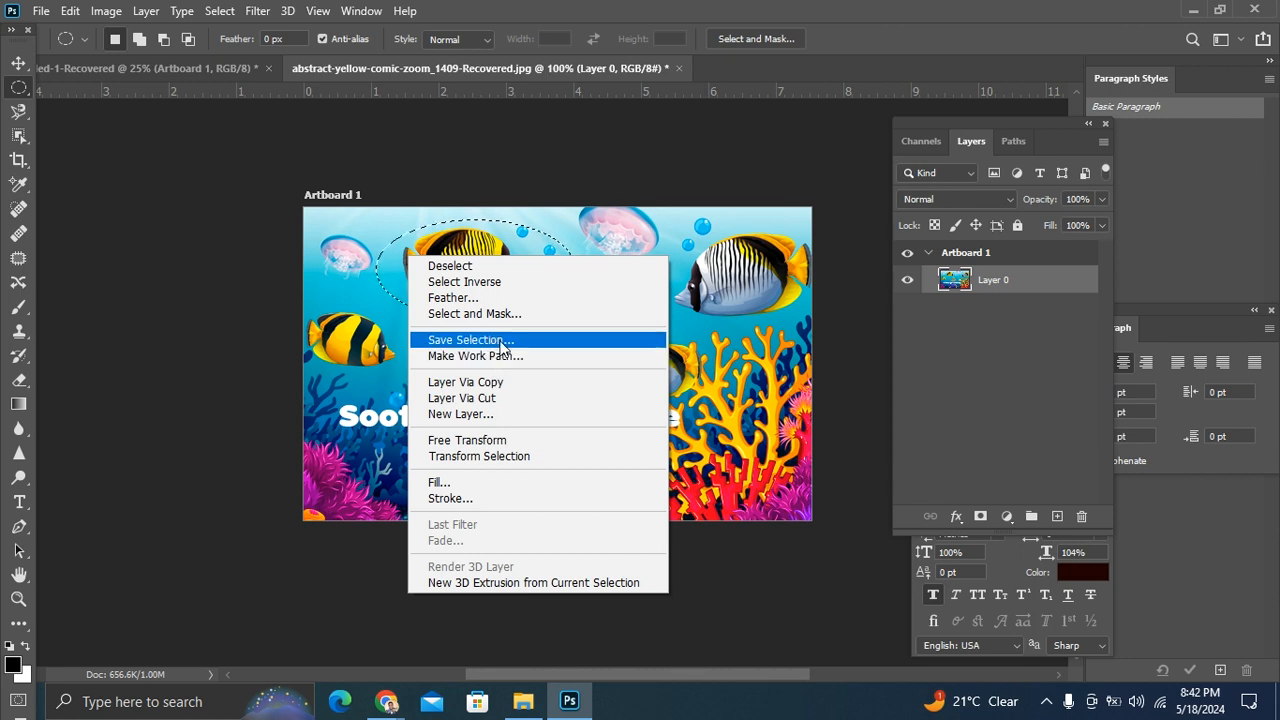
left_click(515, 399)
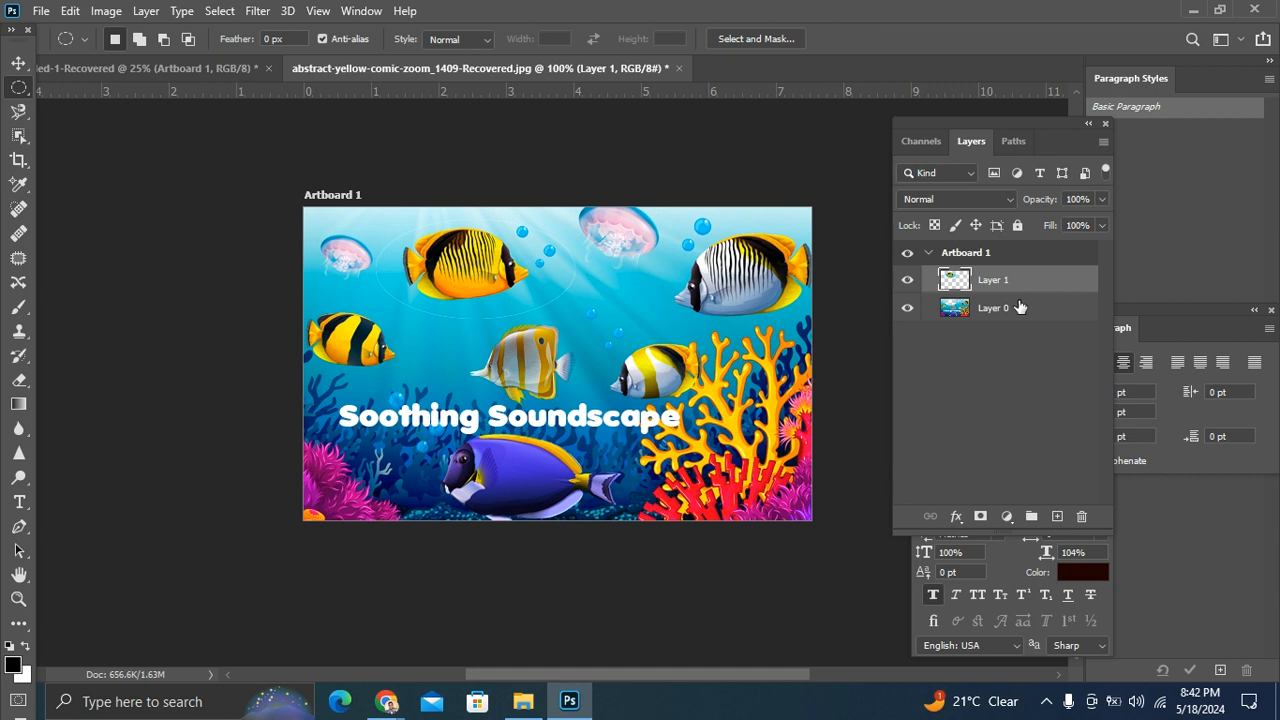
Step: Hide Layer 0 and move the elliptical fish cutout on Layer 1 toward the middle of the artboard
left_click(904, 309)
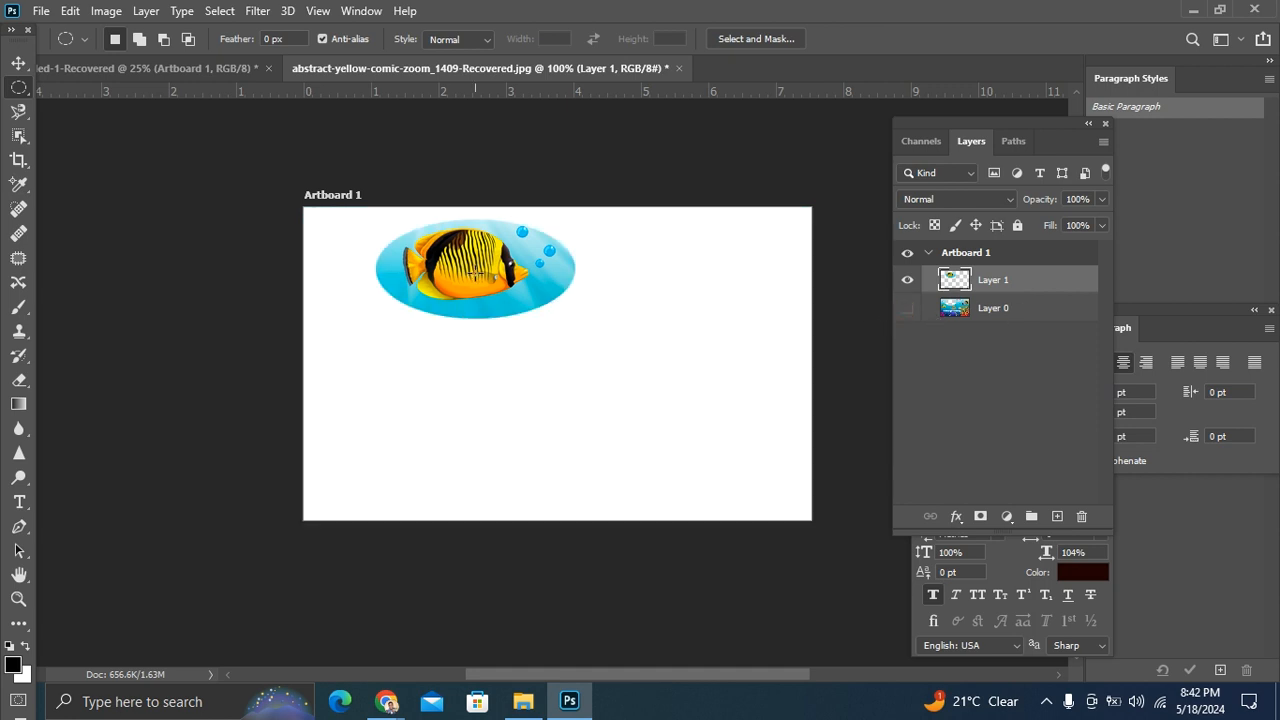
key("v")
left_click_drag(454, 281, 513, 360)
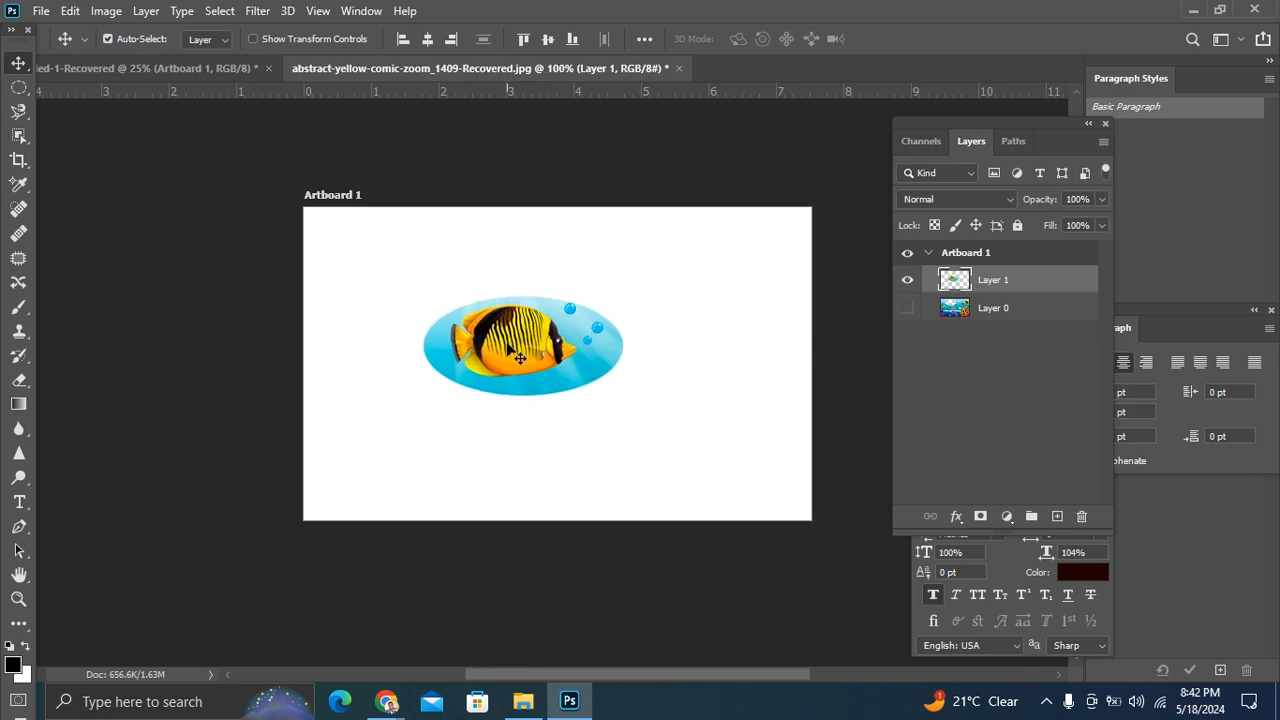
Step: Undo the cutout's move, the hiding of Layer 0 and the Layer Via Cut, and clear the elliptical selection
key("ctrl+z")
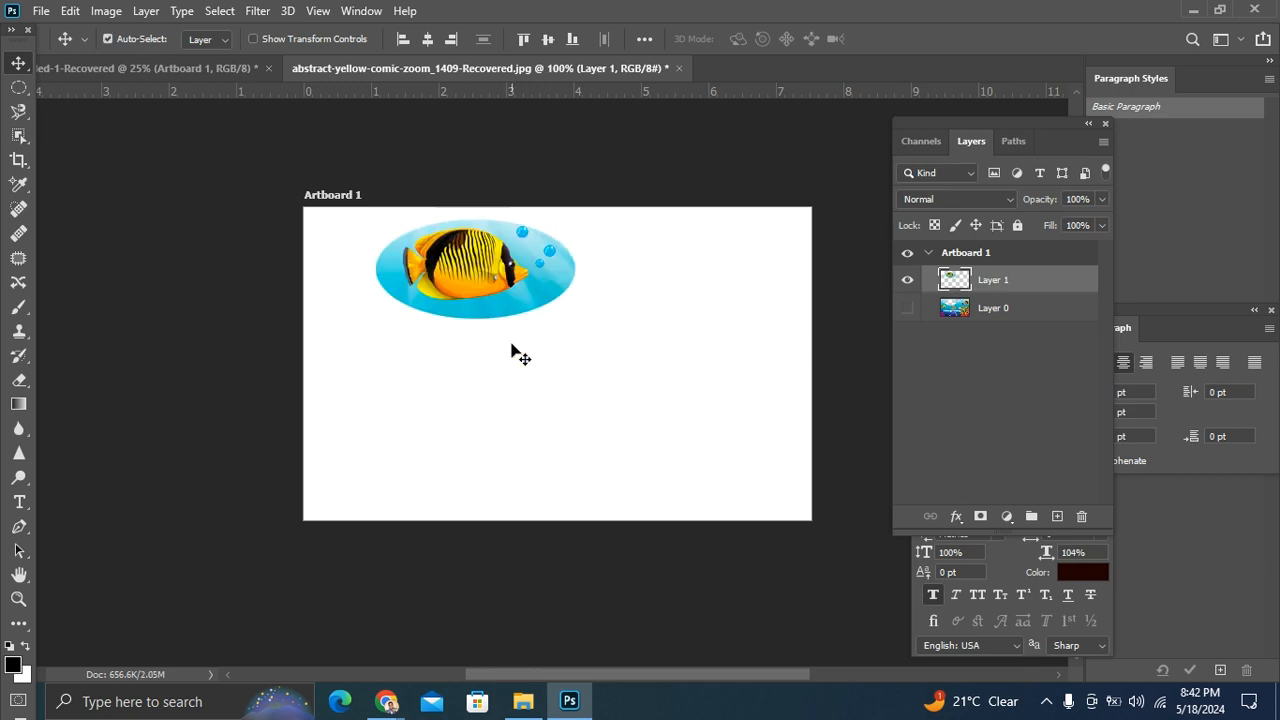
key("ctrl+z")
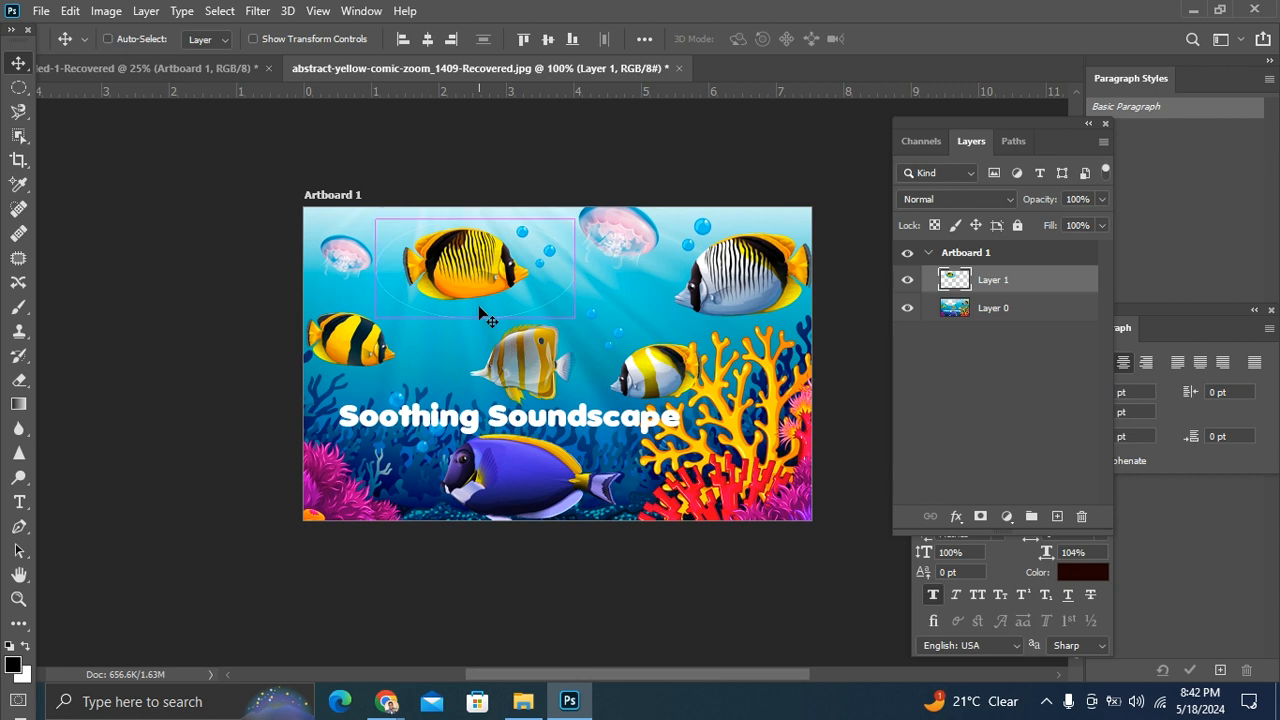
key("ctrl+z")
key("ctrl+d")
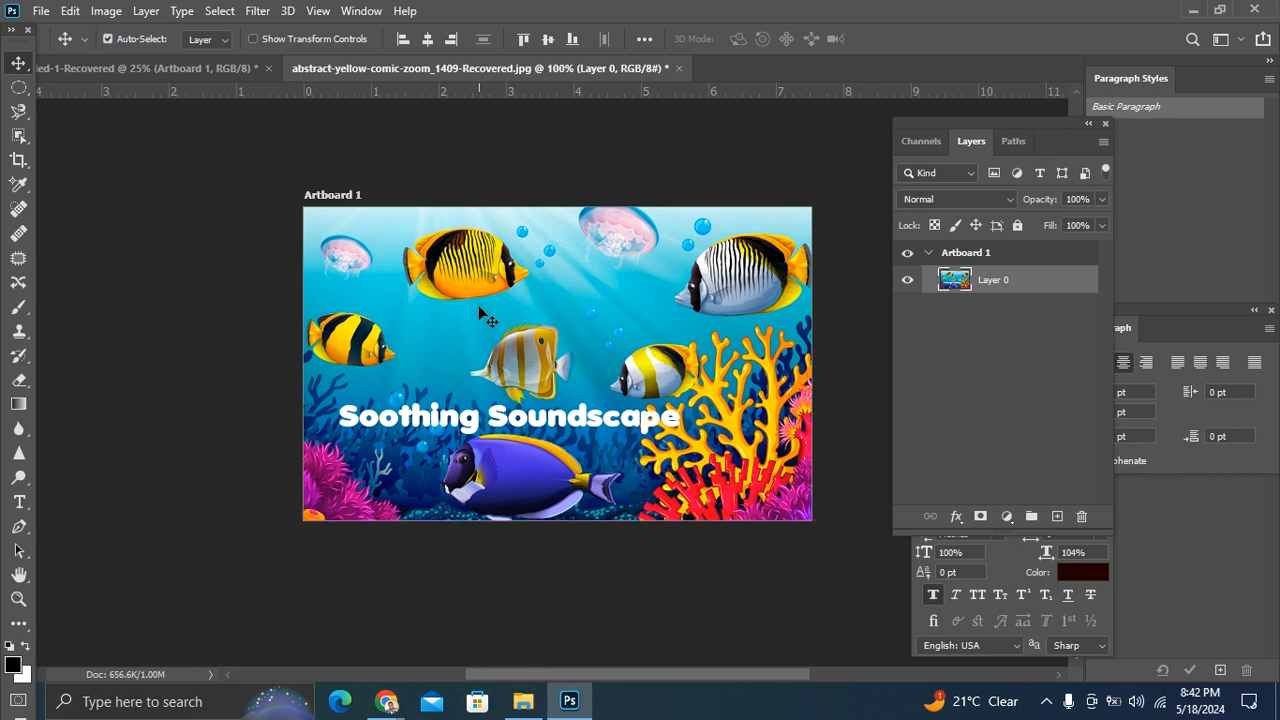
Step: Trace a loose Magnetic Lasso selection around the upper yellow fish, closing it above its back, and deselect it
left_click(18, 87)
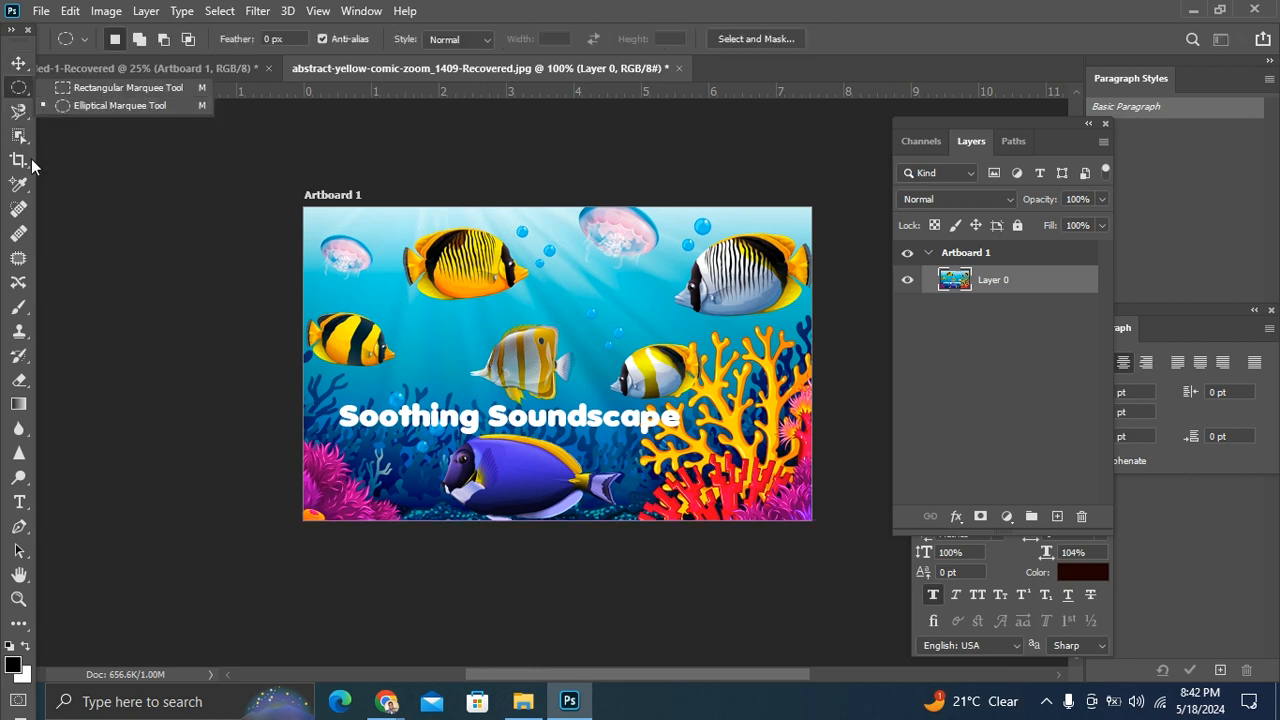
left_click(12, 113)
left_click(12, 113)
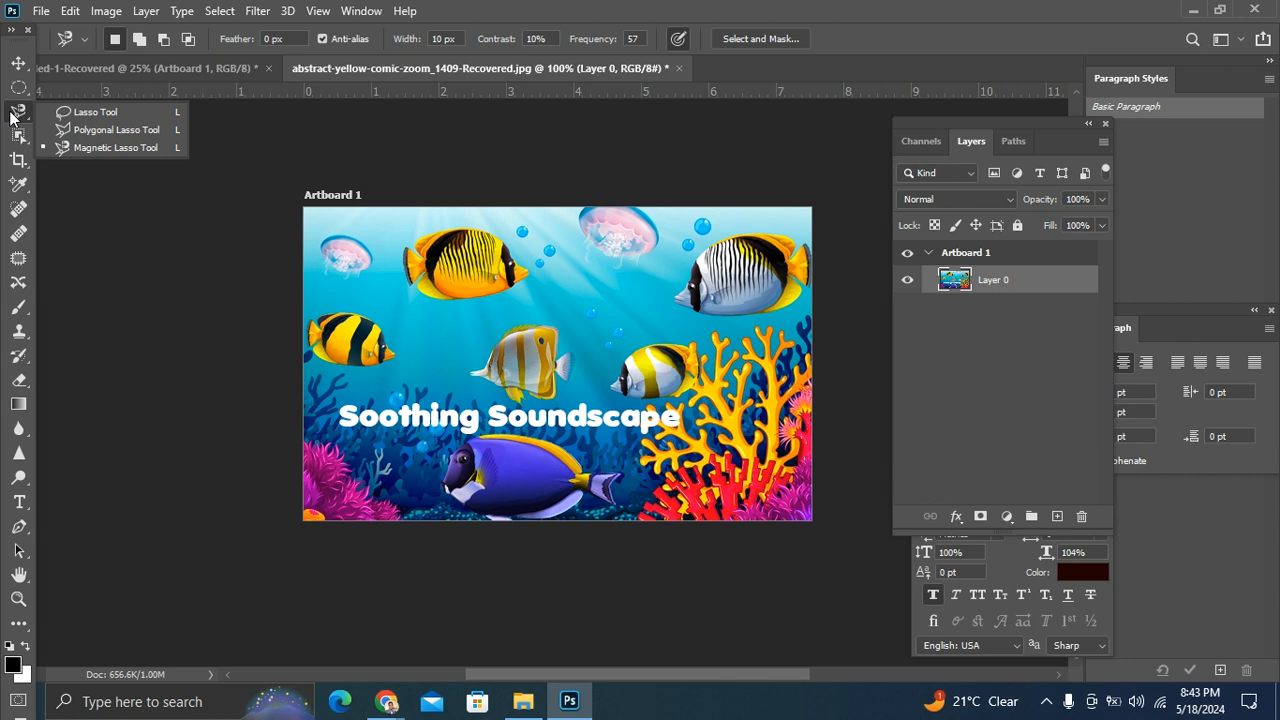
left_click(456, 218)
left_click(468, 215)
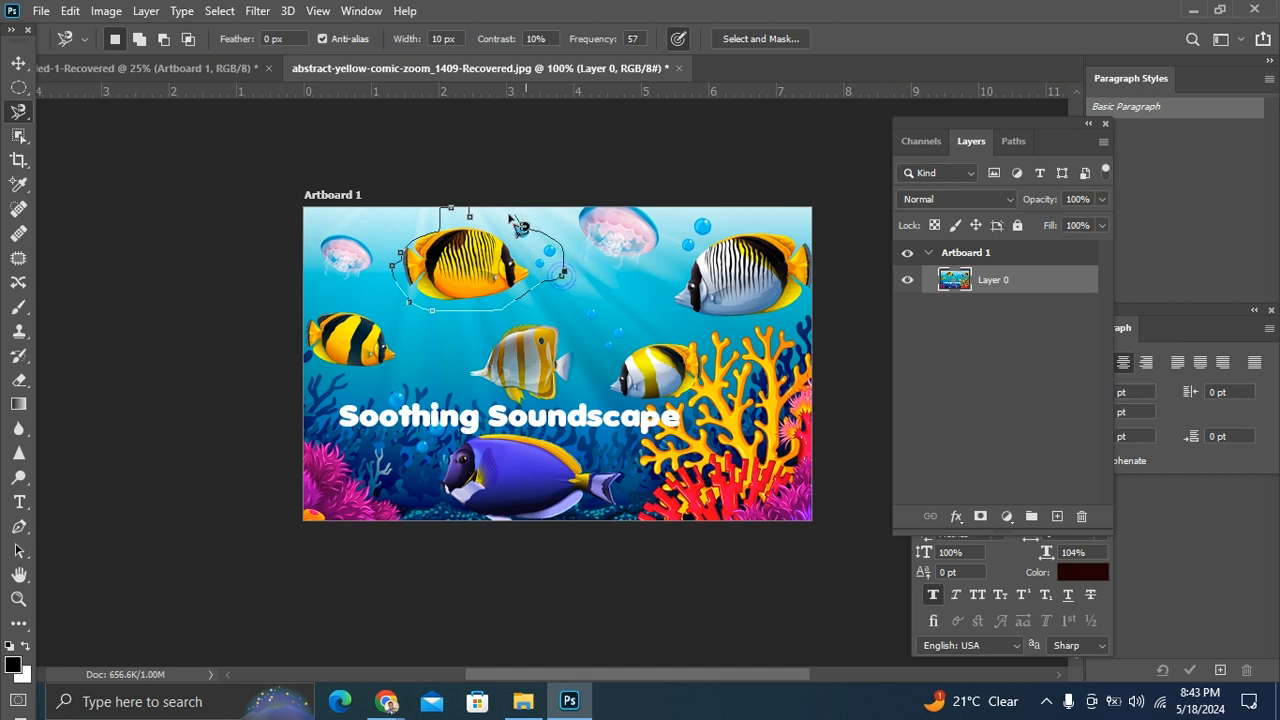
left_click(481, 229)
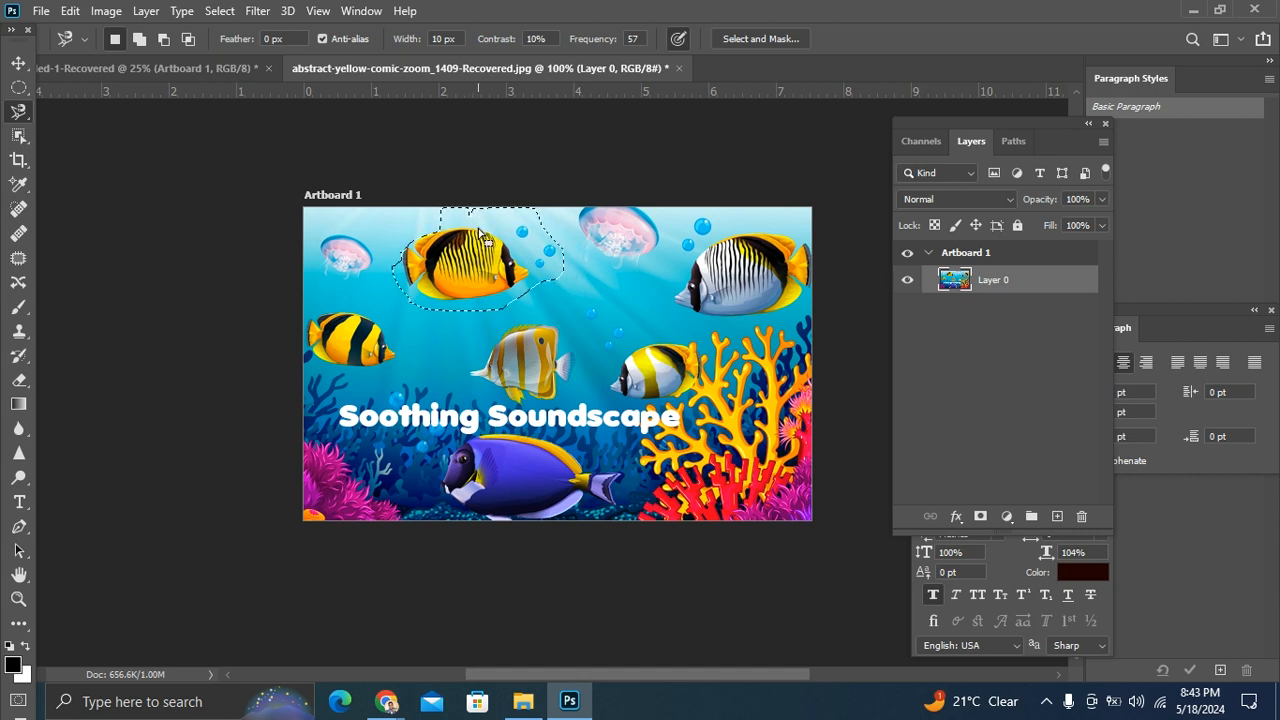
key("ctrl+d")
Step: Trace a closed Magnetic Lasso selection around the upper yellow fish at 200% zoom
key("ctrl+plus")
scroll(470, 232, "up", 3)
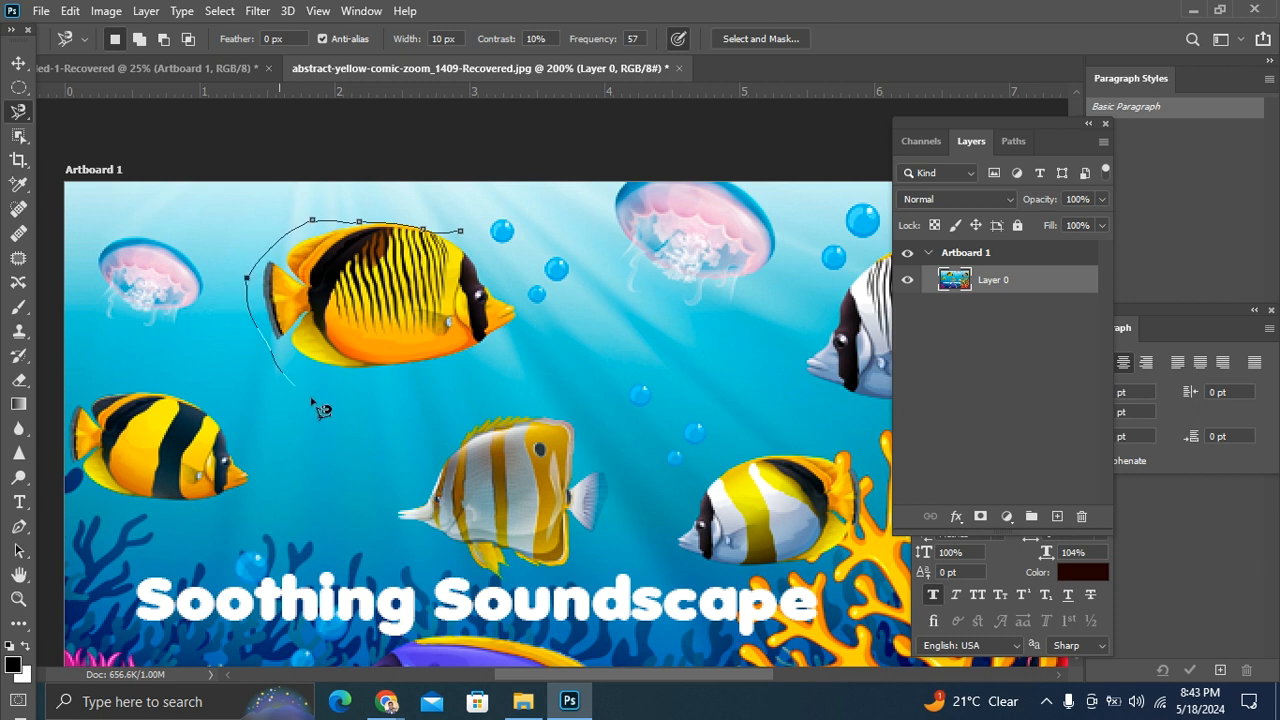
left_click(470, 240)
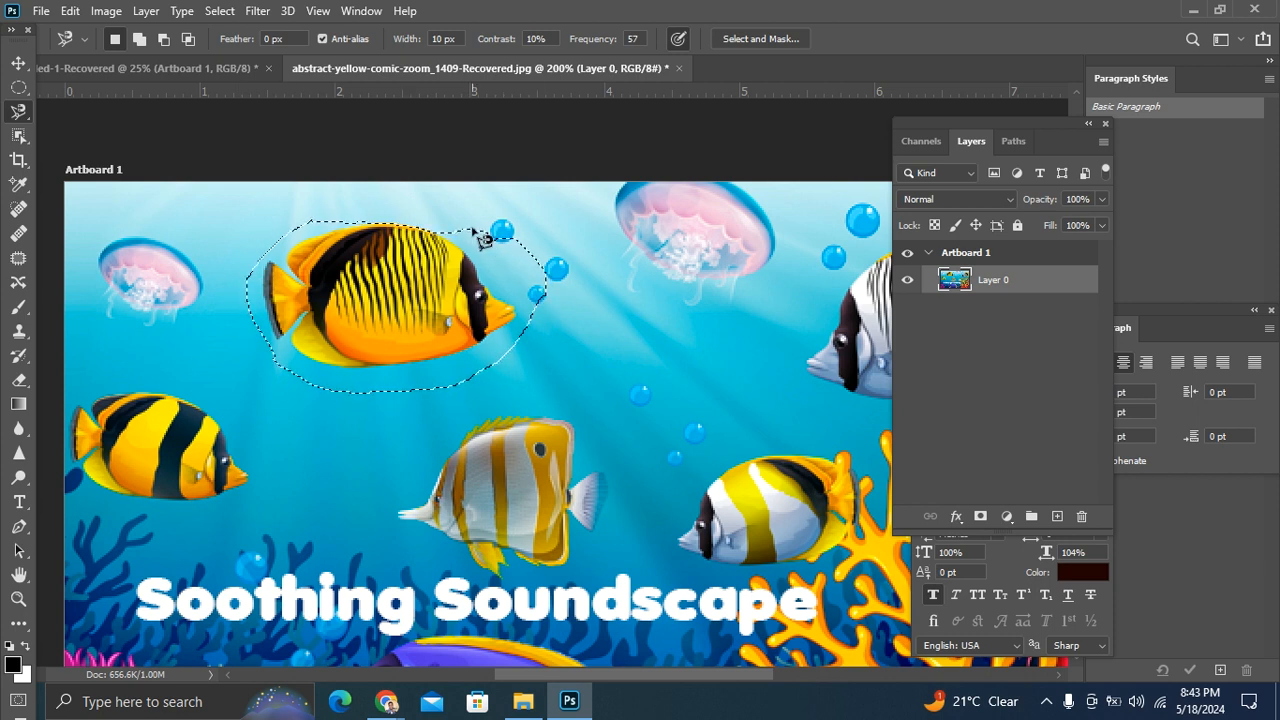
left_click(18, 63)
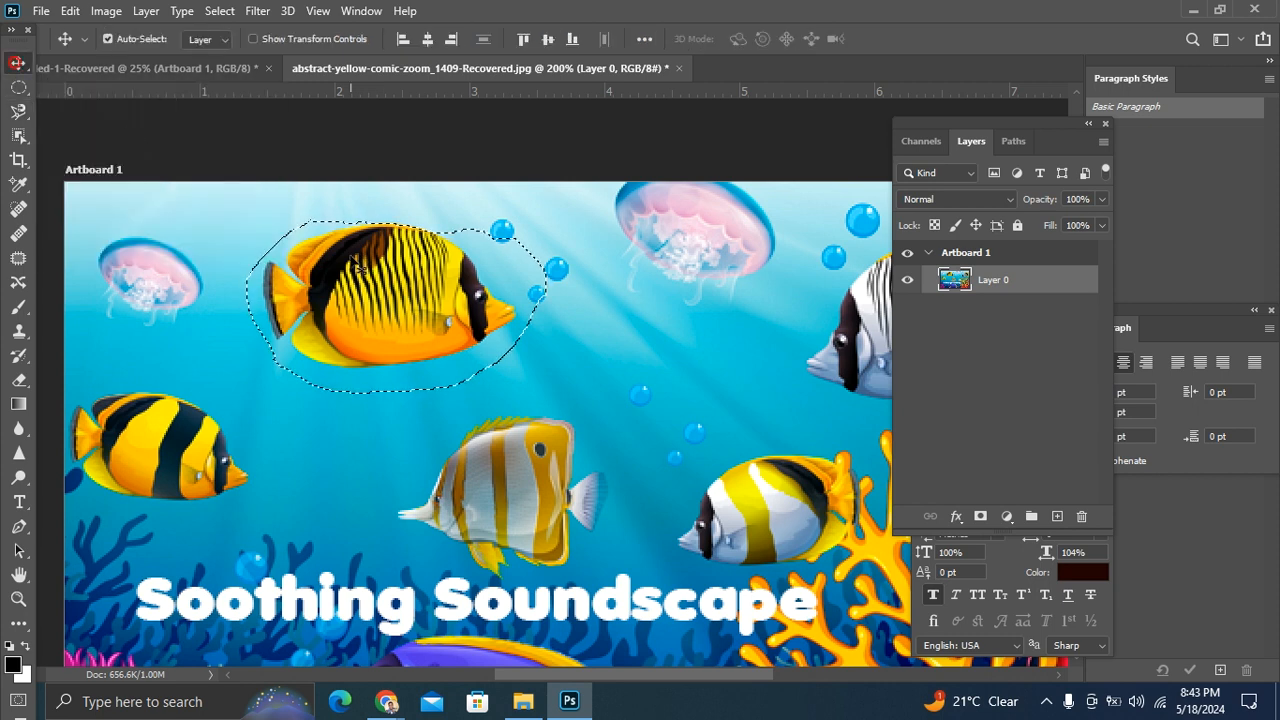
right_click(363, 311)
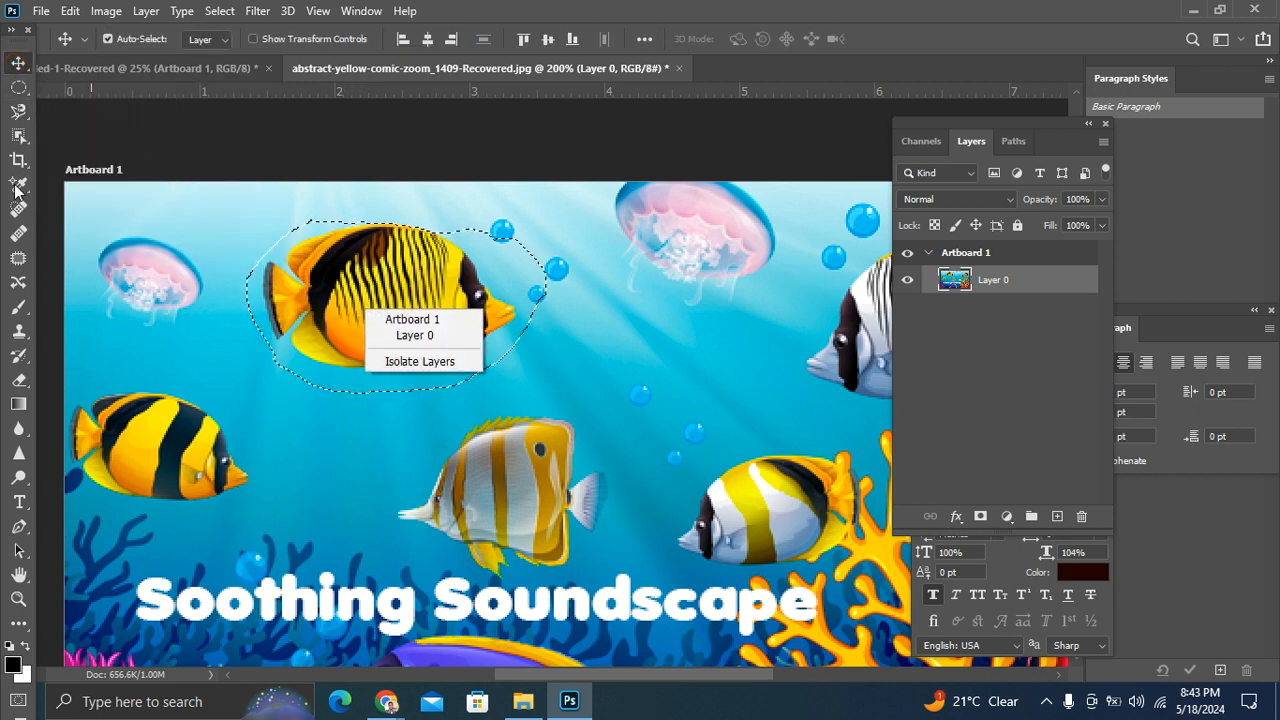
right_click(352, 293)
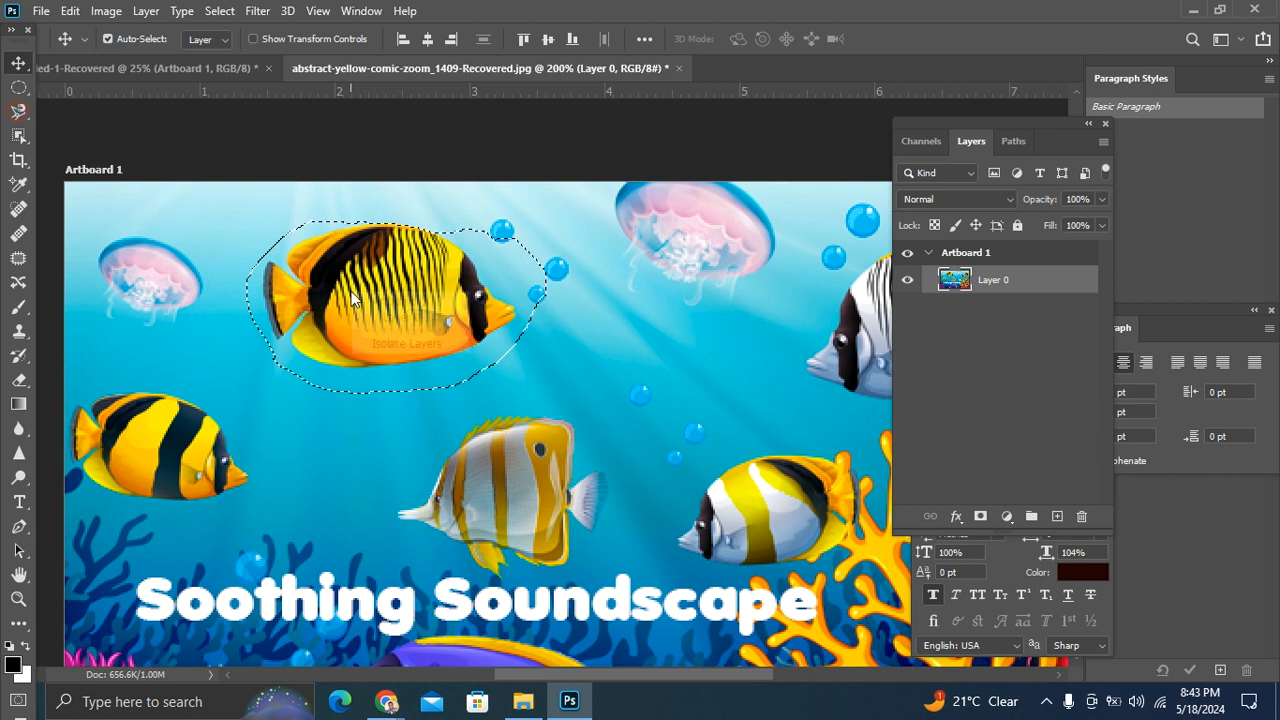
left_click(385, 262)
right_click(390, 278)
left_click(390, 278)
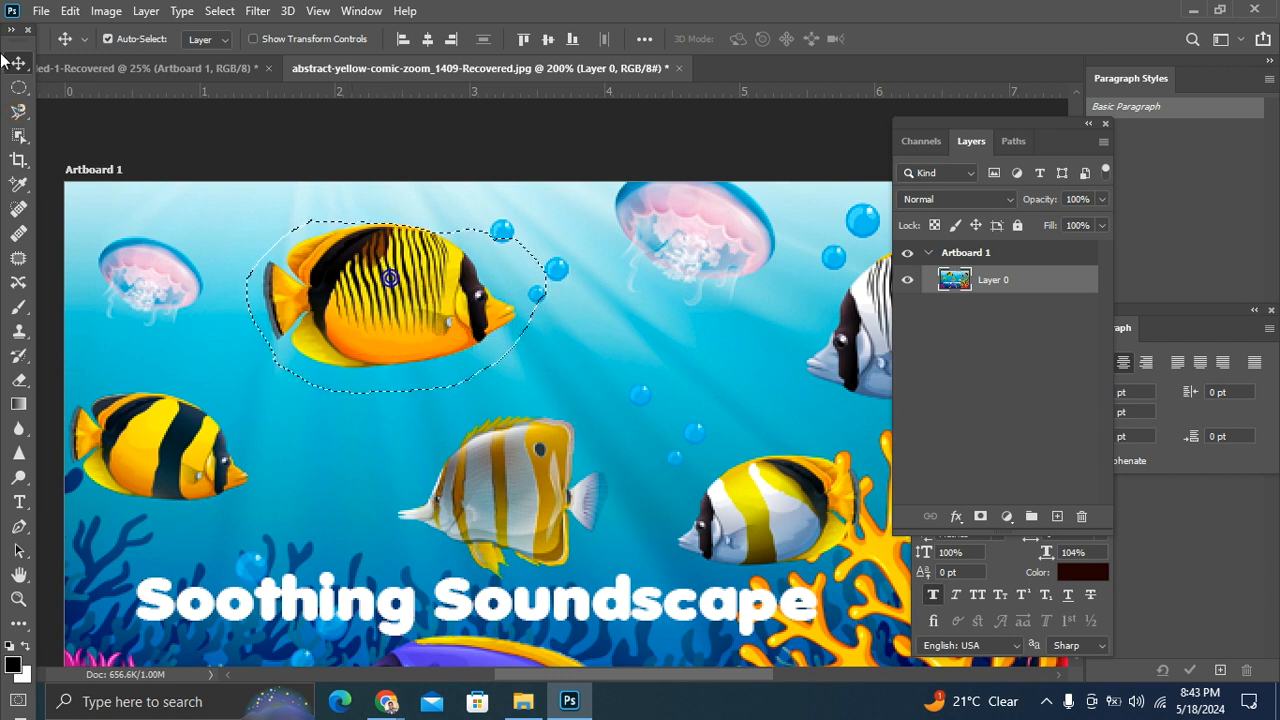
Step: Switch to the Lasso tool and cut the selected upper yellow fish onto its own layer with Layer Via Cut
left_click(20, 111)
right_click(22, 112)
left_click(100, 108)
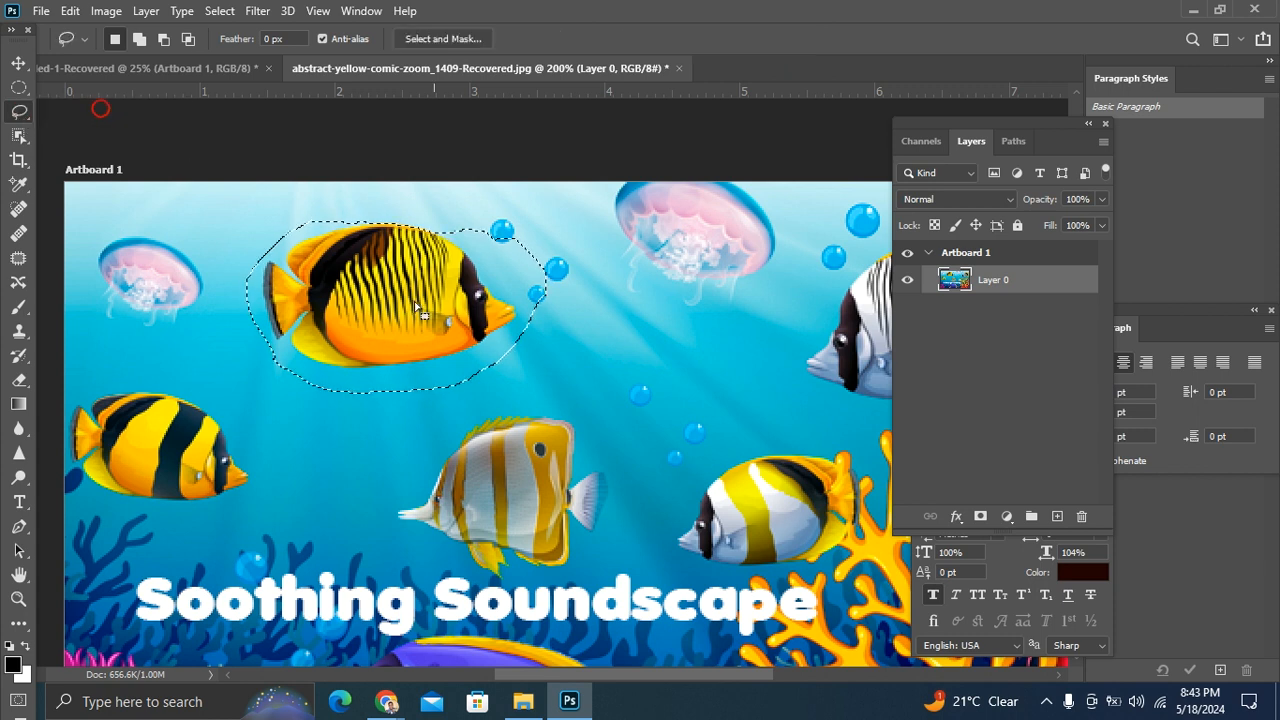
right_click(404, 297)
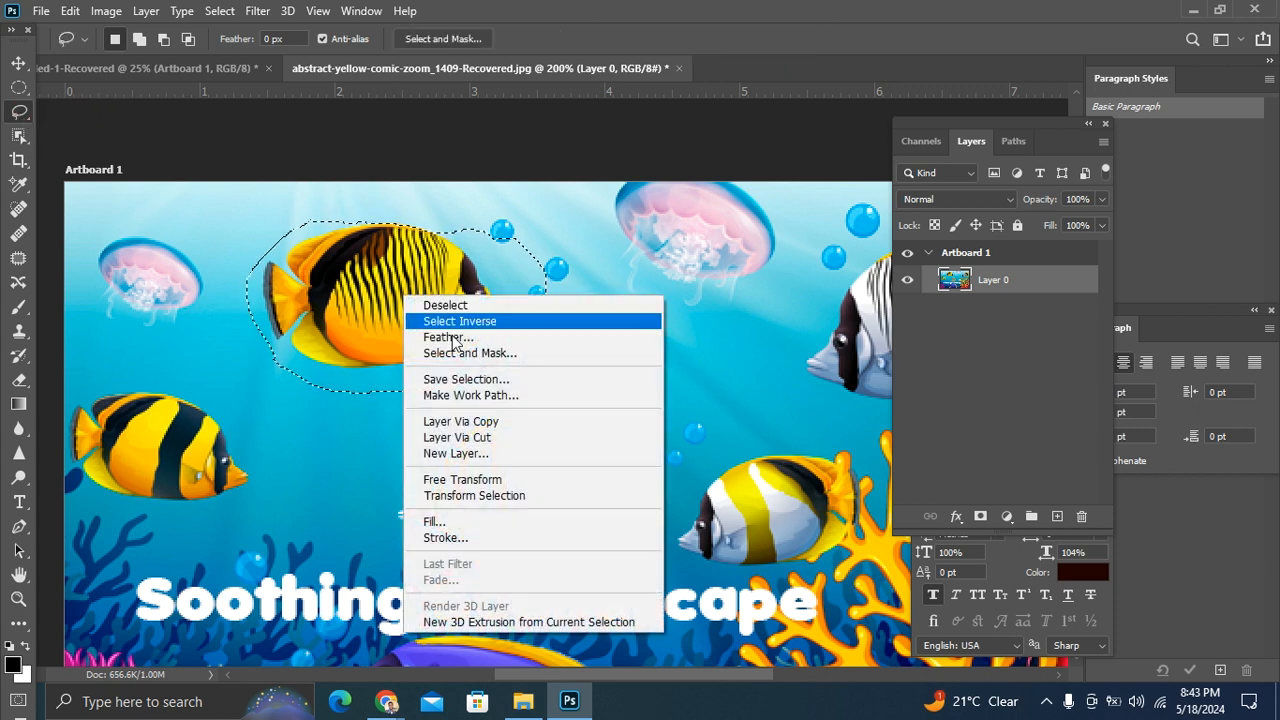
left_click(484, 440)
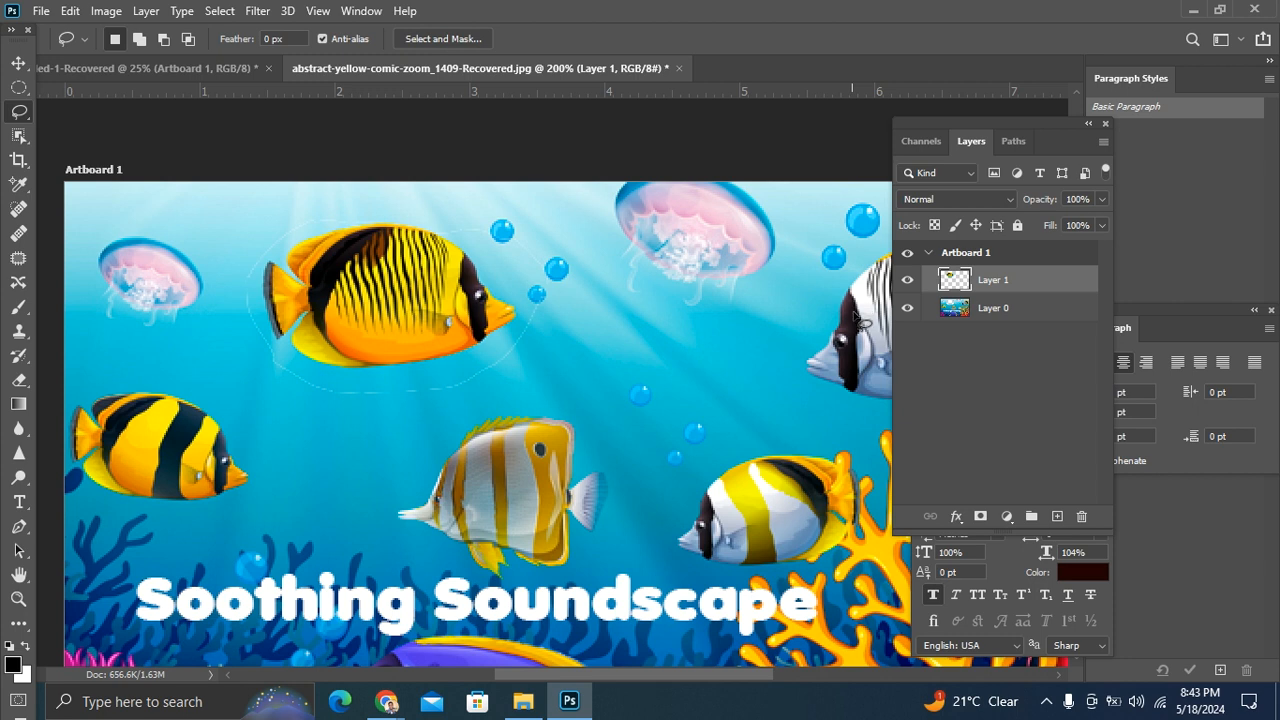
Step: Hide Layer 0 and move the lassoed fish cutout on Layer 1 slightly within the artboard
left_click(907, 308)
mouse_move(468, 296)
left_mouse_down()
mouse_move(455, 287)
mouse_move(462, 300)
left_mouse_up()
left_click(19, 63)
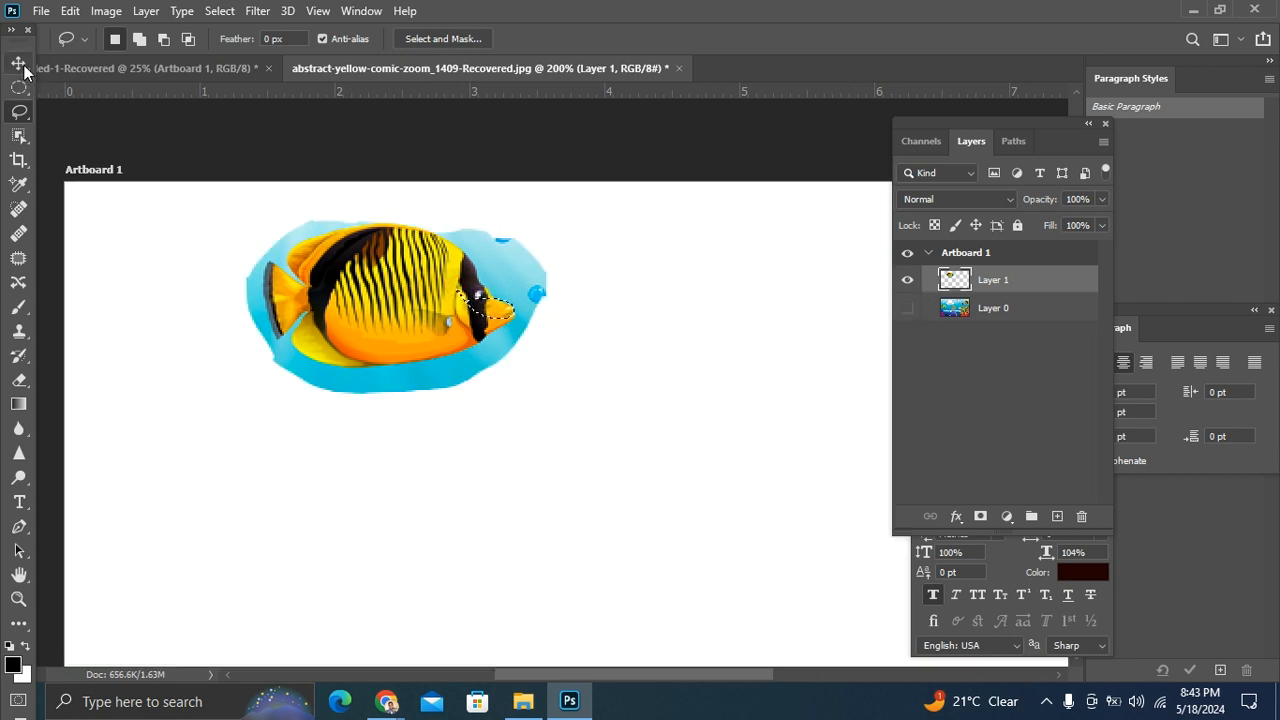
left_click_drag(344, 294, 355, 311)
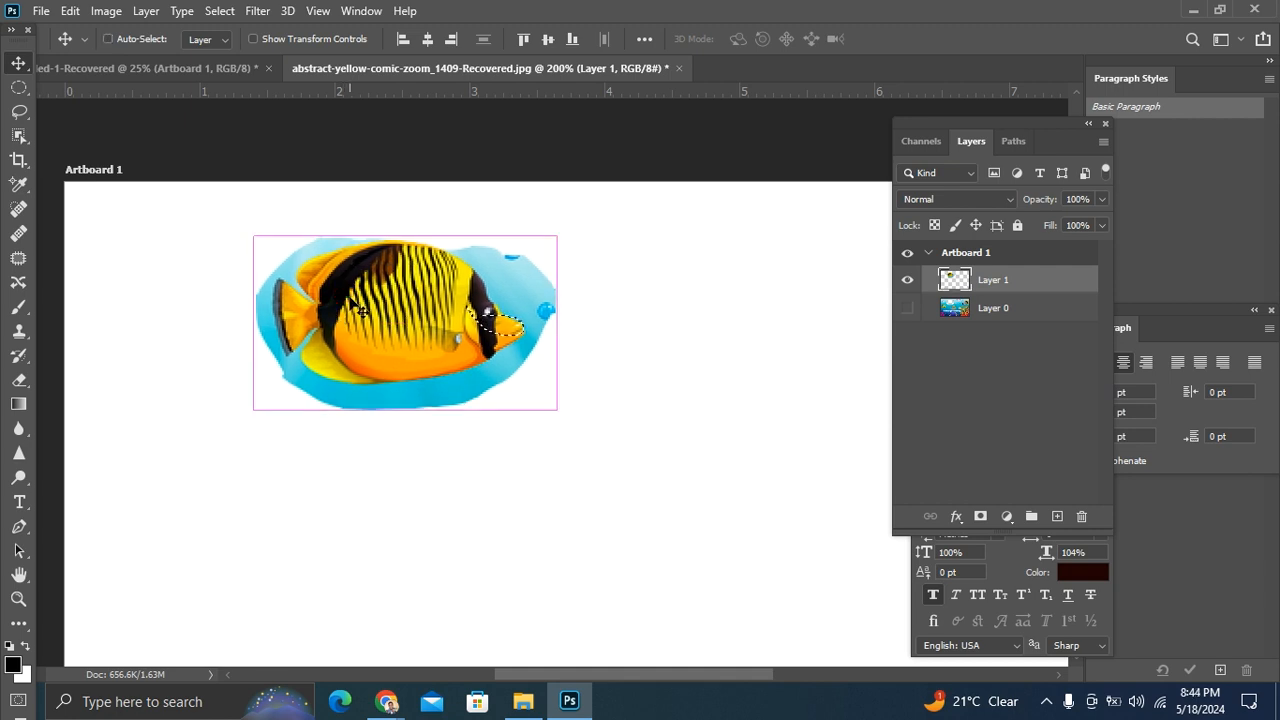
Step: Undo the cutout's move, the hiding of Layer 0 and the Layer Via Cut, and clear the lasso selection
key("ctrl+z")
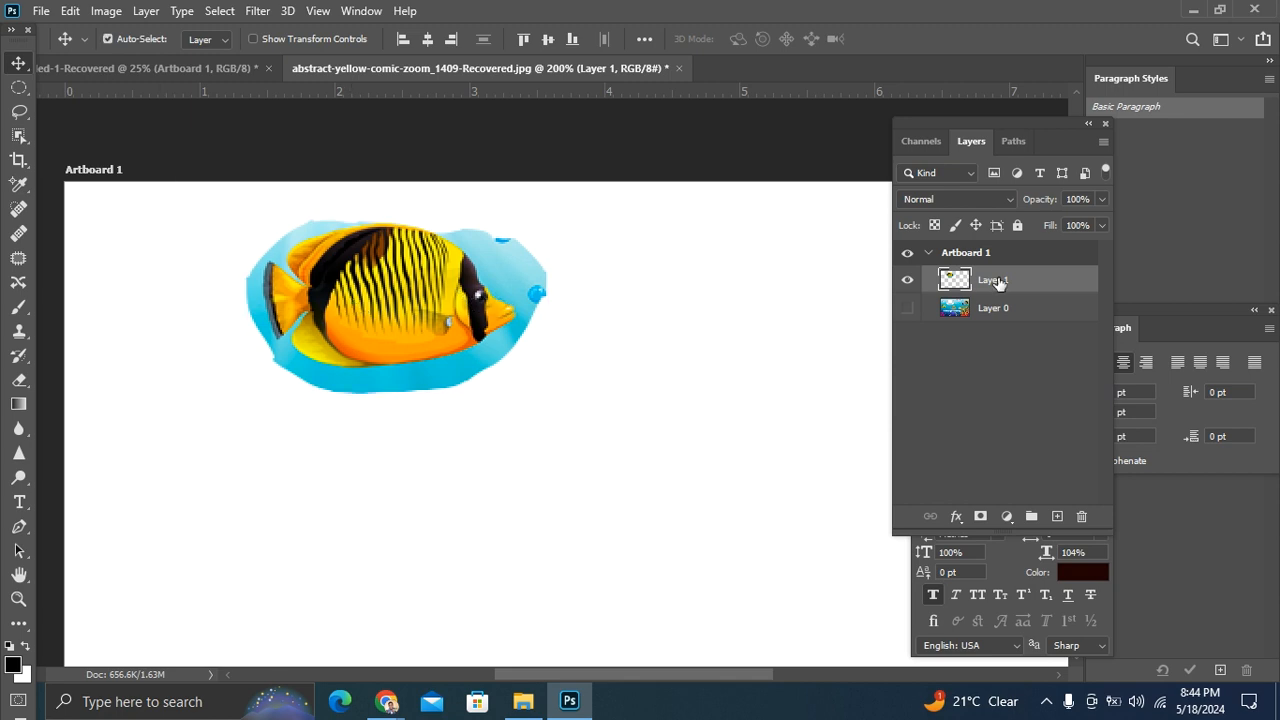
left_click(907, 308)
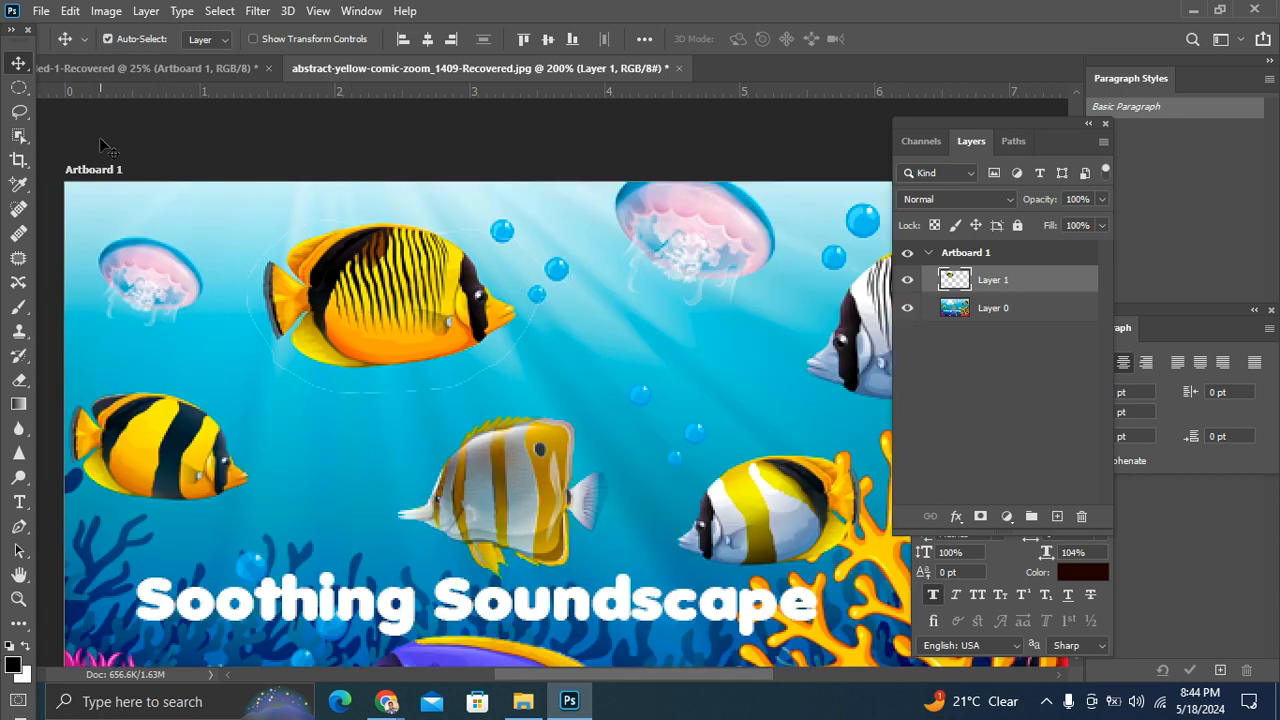
key("ctrl+z")
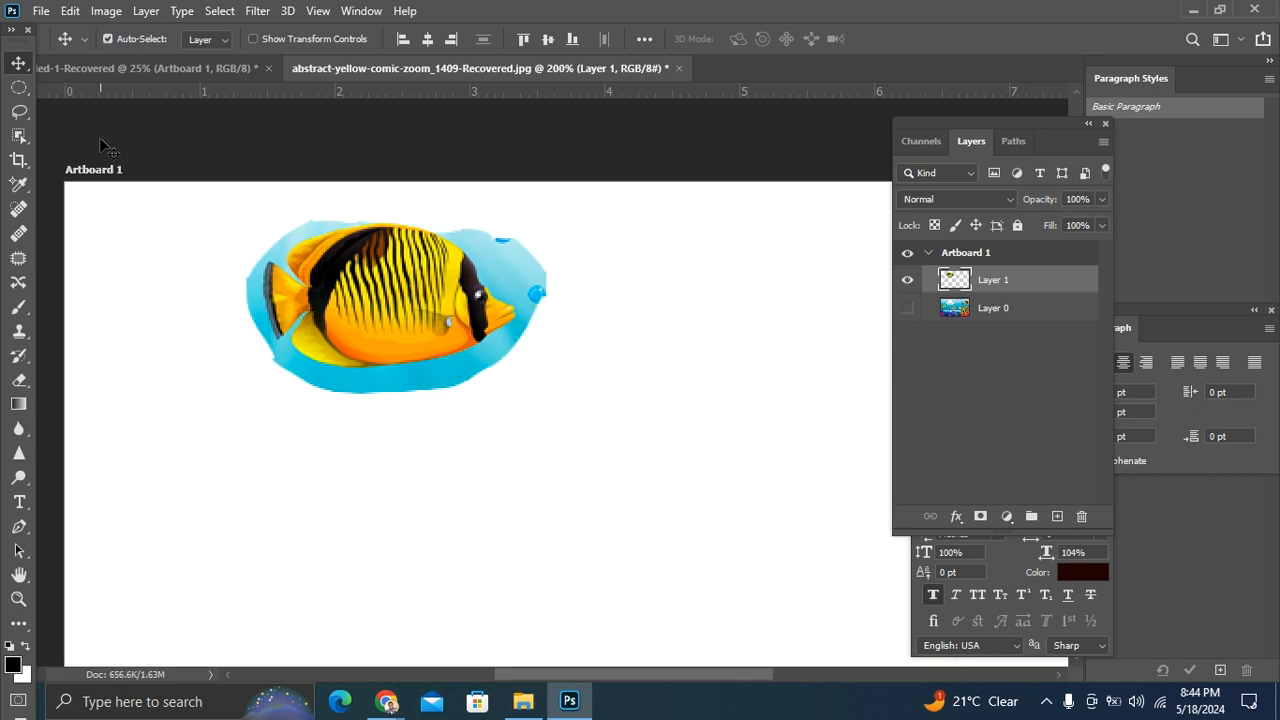
key("ctrl+shift+z")
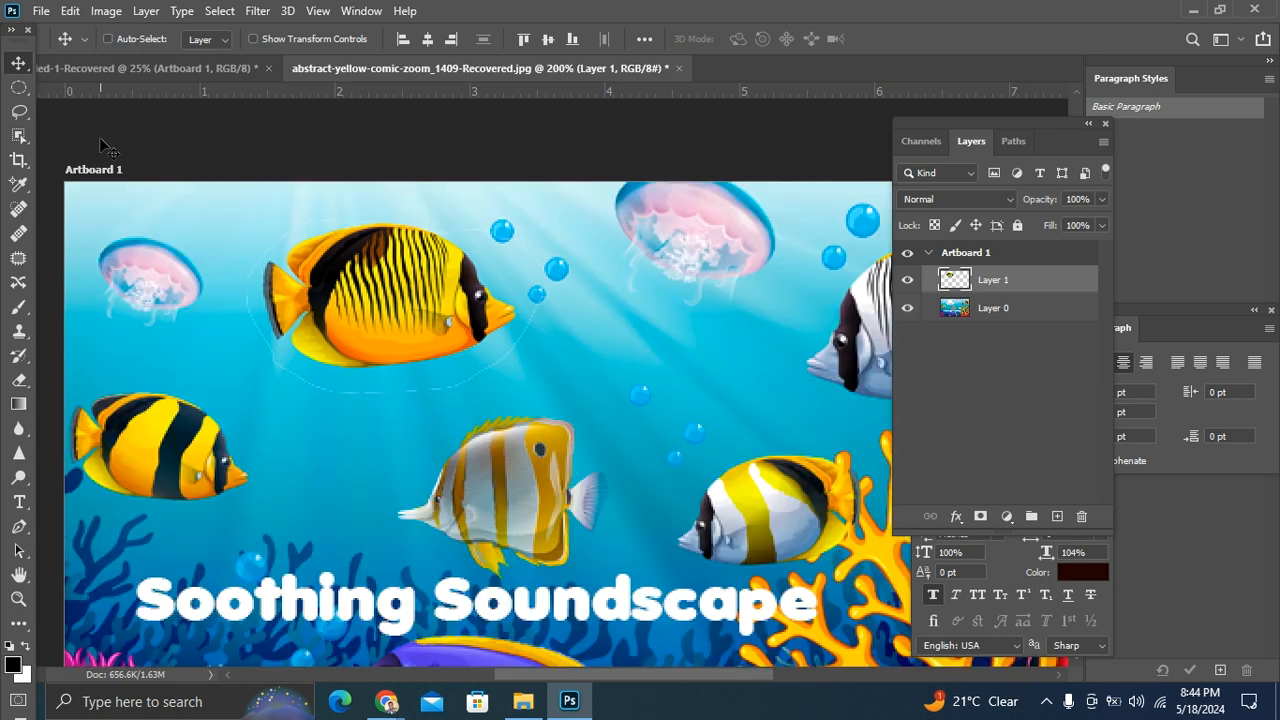
key("ctrl+e")
key("ctrl+d")
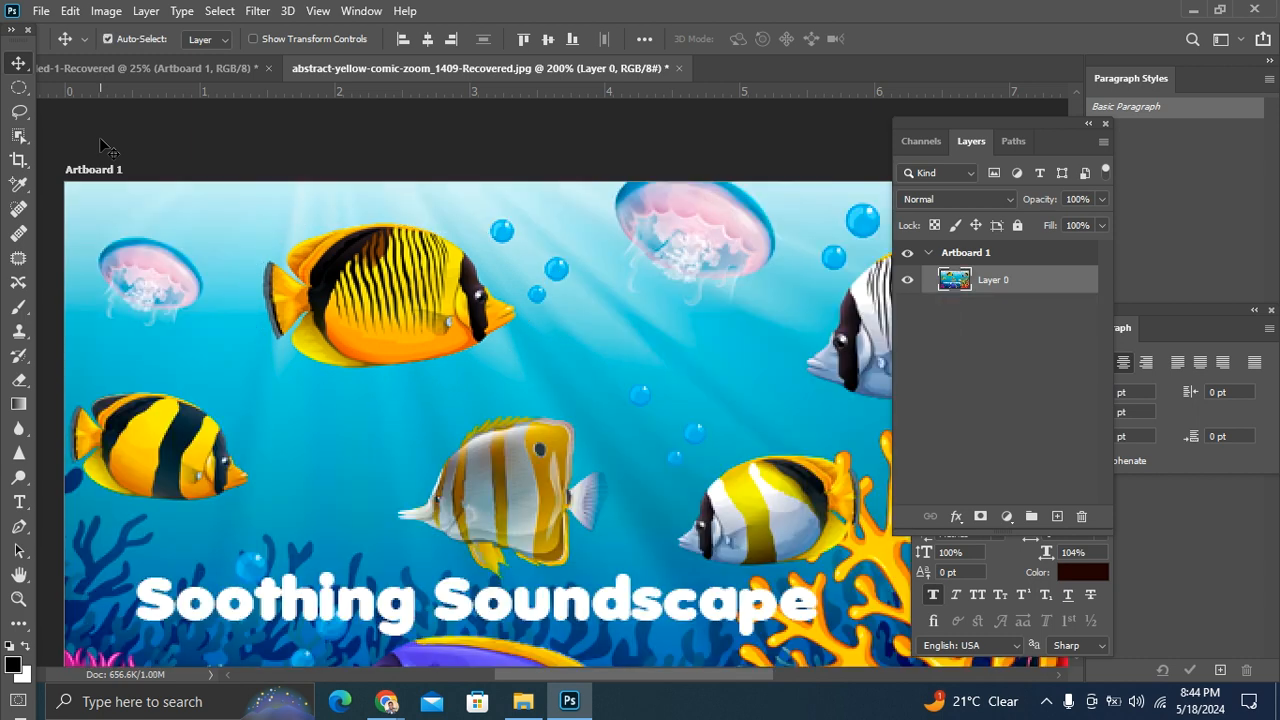
Step: Outline the upper yellow fish with a closed straight-edged Polygonal Lasso selection, and deselect it
left_click(19, 112)
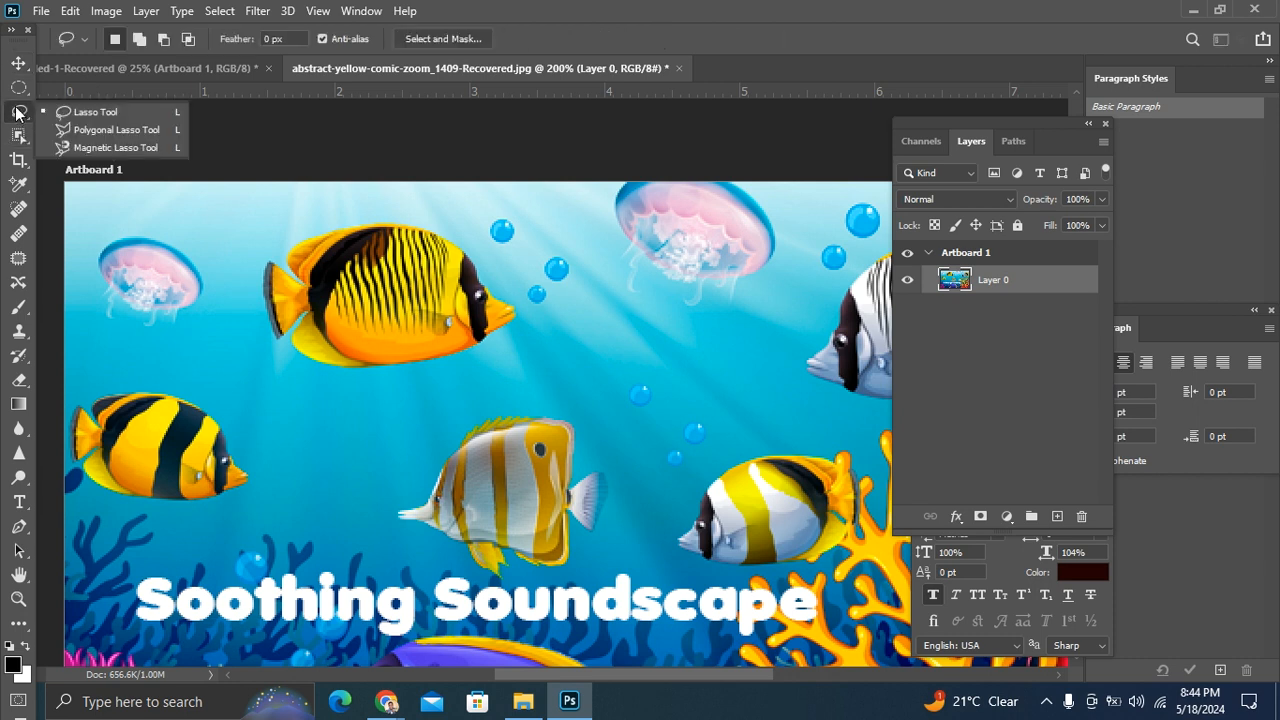
left_click(92, 134)
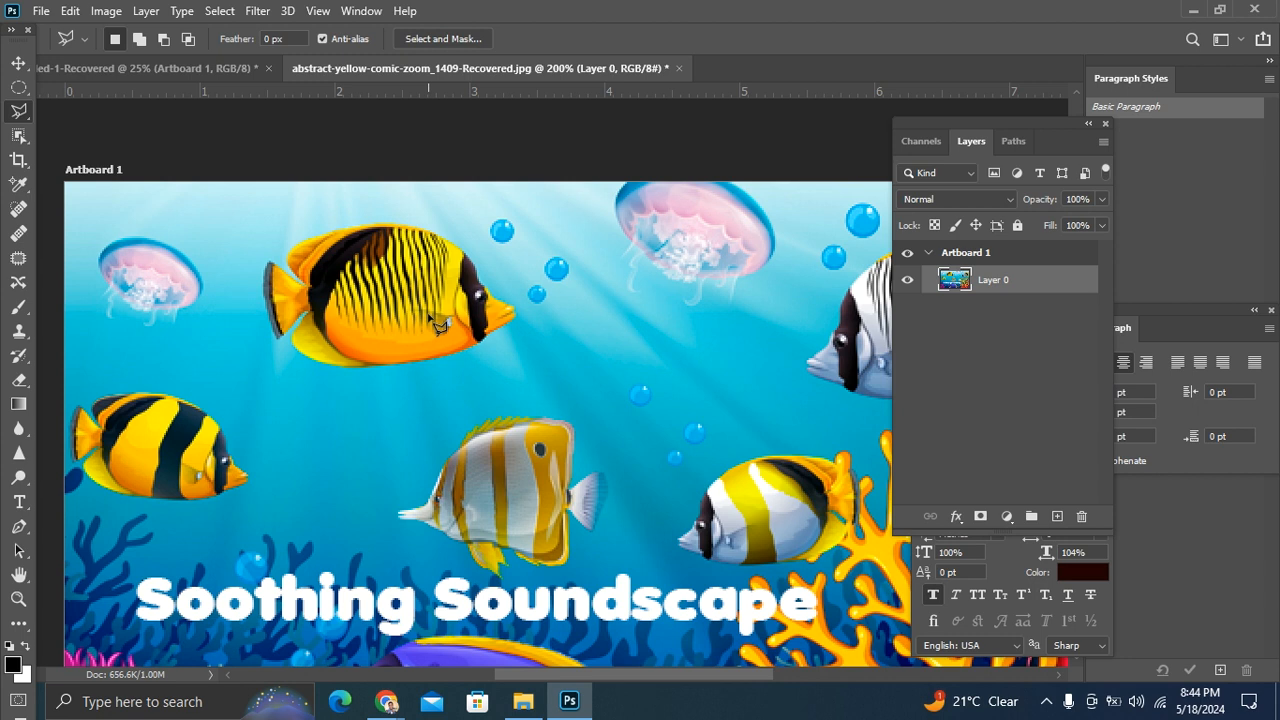
left_click(519, 283)
left_click(533, 326)
left_click(482, 367)
left_click(418, 392)
left_click(314, 400)
left_click(277, 377)
left_click(248, 340)
left_click(236, 268)
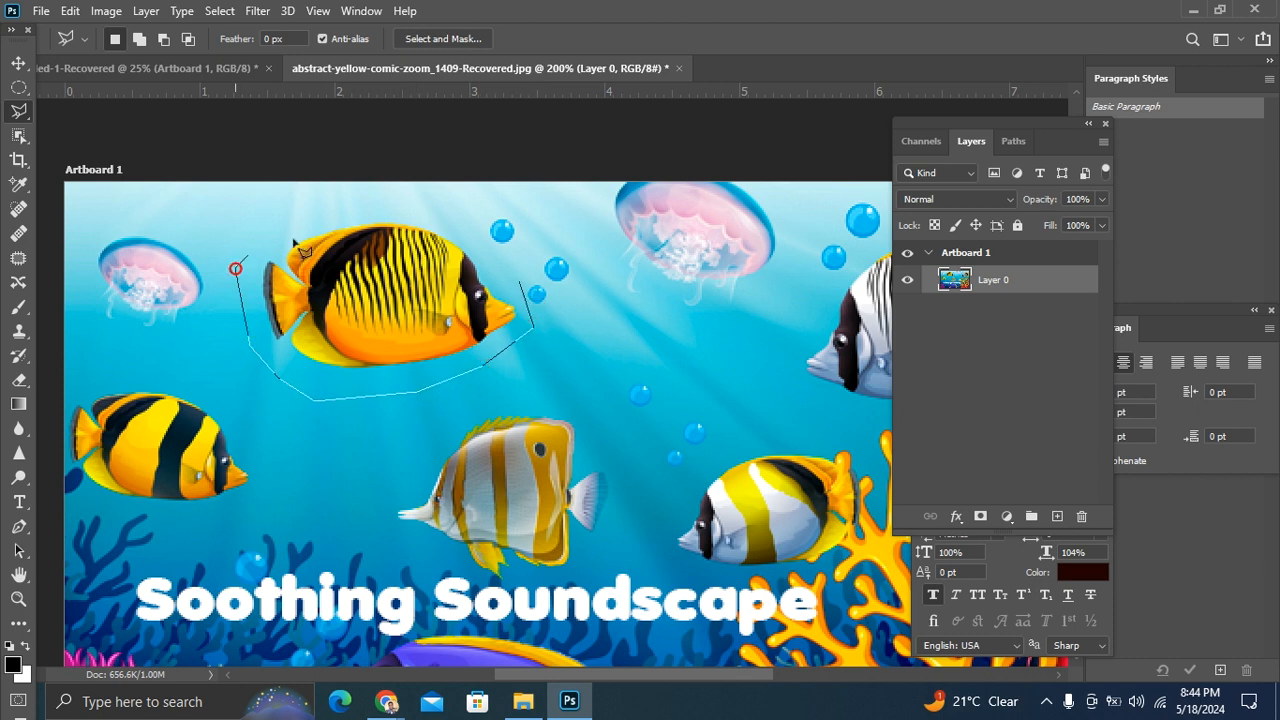
left_click(298, 213)
left_click(497, 212)
left_click(541, 219)
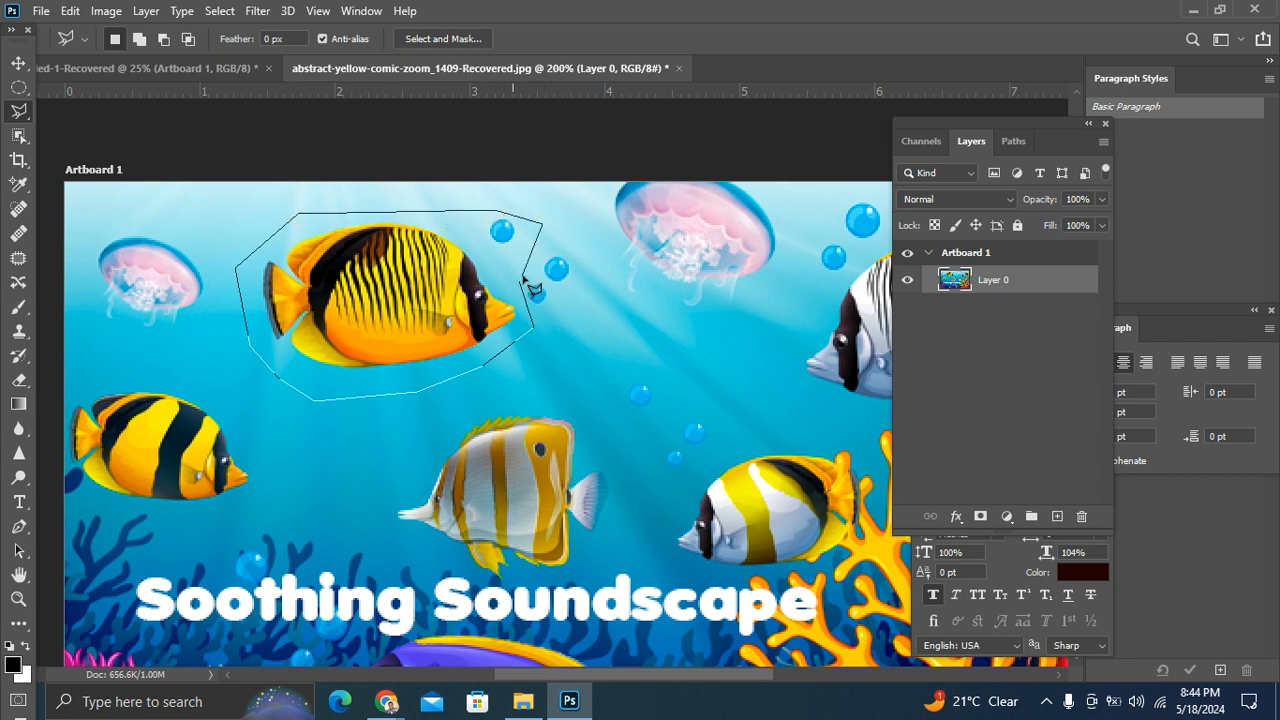
double_click(520, 287)
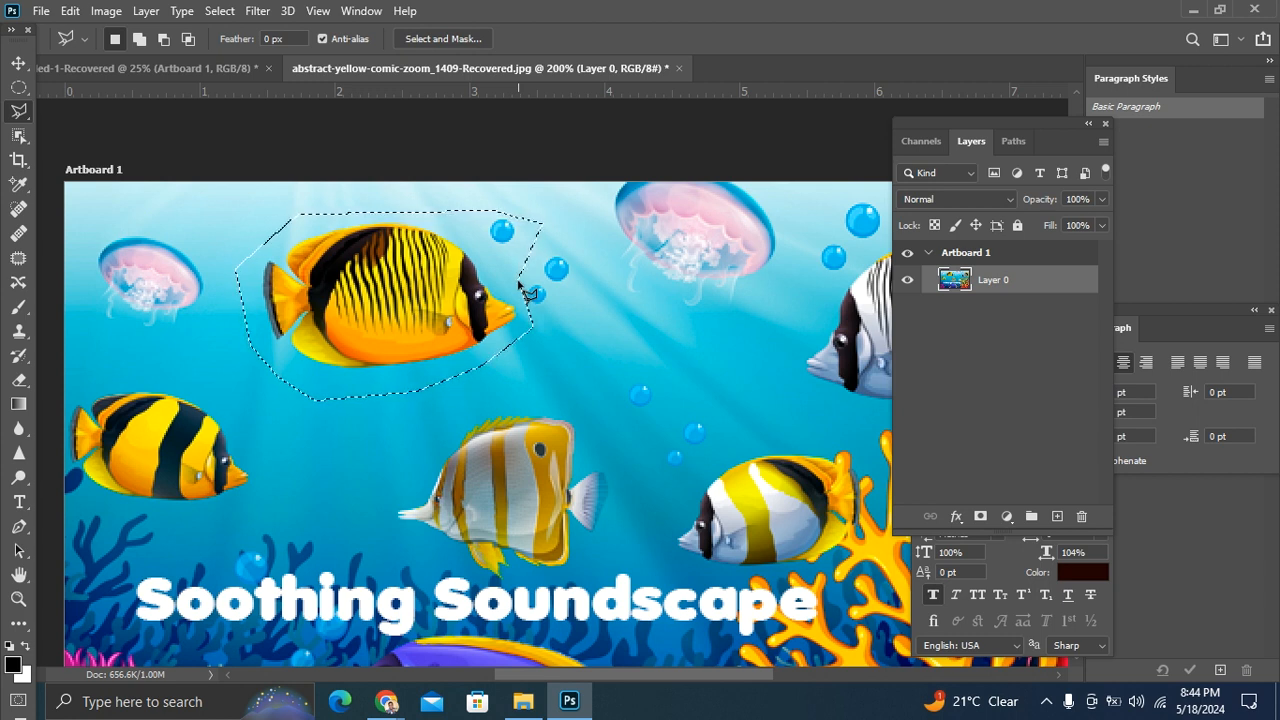
key("ctrl+d")
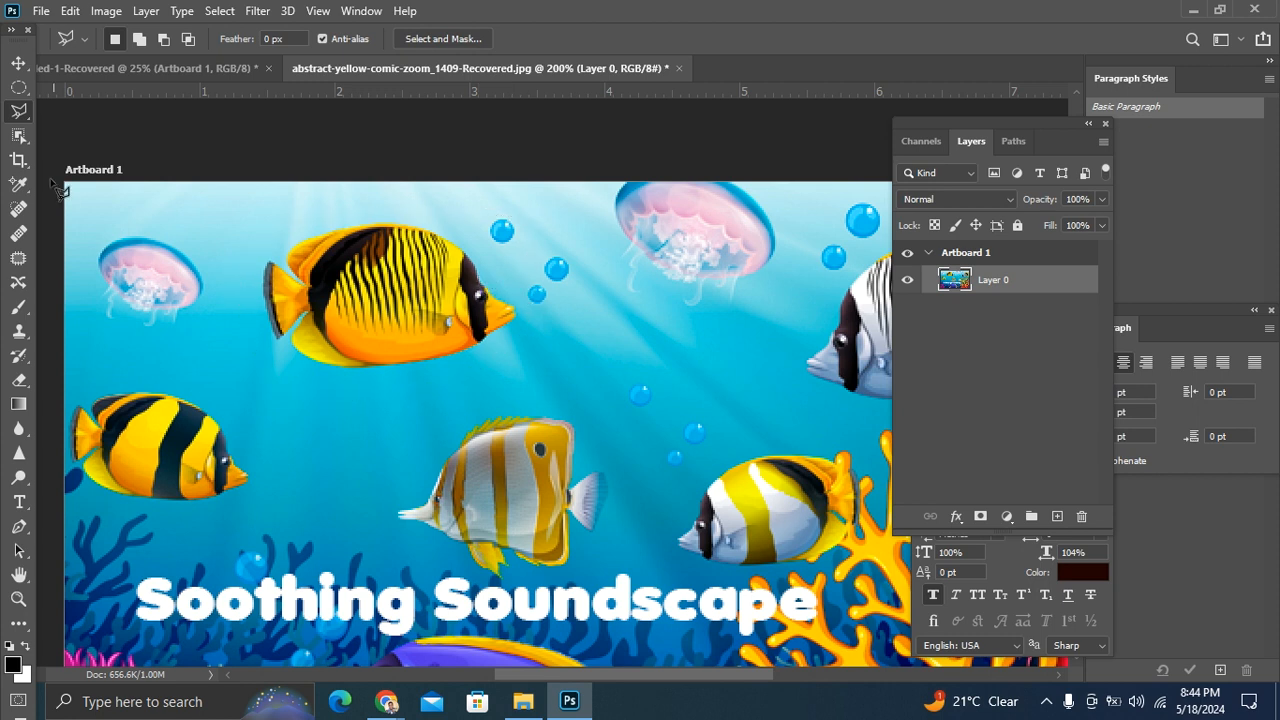
Step: Trace a closed Magnetic Lasso selection around the white-and-gold striped fish above the title text at 300% zoom, including its tail and fins
right_click(25, 118)
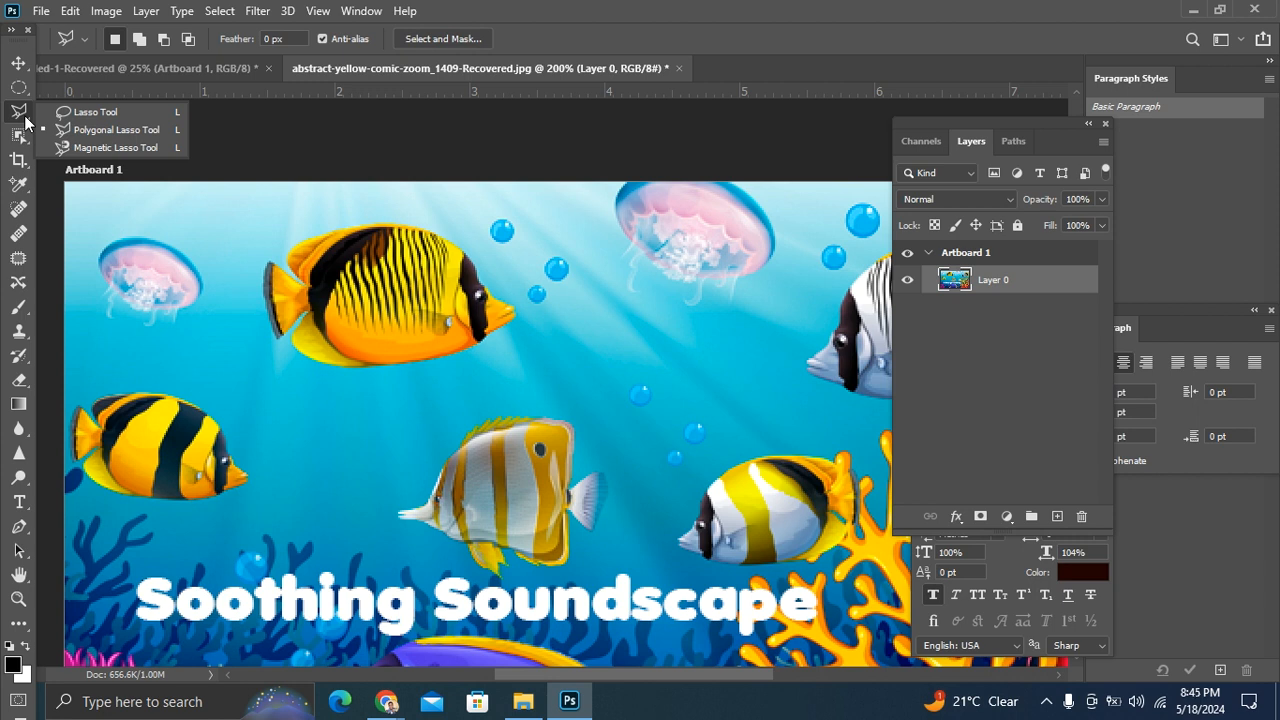
left_click(115, 148)
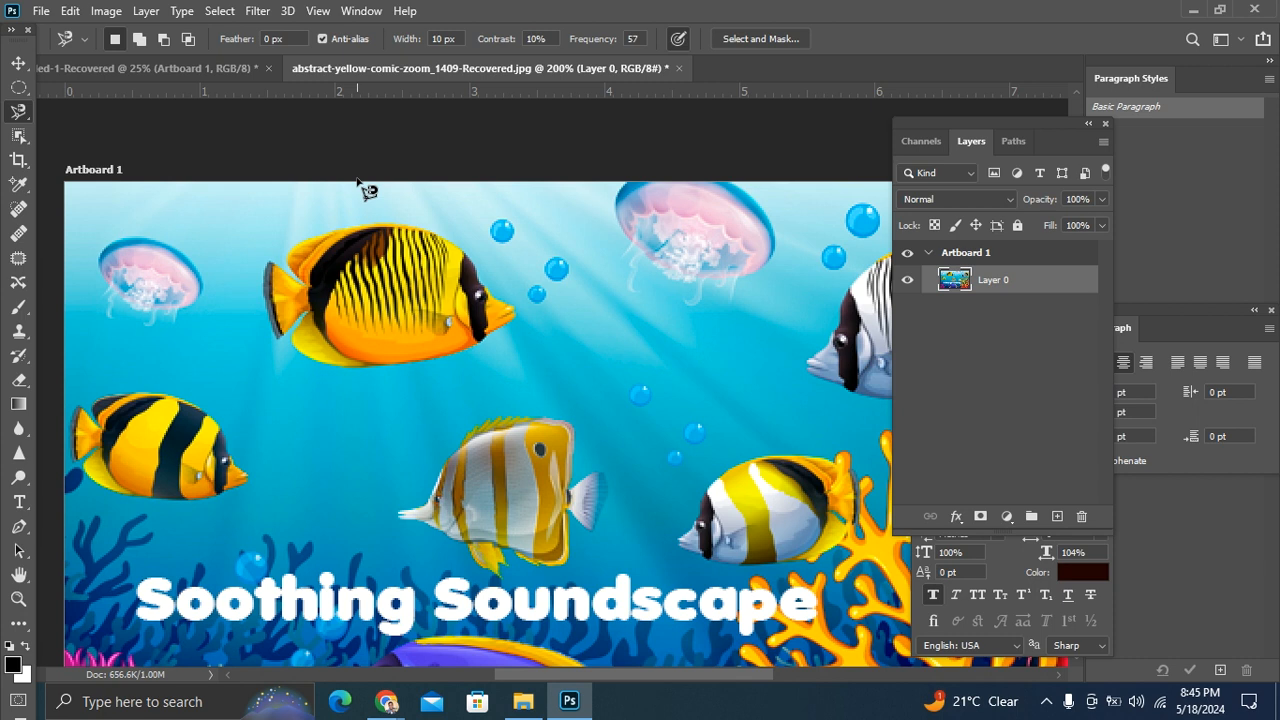
scroll(366, 190, "down", 3)
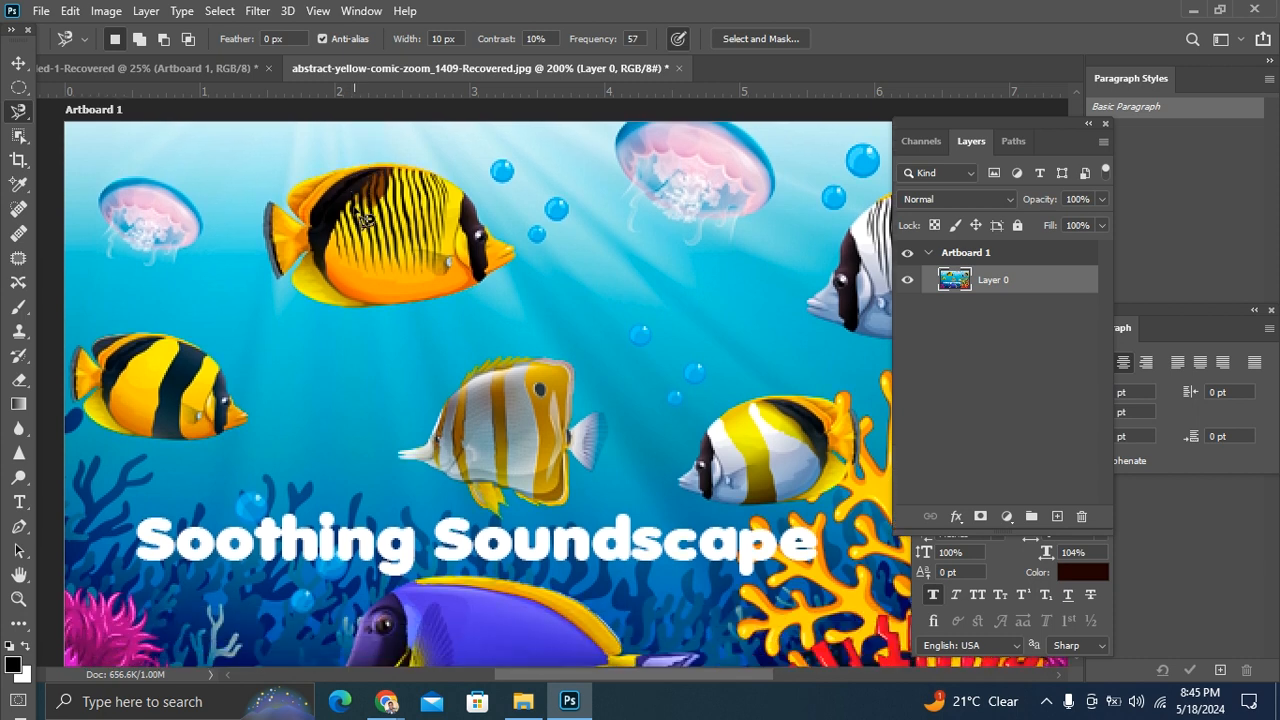
scroll(368, 220, "up", 1)
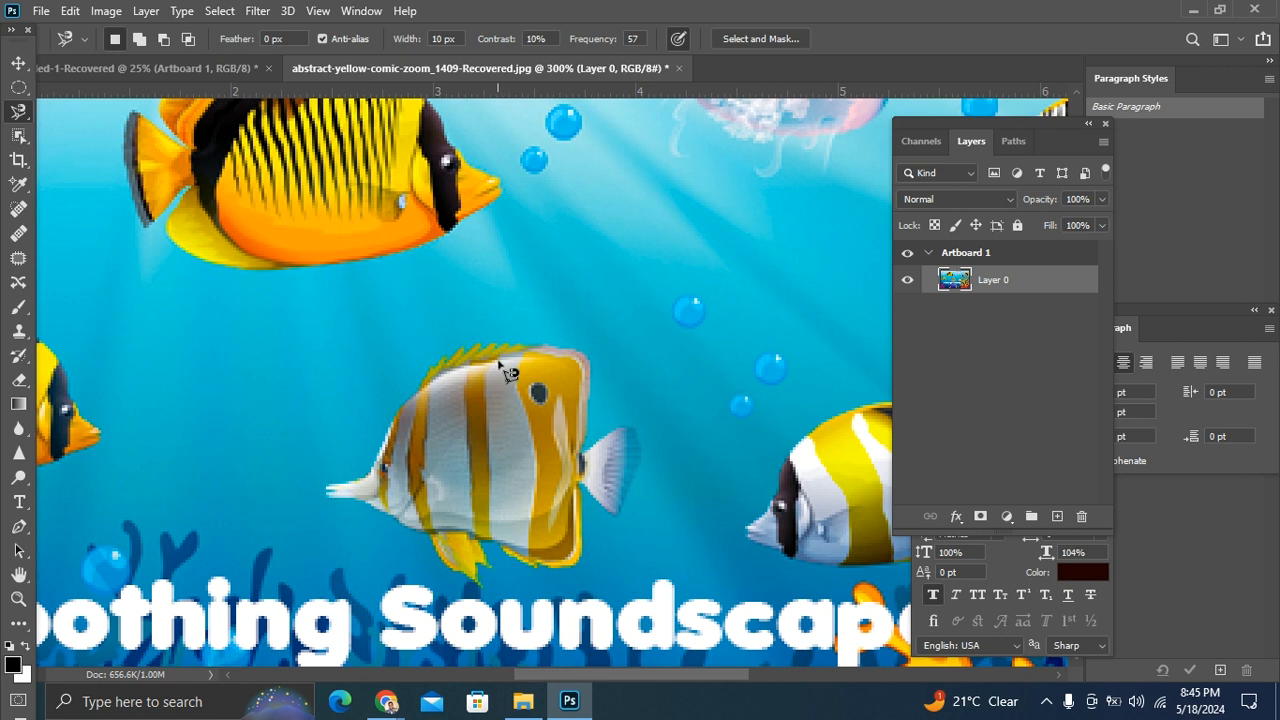
scroll(508, 366, "down", 3)
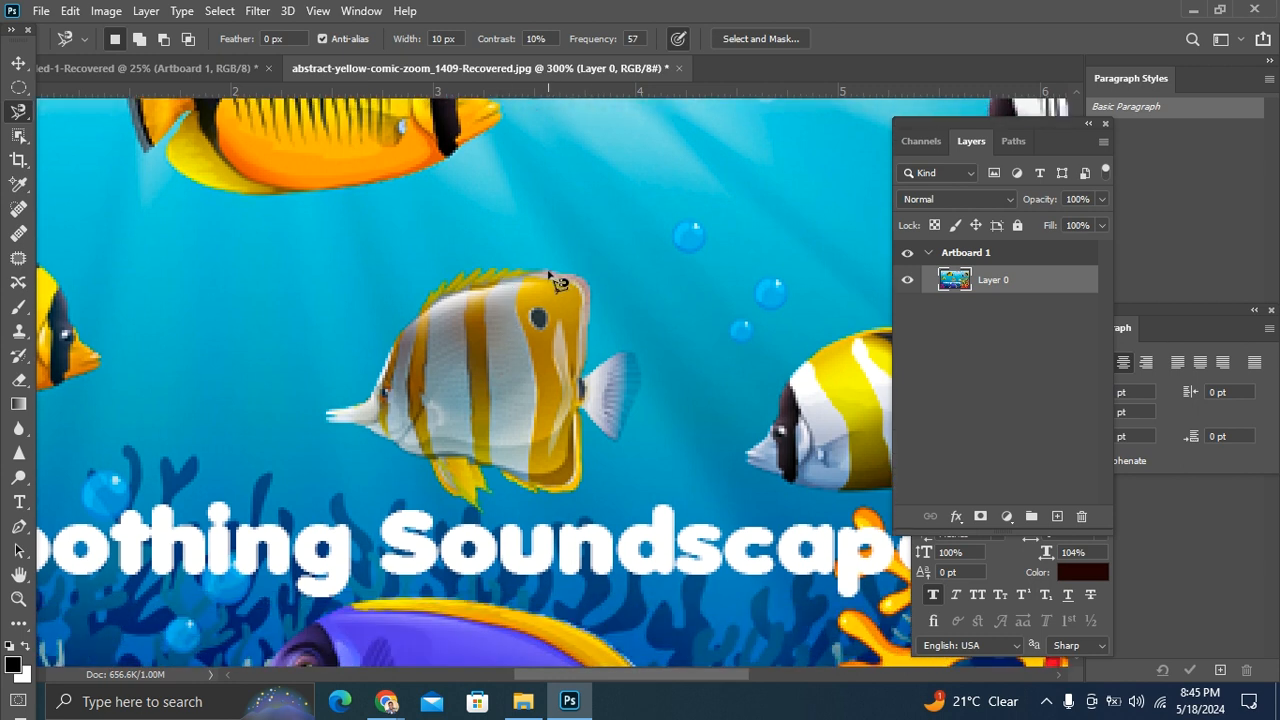
left_click(518, 276)
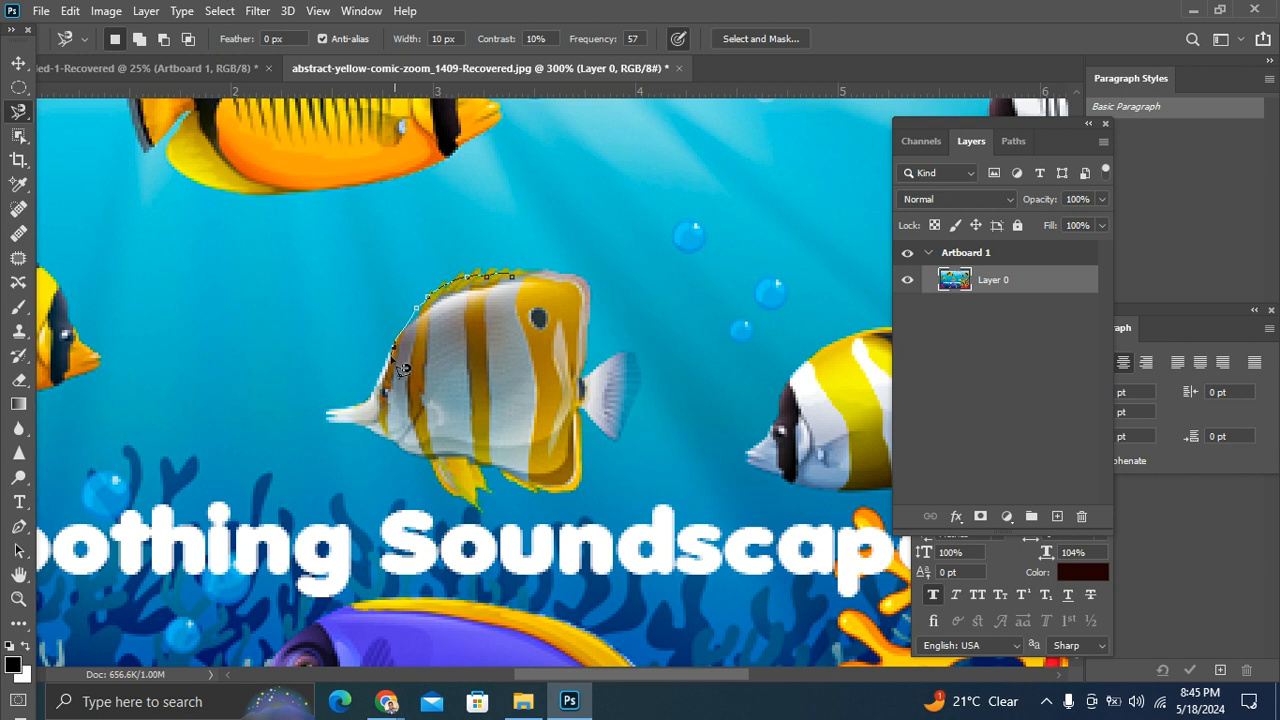
left_click(344, 408)
left_click(334, 426)
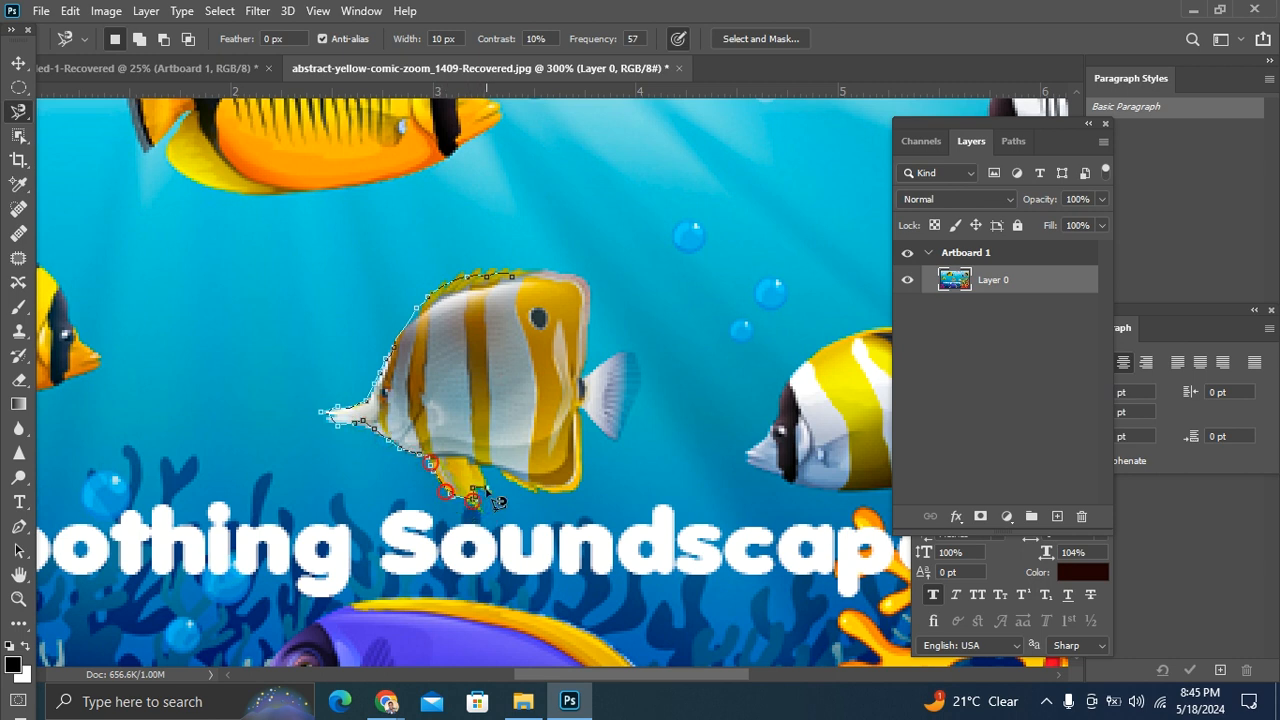
left_click(584, 480)
left_click(588, 458)
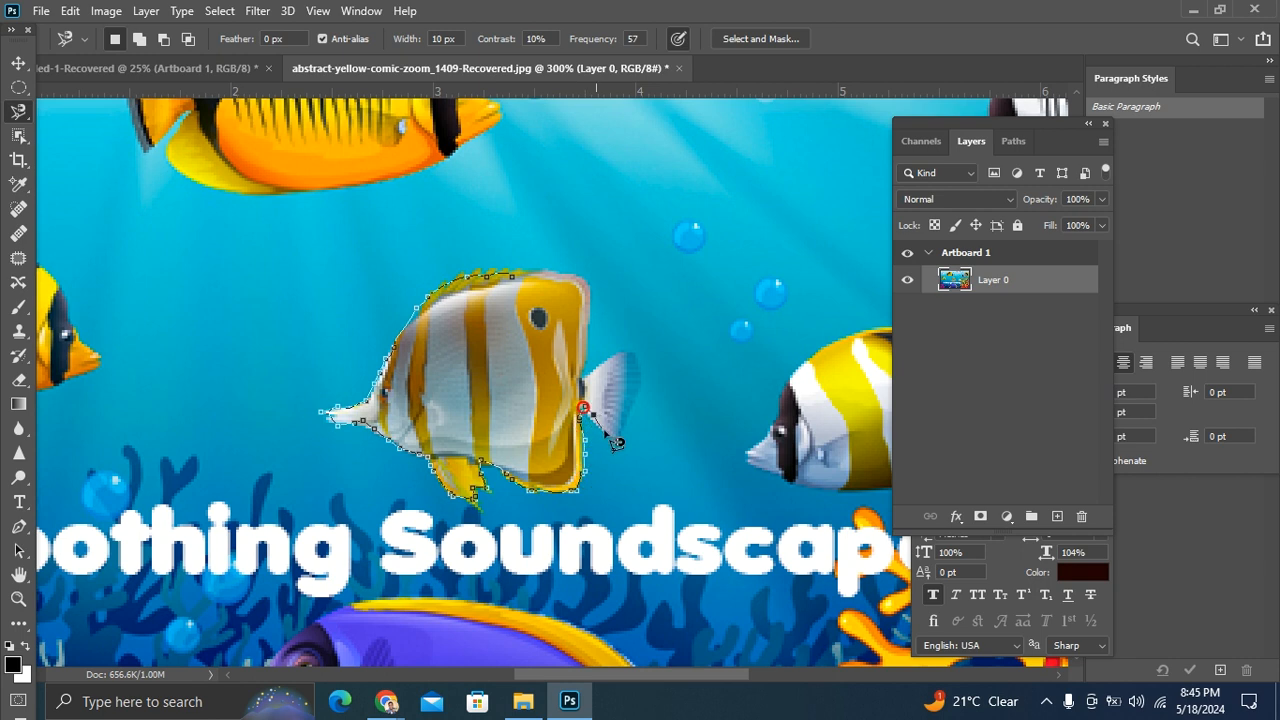
left_click(616, 437)
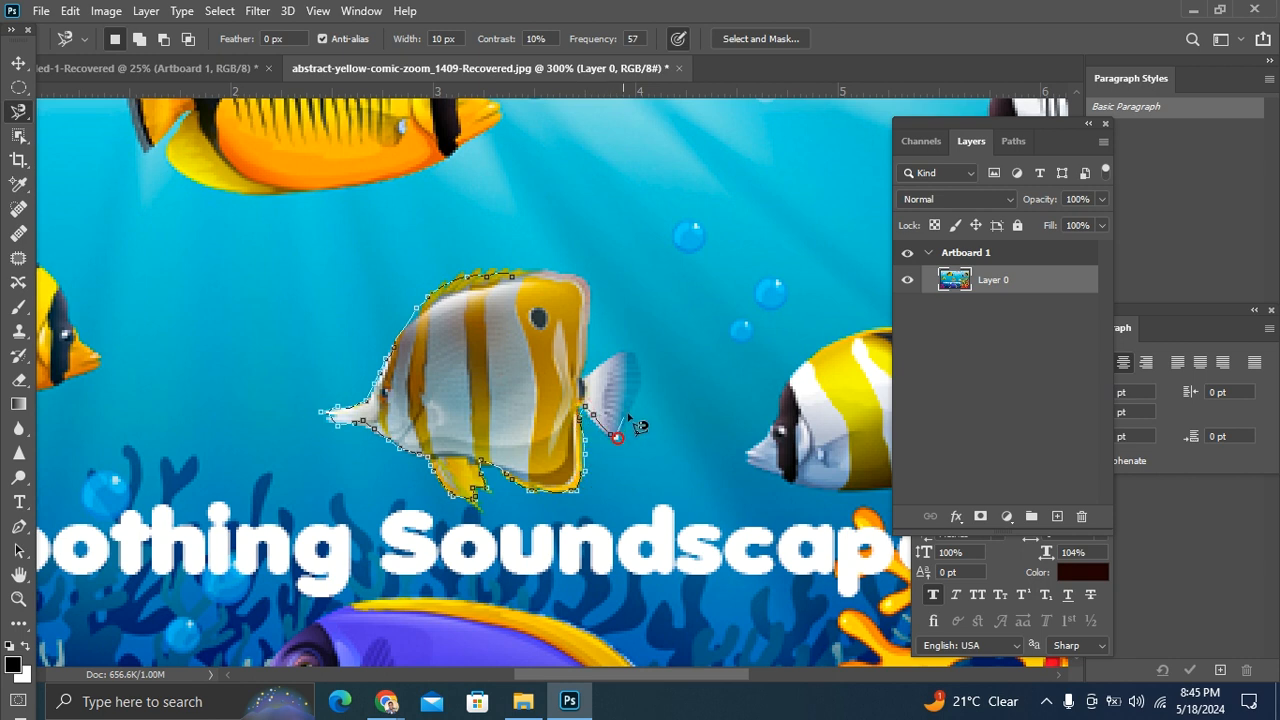
left_click(636, 355)
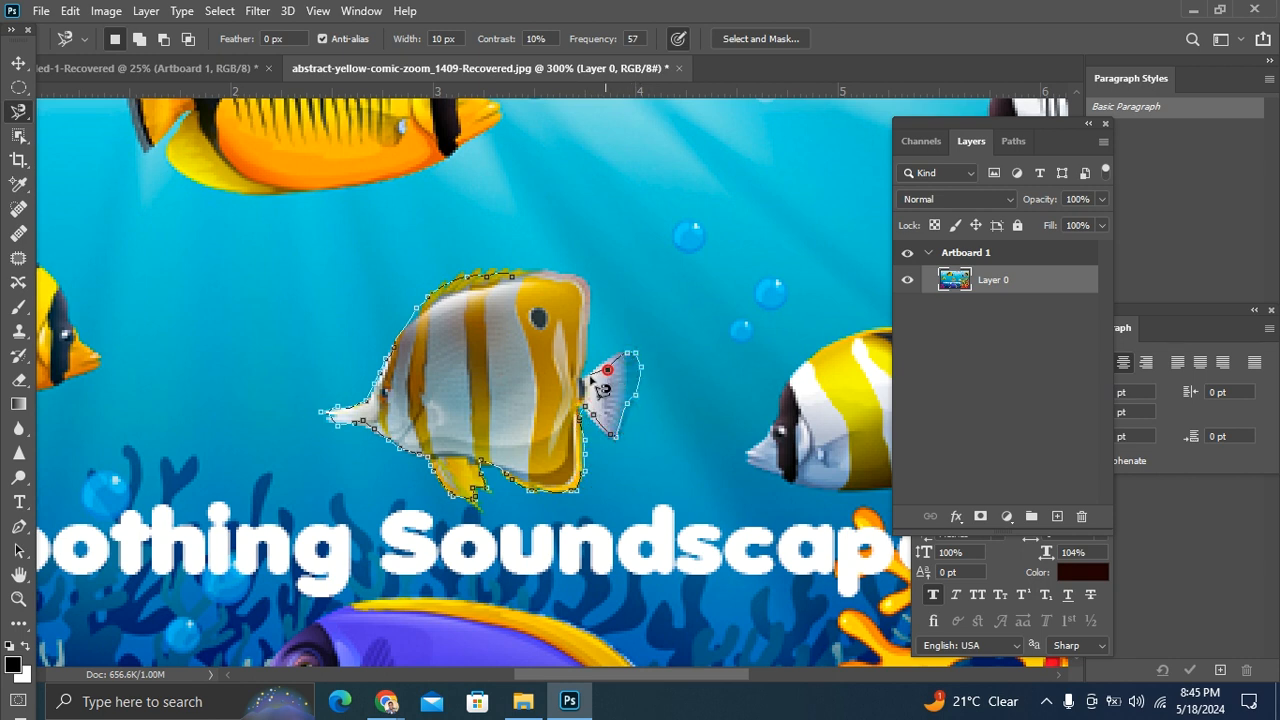
left_click(585, 279)
left_click(512, 282)
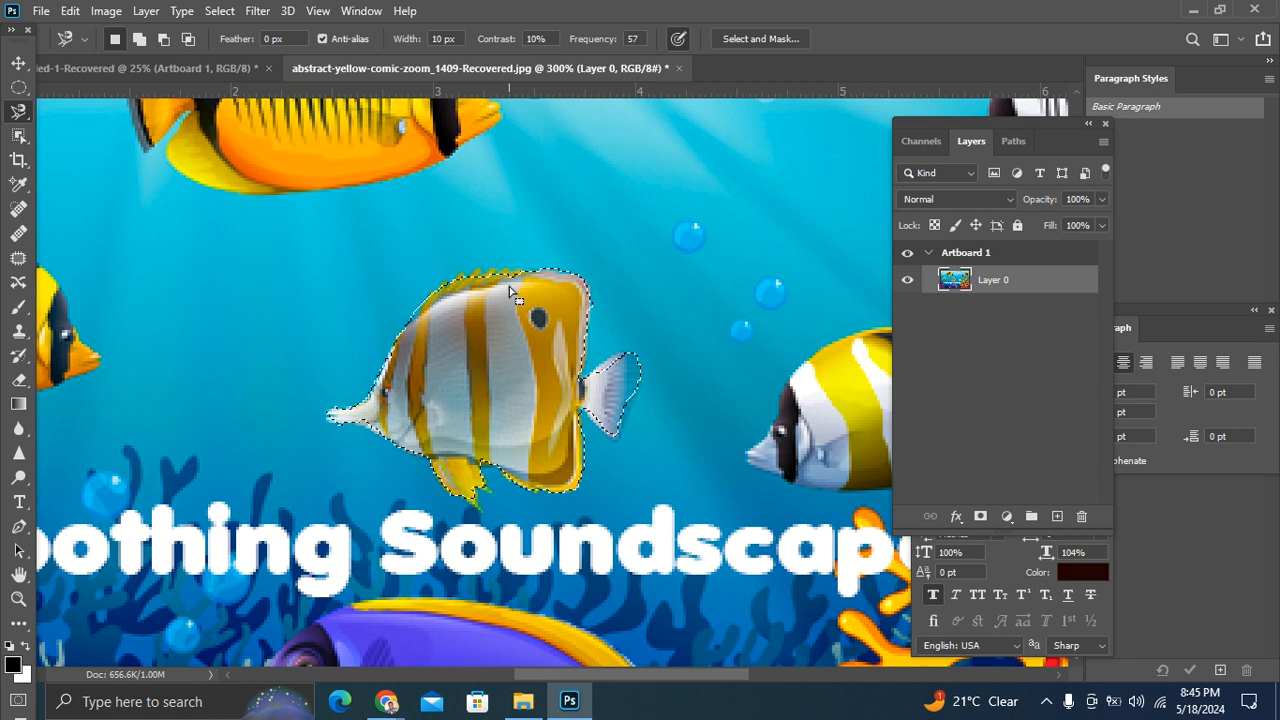
scroll(495, 300, "down", 1)
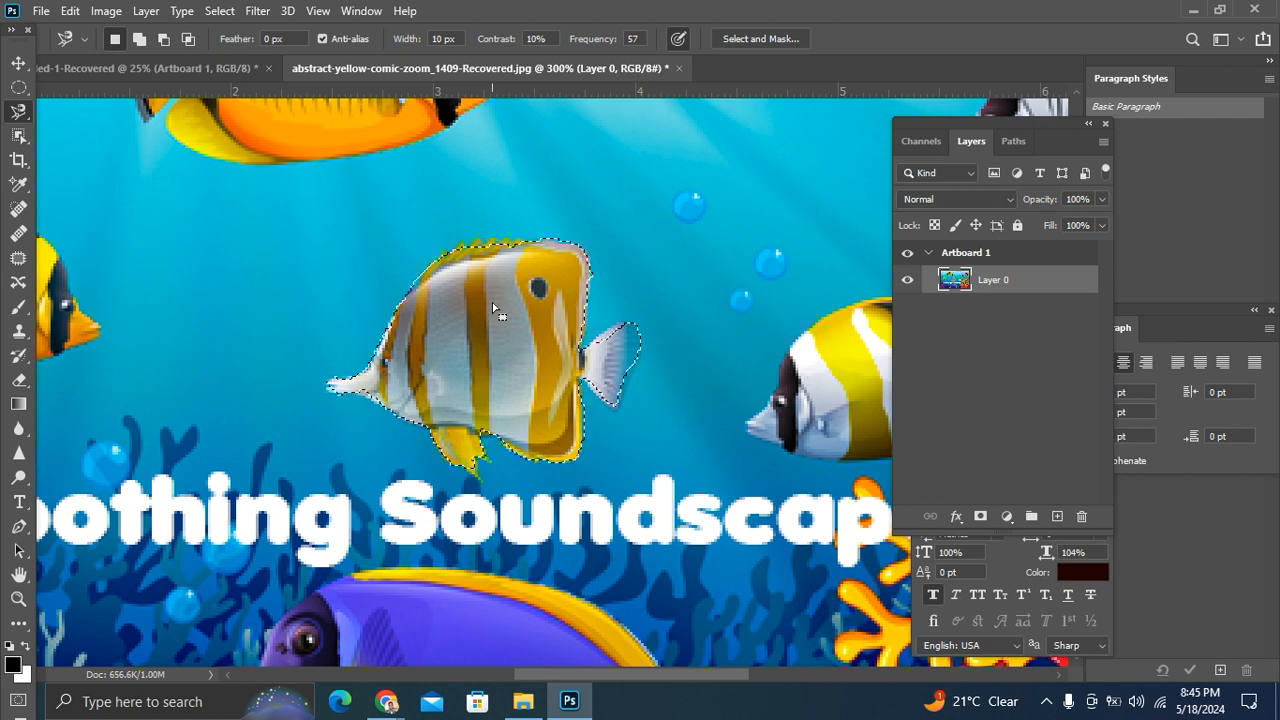
left_click(20, 66)
right_click(544, 343)
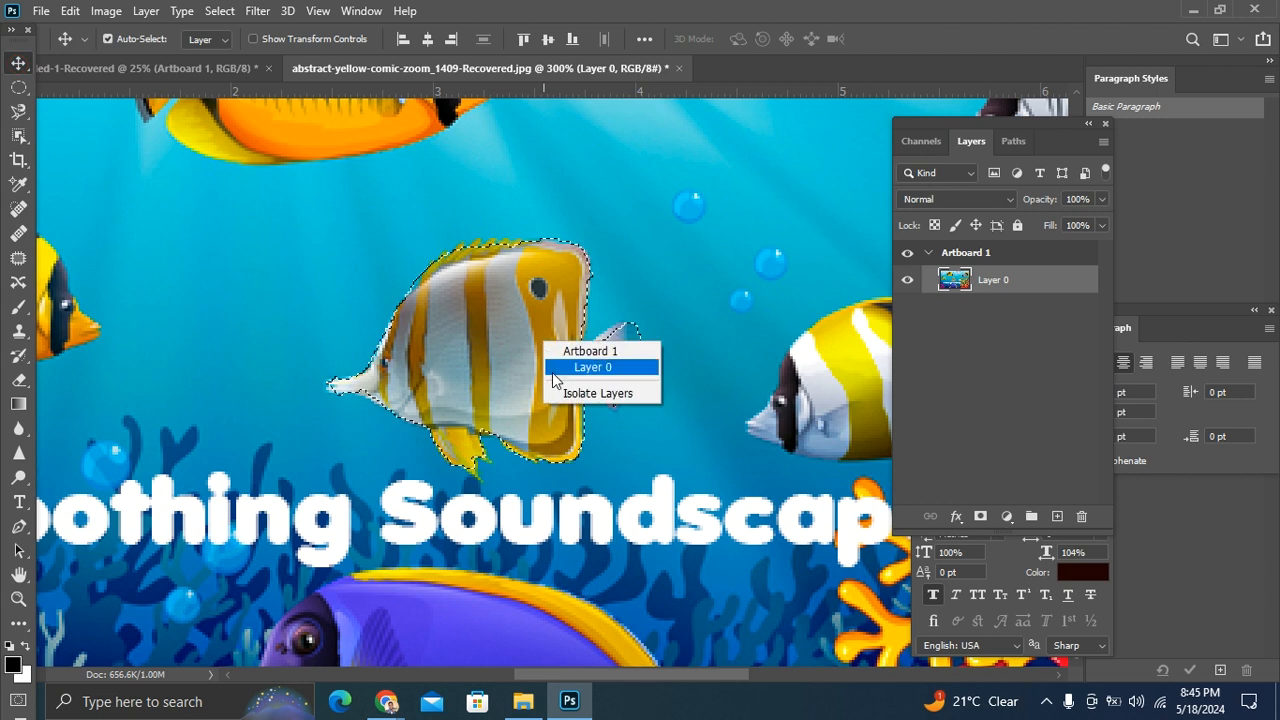
Step: Switch back to the Magnetic Lasso tool and cut the selected striped fish onto its own layer with Layer Via Cut
left_click(20, 110)
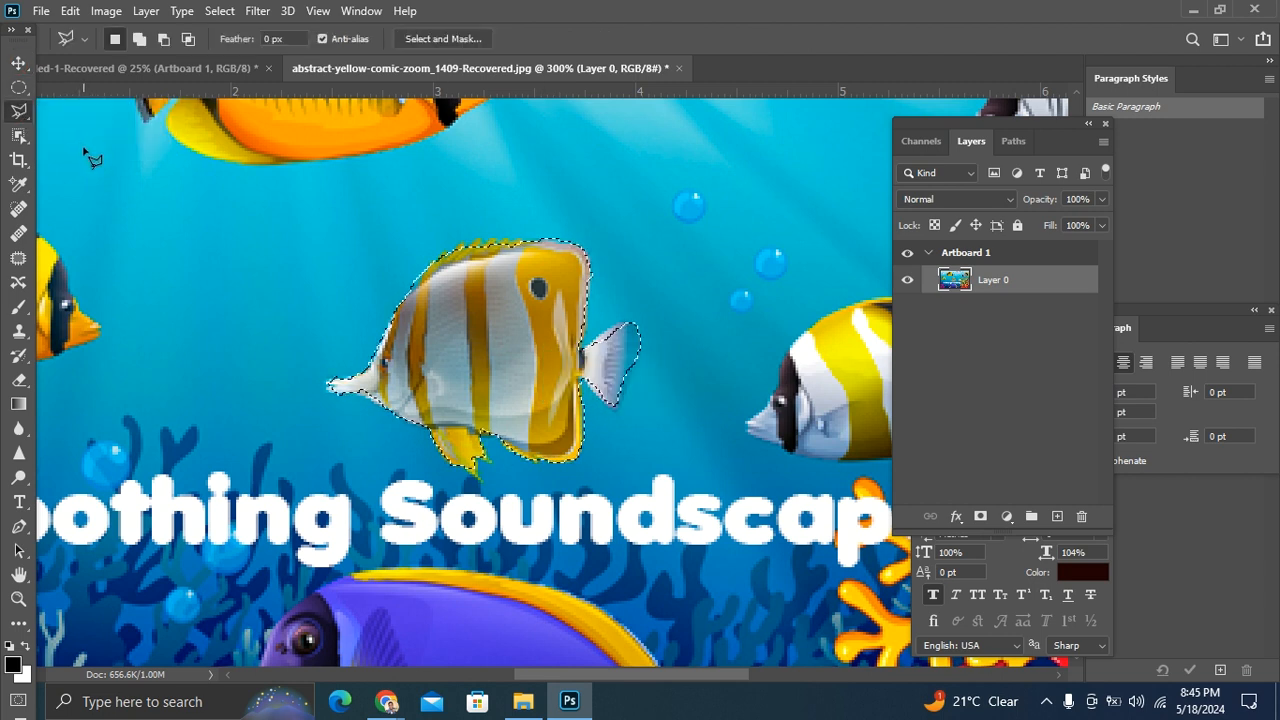
right_click(20, 110)
left_click(100, 148)
right_click(446, 330)
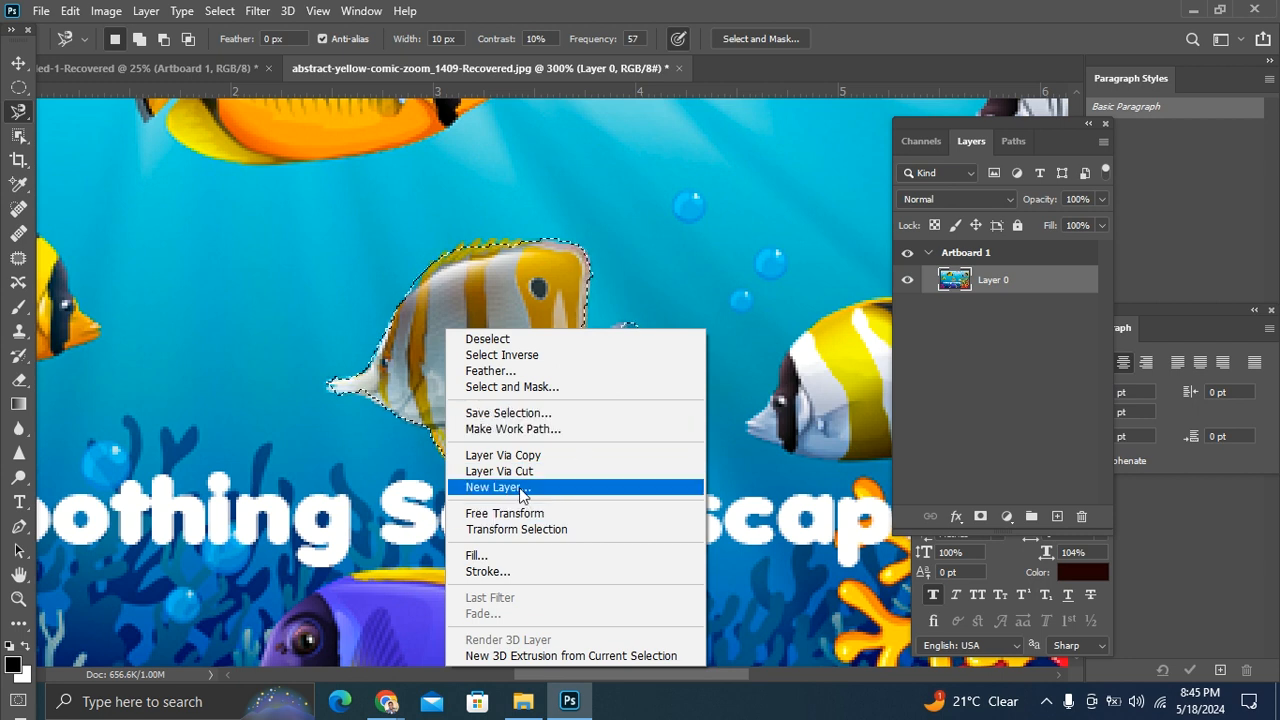
left_click(586, 471)
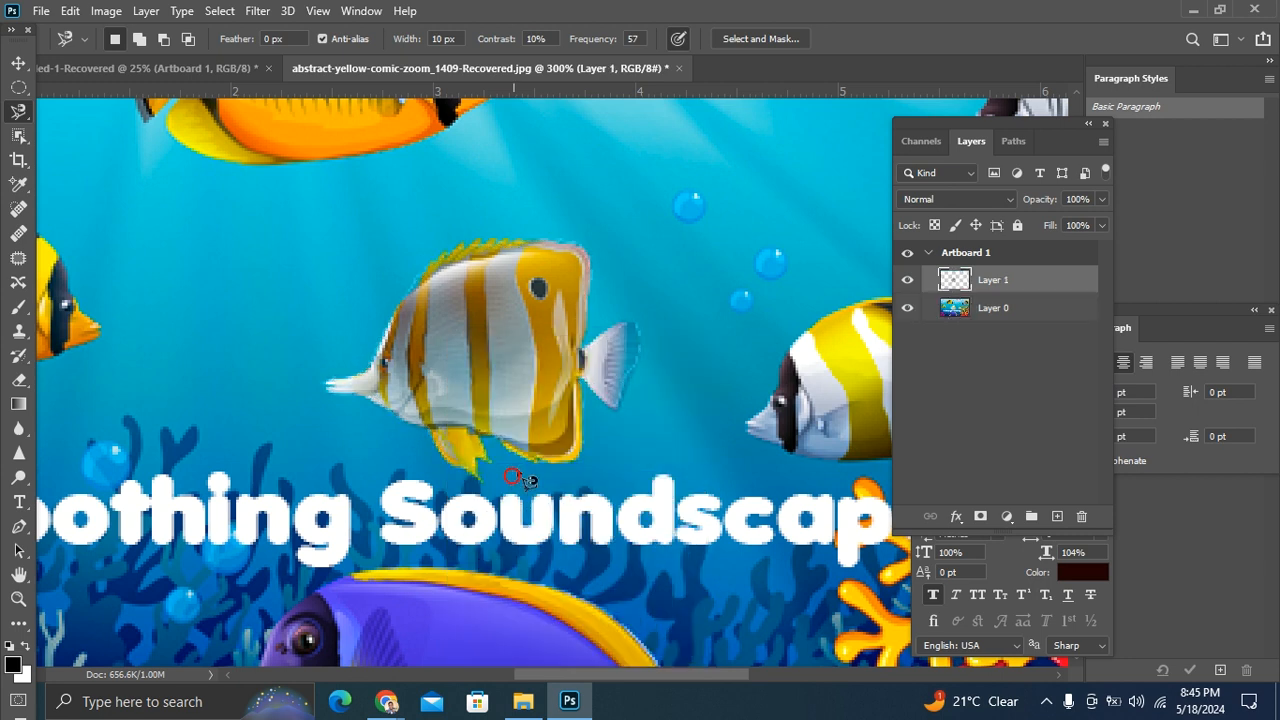
Step: Undo the Layer Via Cut of the striped fish and clear its remaining selection on Layer 0
right_click(498, 346)
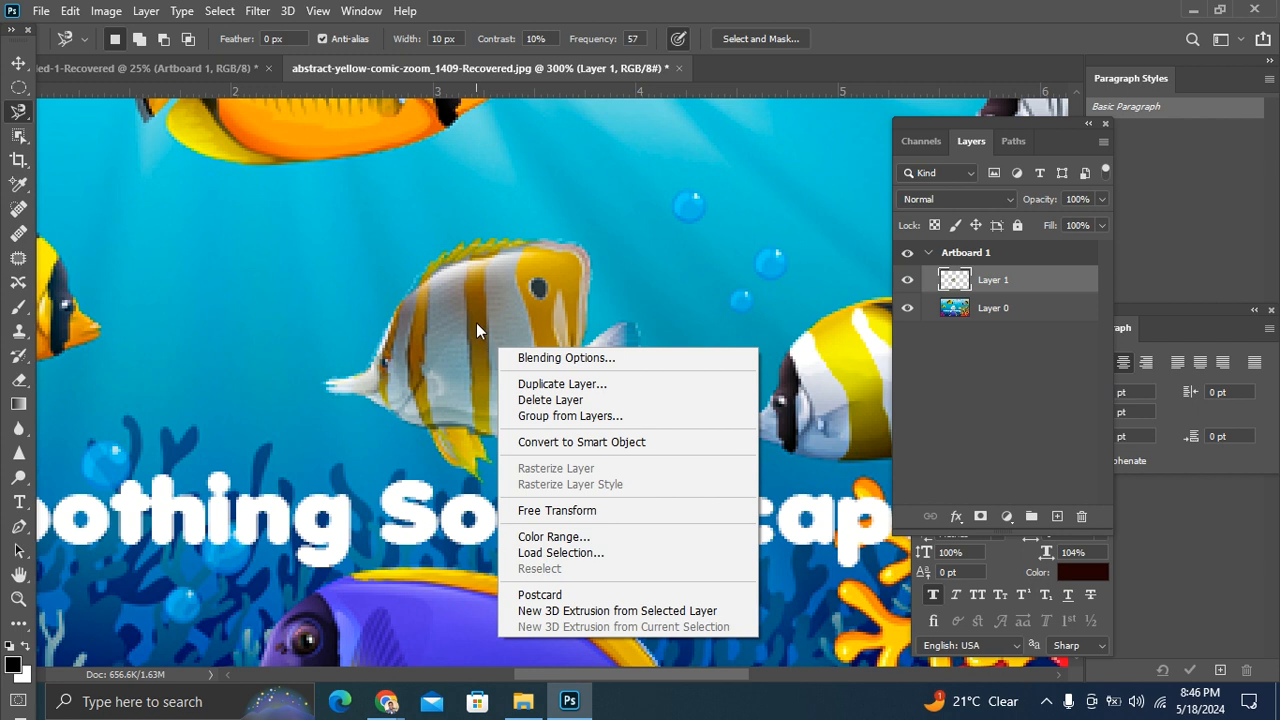
left_click(833, 302)
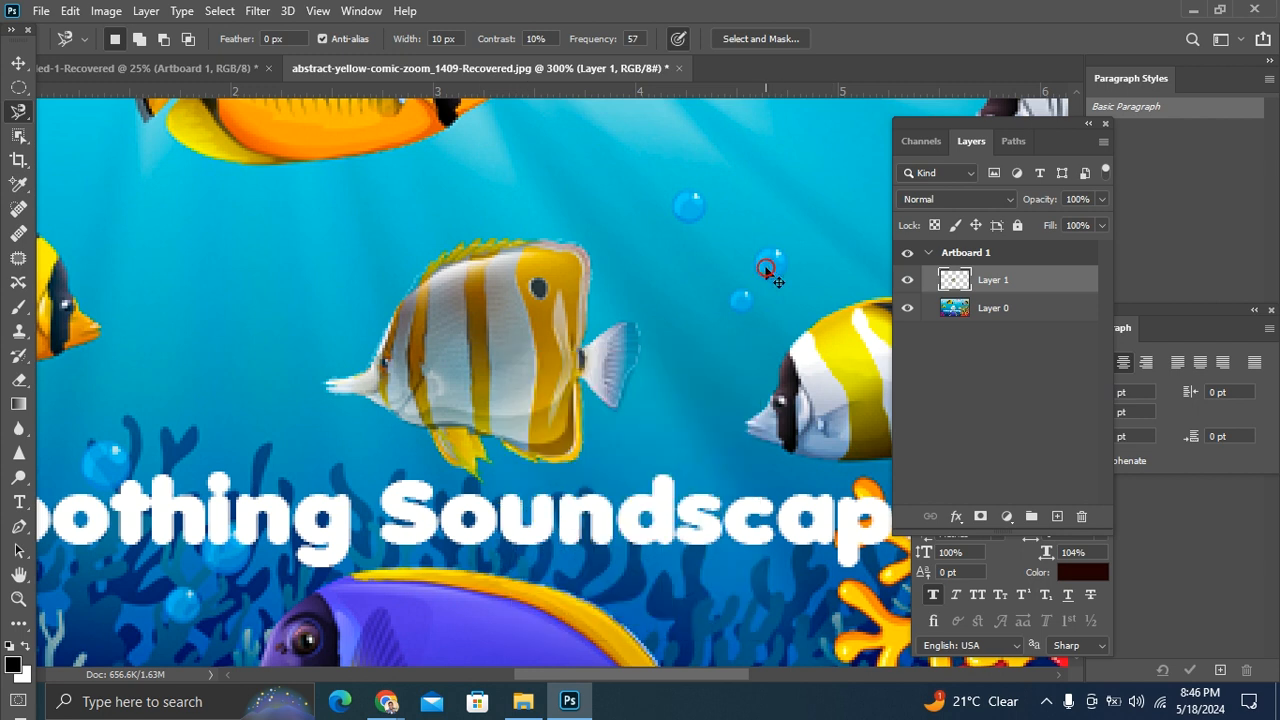
key("ctrl+z")
right_click(494, 318)
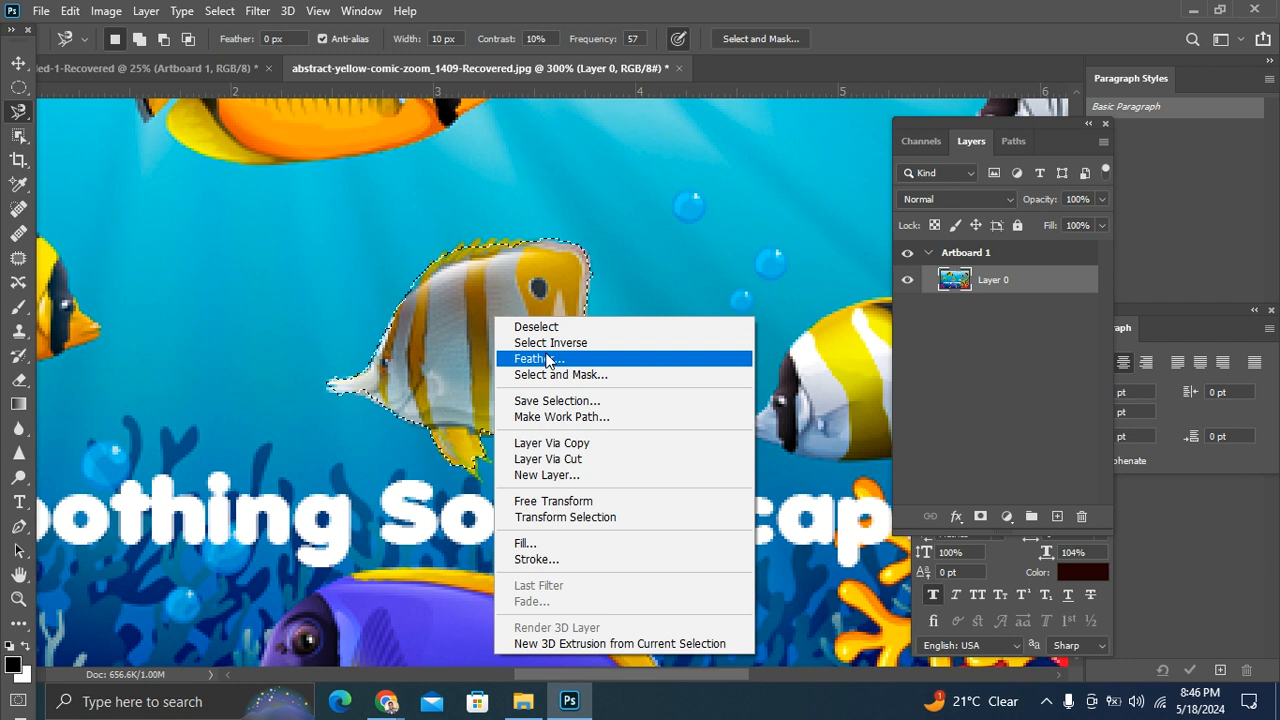
left_click(547, 345)
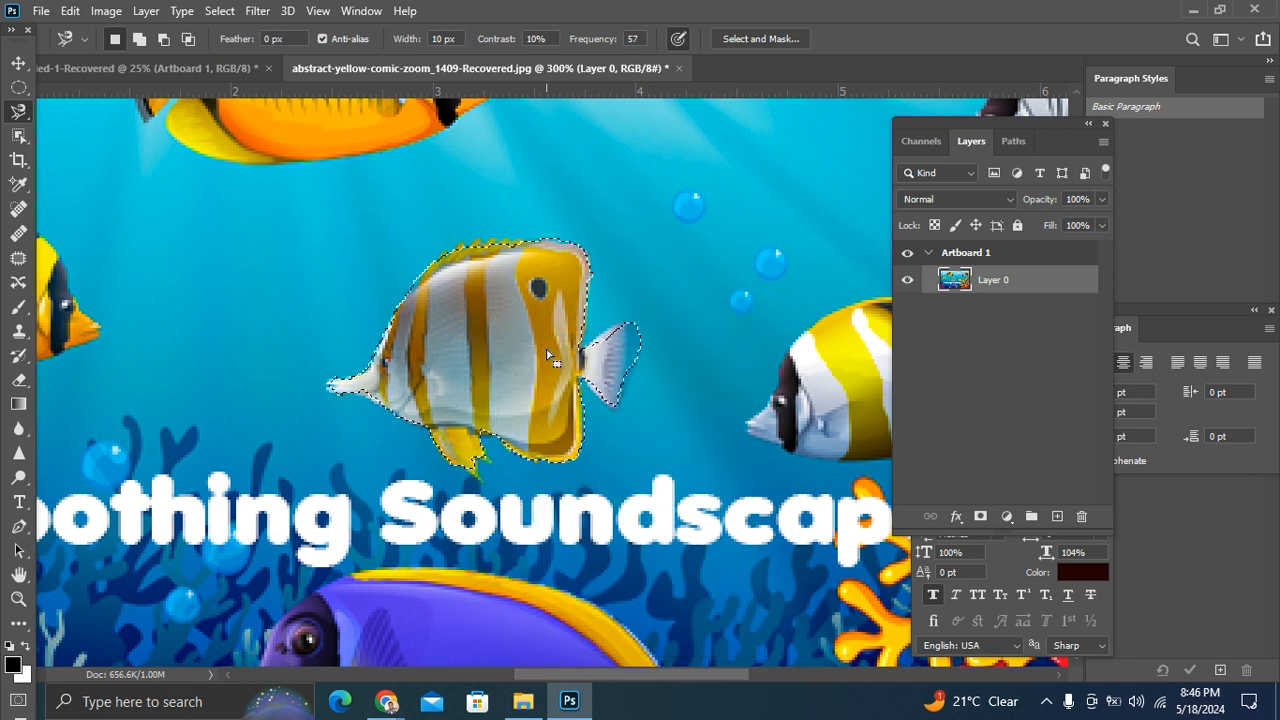
key("ctrl+d")
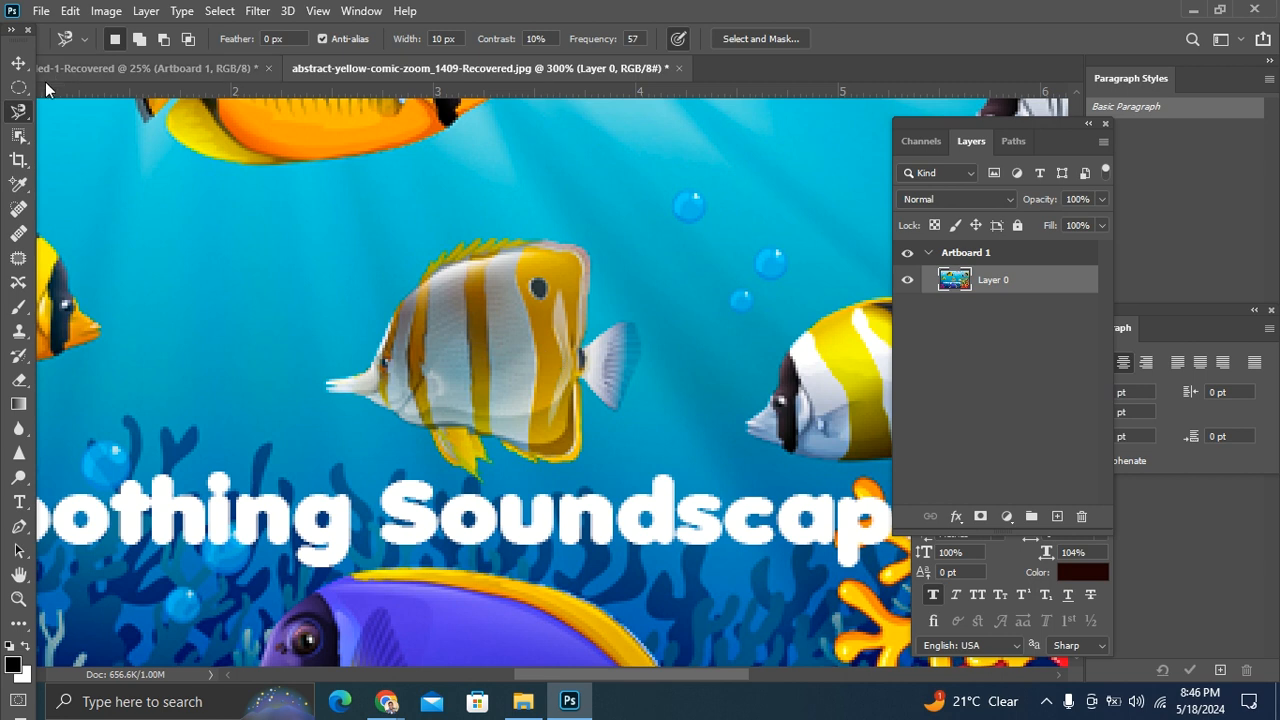
Step: Select the striped fish above the title text by framing it with the Object Selection tool in Rectangle mode, and deselect it
right_click(18, 113)
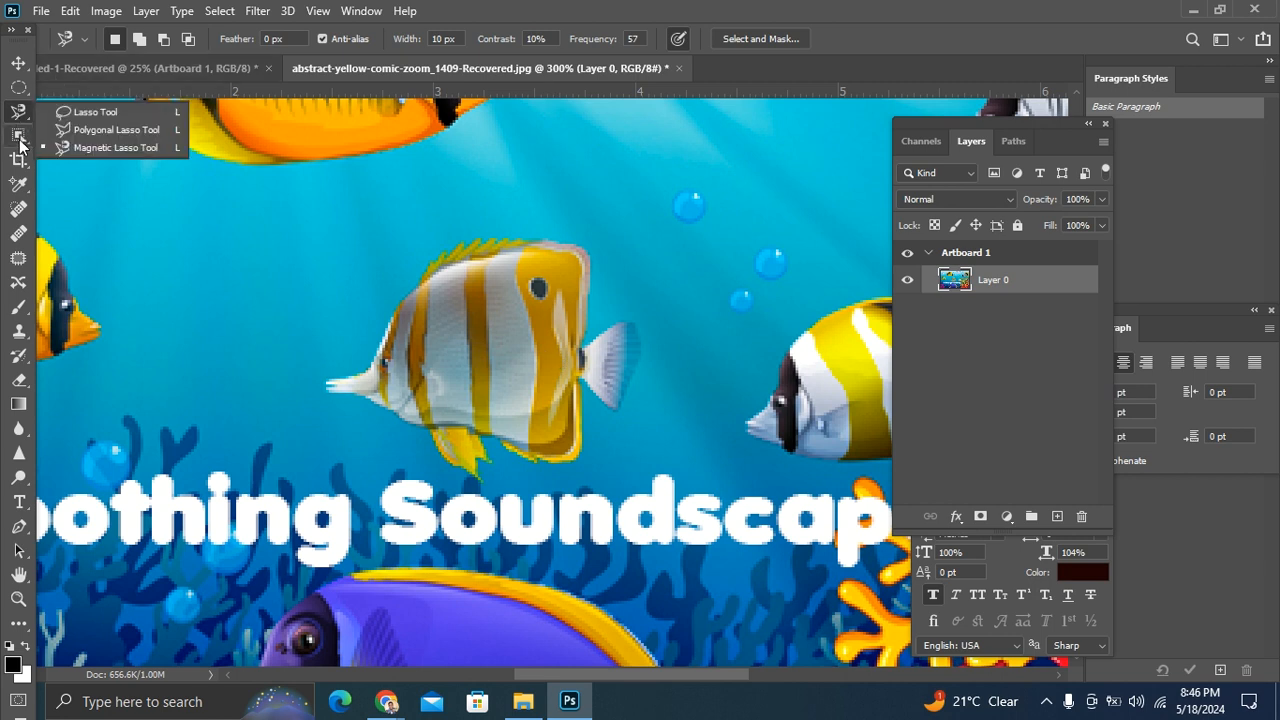
left_click(19, 140)
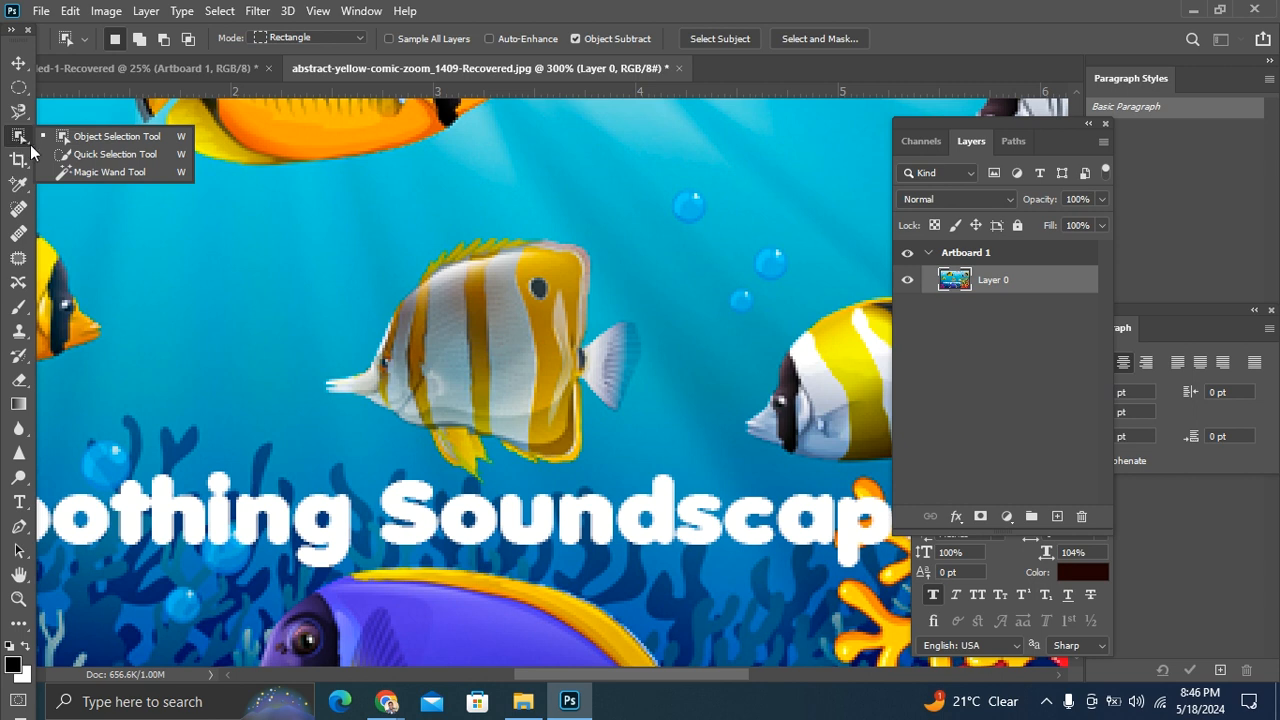
left_click(115, 136)
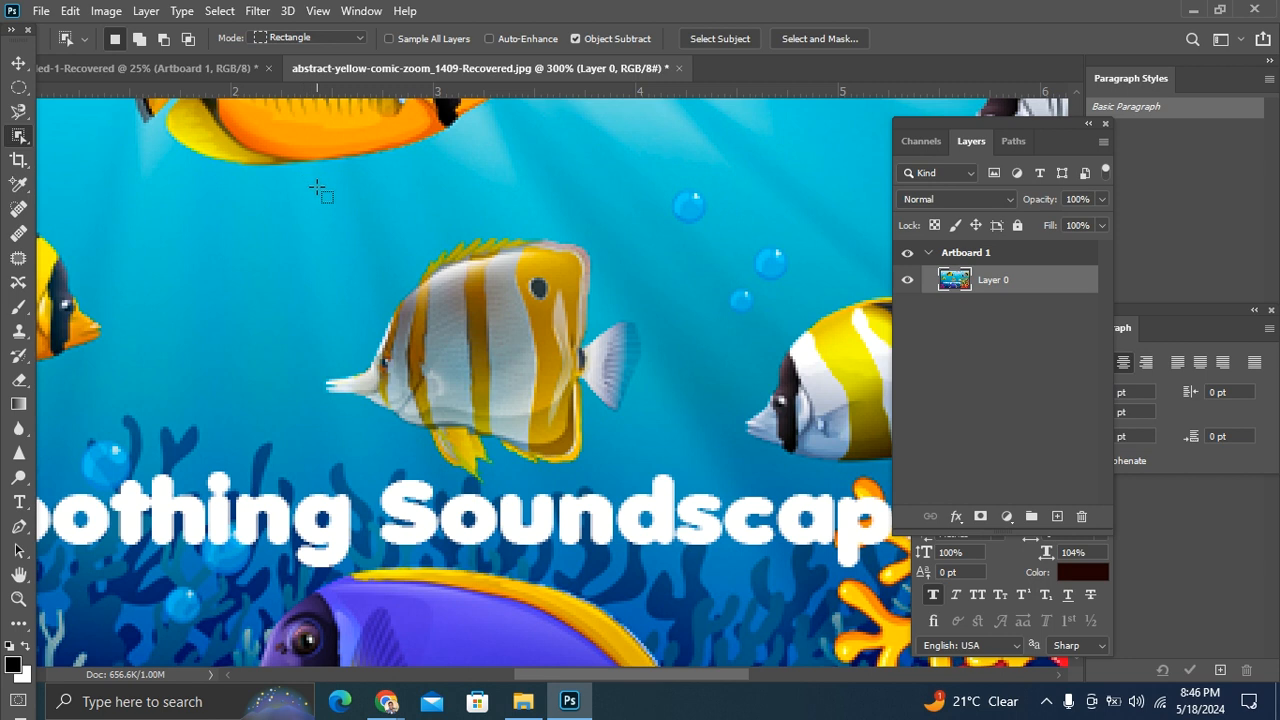
key("ctrl+minus")
key("ctrl+minus")
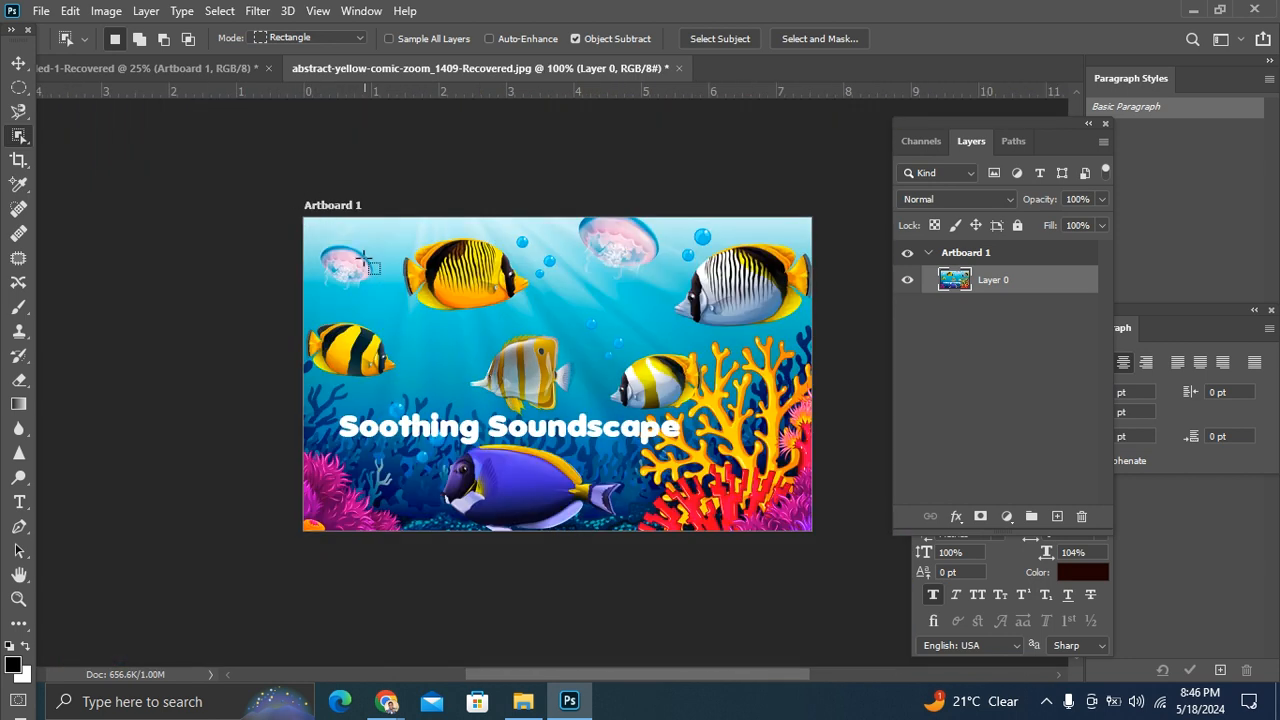
key("ctrl+plus")
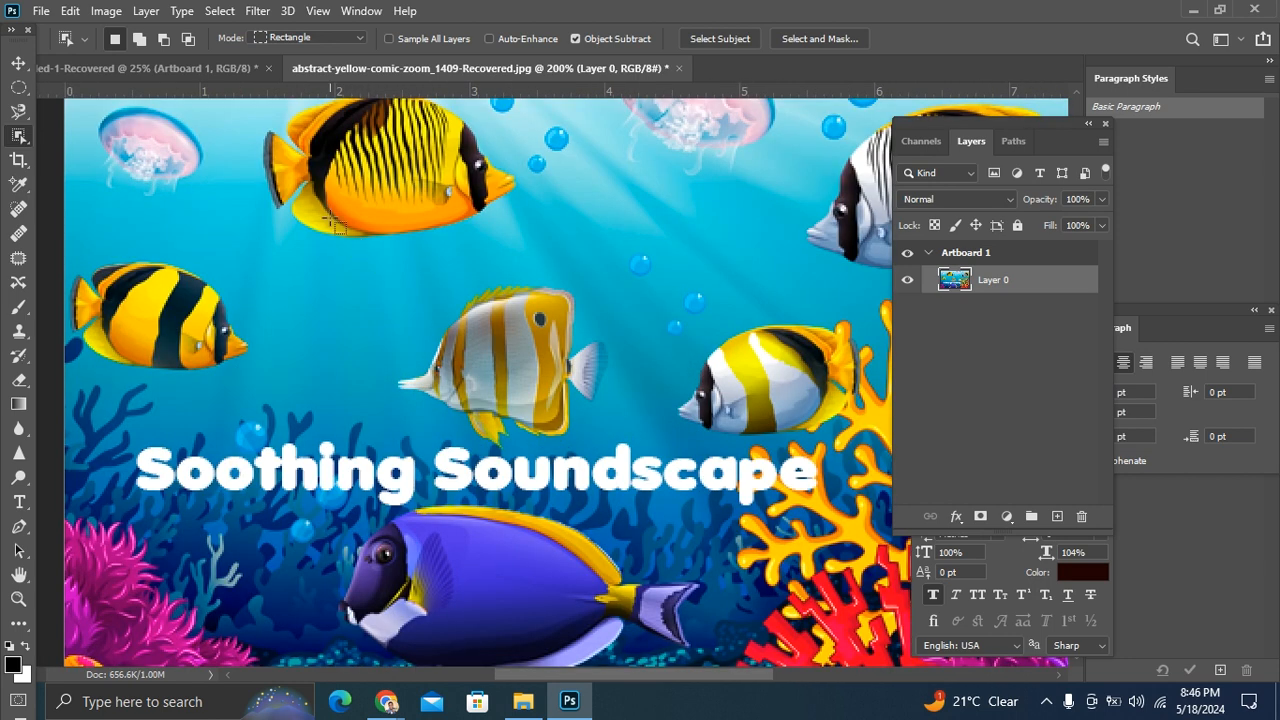
left_click_drag(401, 222, 567, 322)
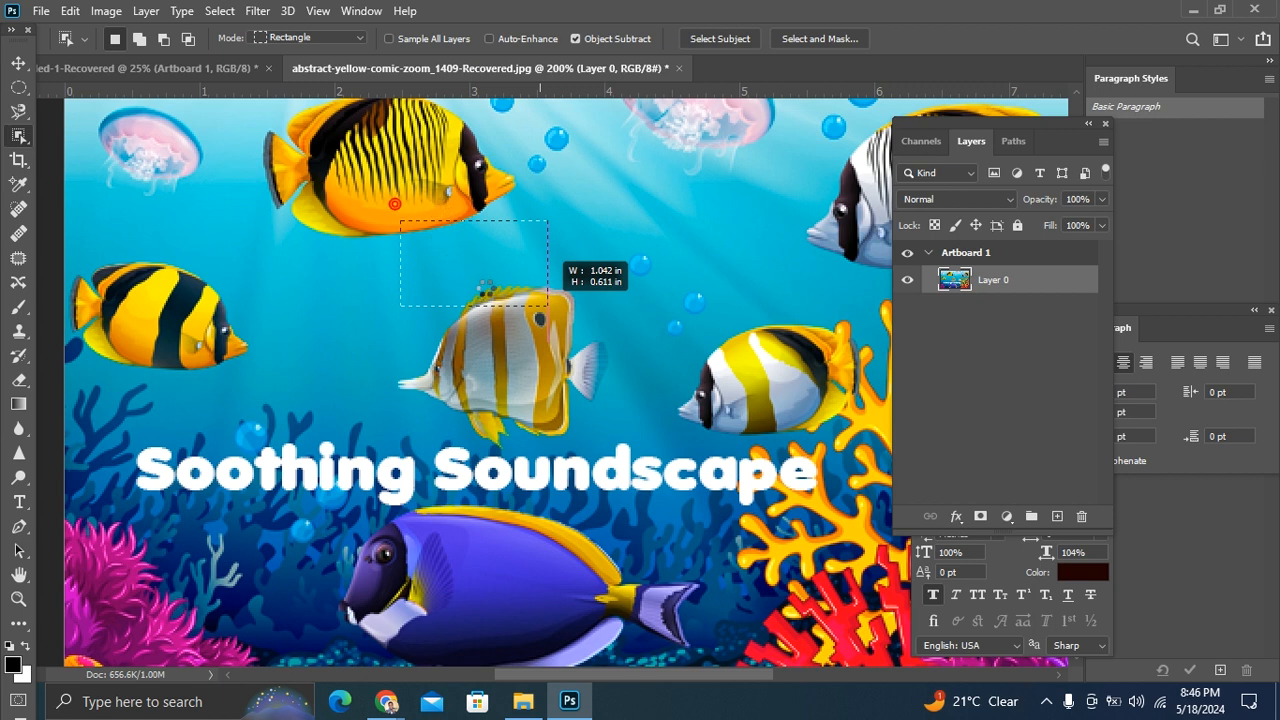
left_click_drag(399, 268, 677, 459)
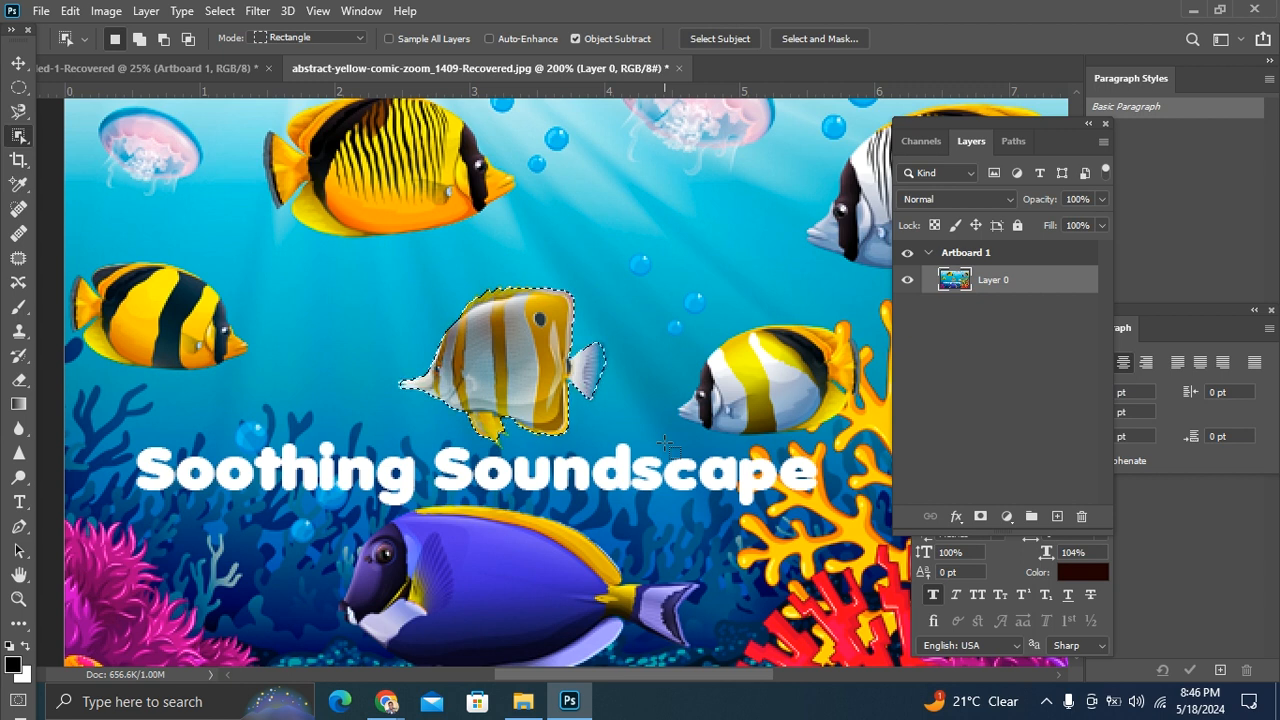
key("ctrl+d")
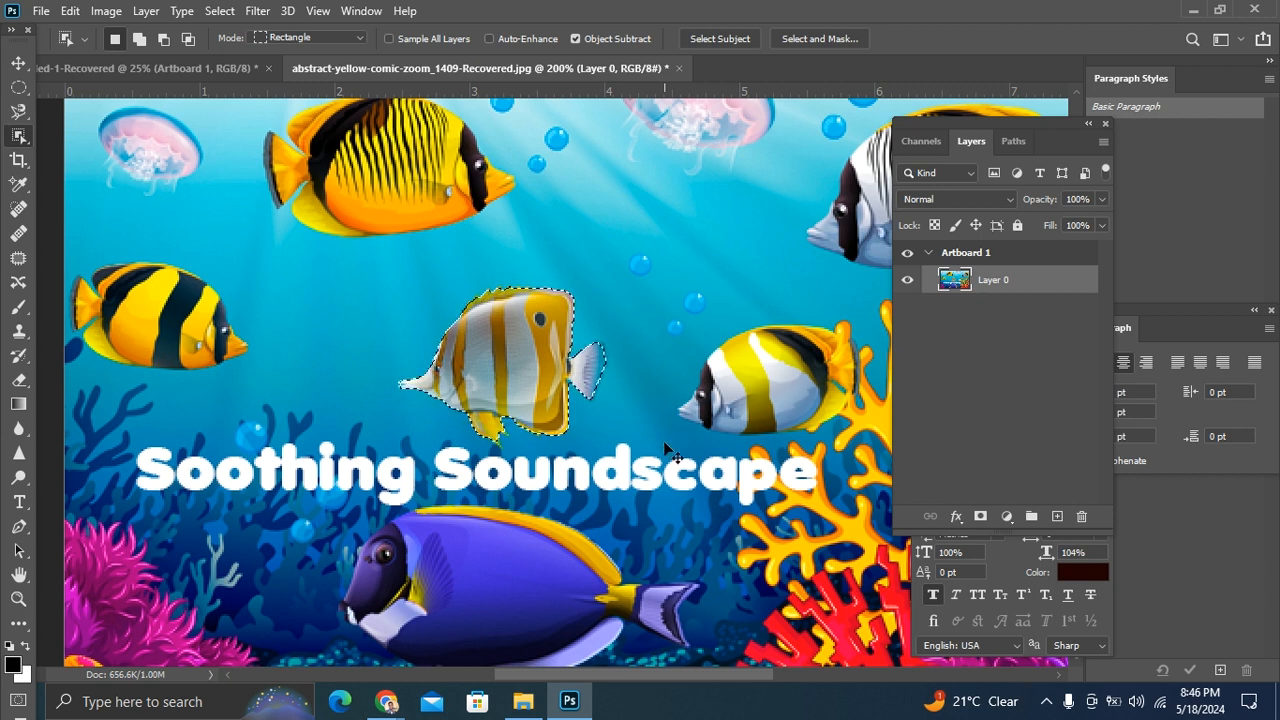
Step: Select the striped fish's body with the Quick Selection tool, then subtract areas along its head, back and lower edge
right_click(20, 136)
left_click(114, 156)
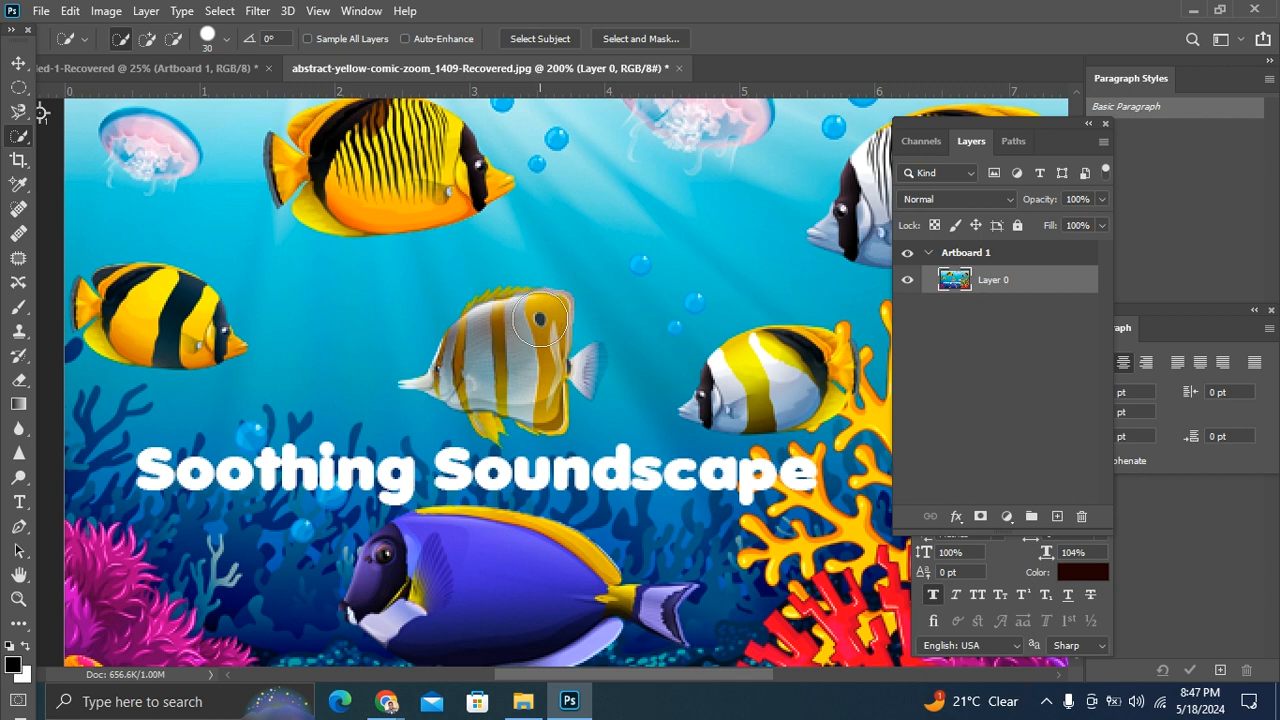
left_click_drag(541, 316, 515, 316)
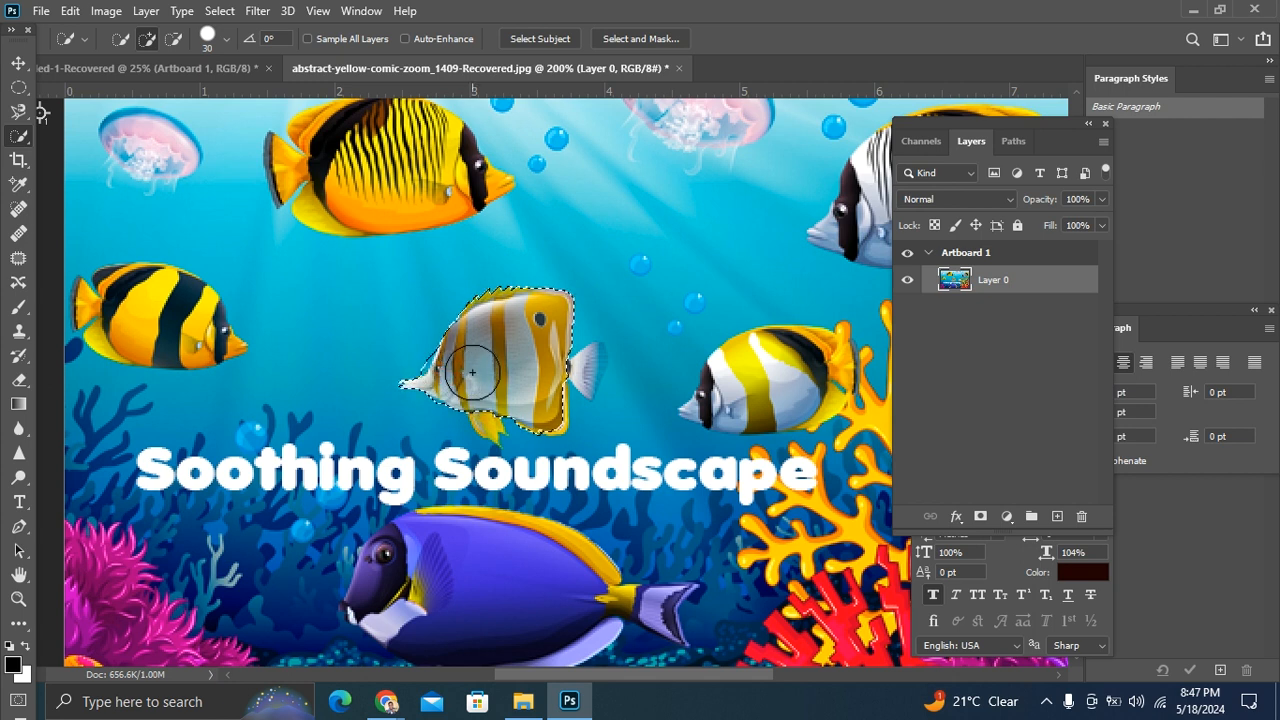
key("alt")
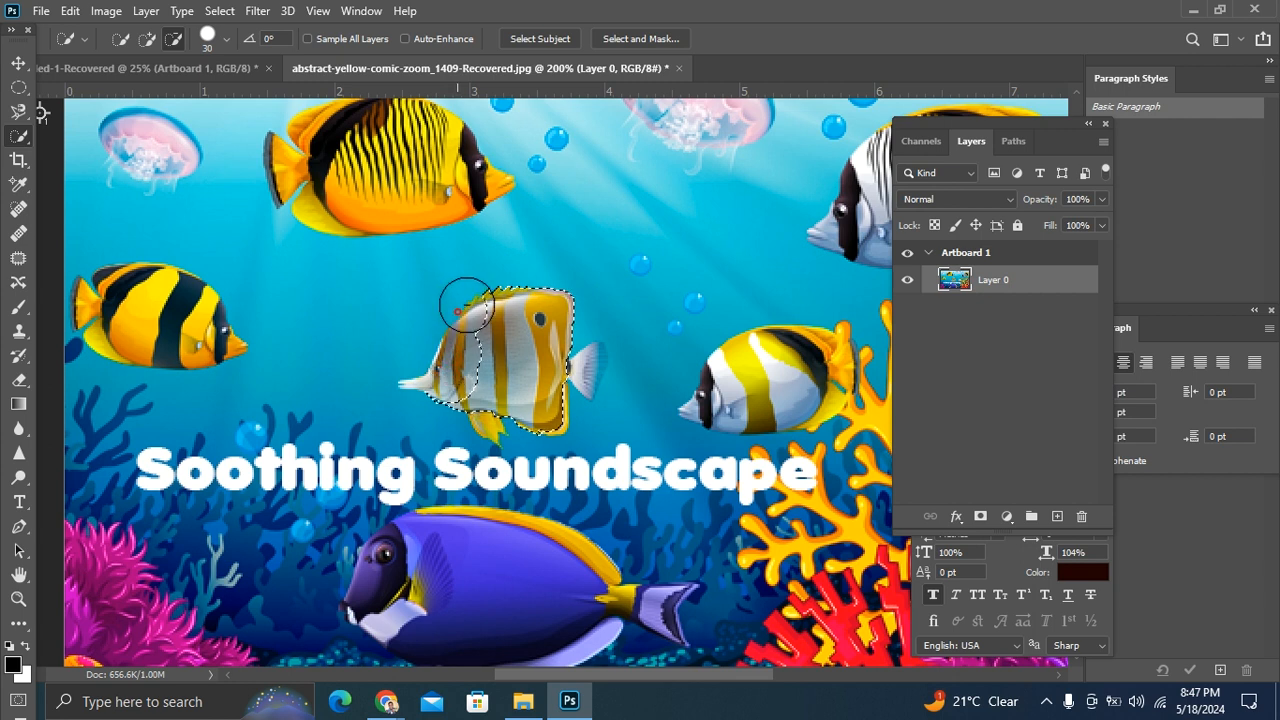
mouse_move(498, 286)
left_mouse_down()
mouse_move(563, 260)
mouse_move(591, 290)
left_mouse_up()
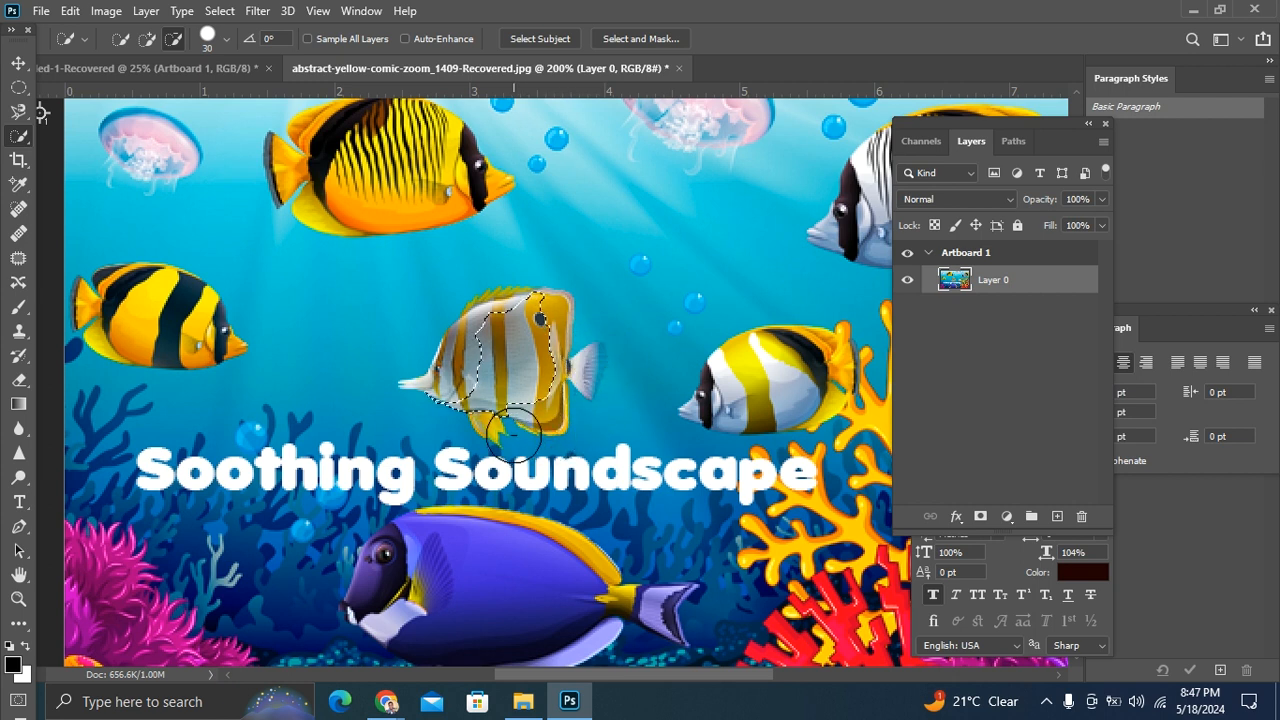
key("alt")
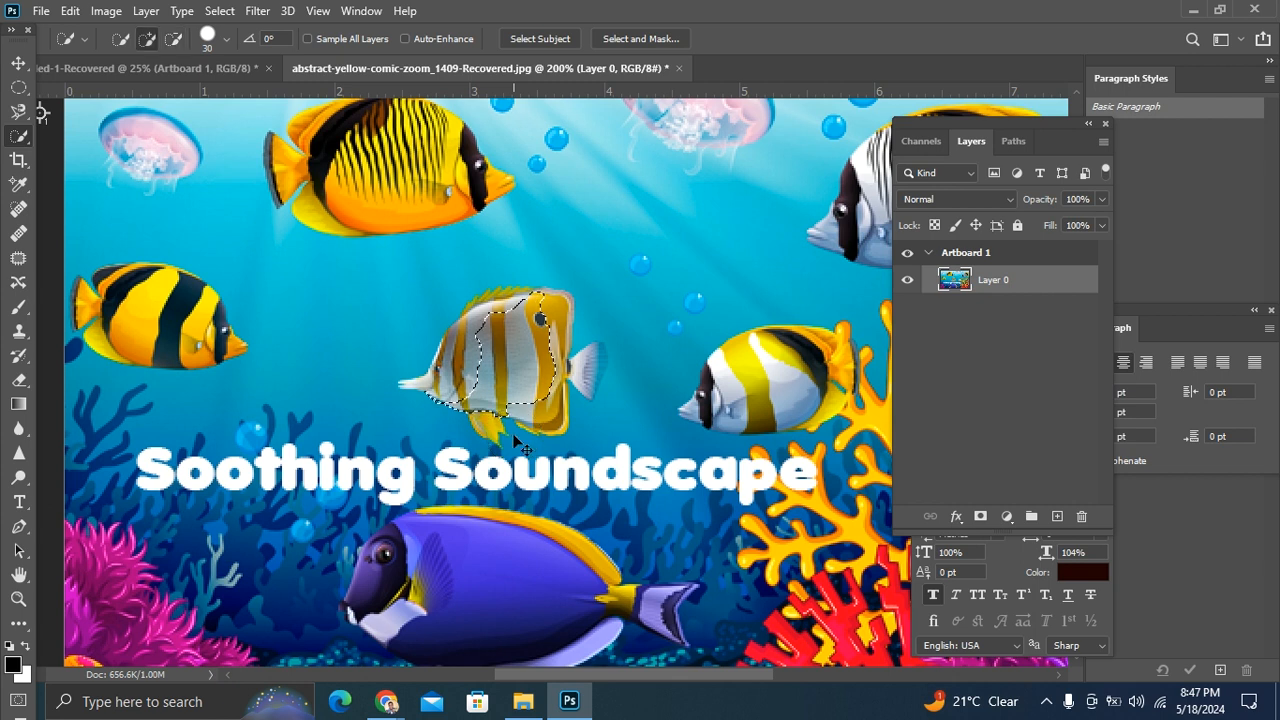
Step: Reduce the Quick Selection brush to 10 and add the fish's back and face to the selection, touching up below the eye in subtract mode
scroll(520, 445, "up", 3)
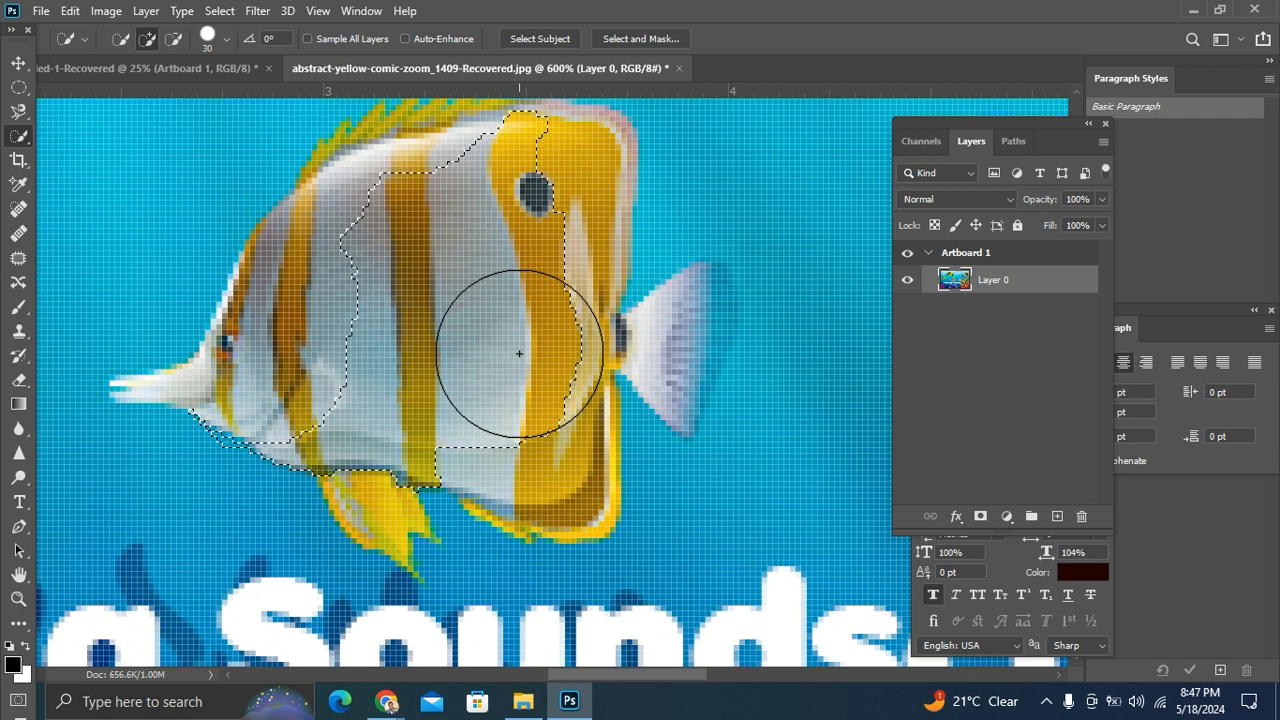
key("bracketleft")
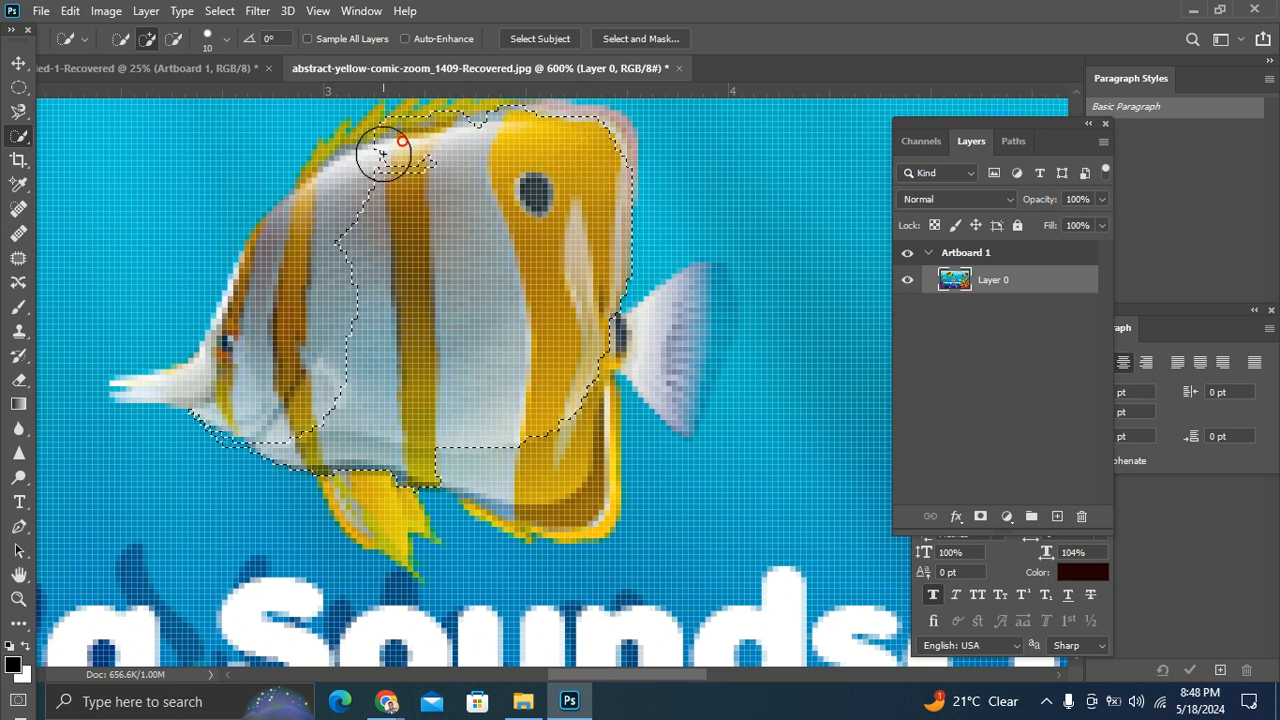
left_click_drag(371, 179, 310, 187)
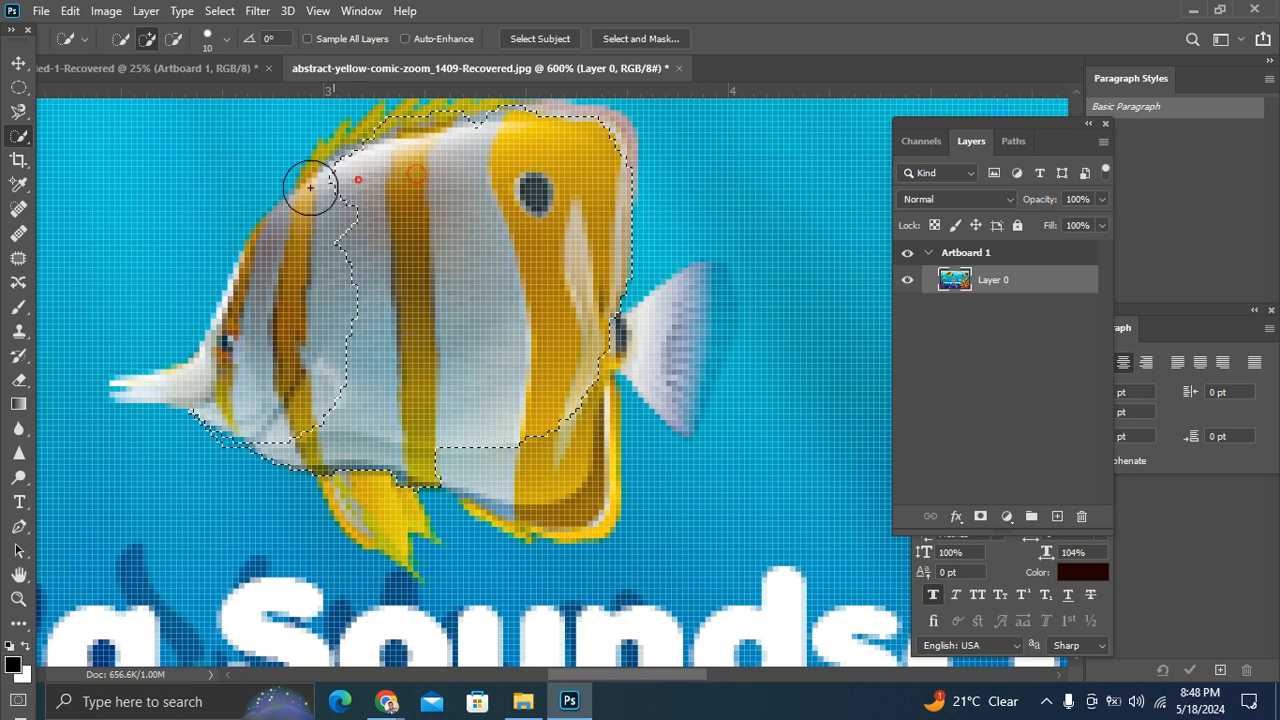
left_click_drag(330, 238, 267, 258)
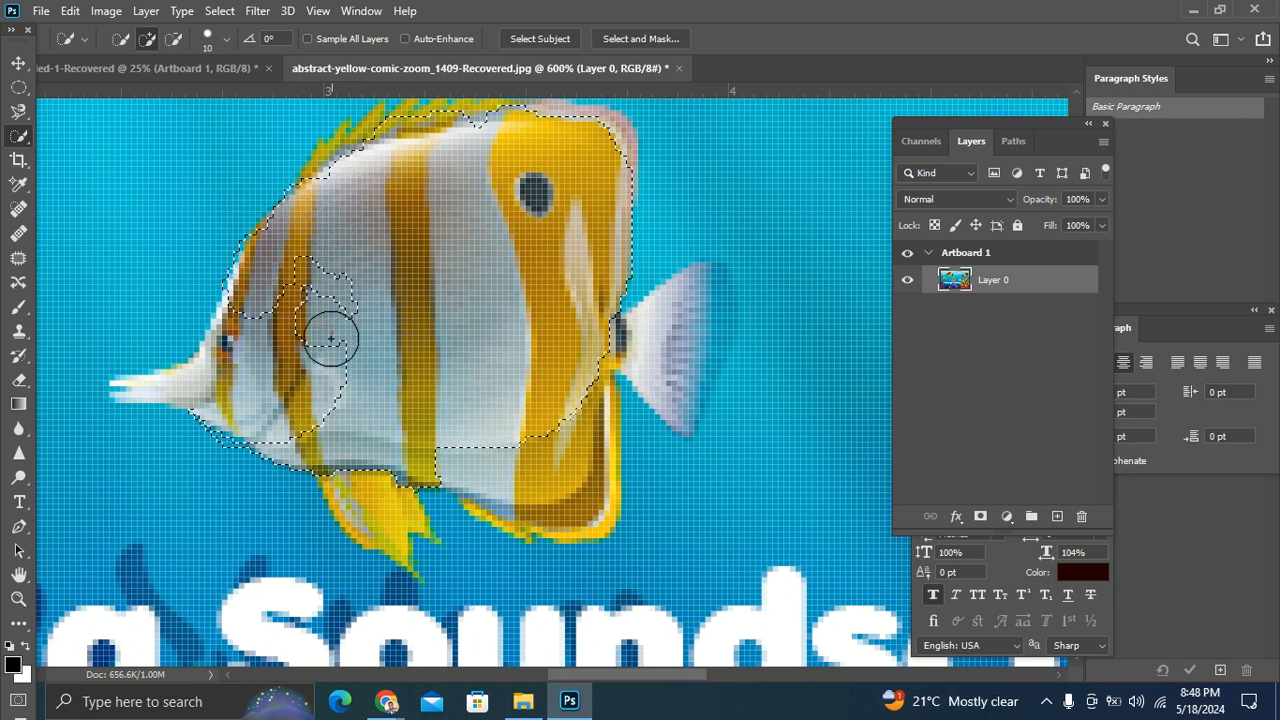
mouse_move(315, 397)
left_mouse_down()
mouse_move(256, 399)
mouse_move(255, 375)
mouse_move(317, 273)
mouse_move(336, 293)
mouse_move(286, 359)
mouse_move(241, 334)
mouse_move(235, 346)
mouse_move(261, 379)
mouse_move(287, 382)
mouse_move(231, 364)
left_mouse_up()
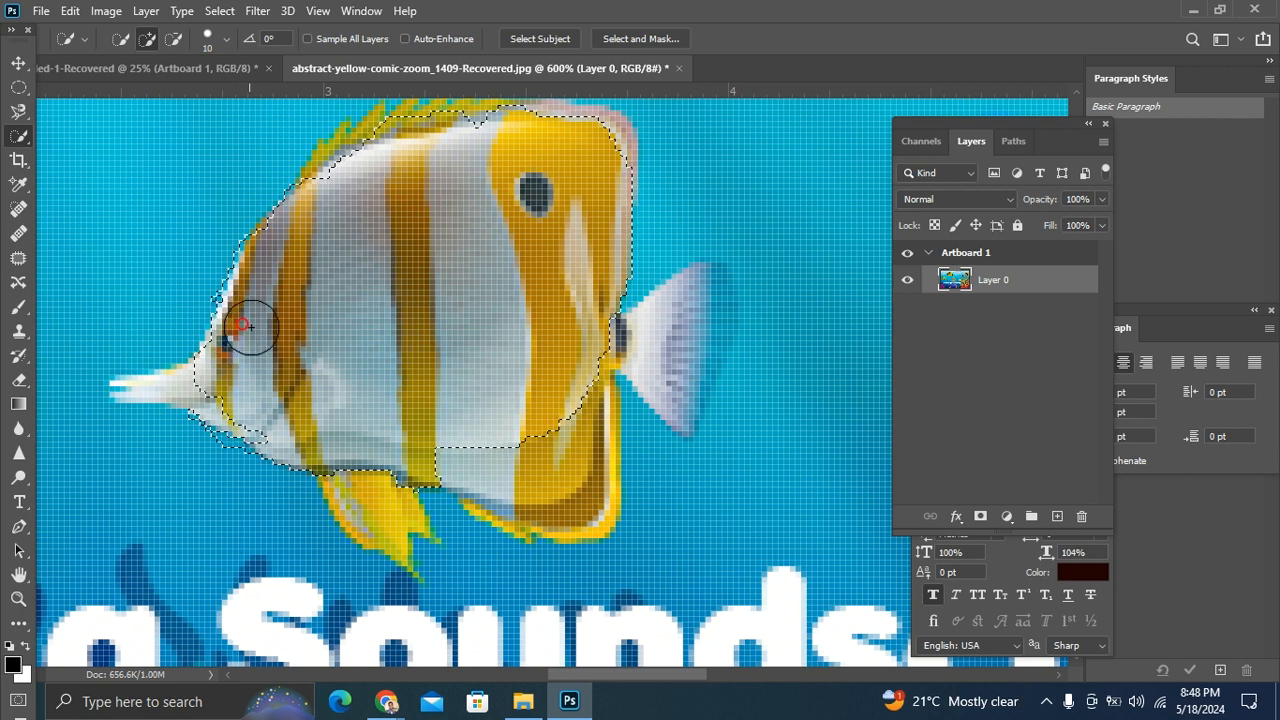
key("alt")
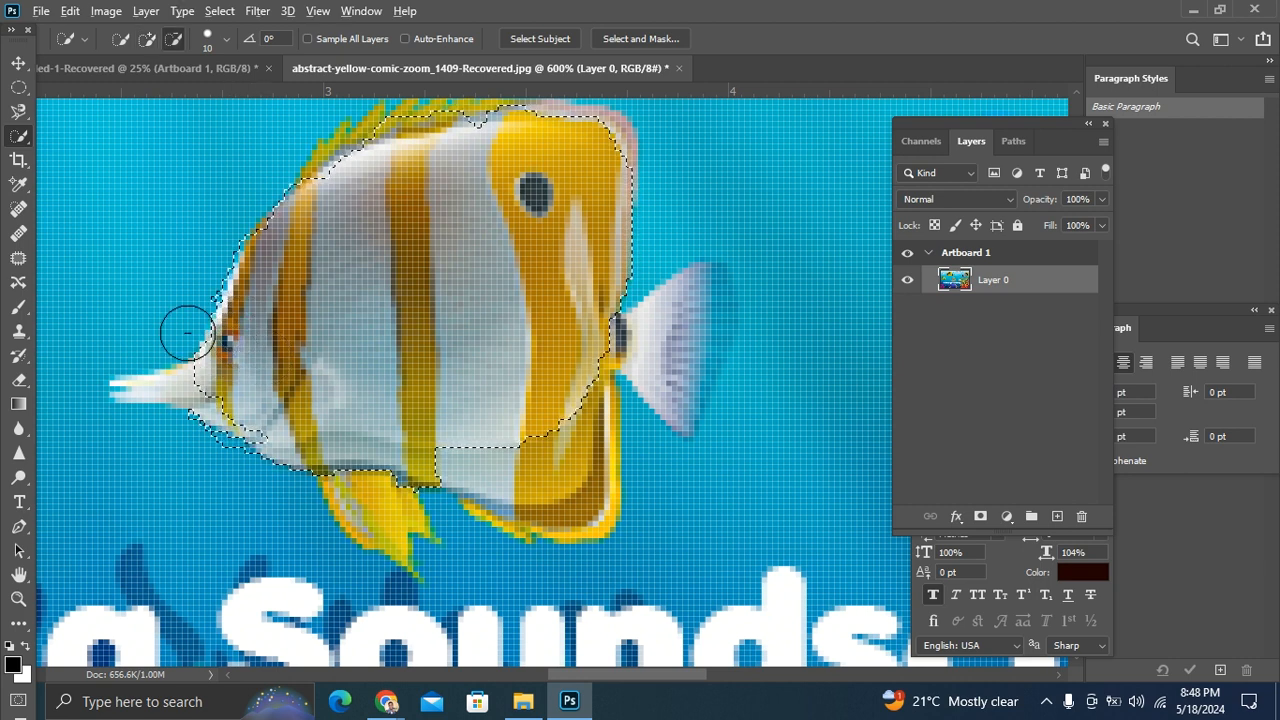
left_click(249, 405, "alt")
key("ctrl+minus")
key("ctrl+minus")
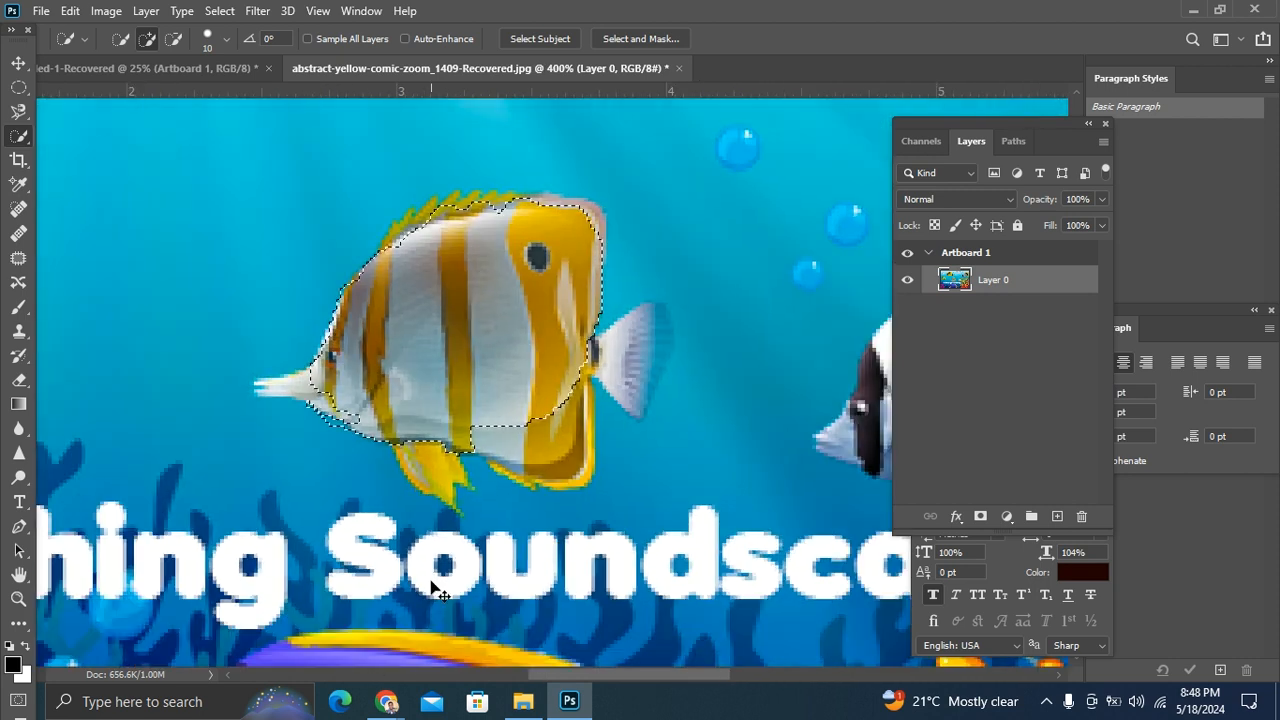
Step: Select similarly colored water with the Magic Wand tool, sampling near the upper jellyfish, mid-water between the fish, and above the blue fish's tail
right_click(15, 140)
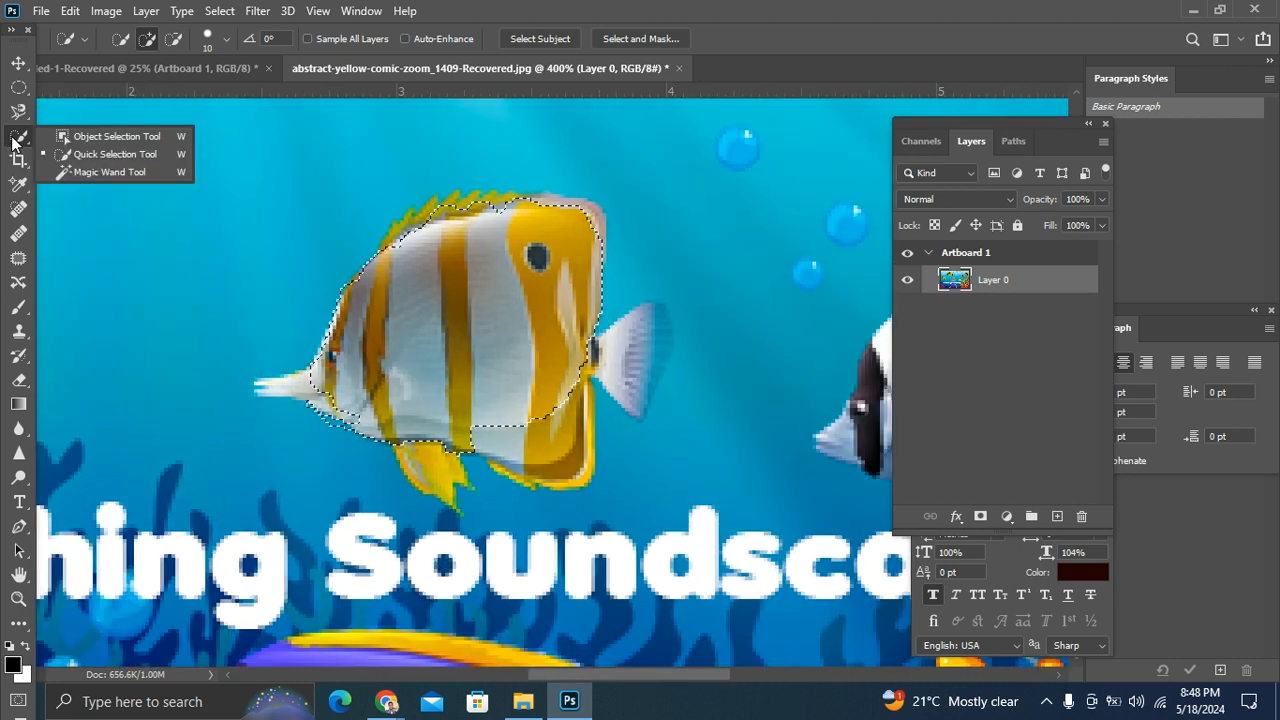
key("Escape")
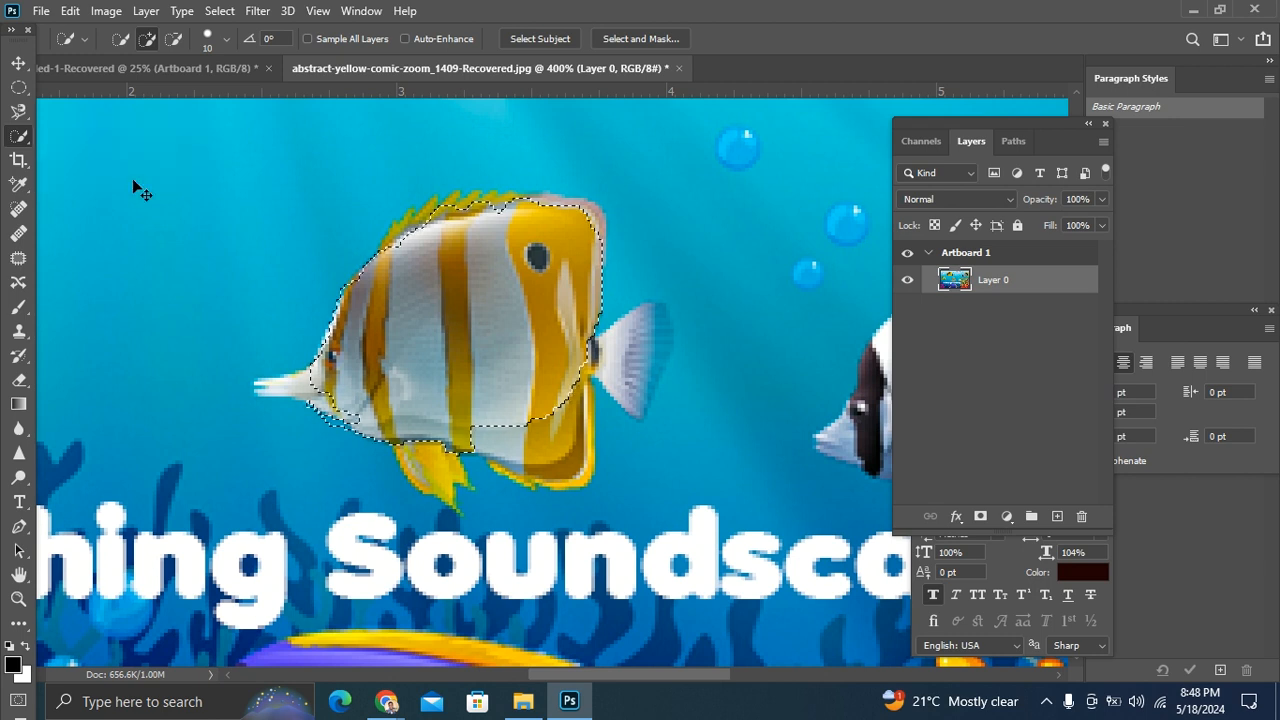
key("ctrl+minus")
key("ctrl+minus")
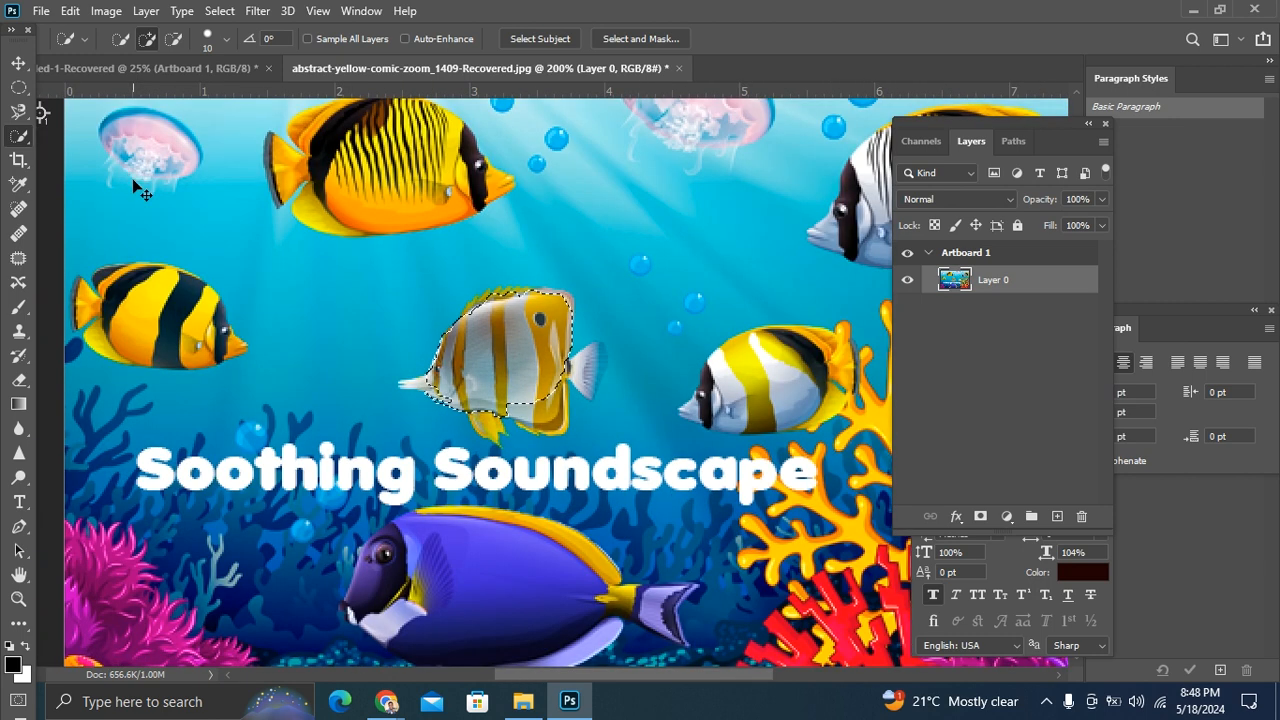
key("ctrl+minus")
key("ctrl+plus")
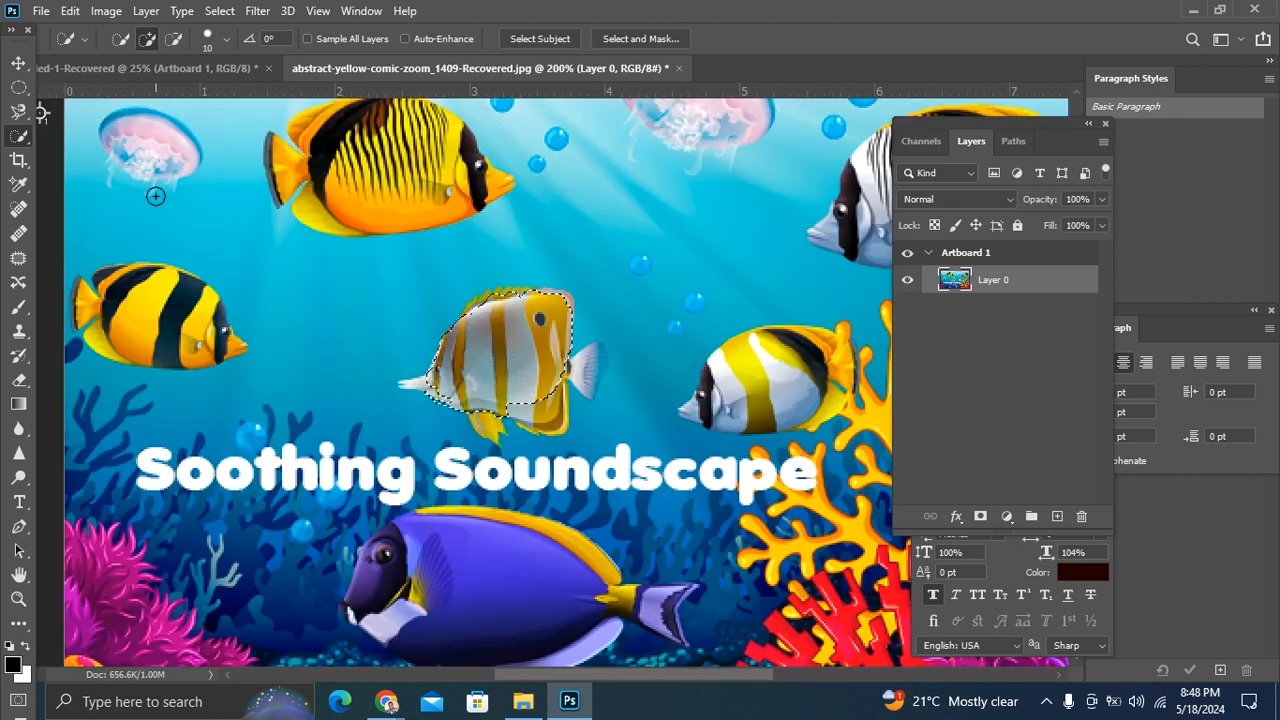
left_click(15, 186)
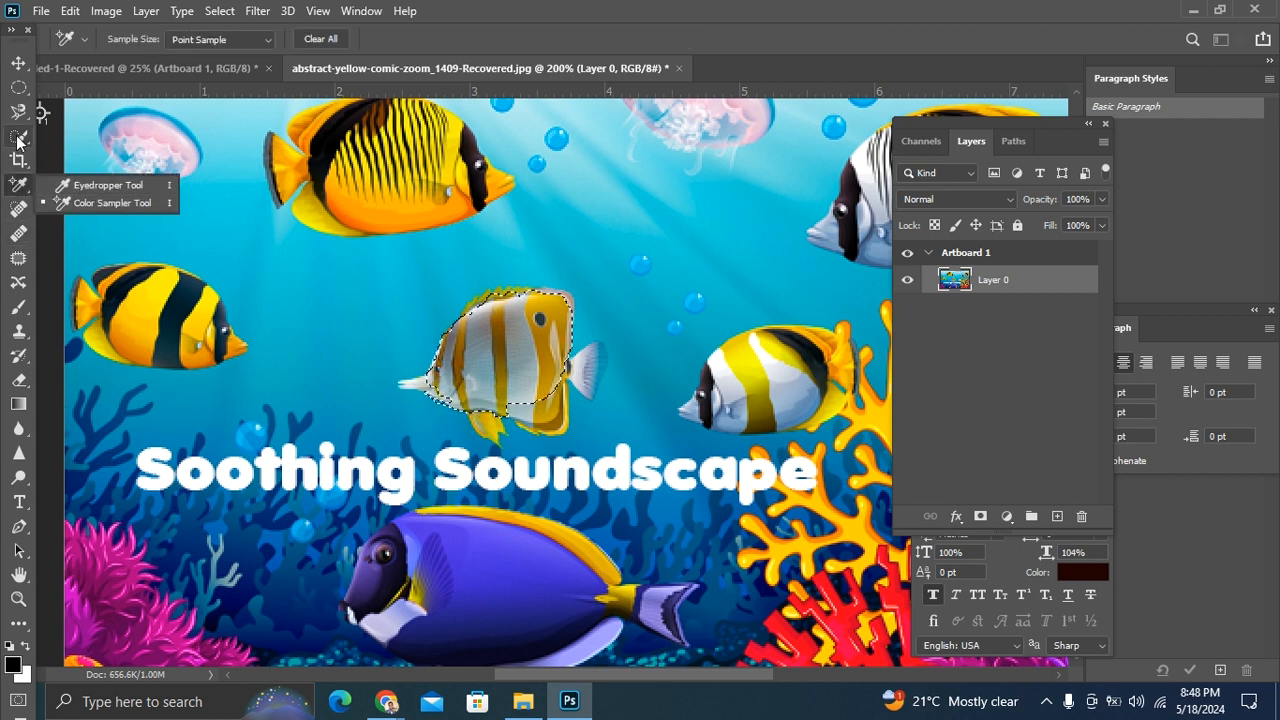
left_click(19, 139)
left_click(122, 172)
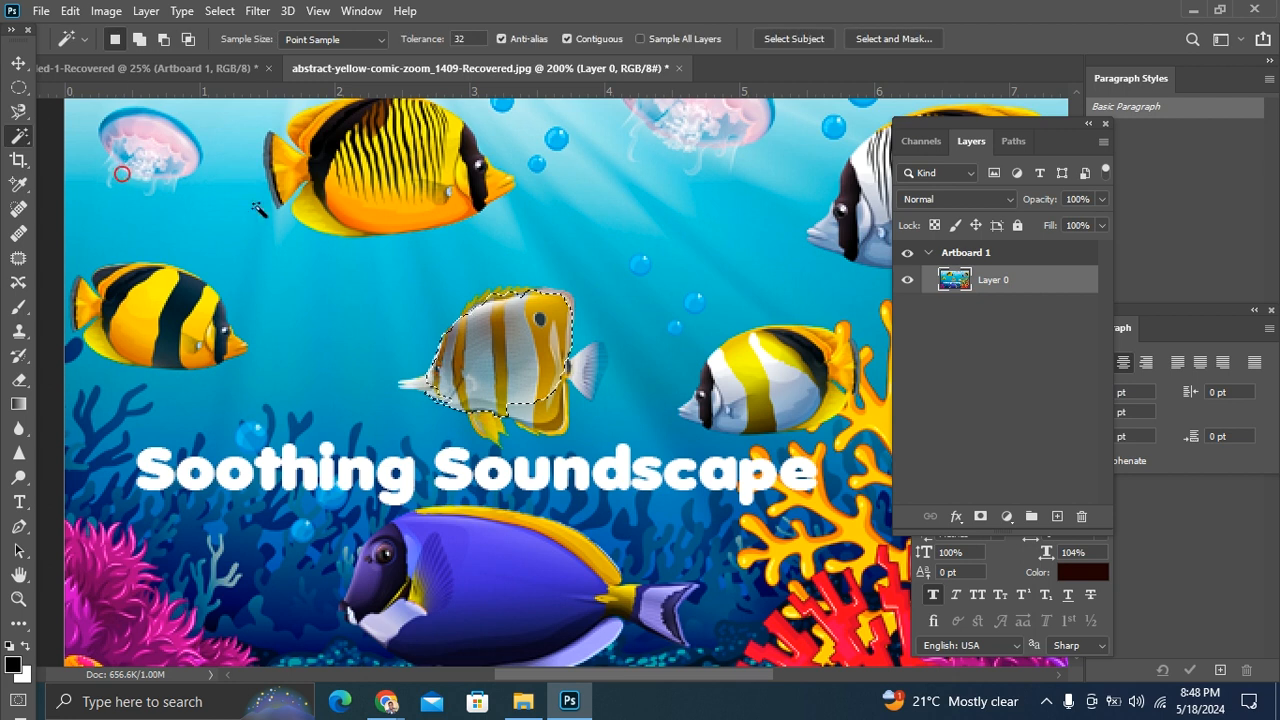
key("ctrl+minus")
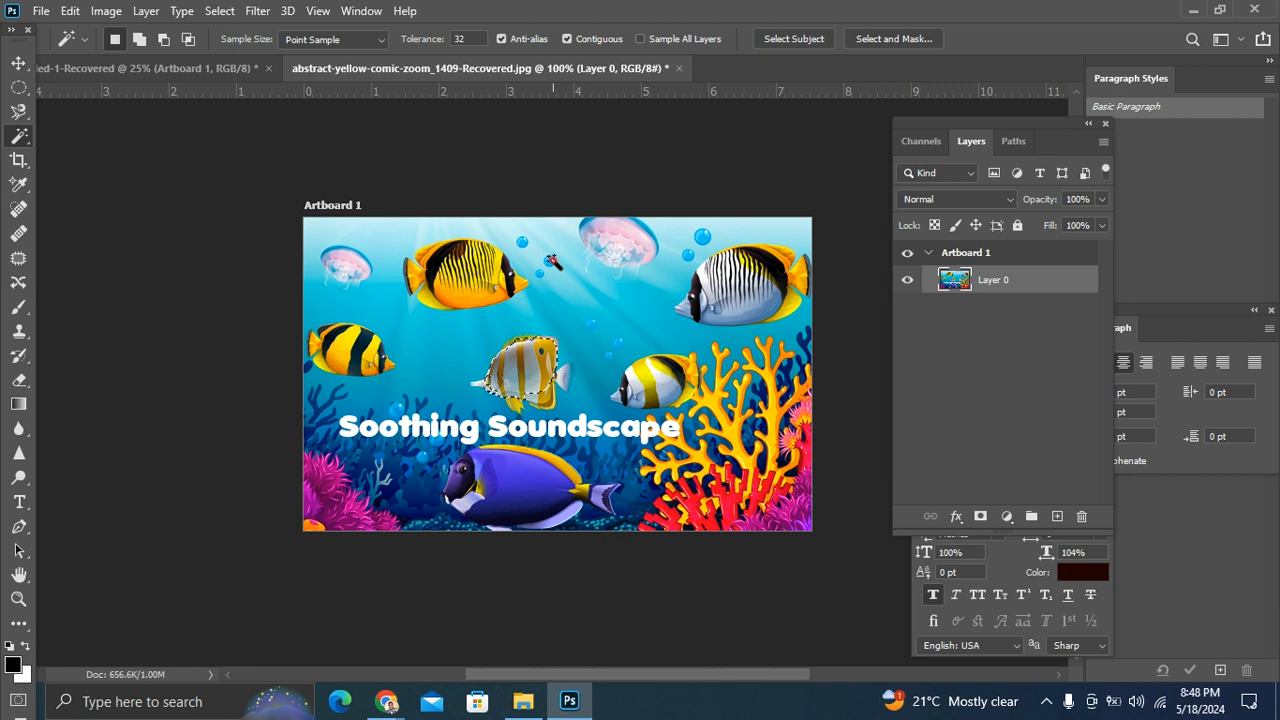
left_click(571, 285)
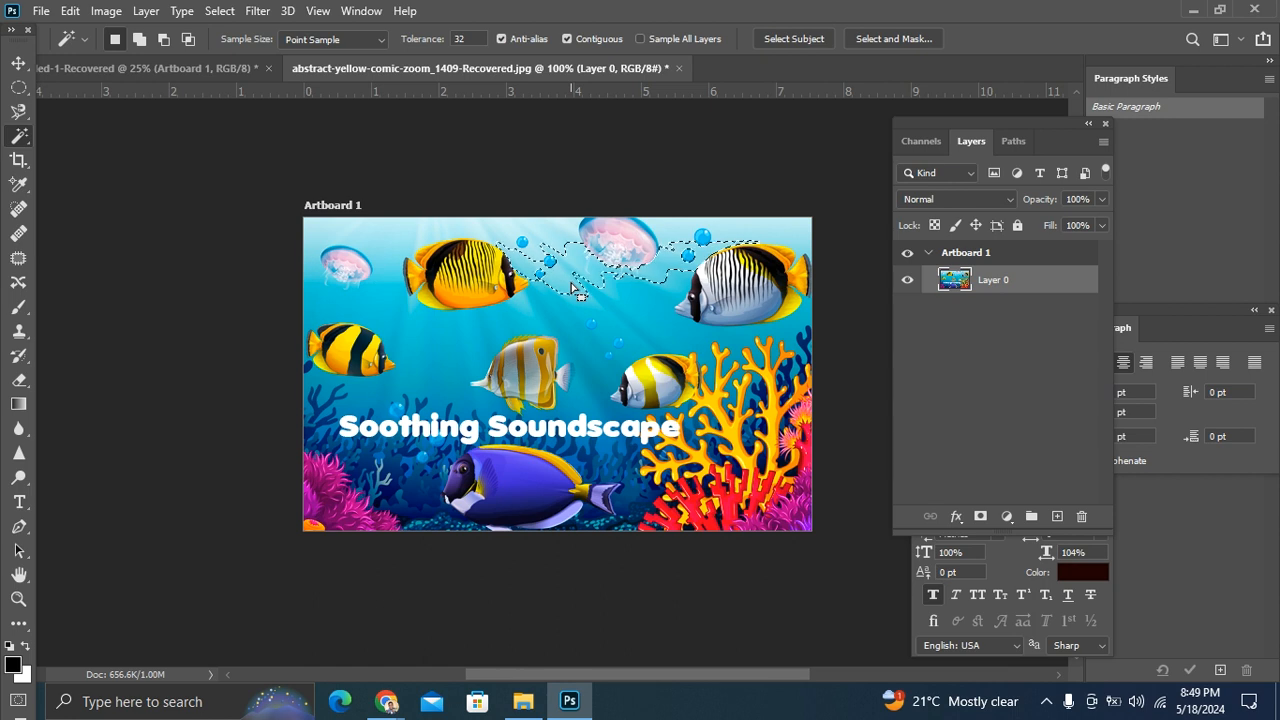
left_click(586, 316)
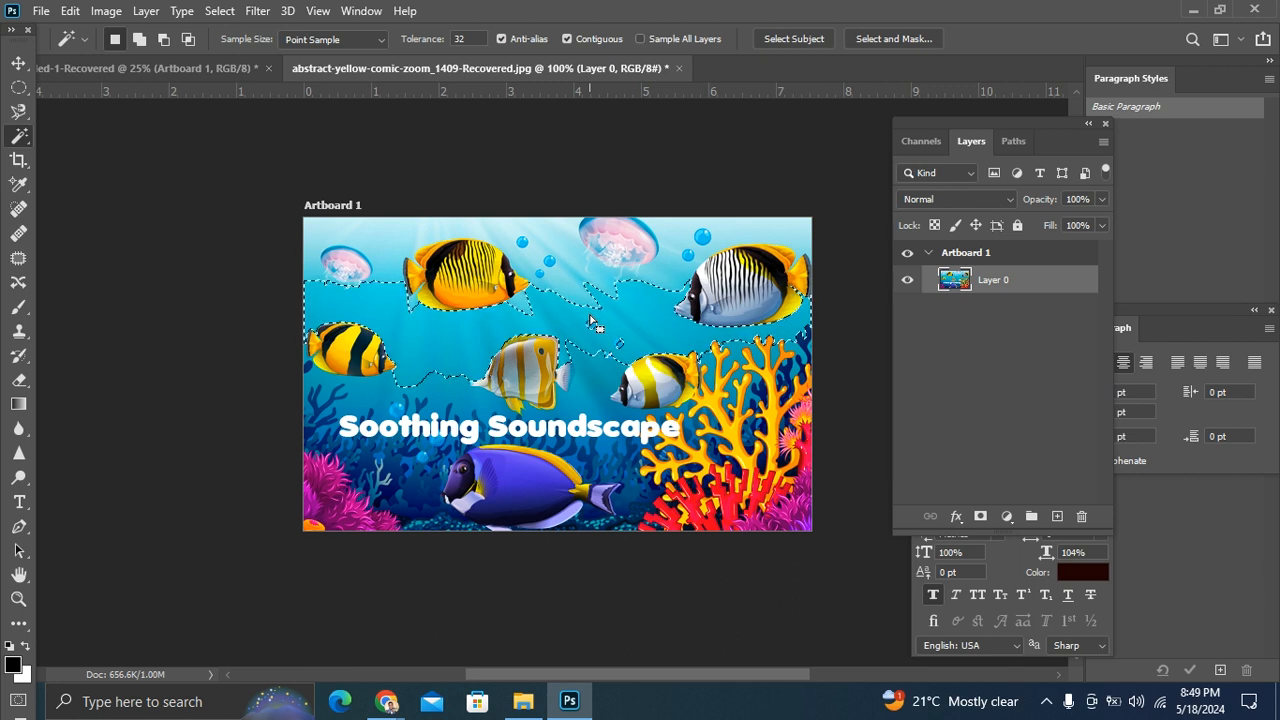
left_click(603, 453)
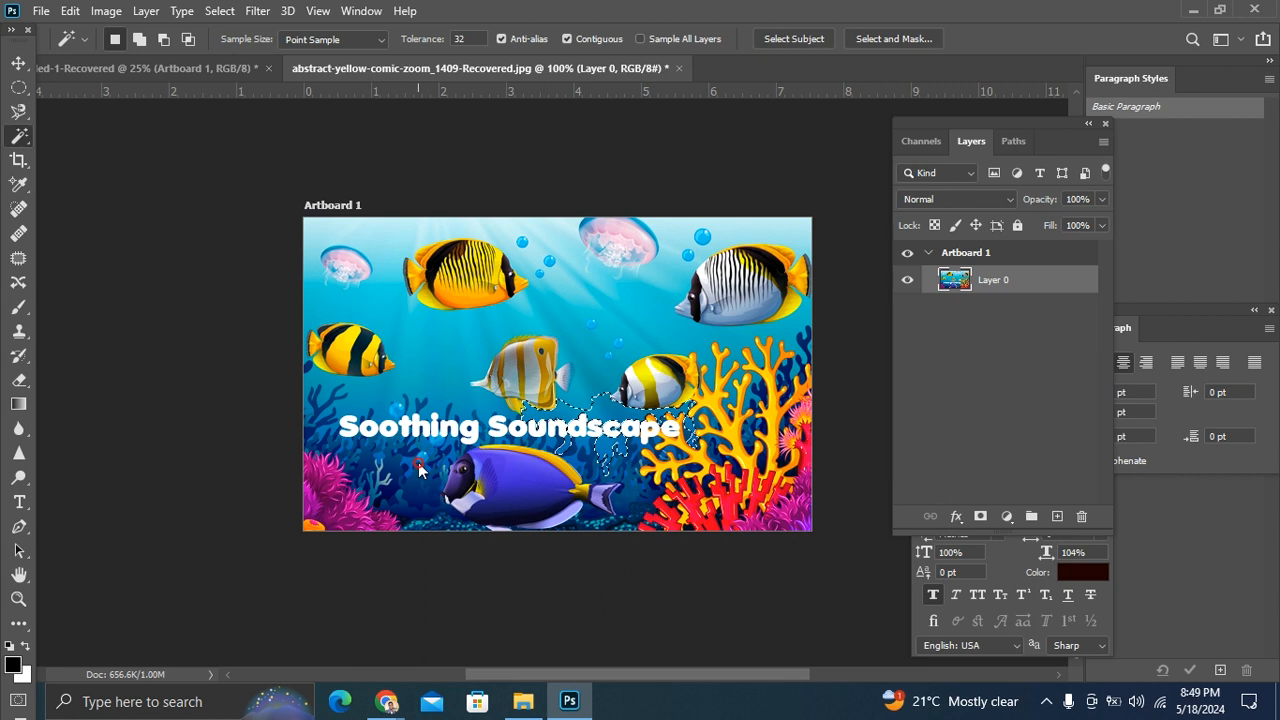
Step: Sample water with the Magic Wand above the title, beside the center fish, near the upper bubbles and by the striped fish, and deselect
left_click(417, 418)
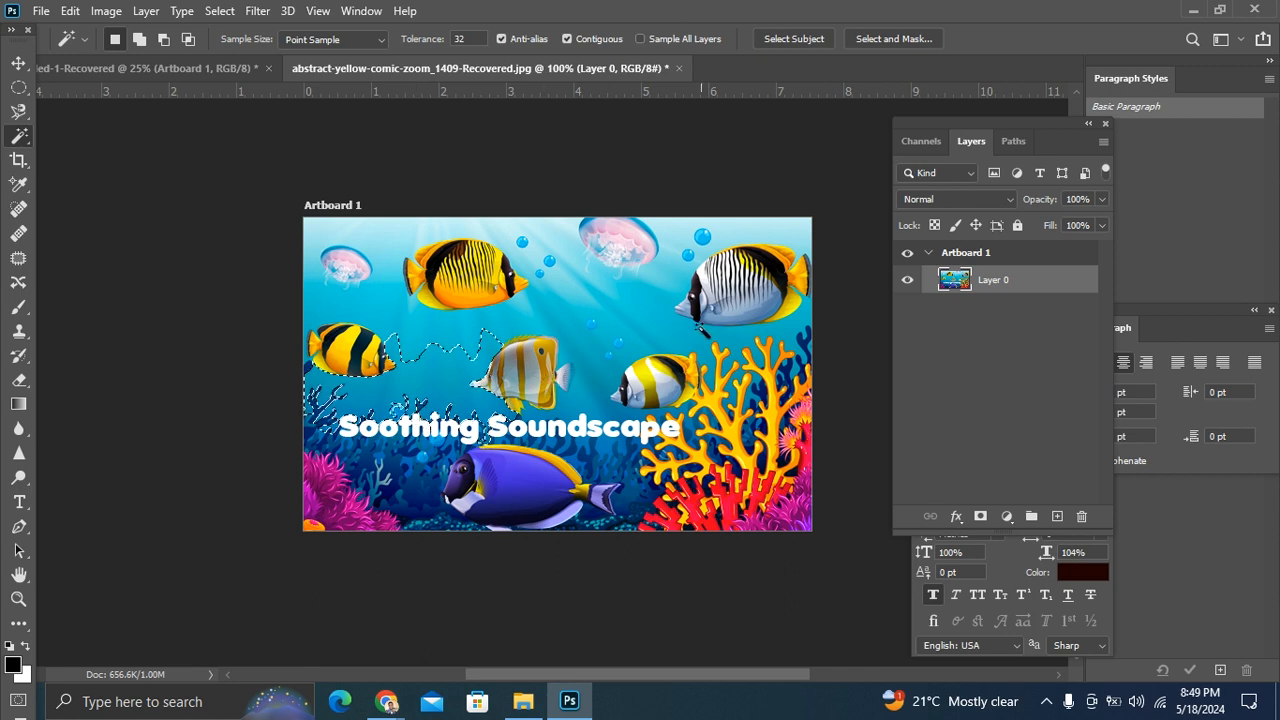
left_click(490, 340)
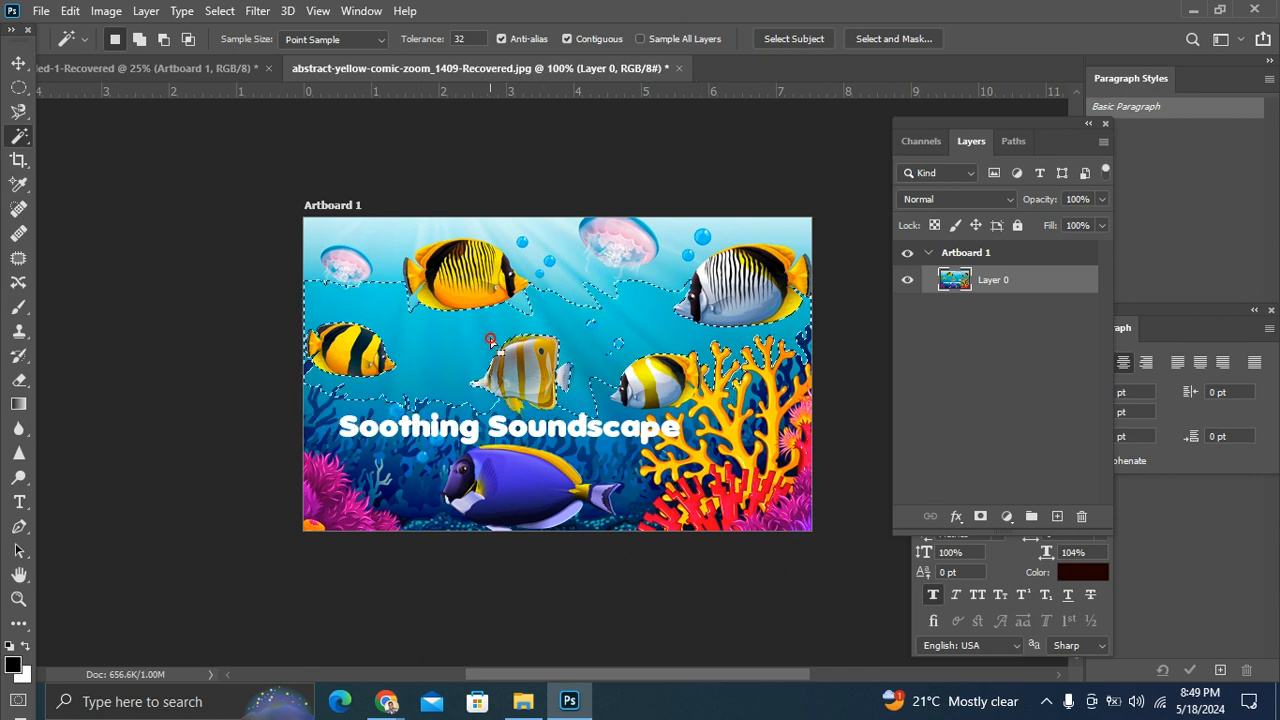
left_click(553, 258)
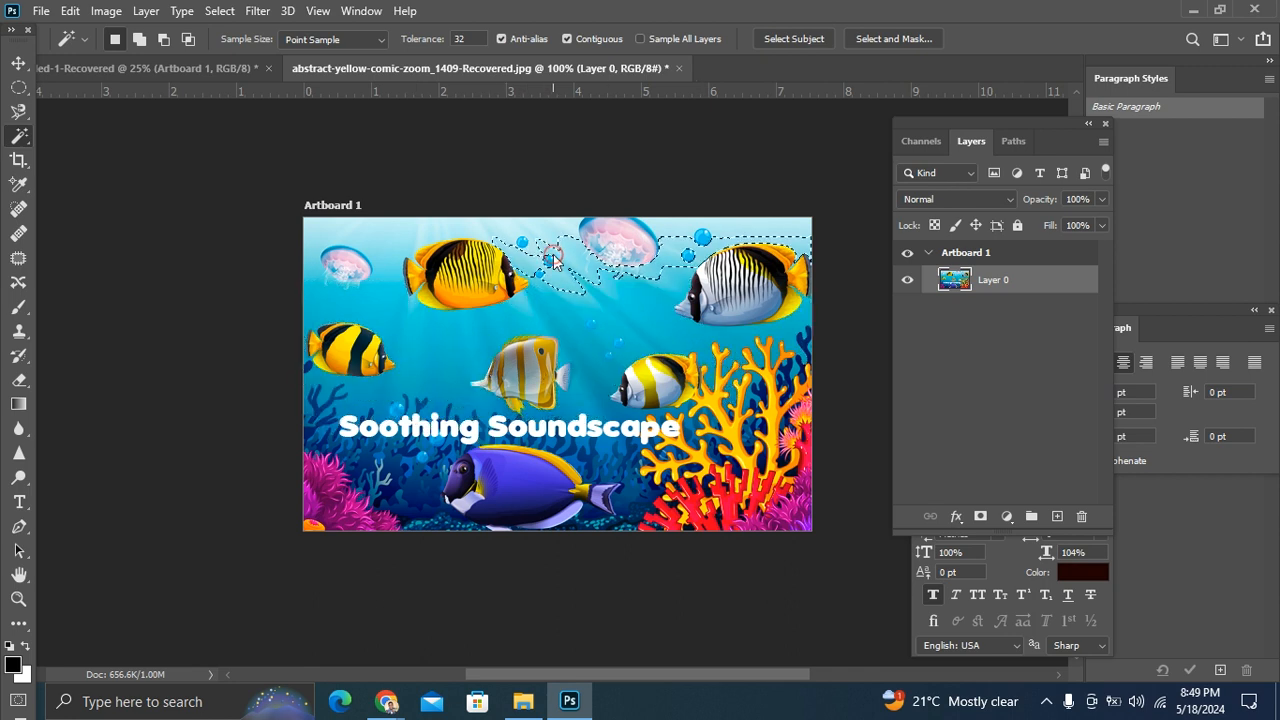
left_click(315, 323)
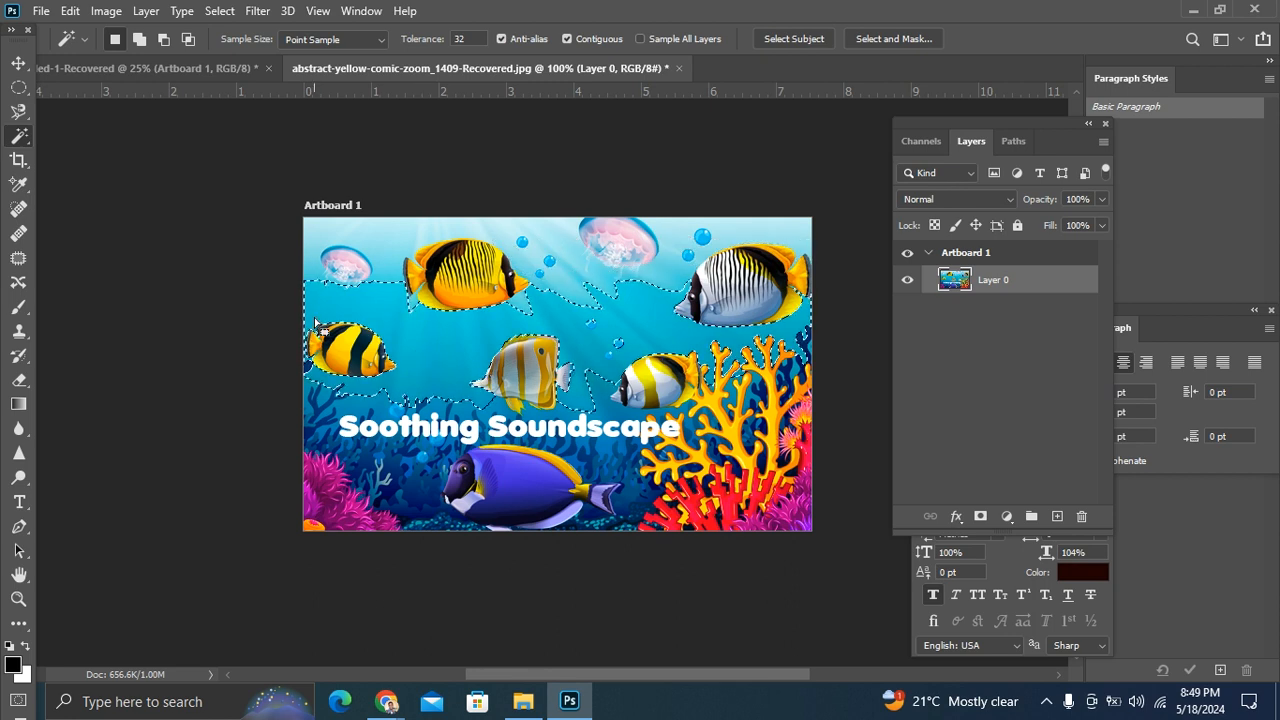
key("ctrl+d")
Step: Frame the coral corner of the image with the Crop tool, from the blue fish's tail to the corner edges
key("ctrl+plus")
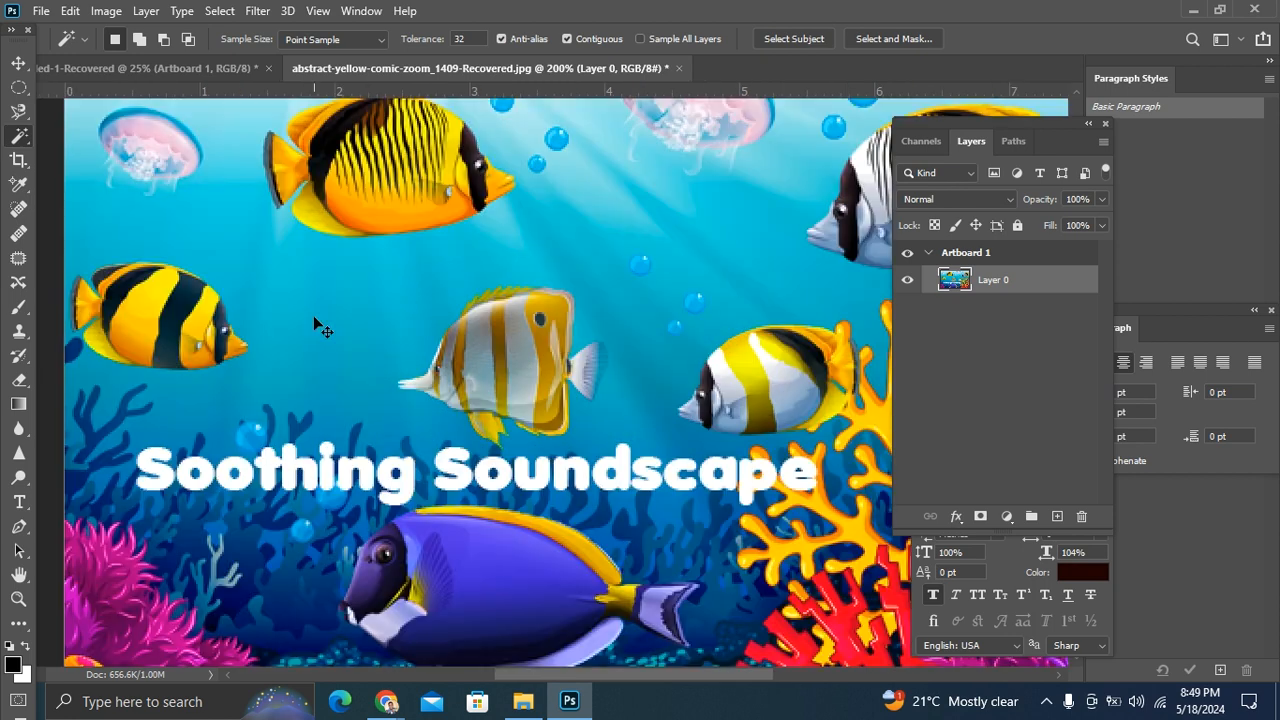
left_click(18, 160)
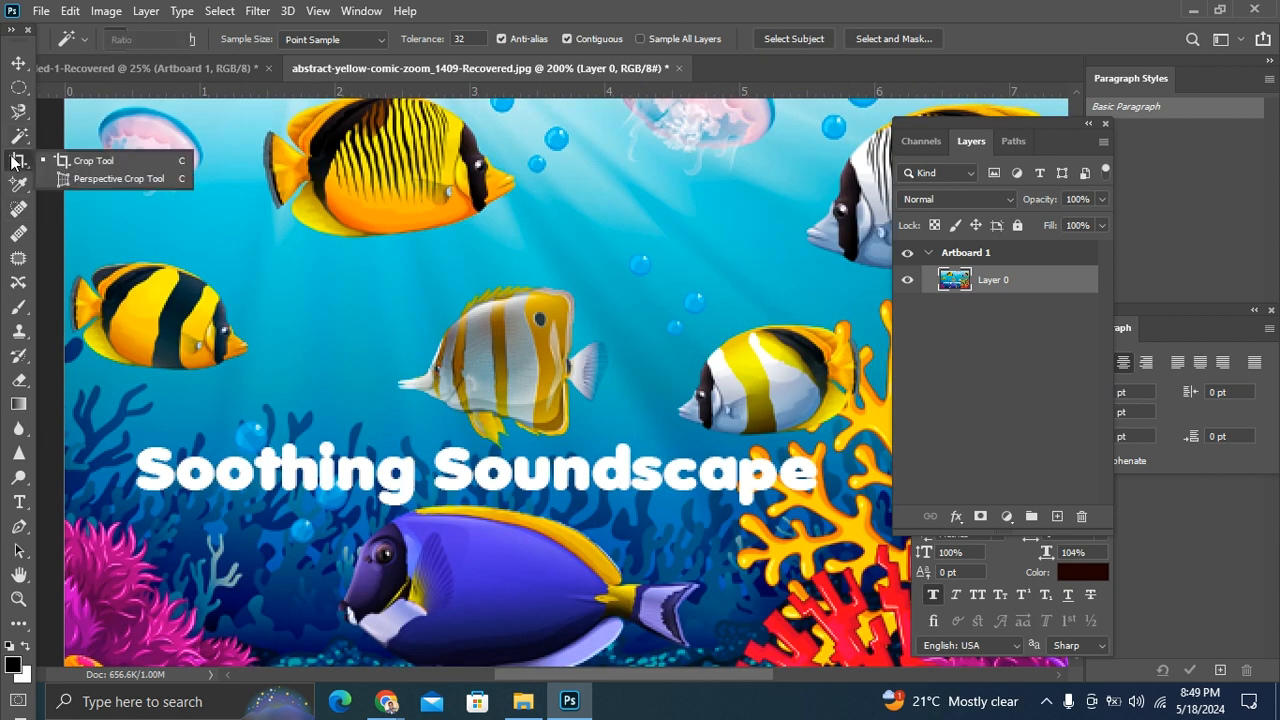
left_click(113, 164)
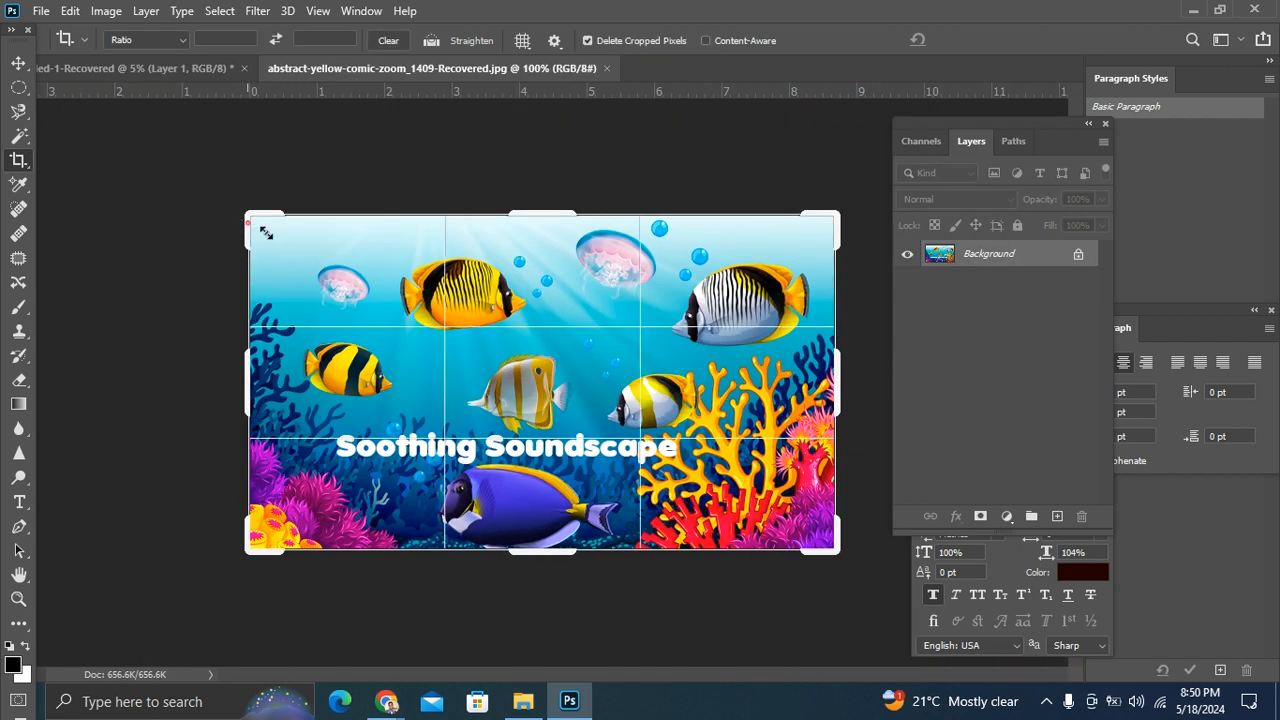
left_click_drag(265, 232, 428, 289)
mouse_move(497, 330)
left_mouse_down()
mouse_move(432, 318)
mouse_move(518, 335)
mouse_move(514, 345)
left_mouse_up()
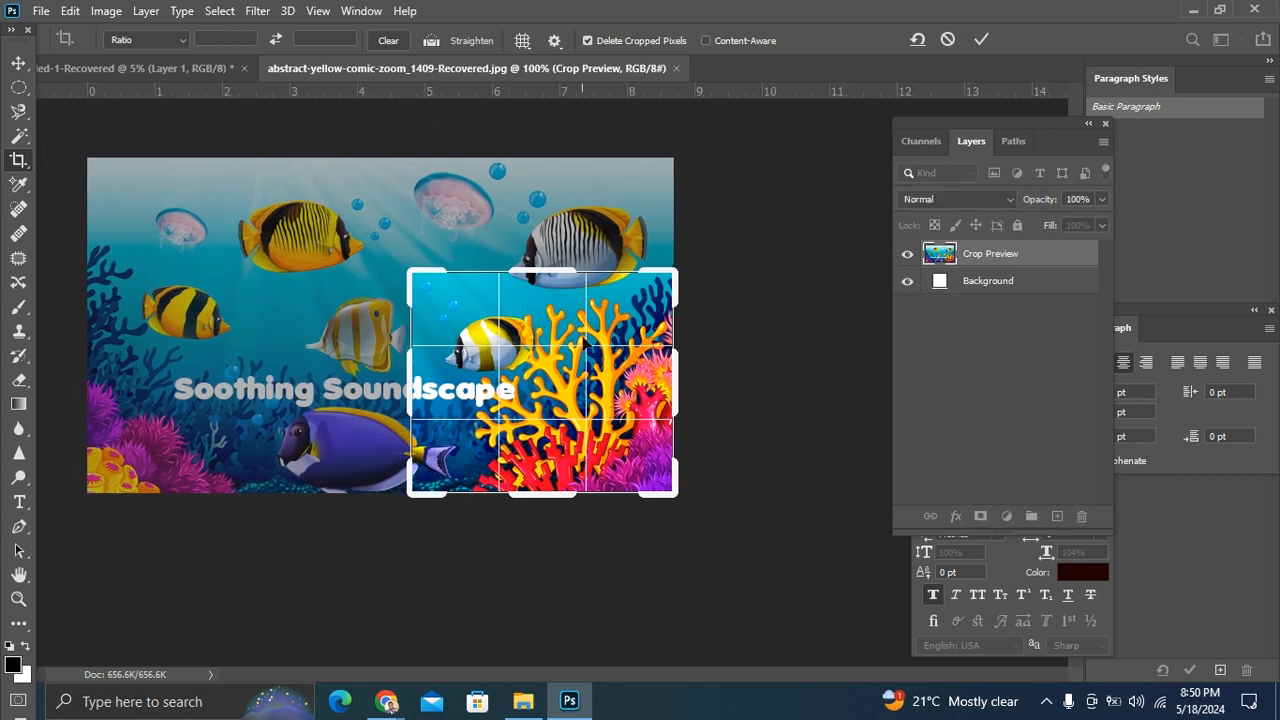
Step: Resize the frame to a full-height middle section of the image, apply the crop, and undo it
left_click_drag(414, 279, 290, 212)
left_click_drag(789, 246, 677, 249)
left_click_drag(416, 262, 465, 262)
left_click_drag(627, 254, 674, 220)
left_click_drag(411, 228, 398, 233)
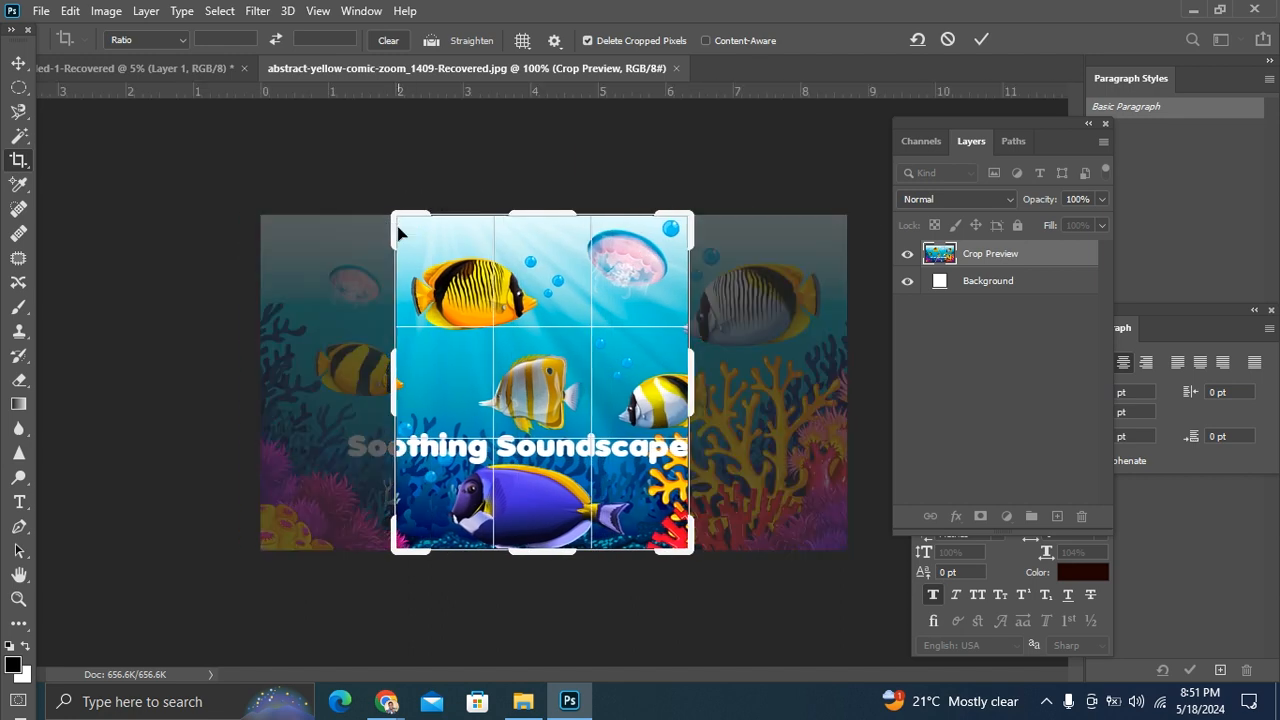
key("Return")
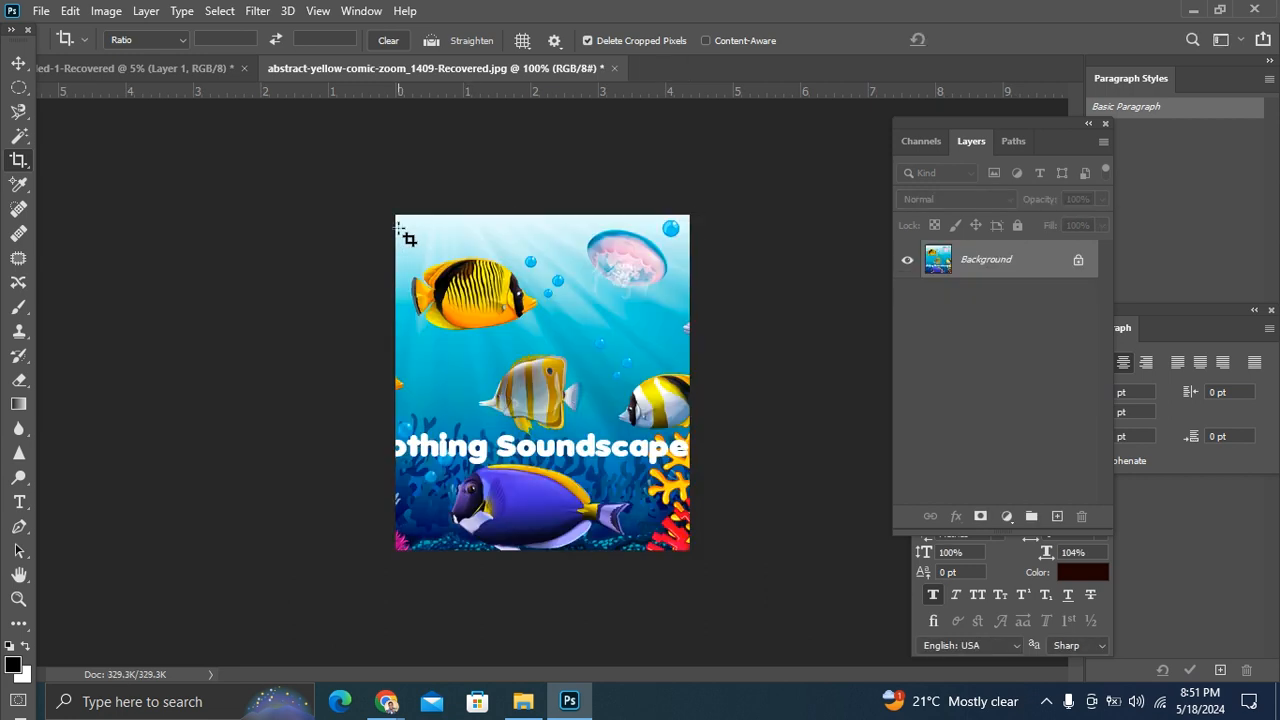
key("ctrl+z")
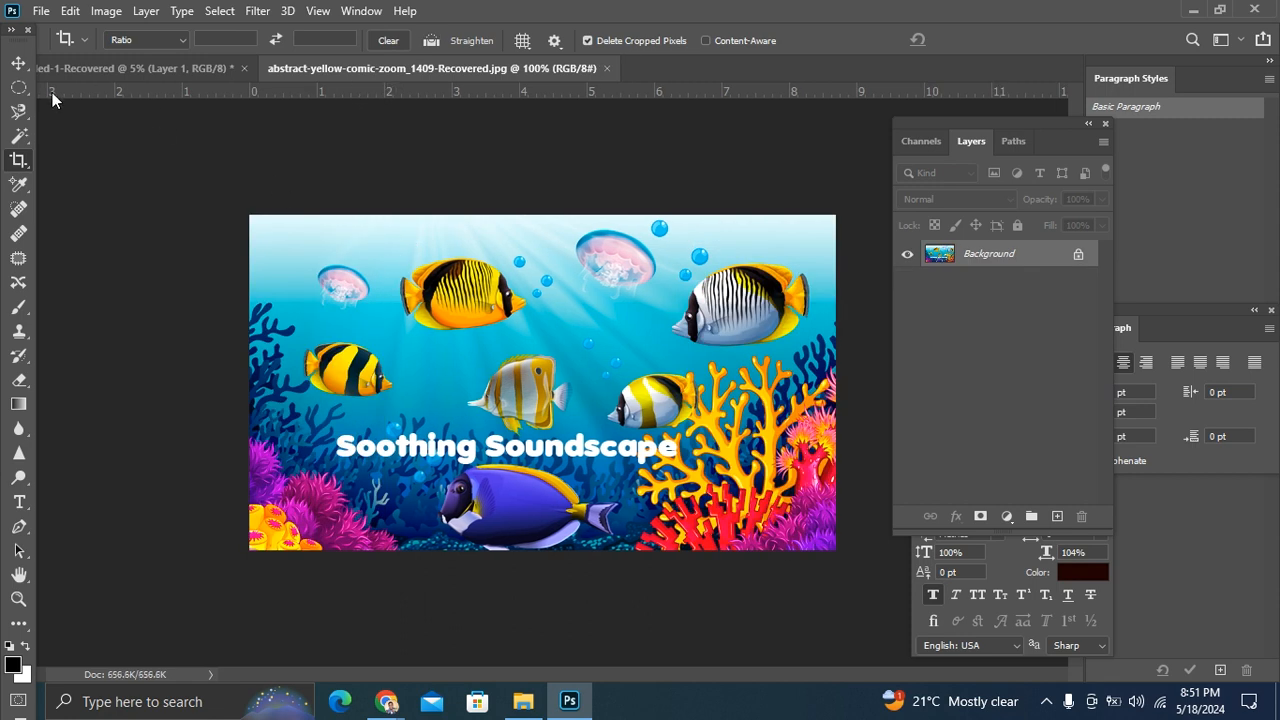
Step: Draw a Perspective Crop grid over the middle of the image and move its four corners into a slanted shape
right_click(20, 164)
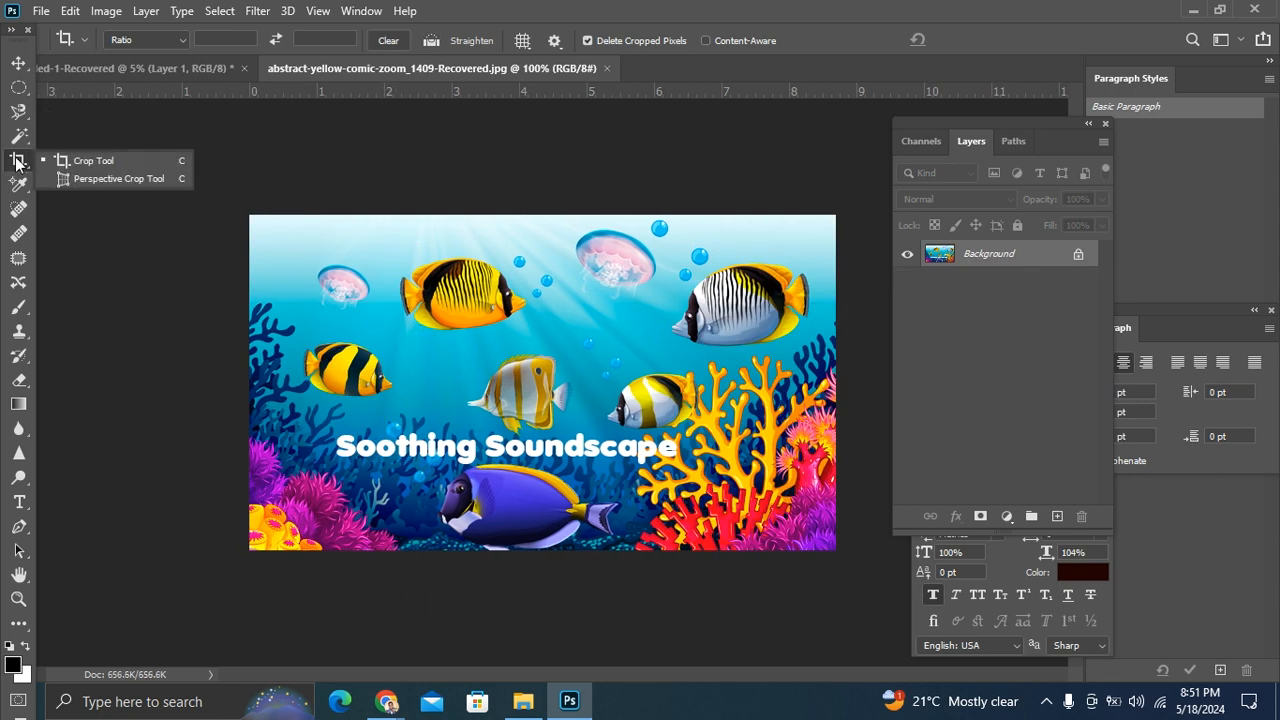
left_click(125, 180)
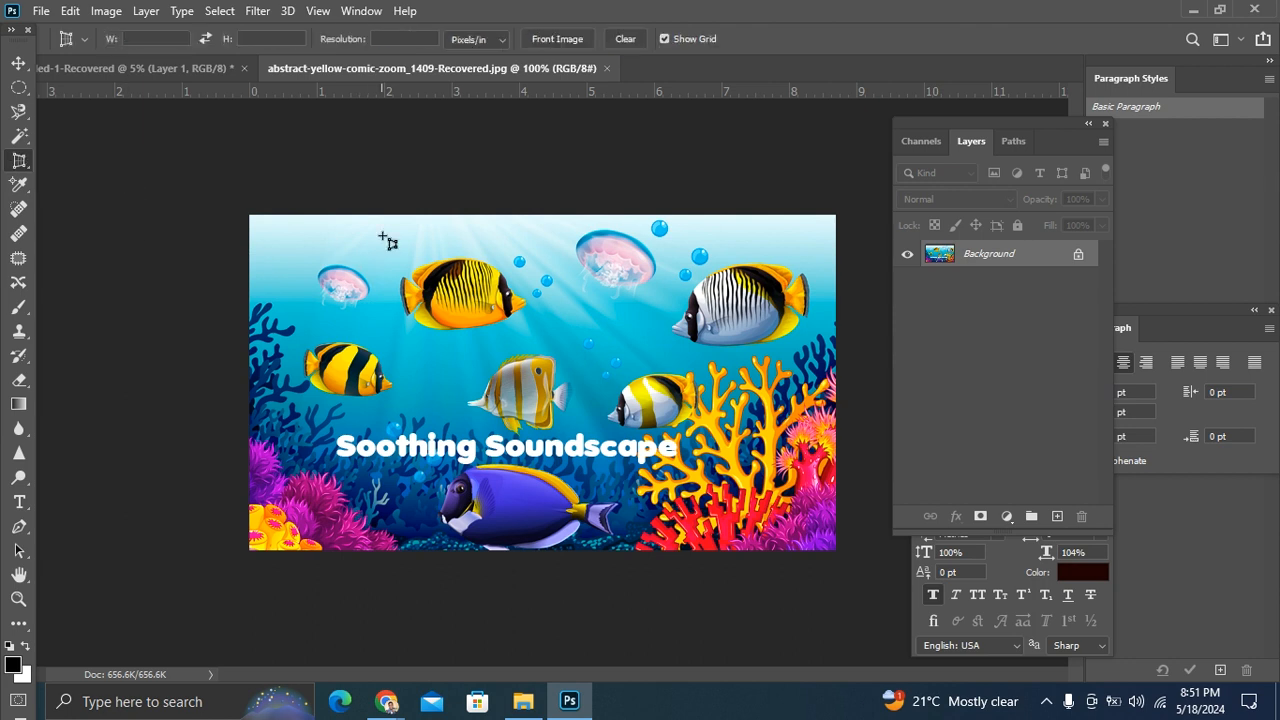
left_click_drag(384, 227, 749, 549)
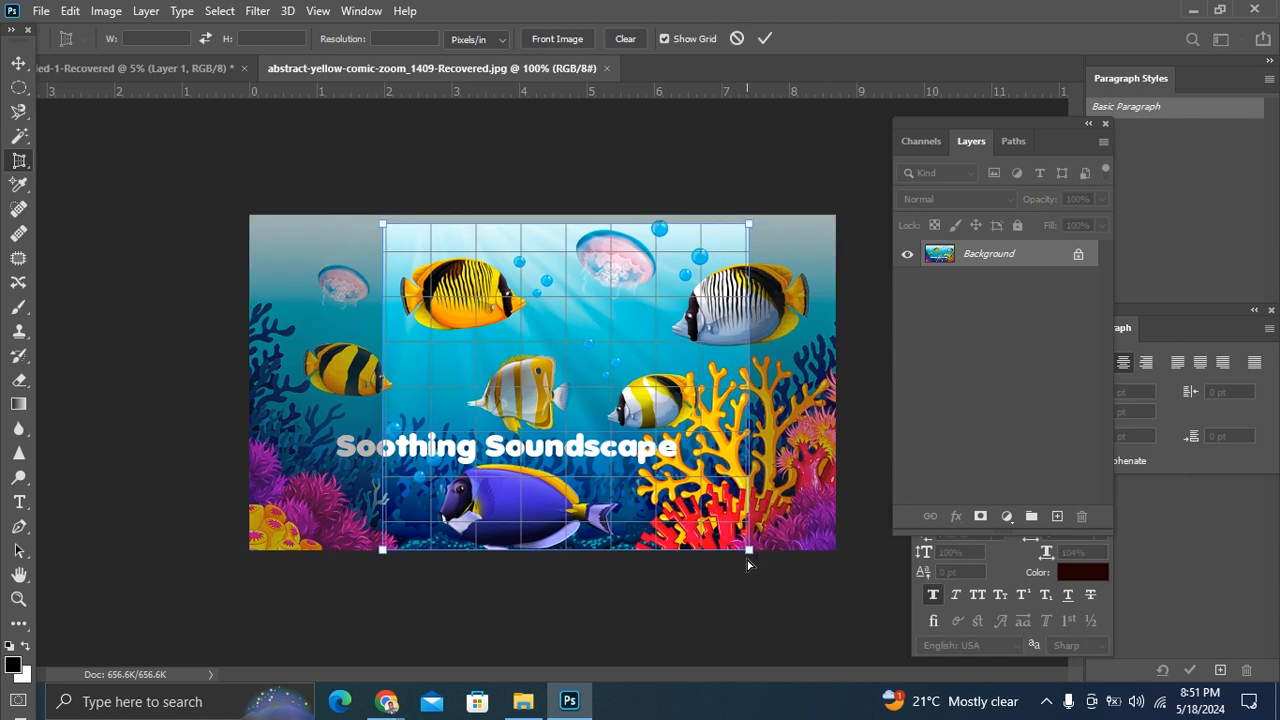
left_click_drag(749, 553, 668, 503)
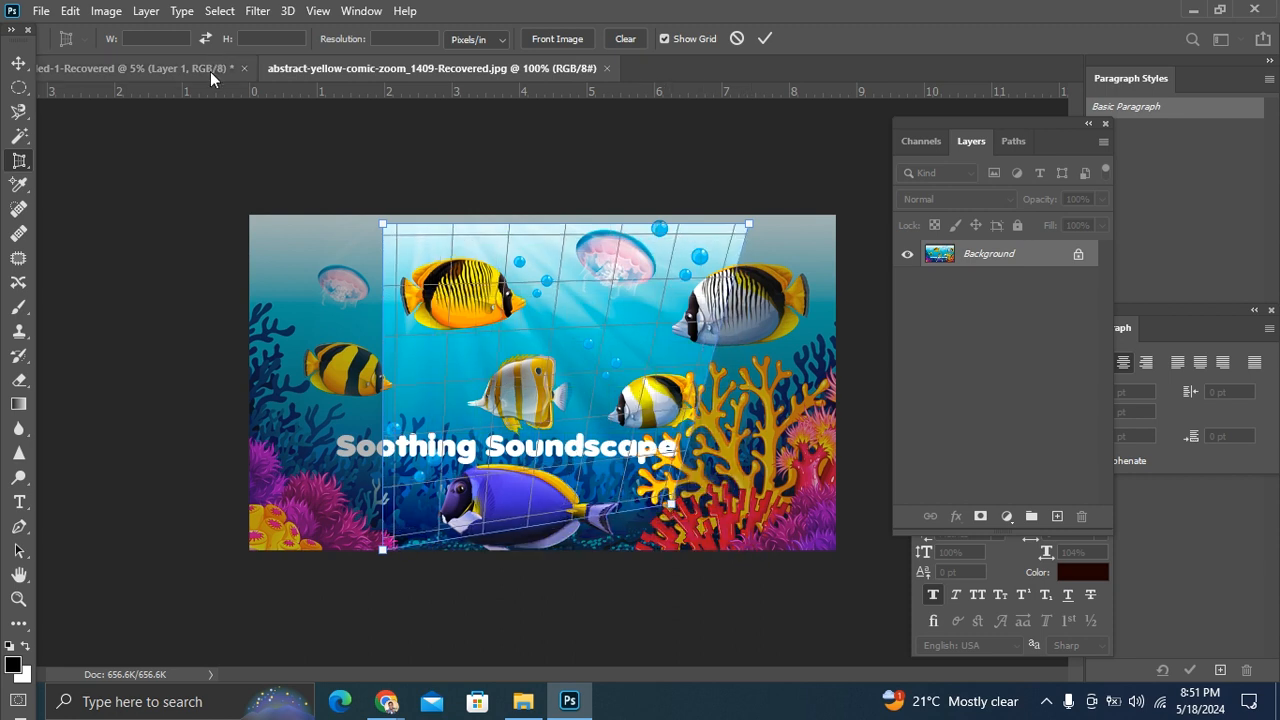
left_click_drag(385, 229, 460, 214)
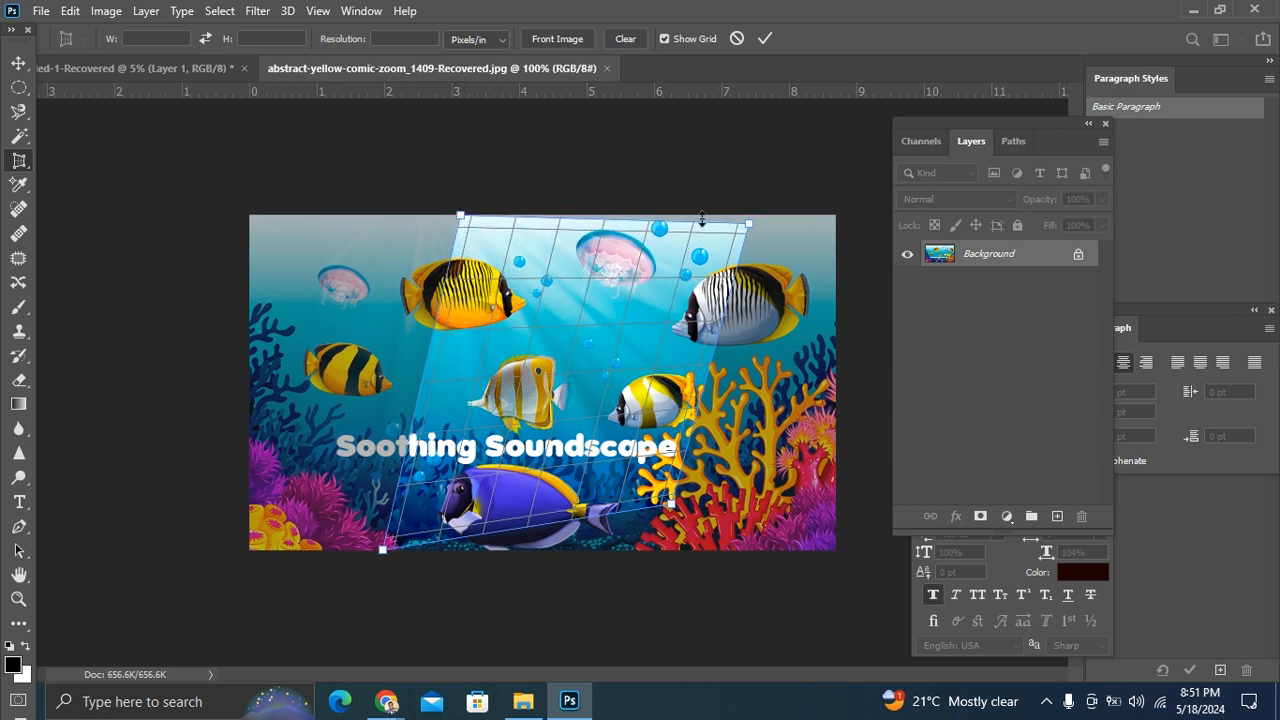
left_click_drag(749, 230, 733, 214)
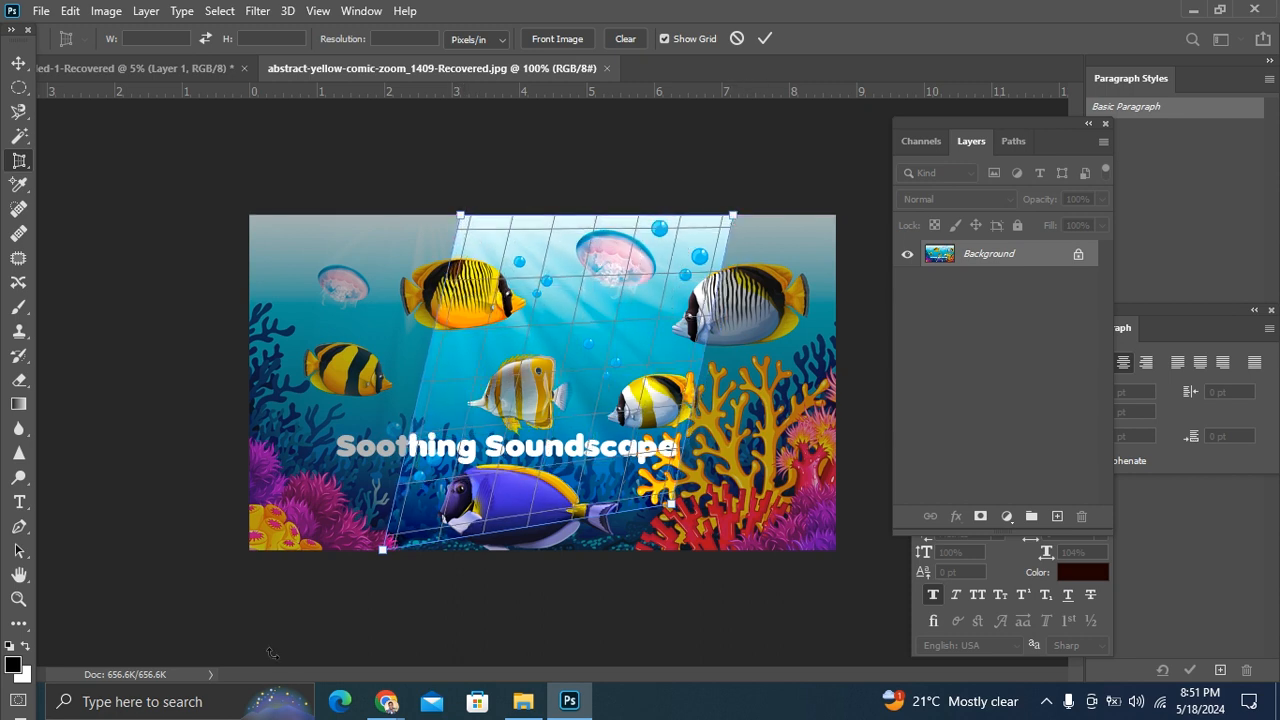
left_click_drag(387, 551, 382, 502)
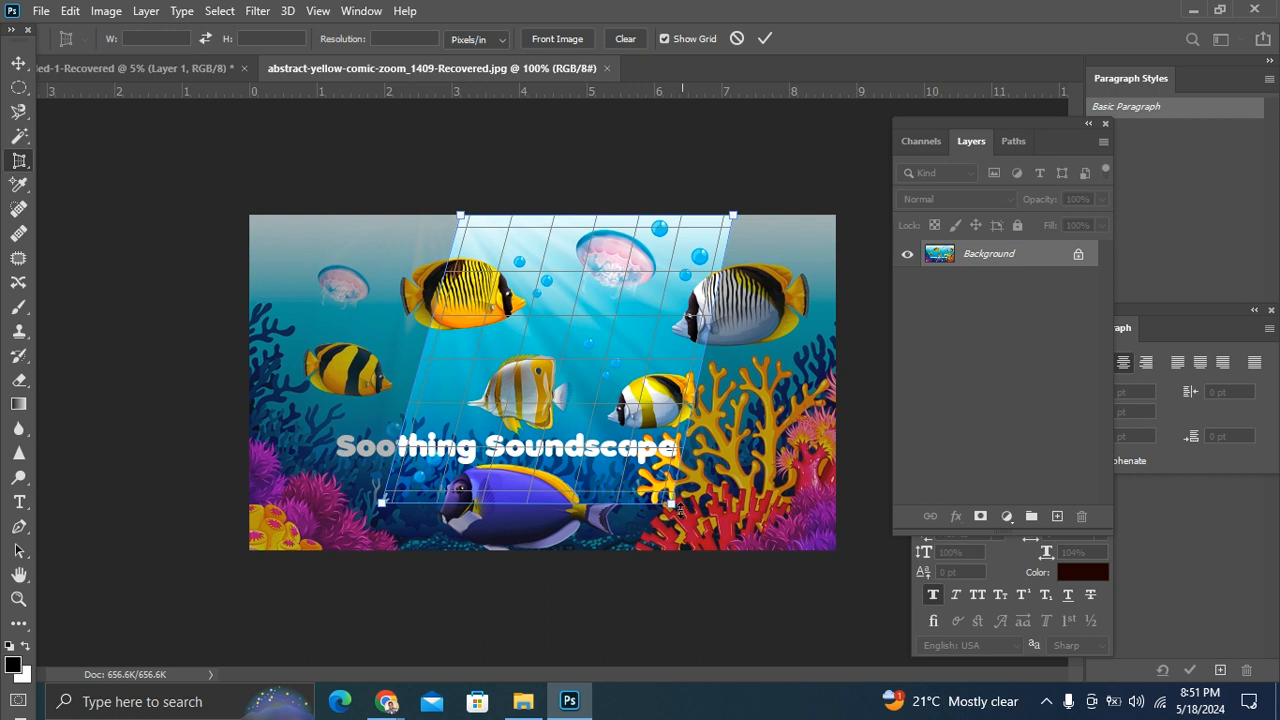
Step: Fine-tune the grid corner near the blue fish's tail, apply the perspective crop, and undo it
mouse_move(683, 517)
left_mouse_down()
mouse_move(701, 521)
mouse_move(689, 513)
left_mouse_up()
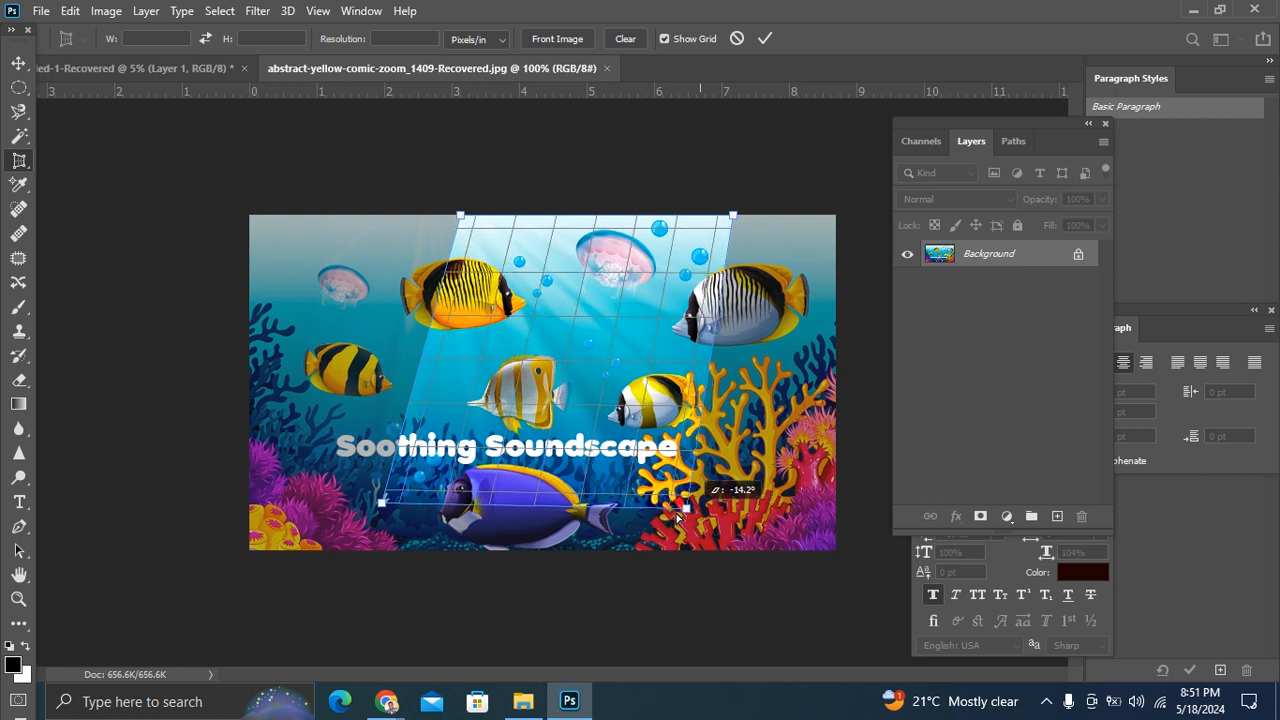
right_click(689, 515)
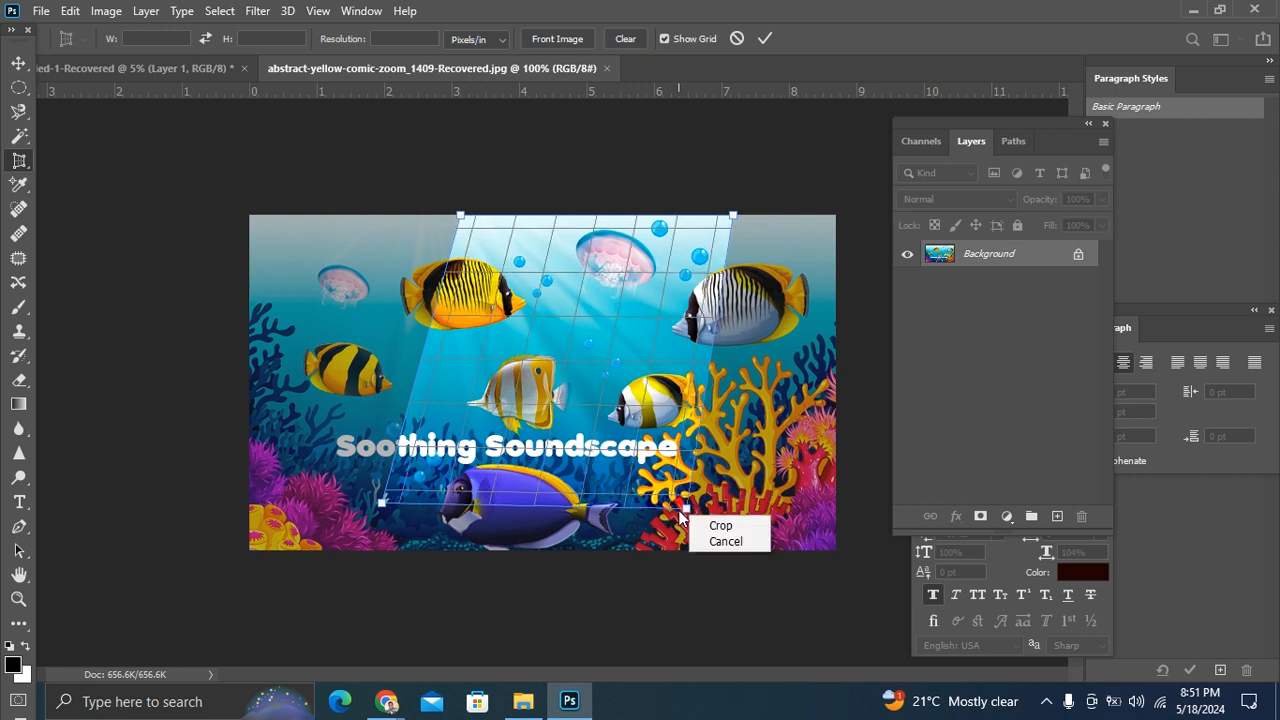
left_click(682, 512)
left_click_drag(683, 508, 677, 518)
key("Return")
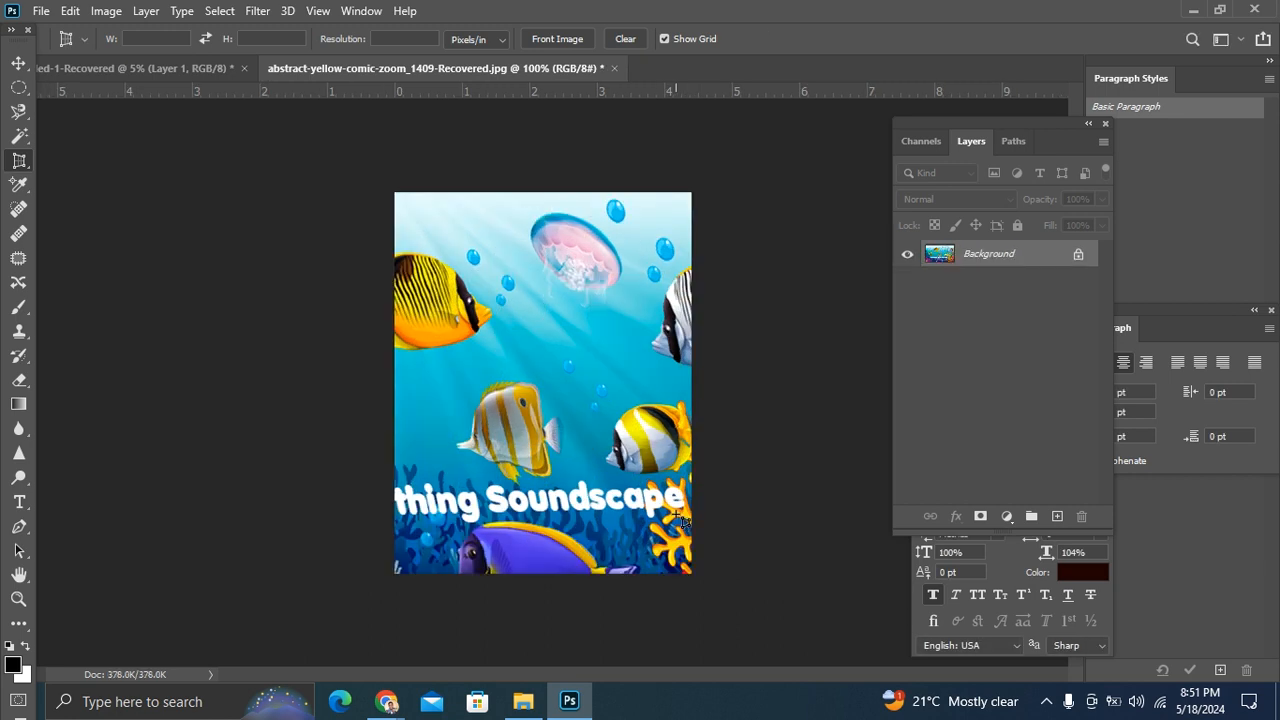
key("ctrl+z")
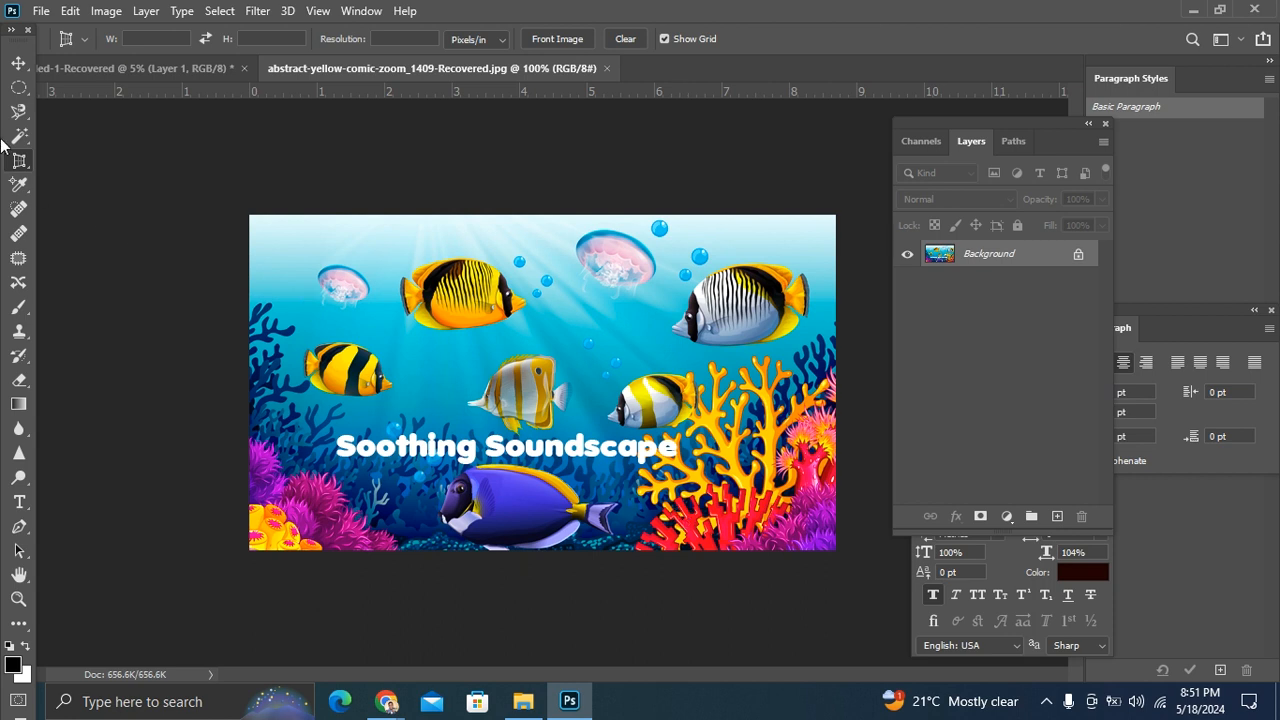
Step: Switch from the perspective crop to the Eyedropper tool
left_click(41, 11)
left_click(334, 172)
right_click(14, 162)
left_click(18, 184)
right_click(18, 184)
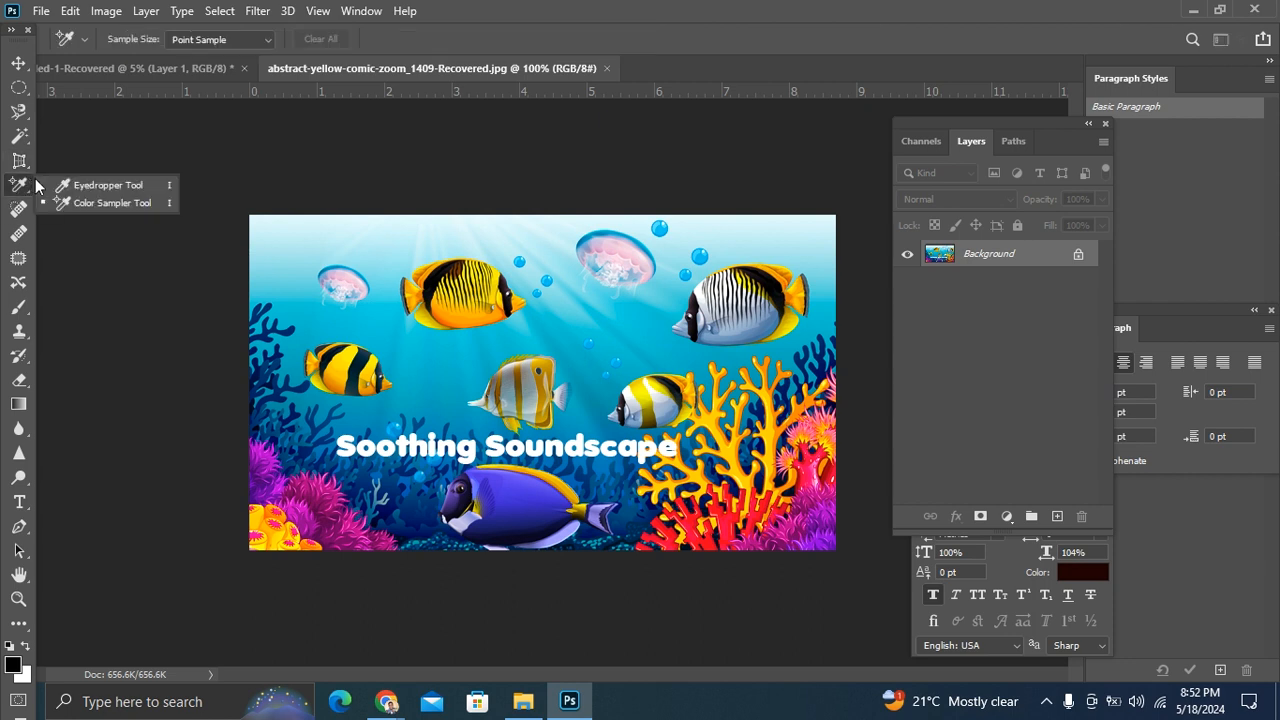
left_click(116, 188)
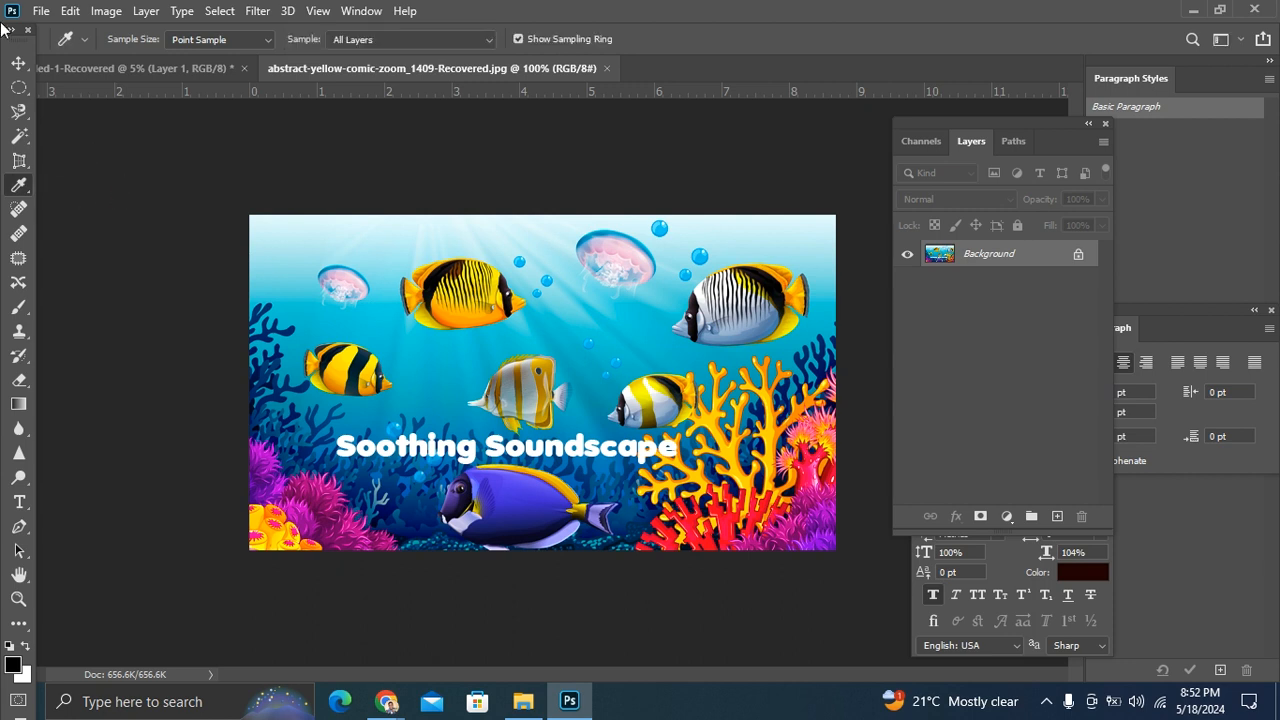
Step: Draw an ellipse about 190 by 195 px between the center fish and the coral, and dismiss its shape properties
left_click(17, 627)
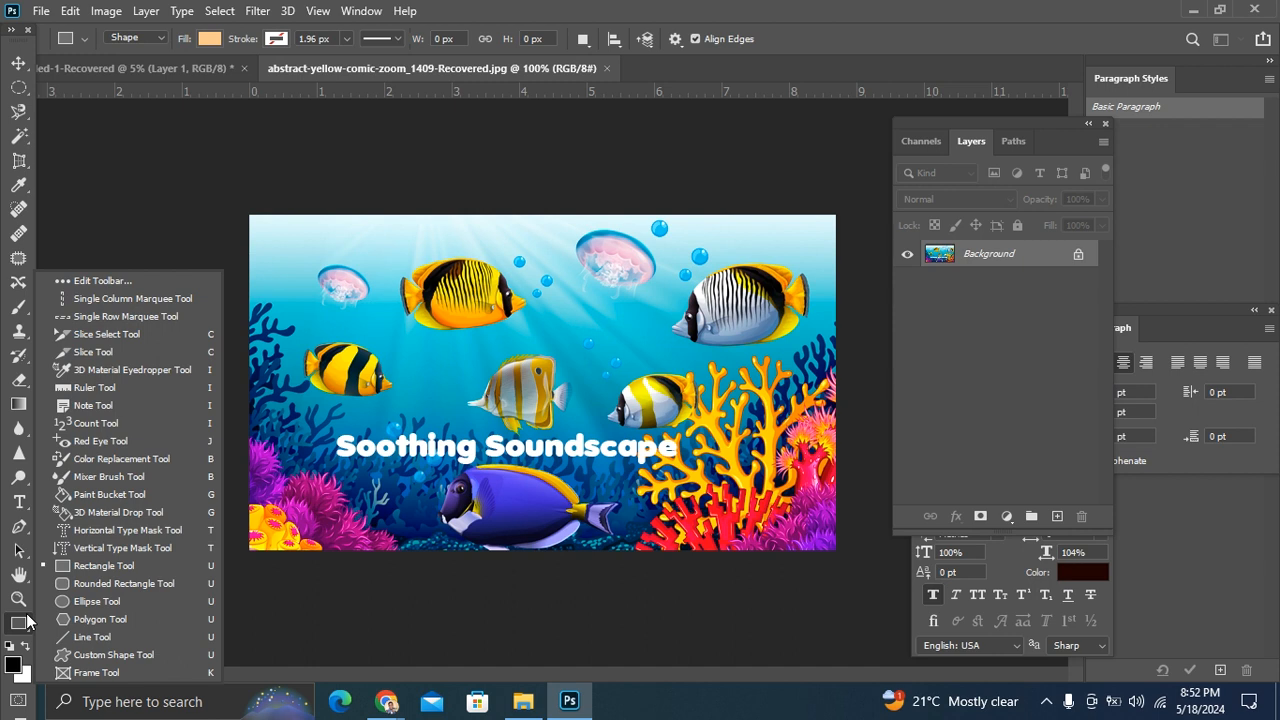
left_click(105, 600)
left_click_drag(543, 285, 732, 468)
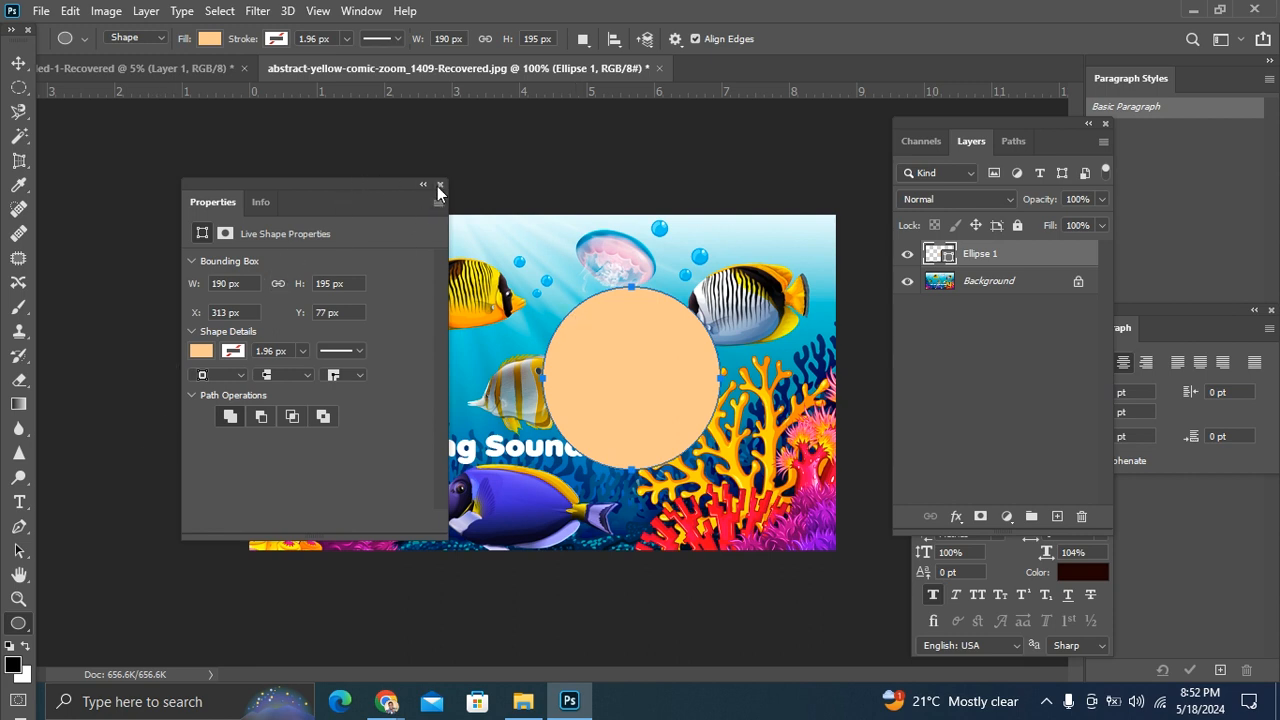
left_click(439, 187)
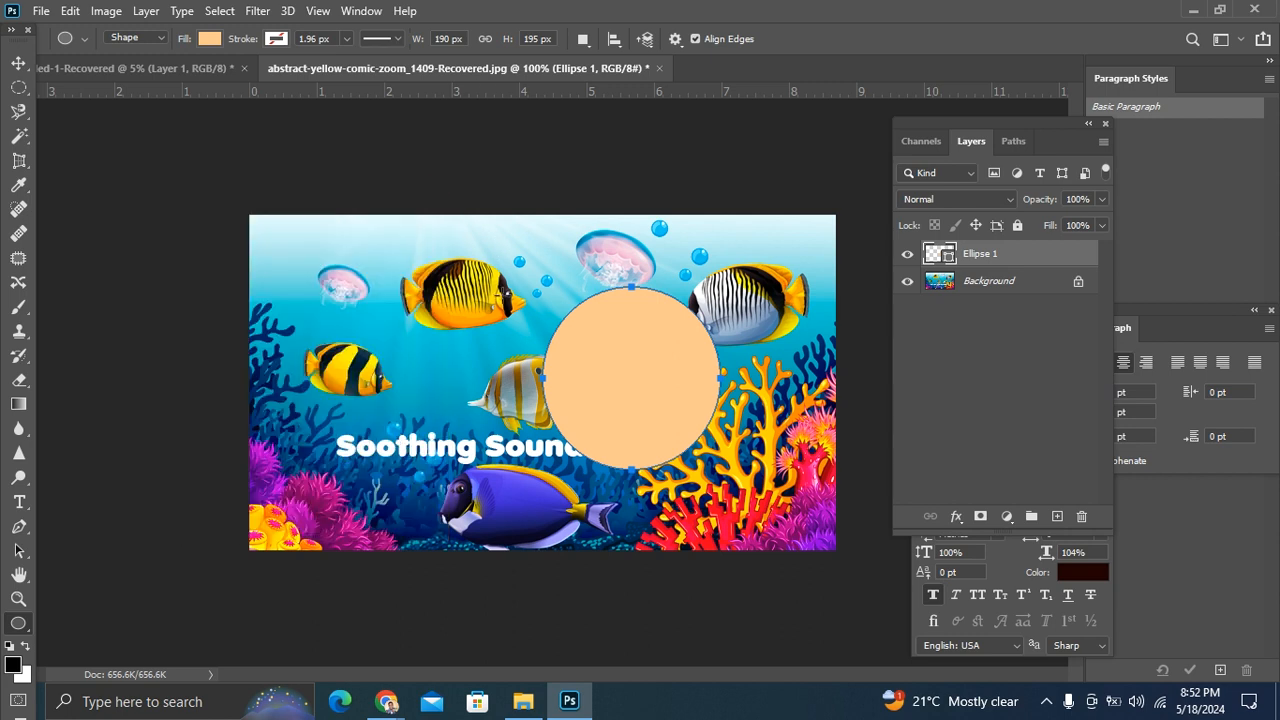
Step: Fill the ellipse with red from the recently used colors, then change the fill to yellow
left_click(209, 39)
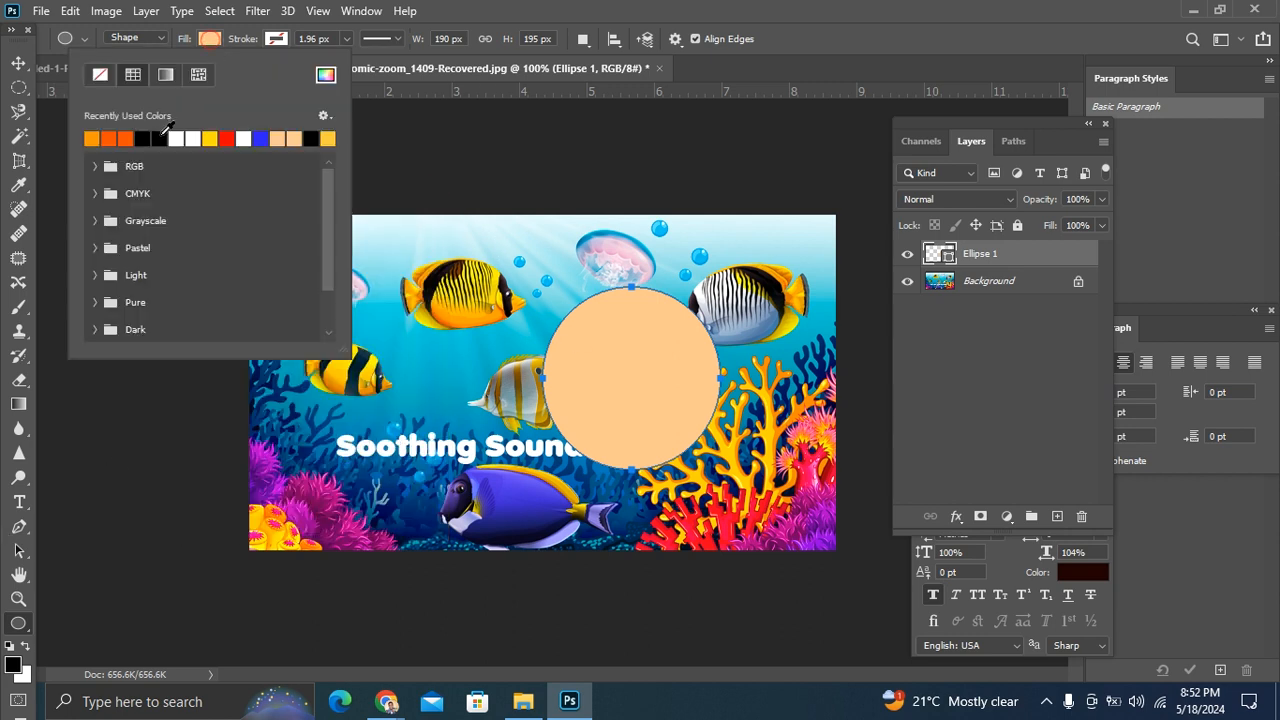
left_click(228, 138)
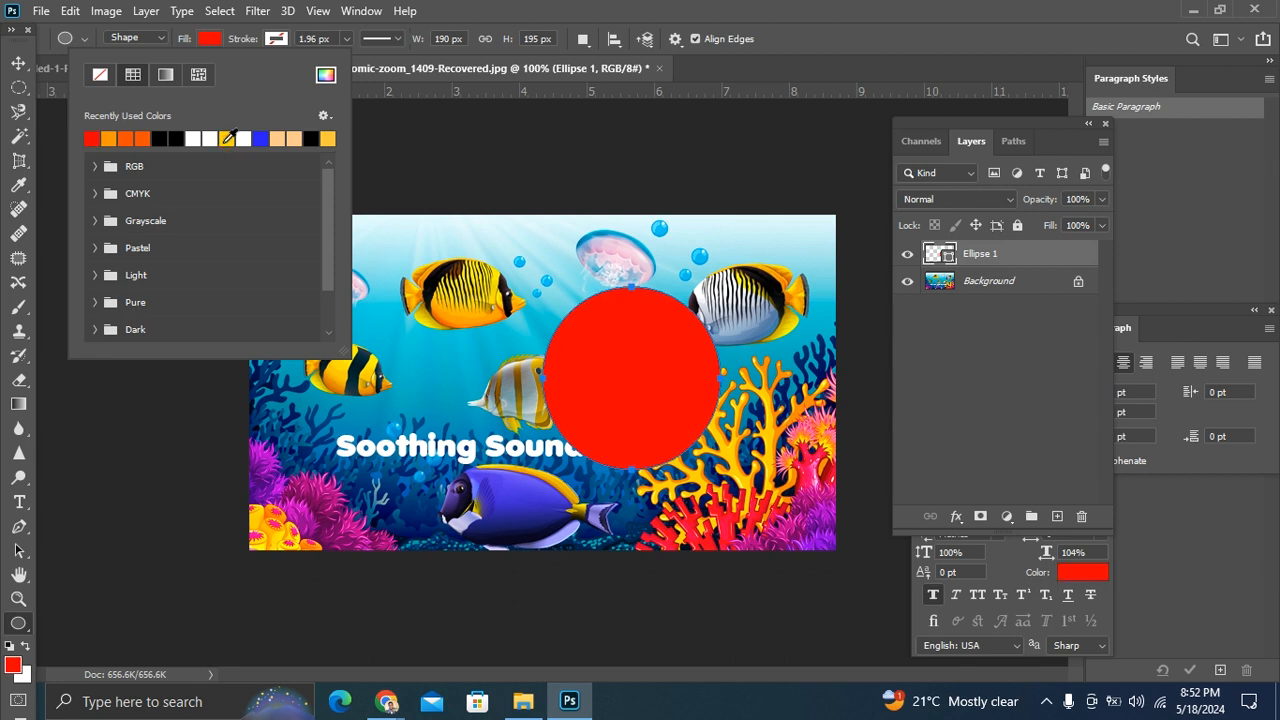
left_click(230, 136)
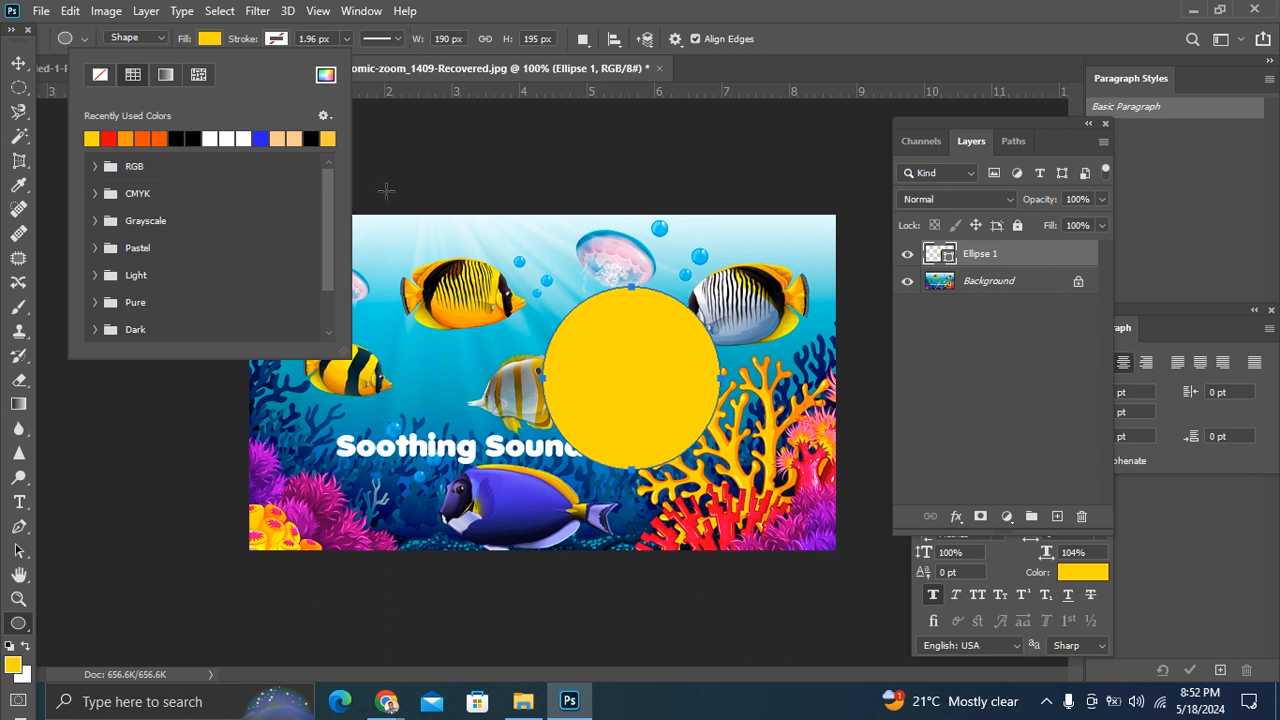
left_click(608, 294)
left_click(655, 270)
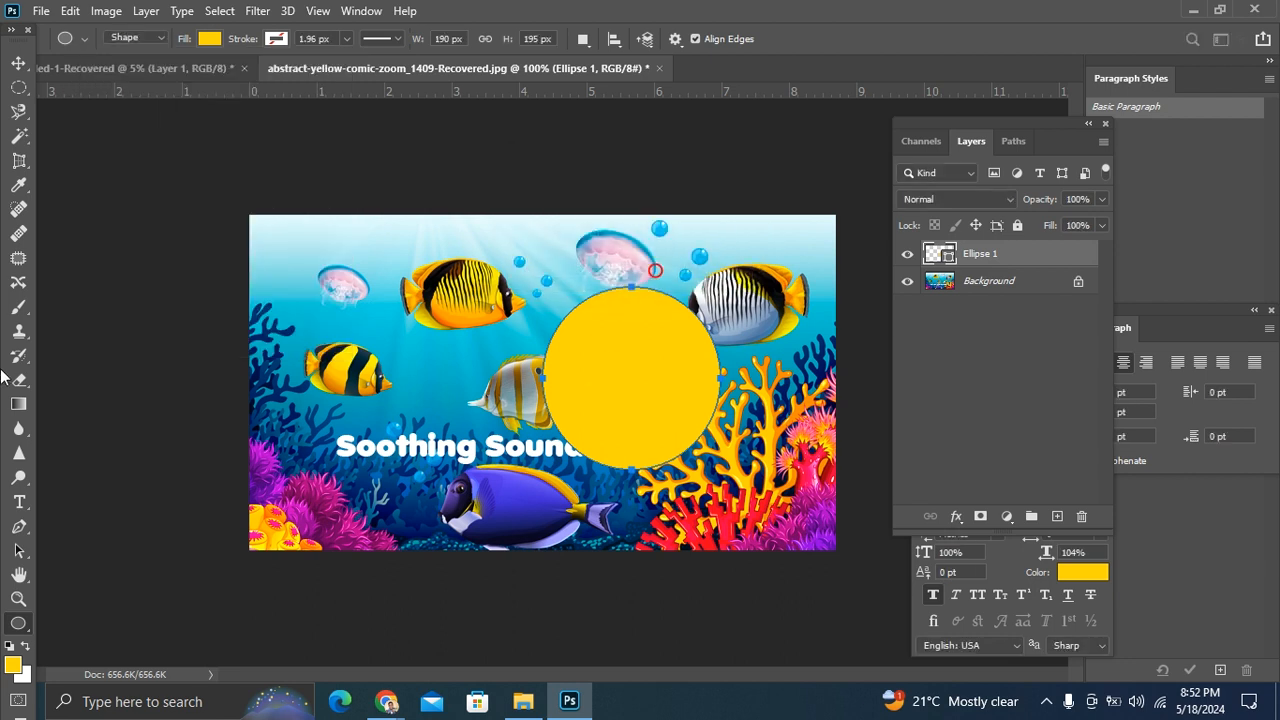
Step: Sample the turquoise water beside the small jellyfish with the Eyedropper and accept #22ceda as the foreground color
left_click(18, 186)
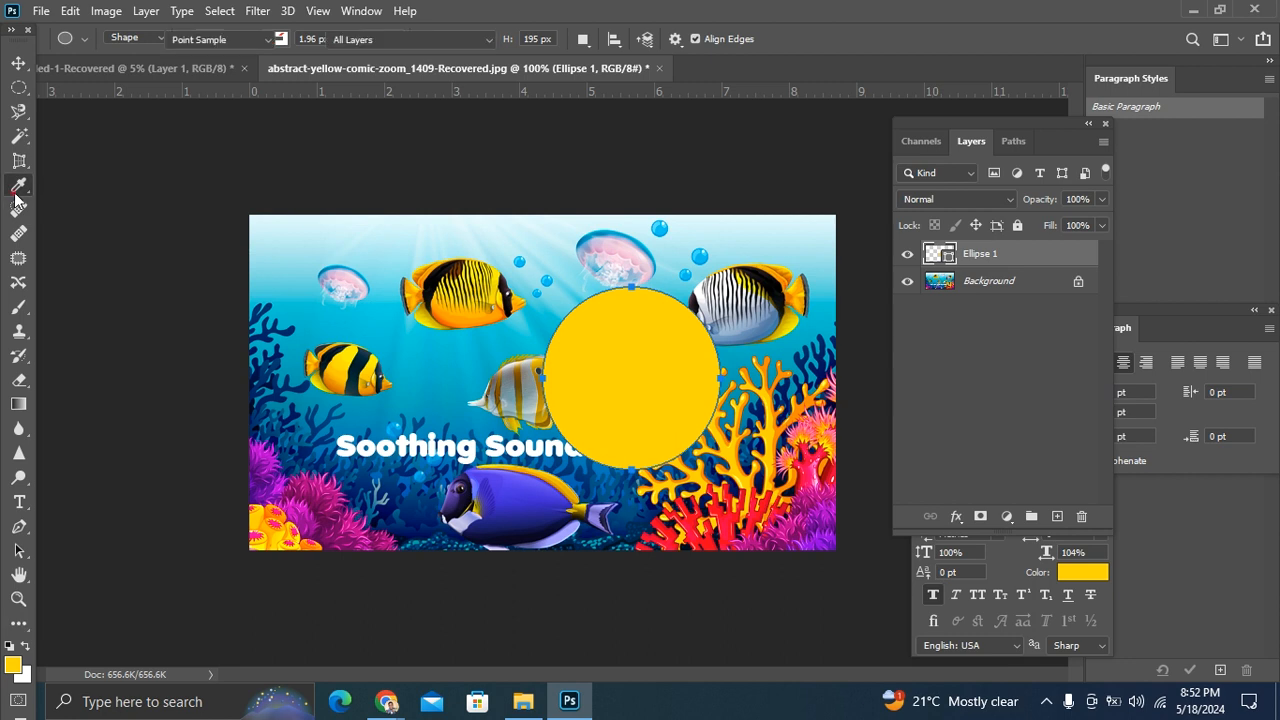
left_click(286, 300)
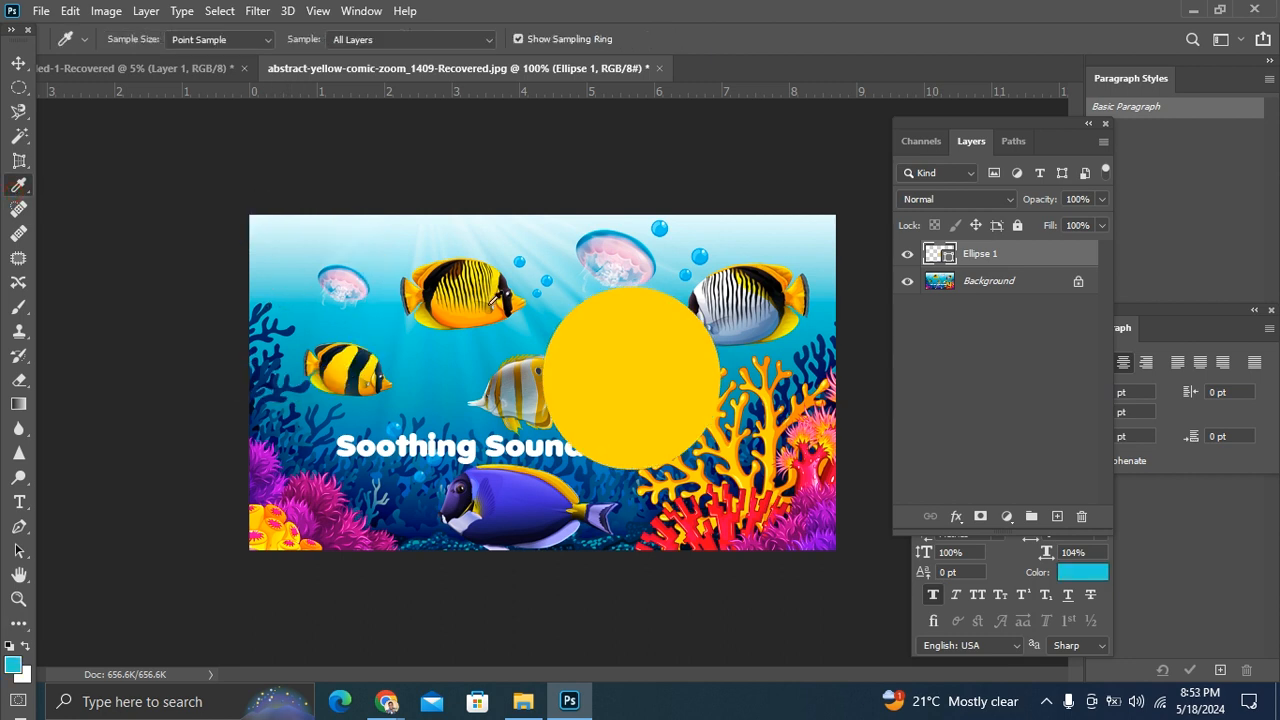
left_click(13, 665)
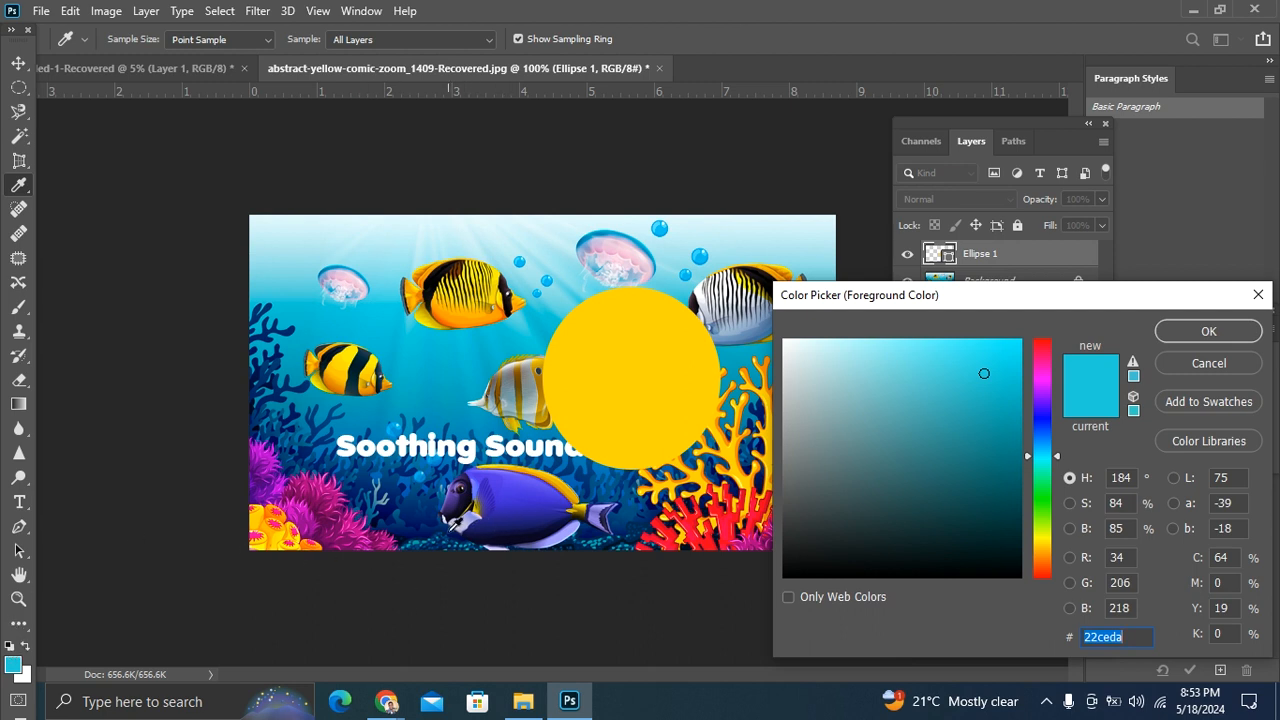
right_click(452, 537)
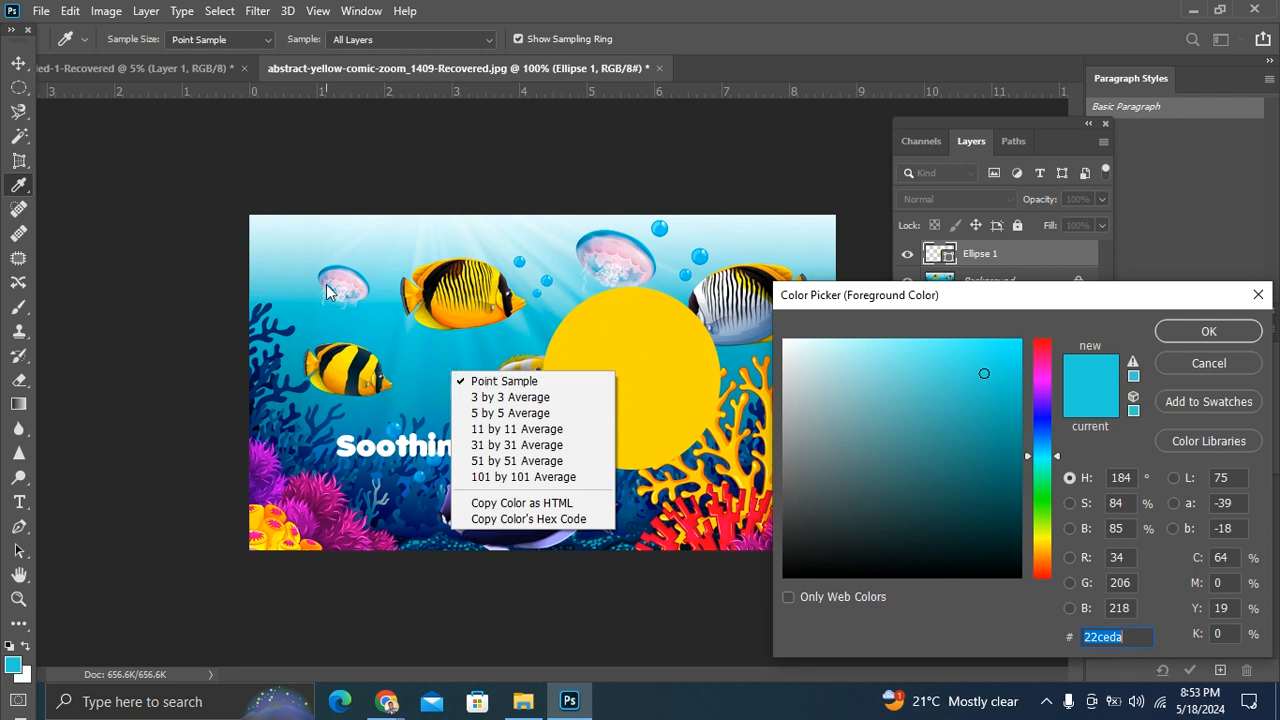
left_click(1205, 340)
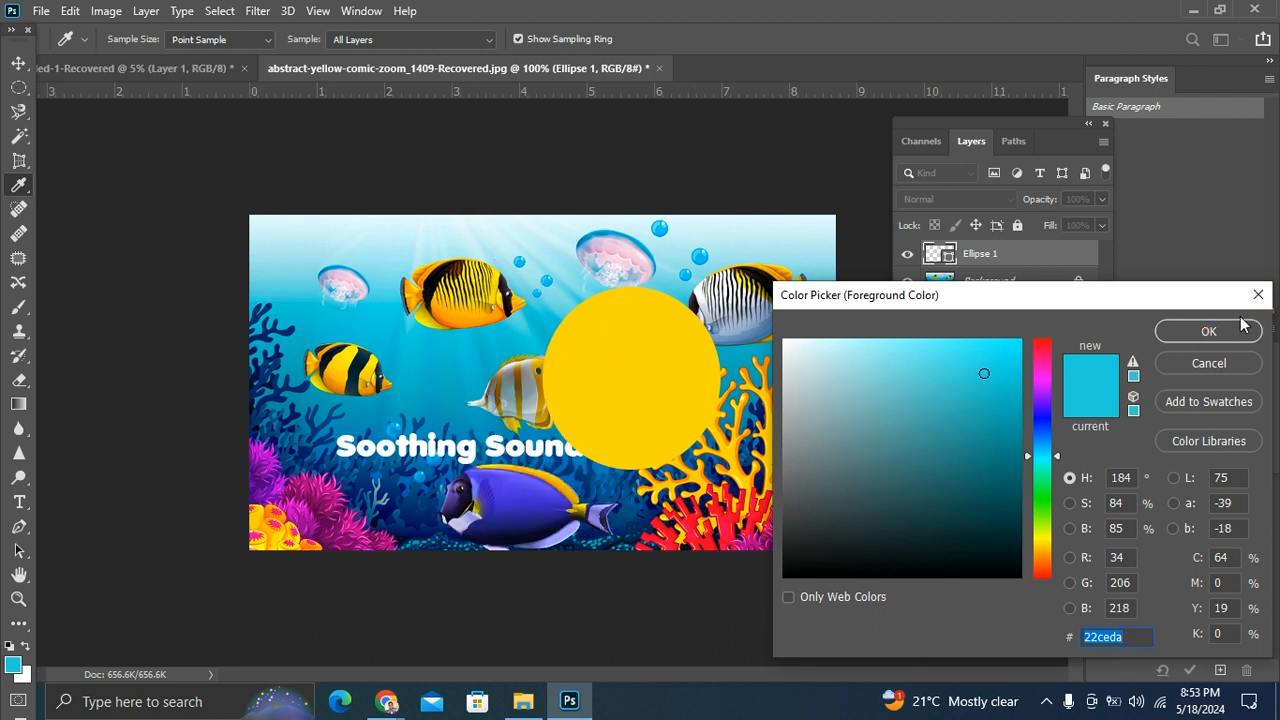
left_click(1201, 338)
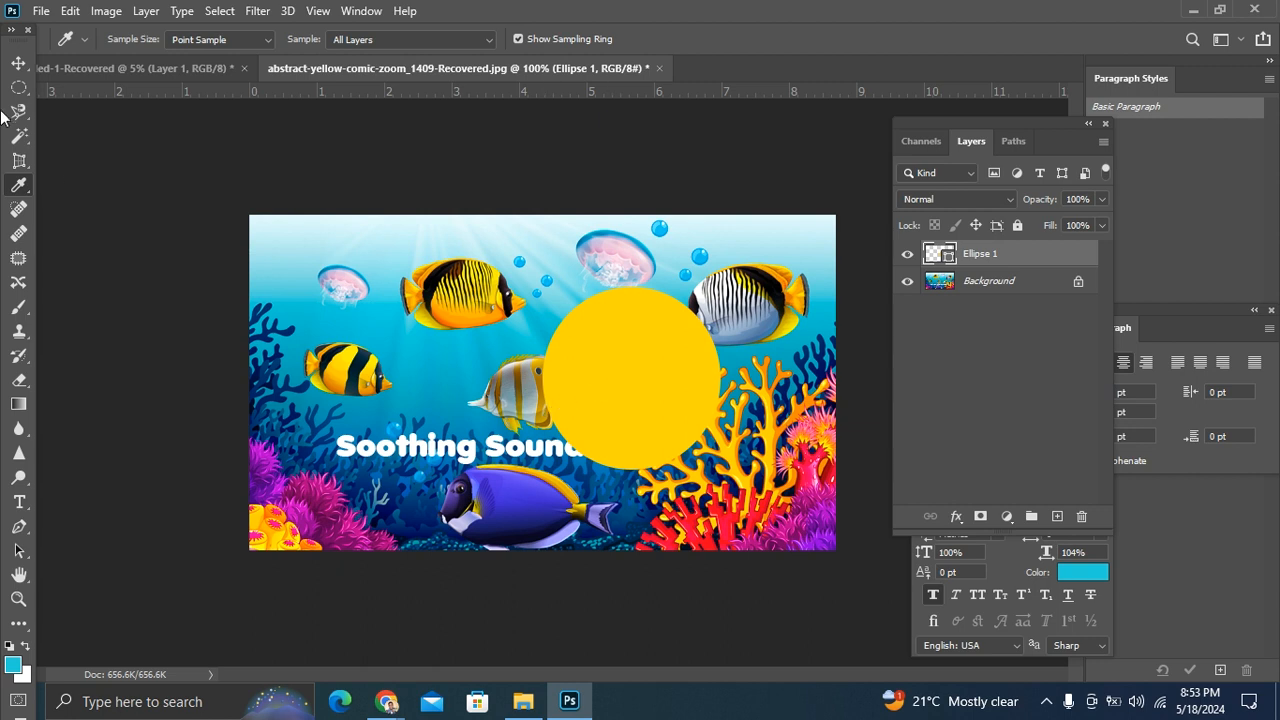
left_click(18, 62)
left_click(571, 359)
left_click(590, 376)
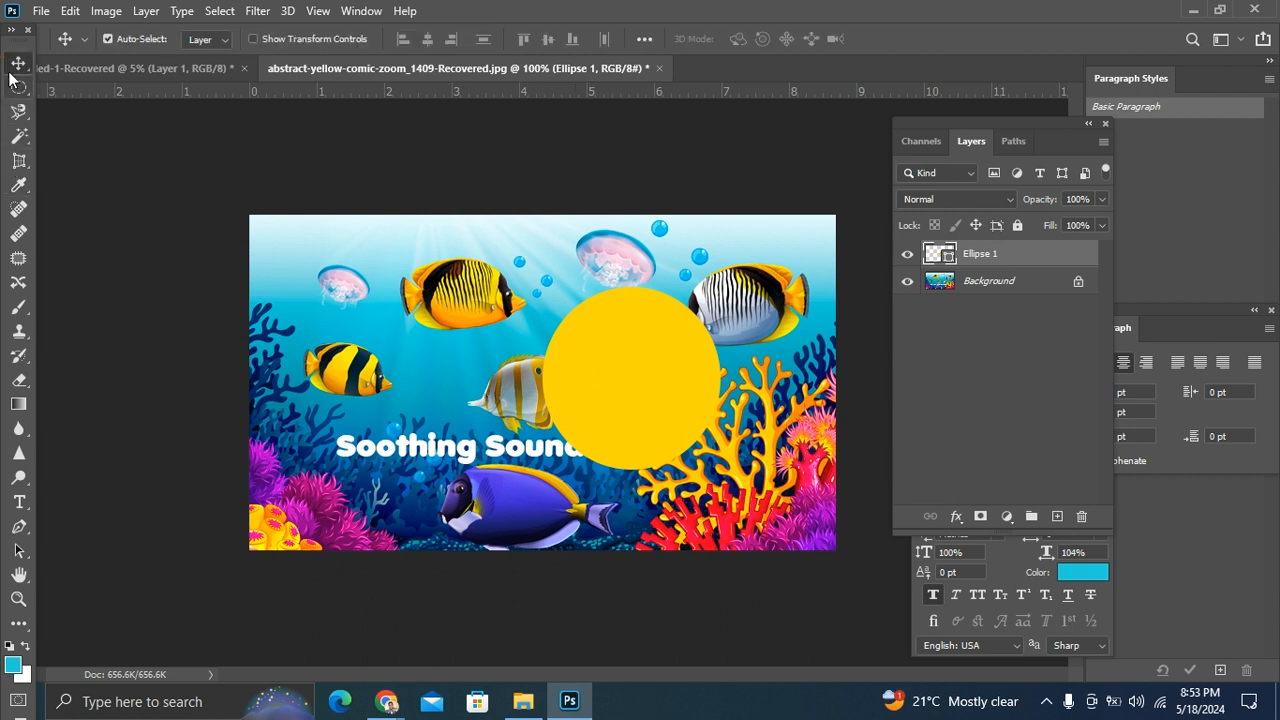
left_click(608, 368)
key("ctrl+t")
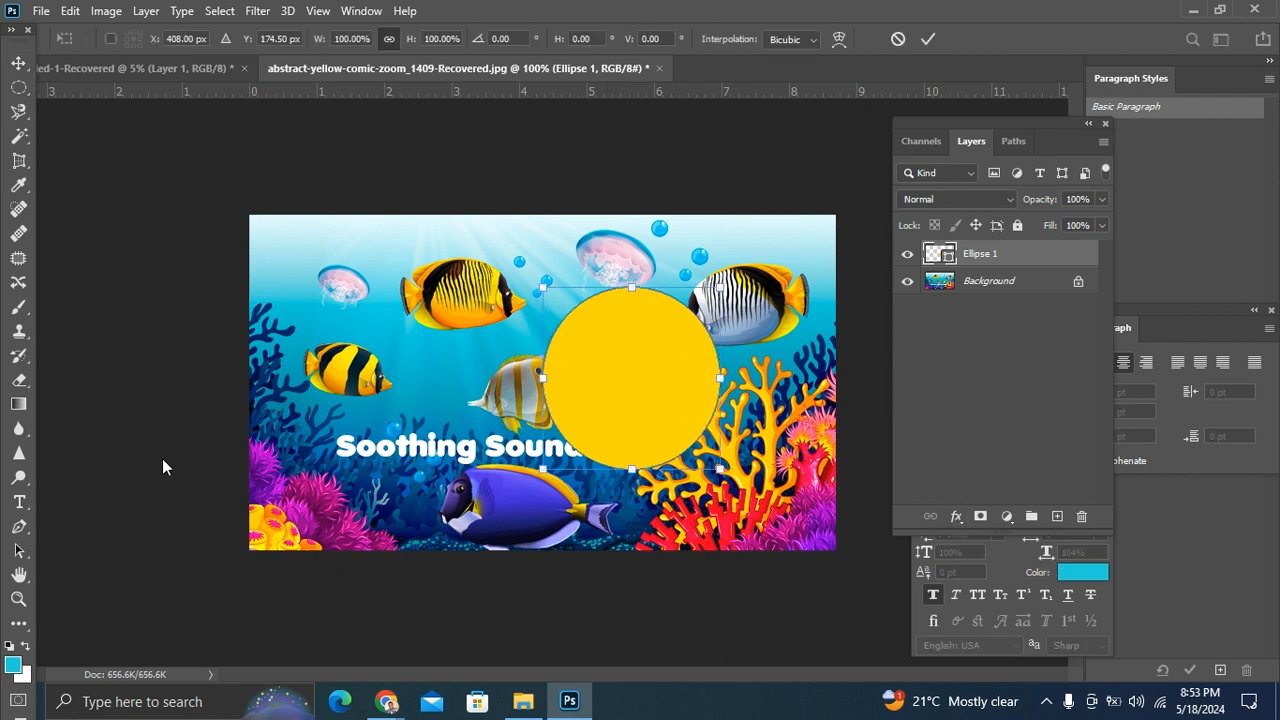
left_click(12, 664)
left_click(1072, 573)
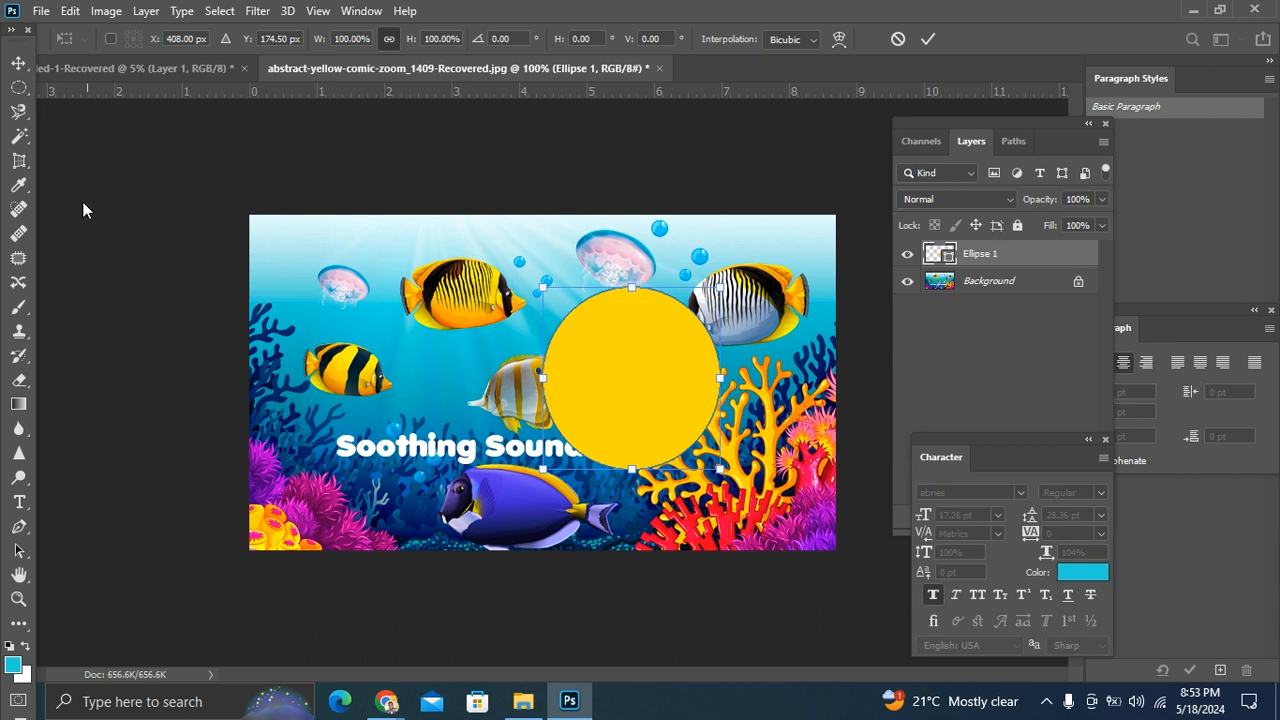
Step: Sample the blue water below the upper yellow striped fish with the Eyedropper, and move the yellow ellipse slightly left and up
left_click(18, 185)
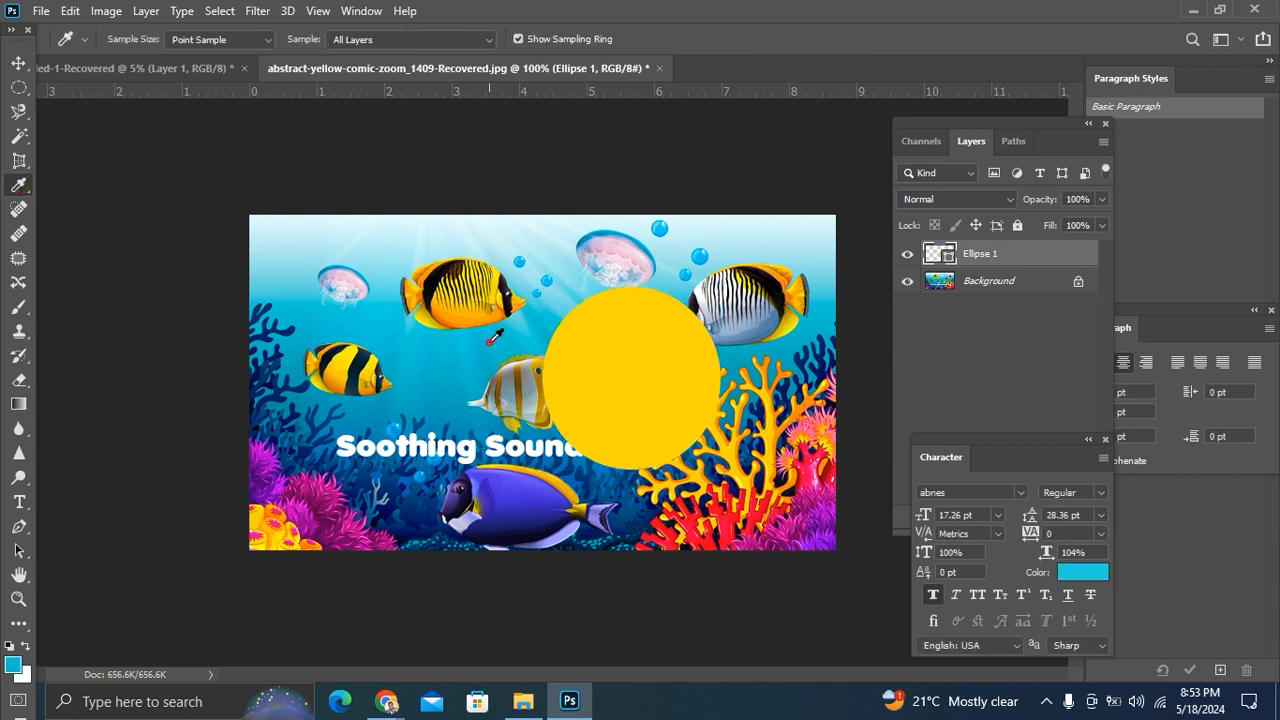
left_click(18, 63)
left_click_drag(606, 357, 540, 346)
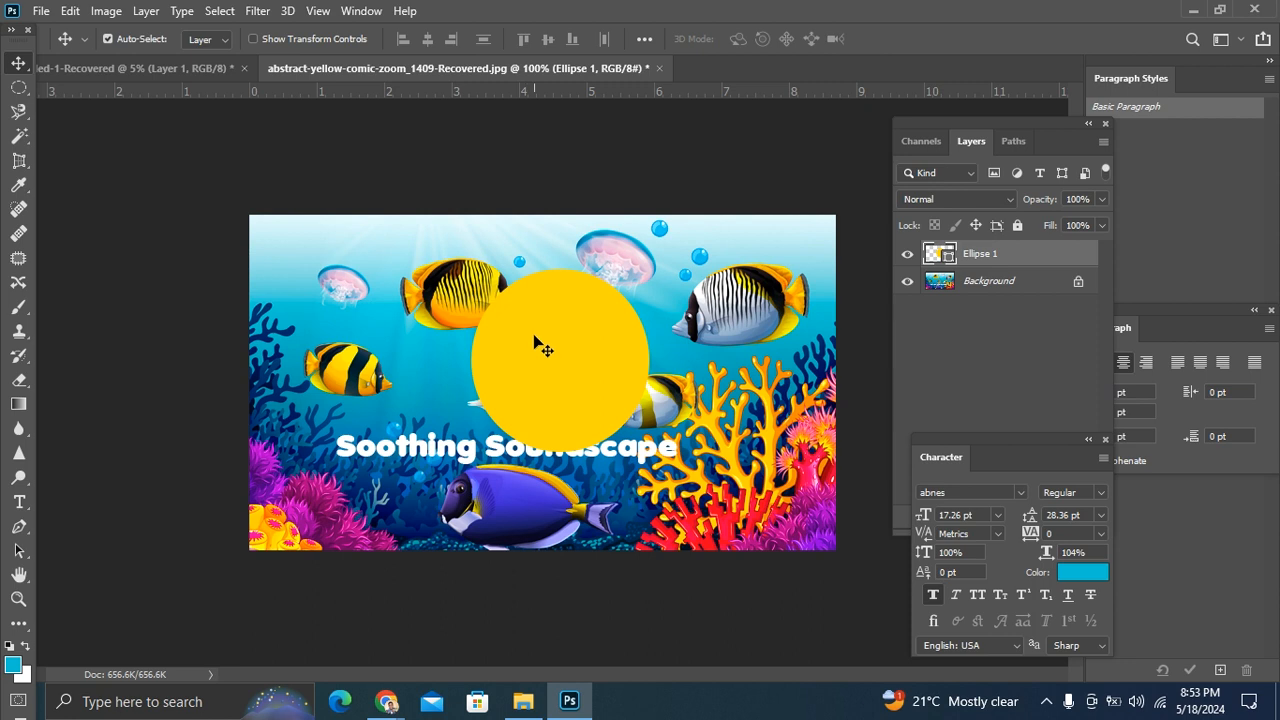
Step: Place a Color Sampler point on the water between the small jellyfish and the upper yellow striped fish
left_click(16, 189)
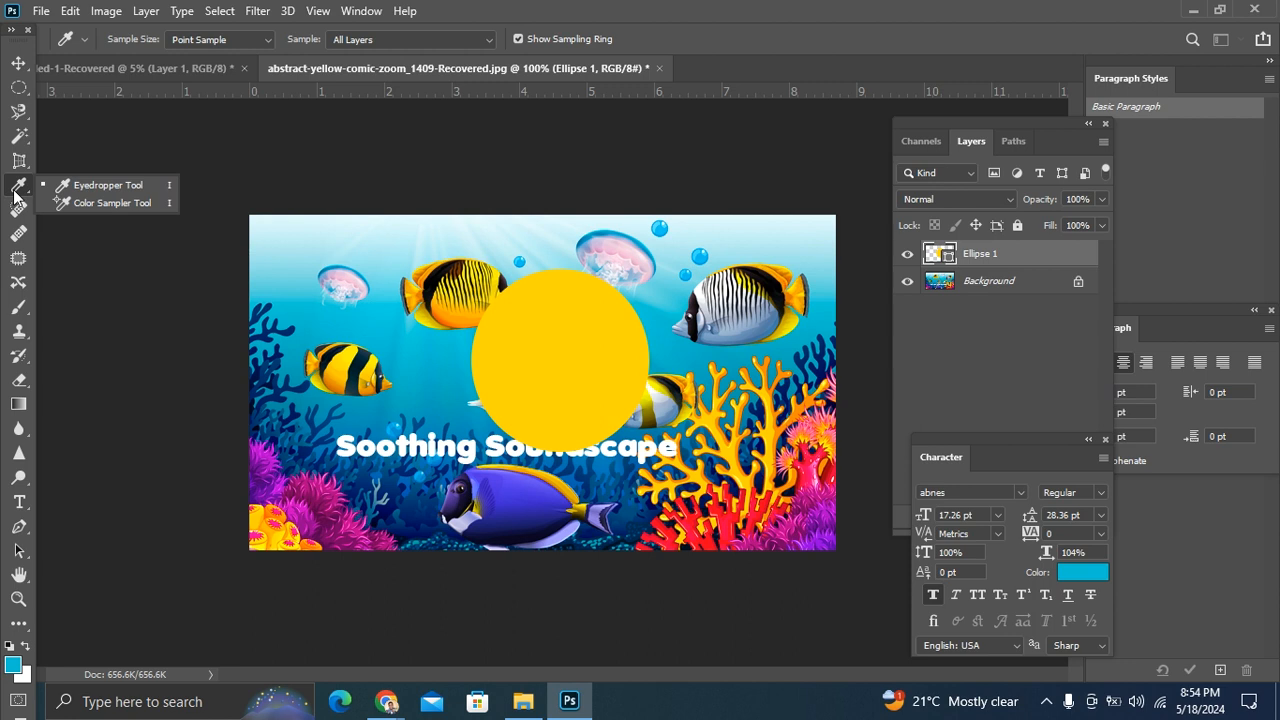
left_click(19, 63)
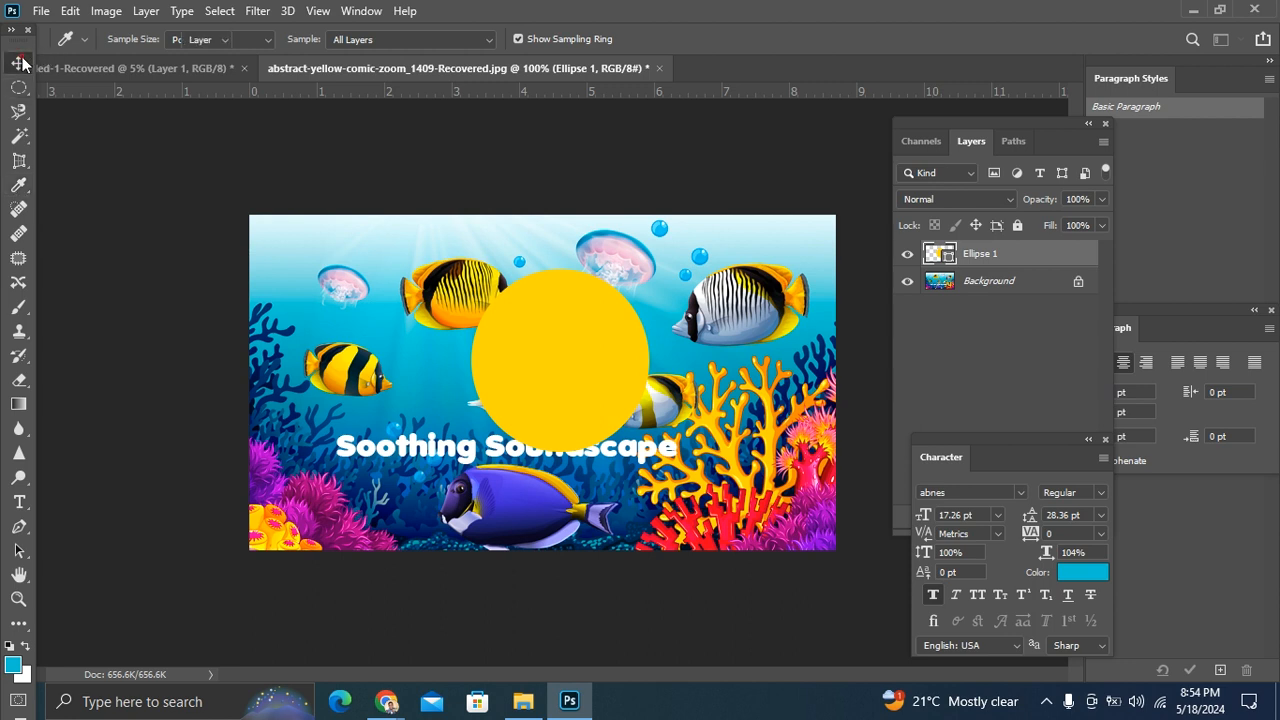
left_click(19, 135)
left_click(21, 188)
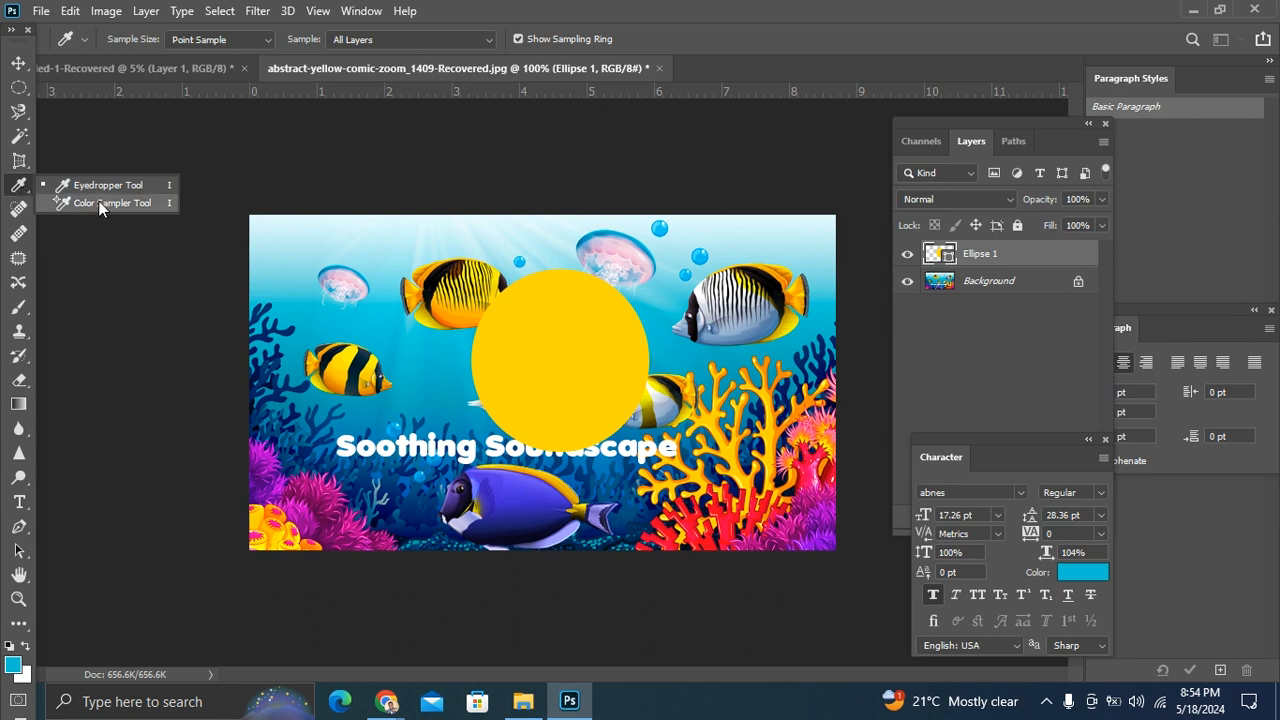
left_click(99, 204)
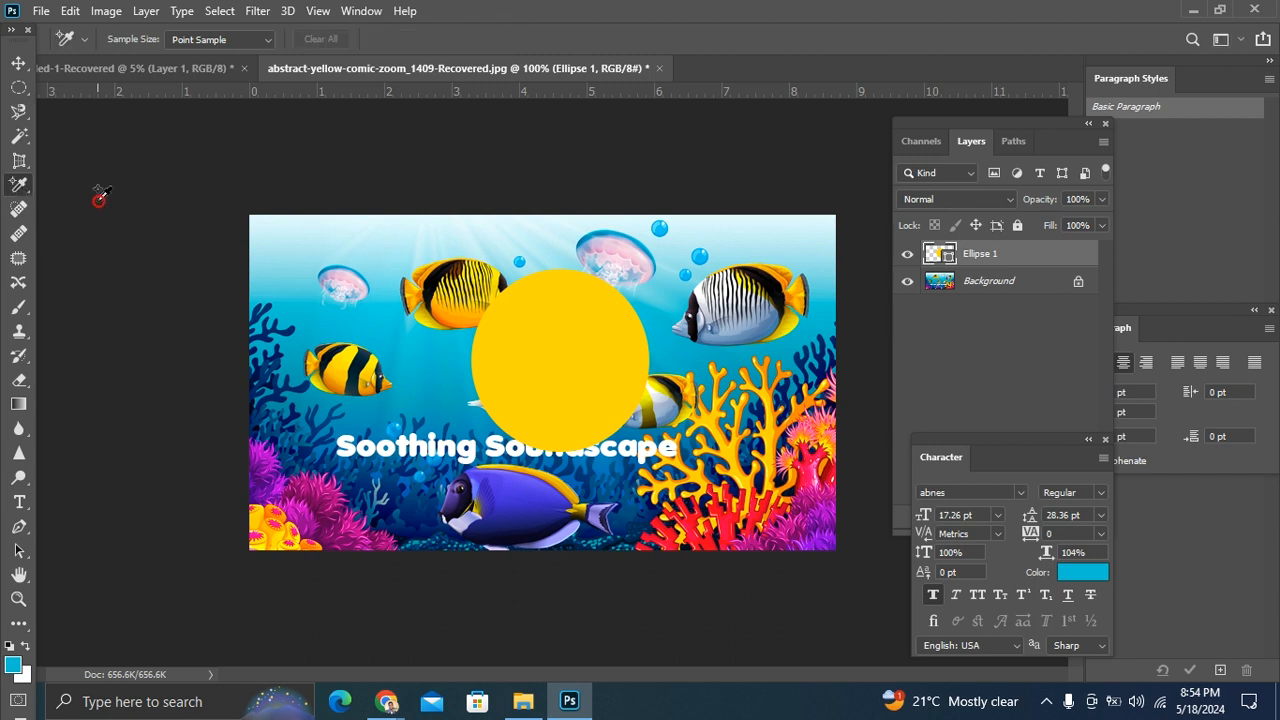
left_click(386, 292)
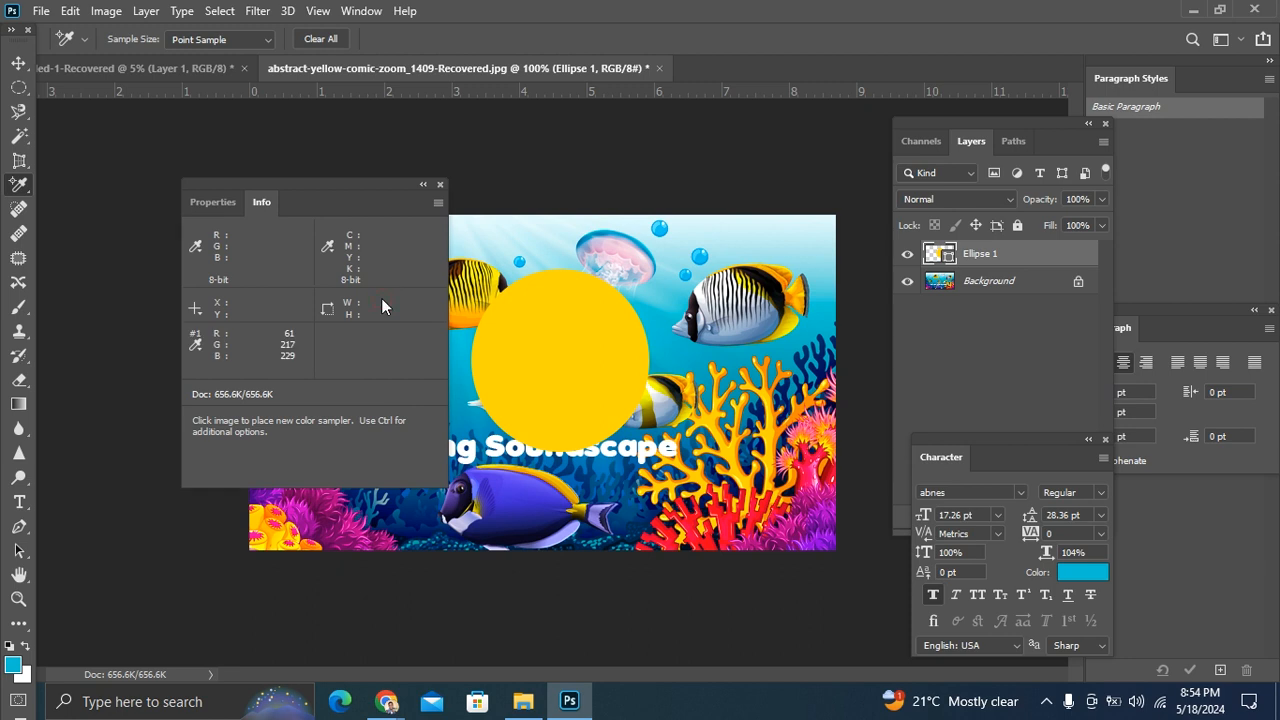
Step: Move the Info panel off the sampler point and examine its coordinate unit options
left_click_drag(329, 186, 245, 242)
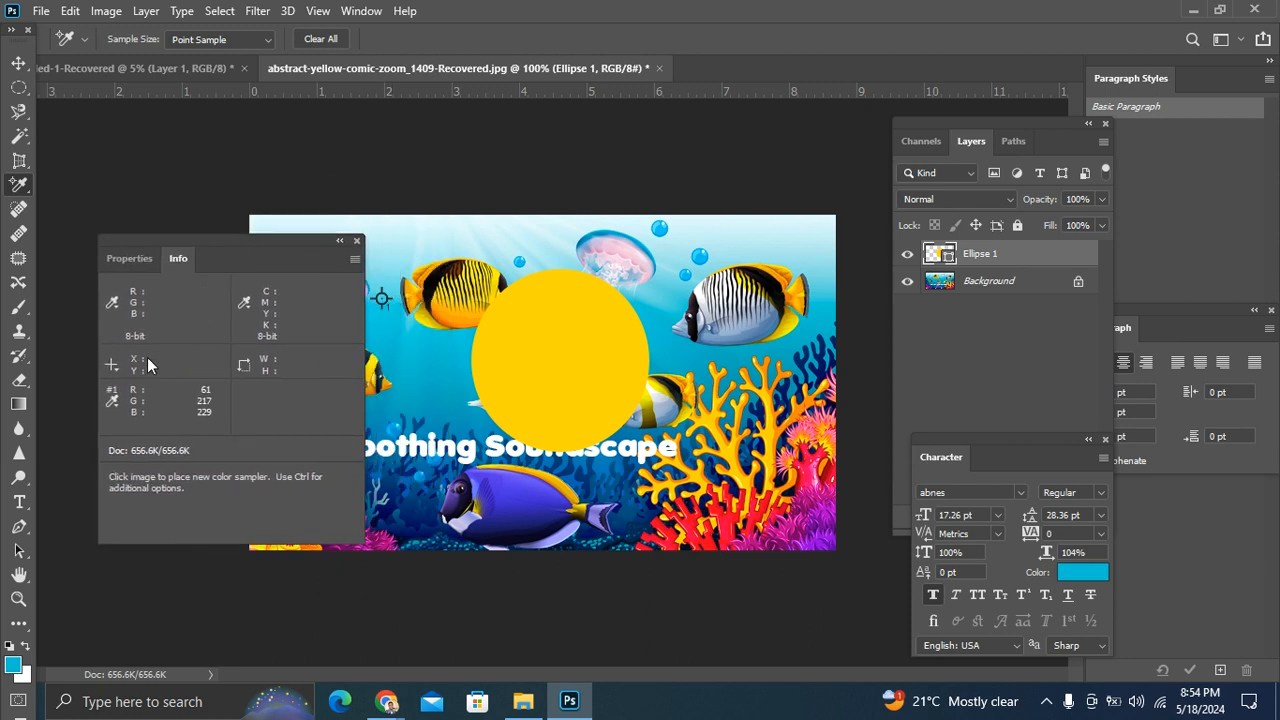
left_click(113, 370)
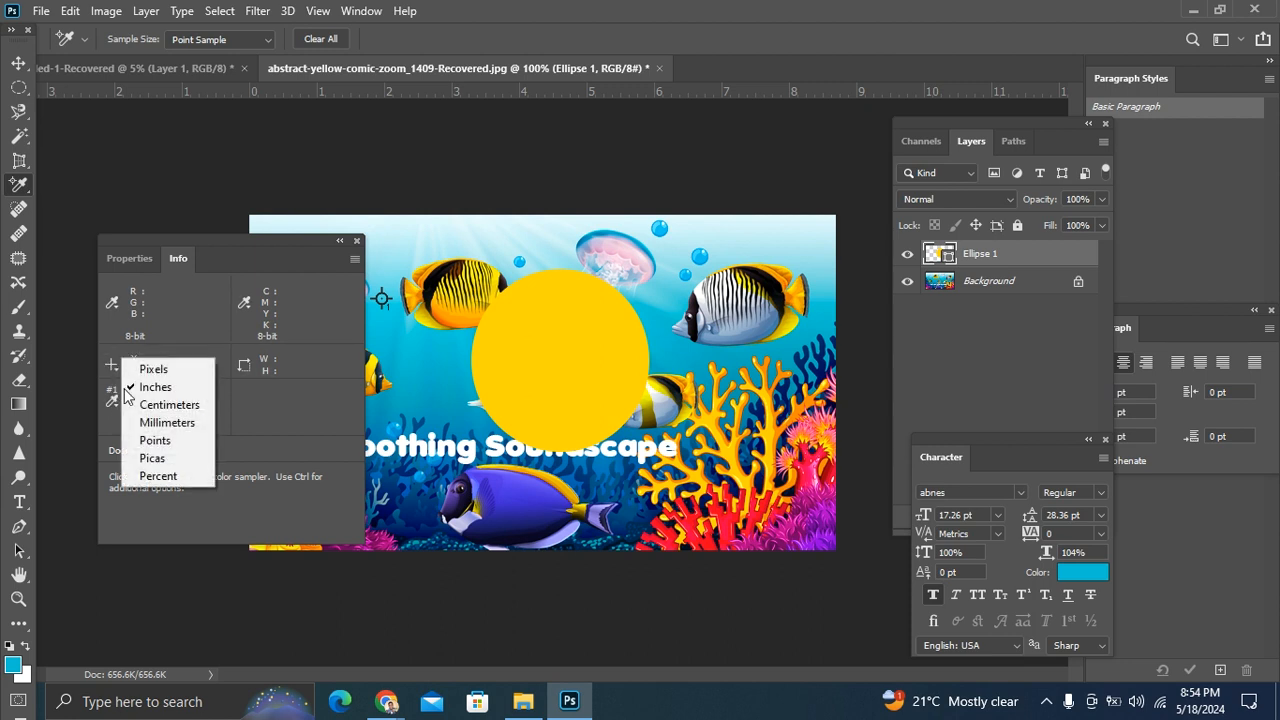
left_click(74, 344)
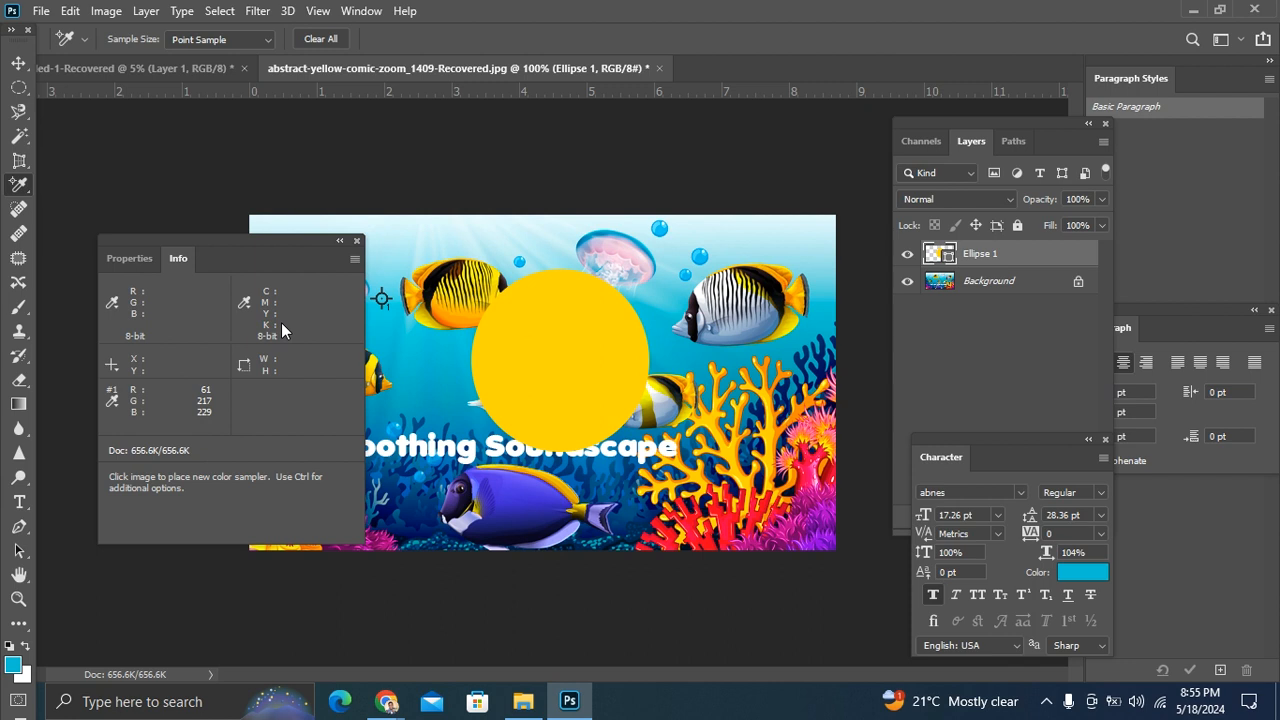
Step: Open the new document setup, examine its color mode options, and close it without creating a document
left_click(40, 11)
left_click(64, 38)
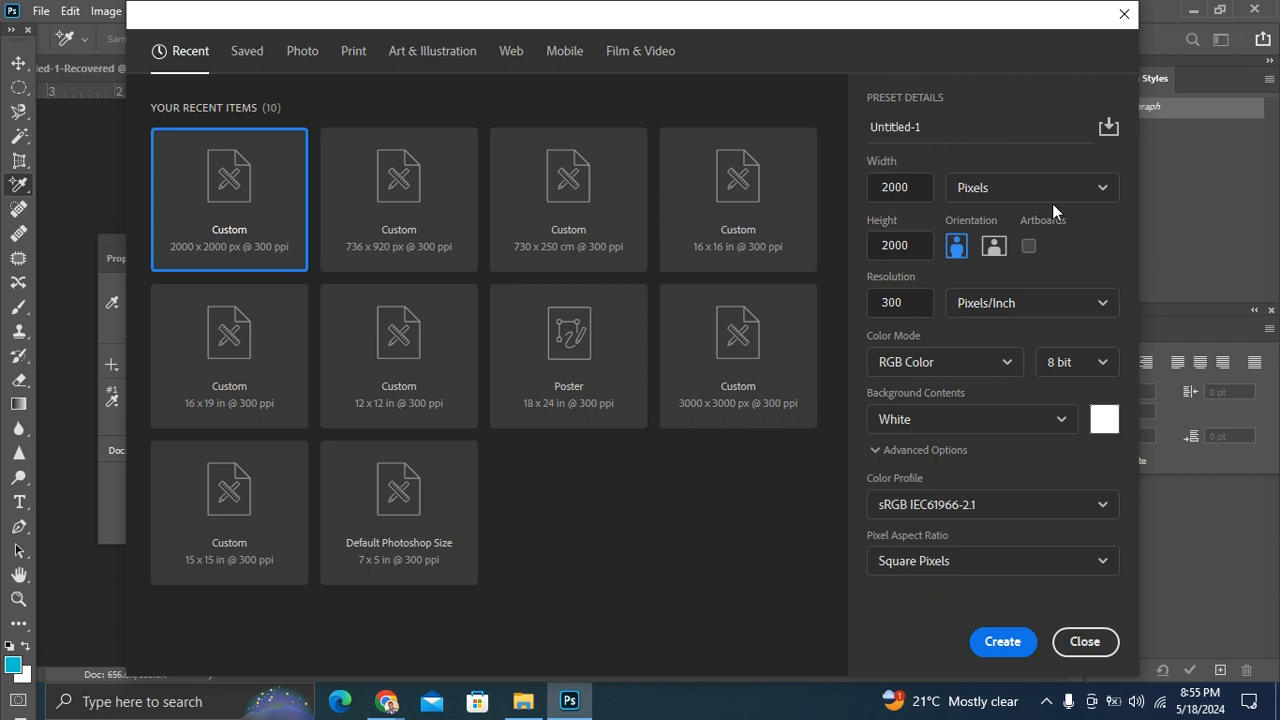
left_click(966, 362)
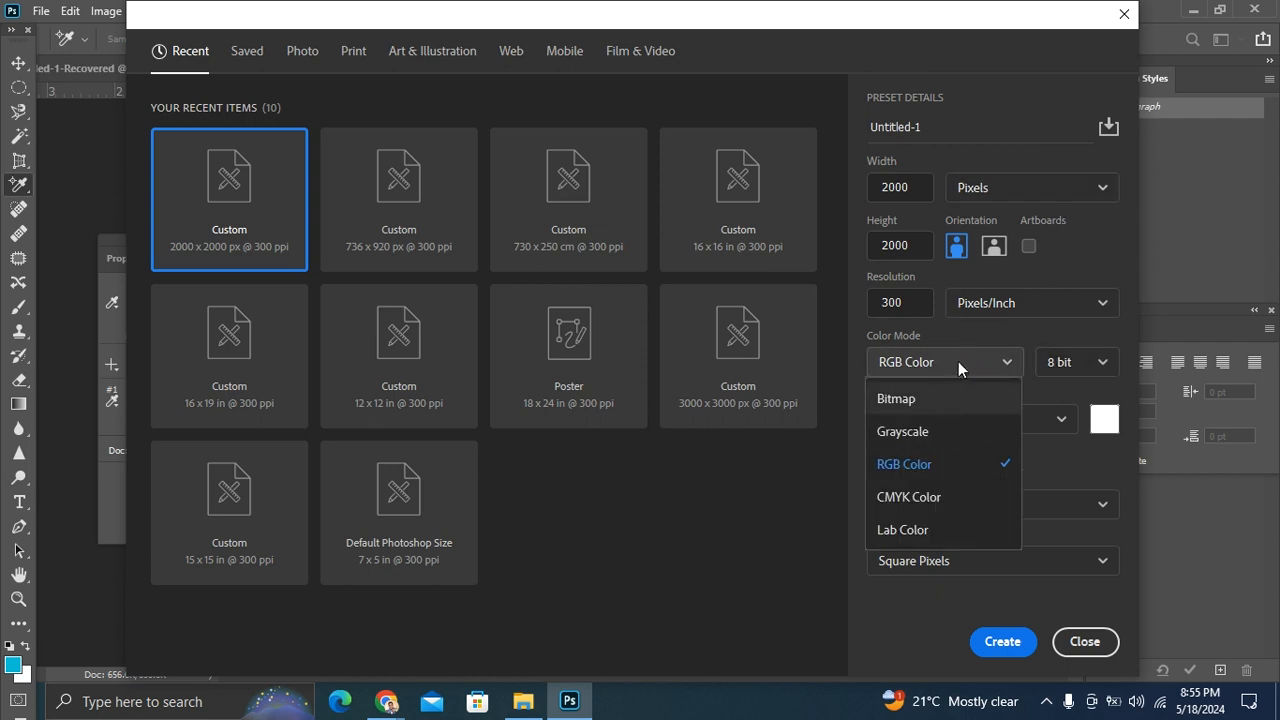
left_click(958, 362)
left_click(958, 364)
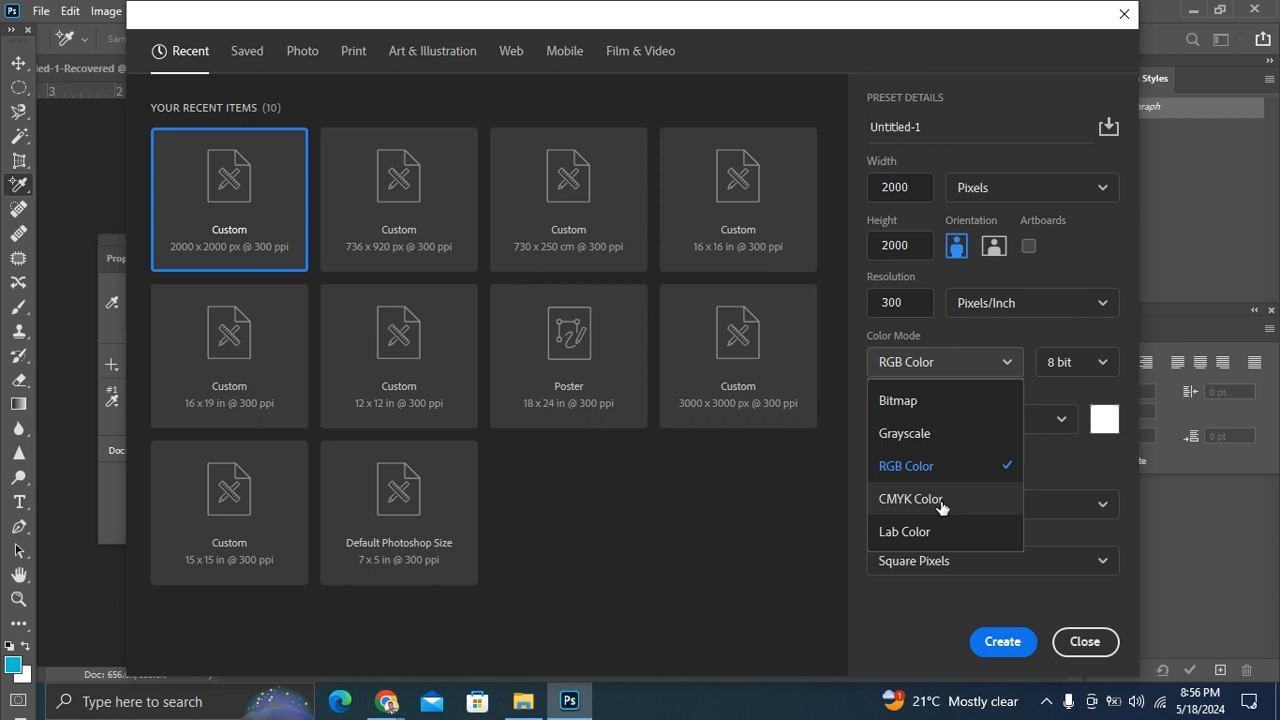
left_click(1082, 643)
left_click(1082, 645)
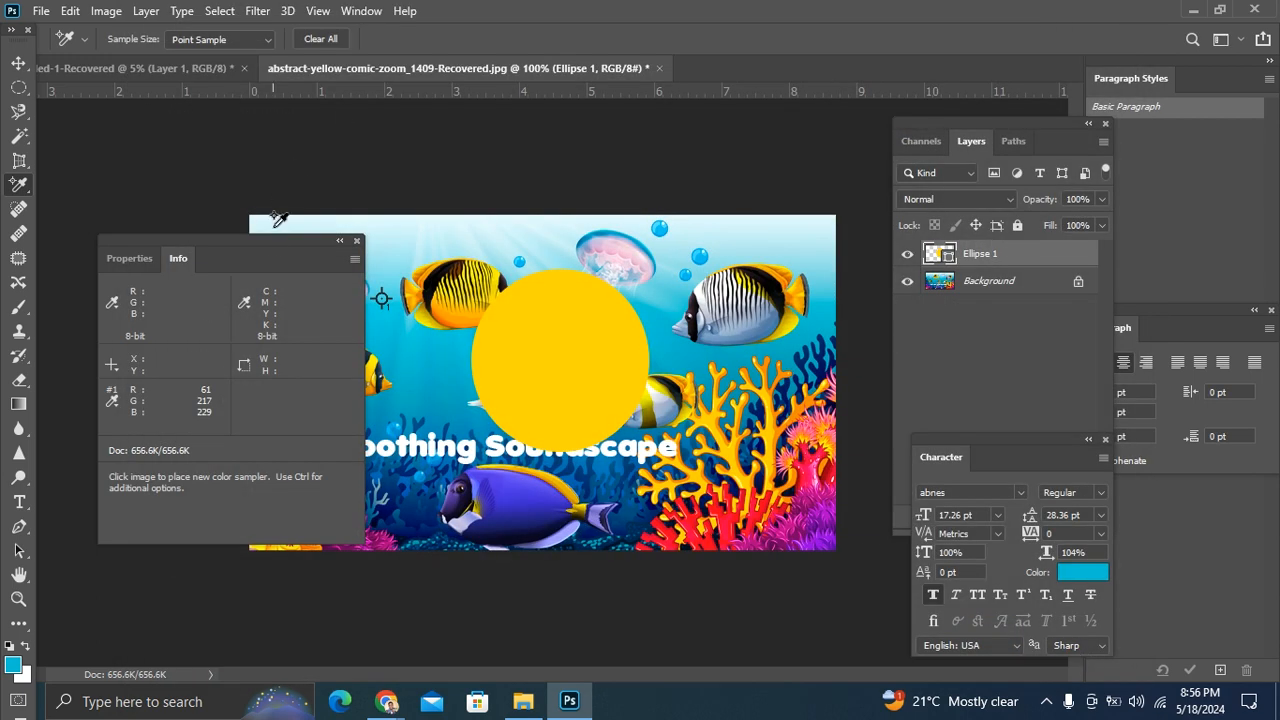
Step: Activate the Spot Healing Brush and move the Info panel to the image's lower-left corner, clear of the small striped fish
left_click_drag(265, 241, 230, 216)
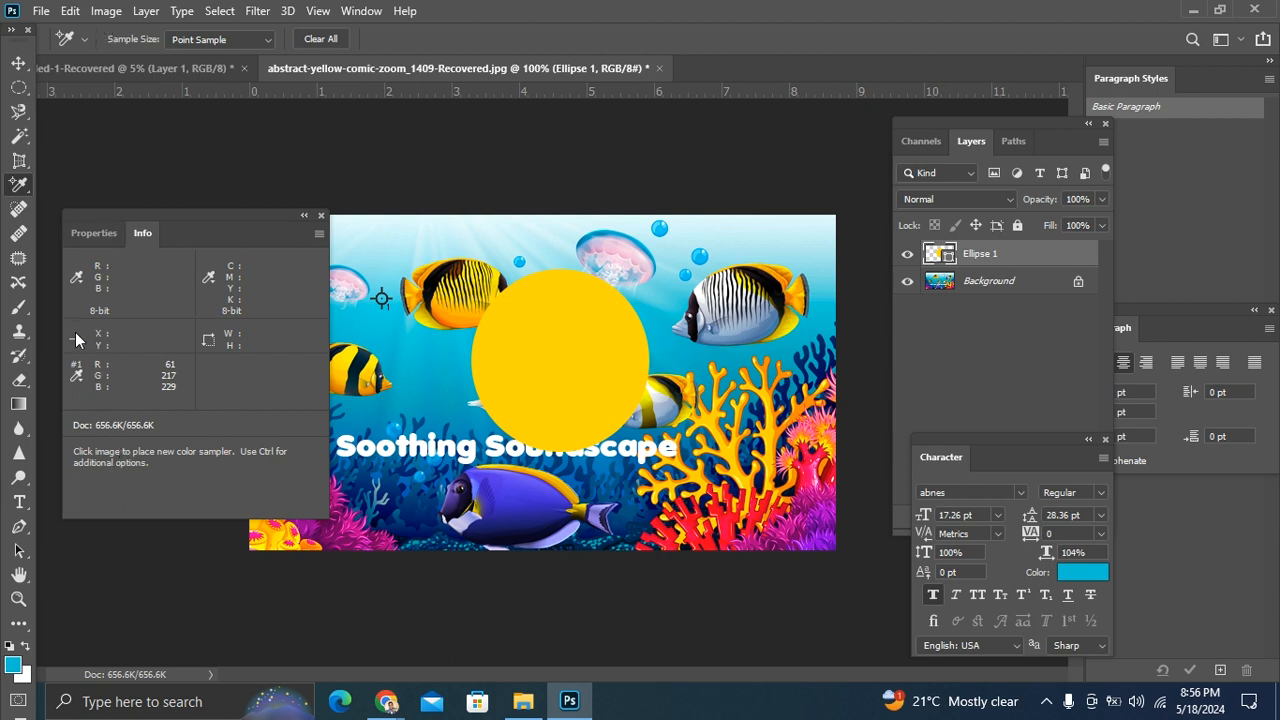
right_click(21, 197)
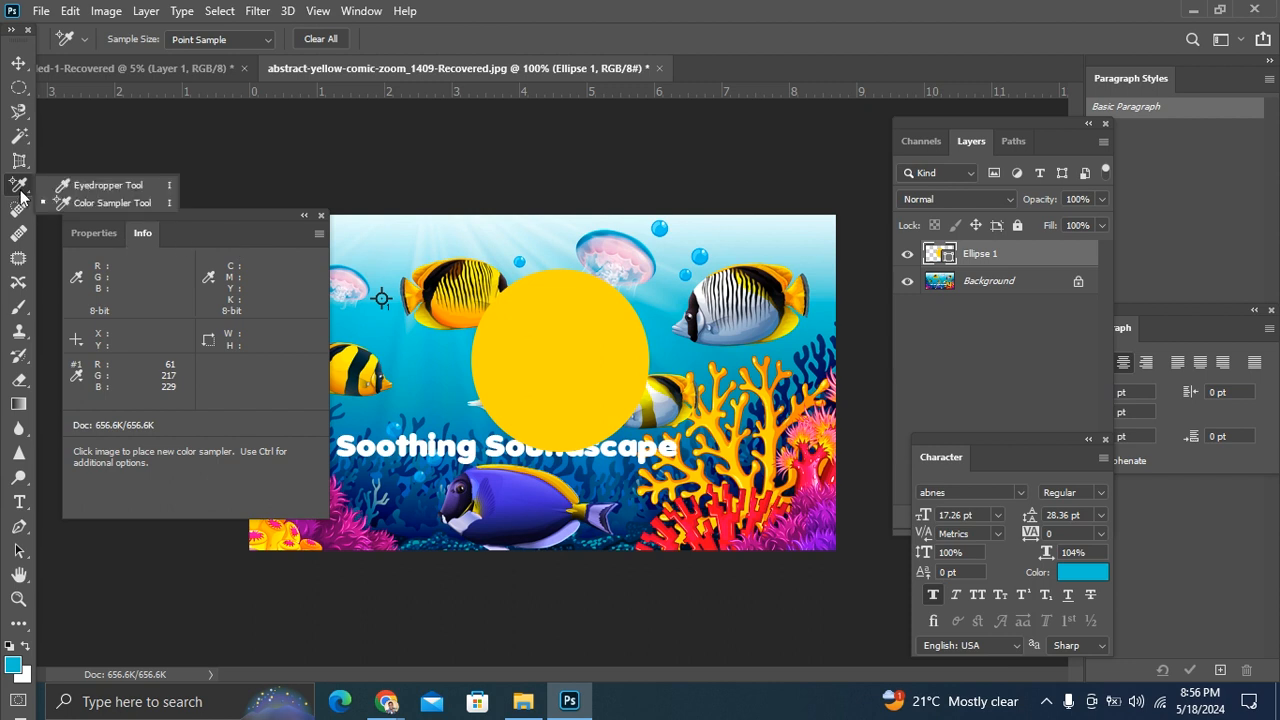
left_click(19, 210)
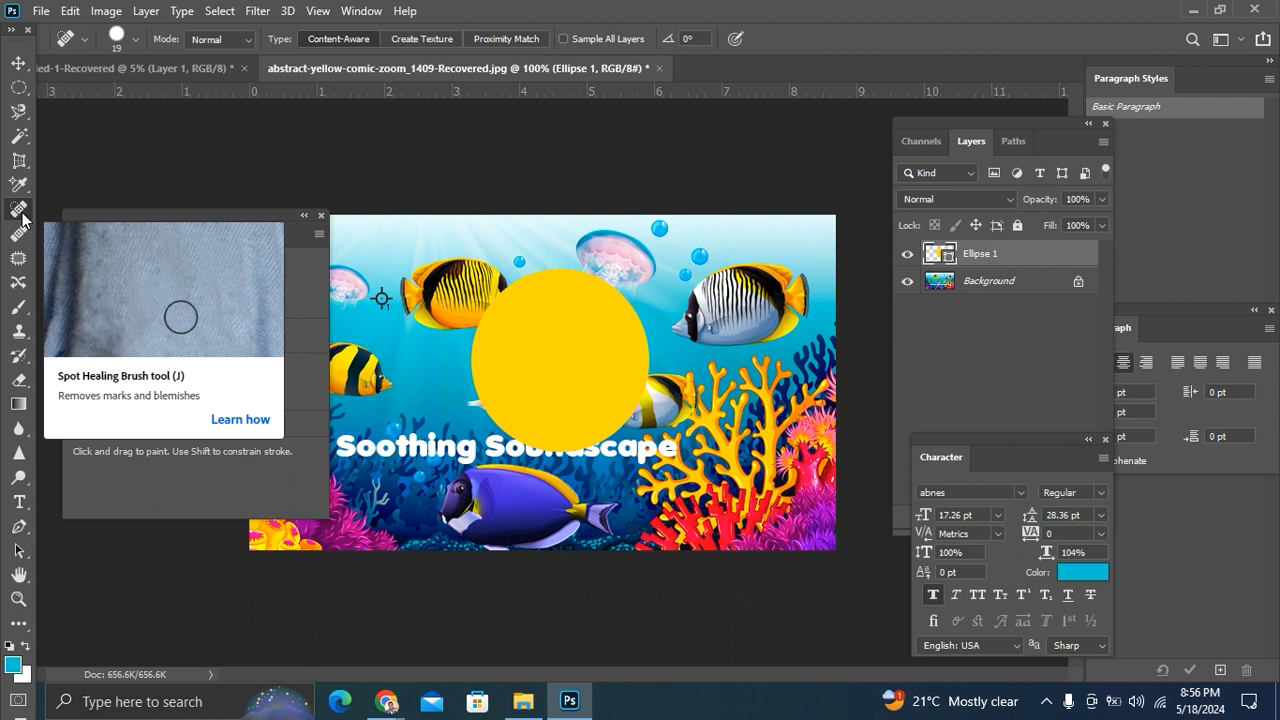
key("ctrl+plus")
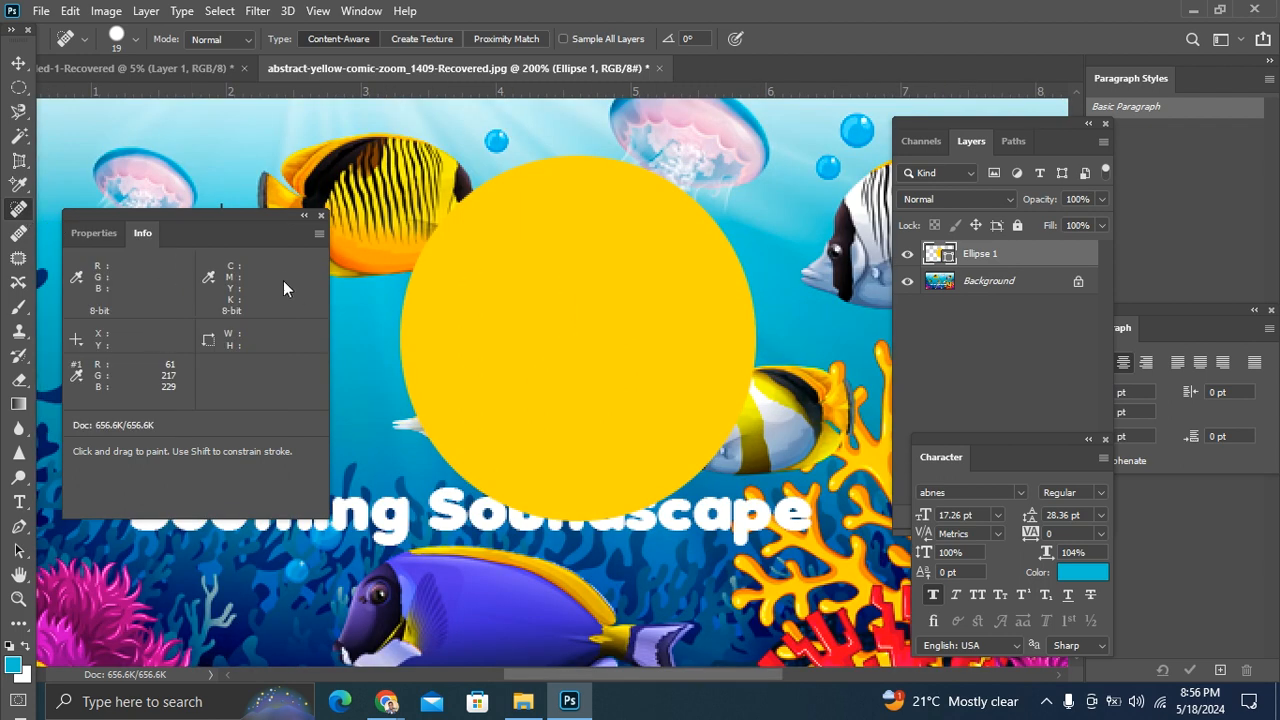
key("ctrl+minus")
left_click_drag(239, 215, 257, 393)
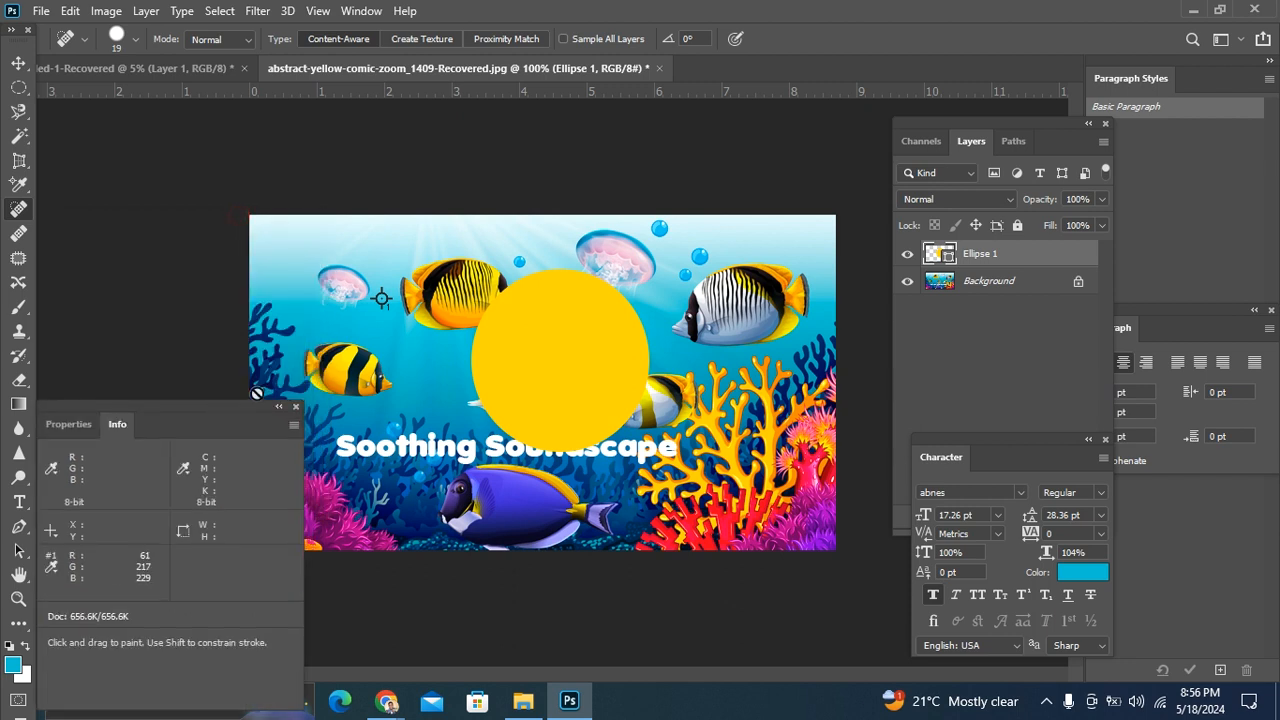
Step: Move the Info panel further down, clear of the Soothing Soundscape title, and reactivate the Spot Healing Brush
key("ctrl+plus")
key("v")
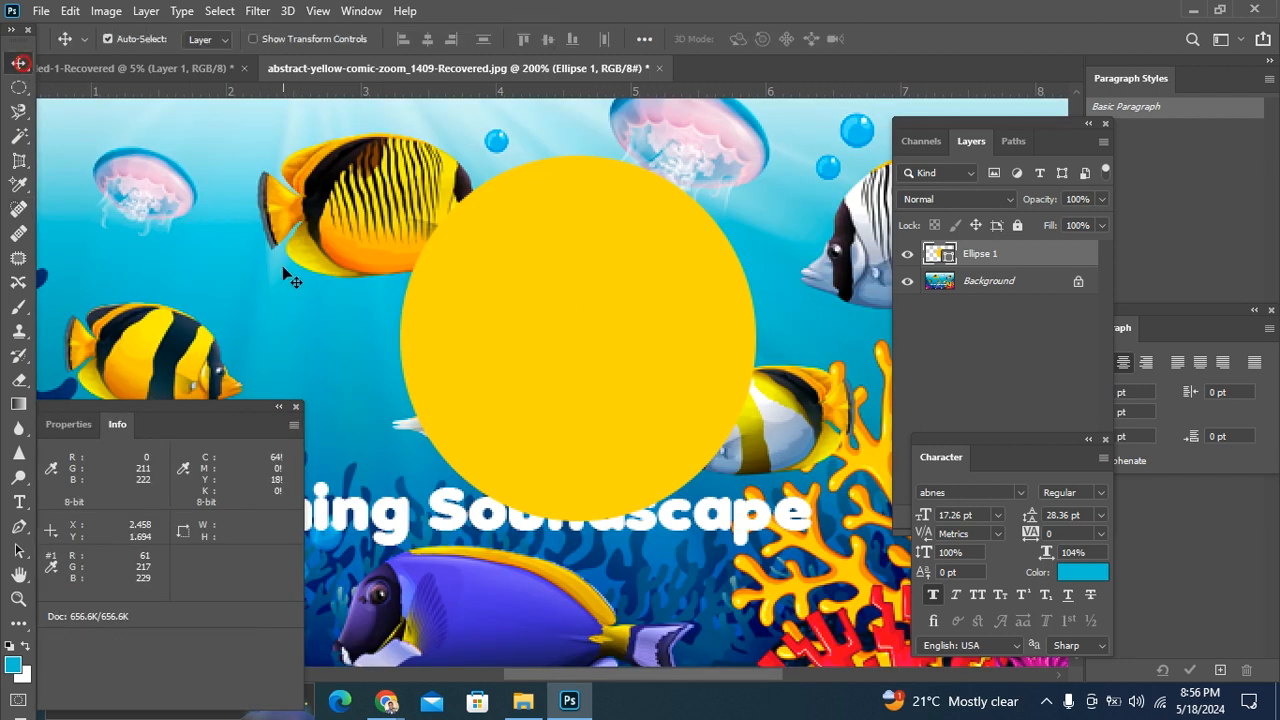
scroll(400, 375, "down", 5)
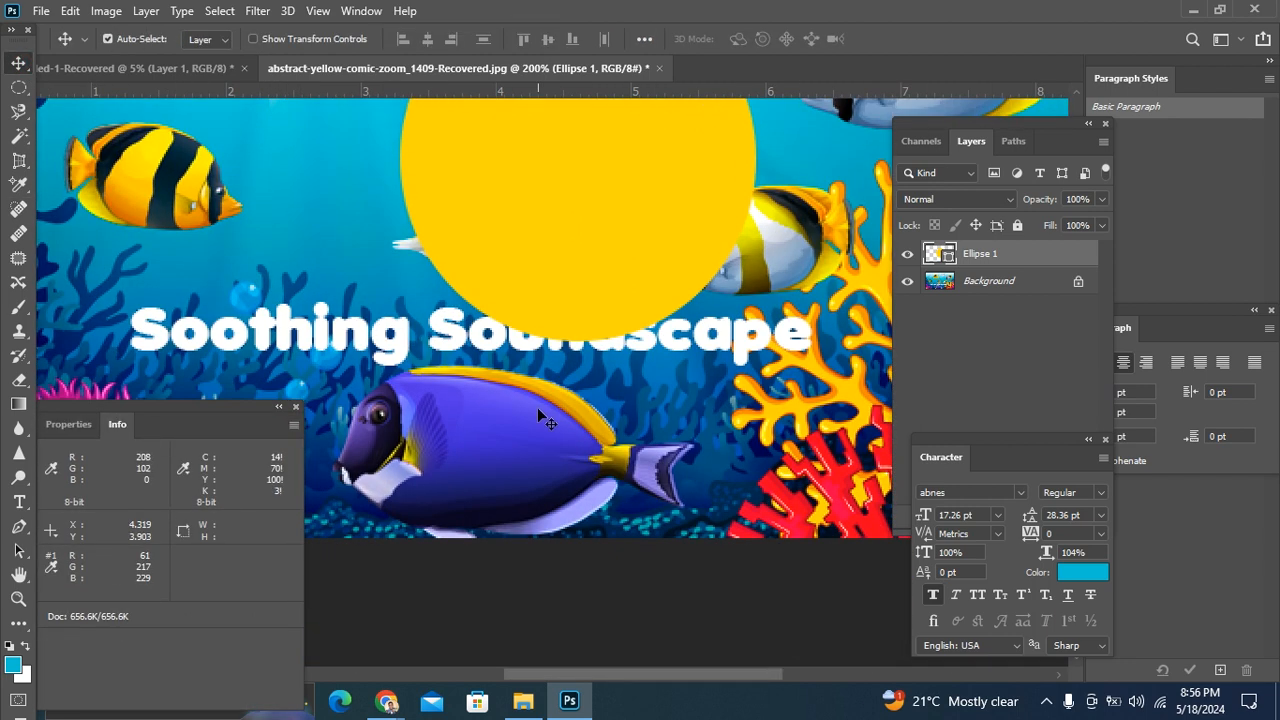
scroll(537, 407, "up", 4)
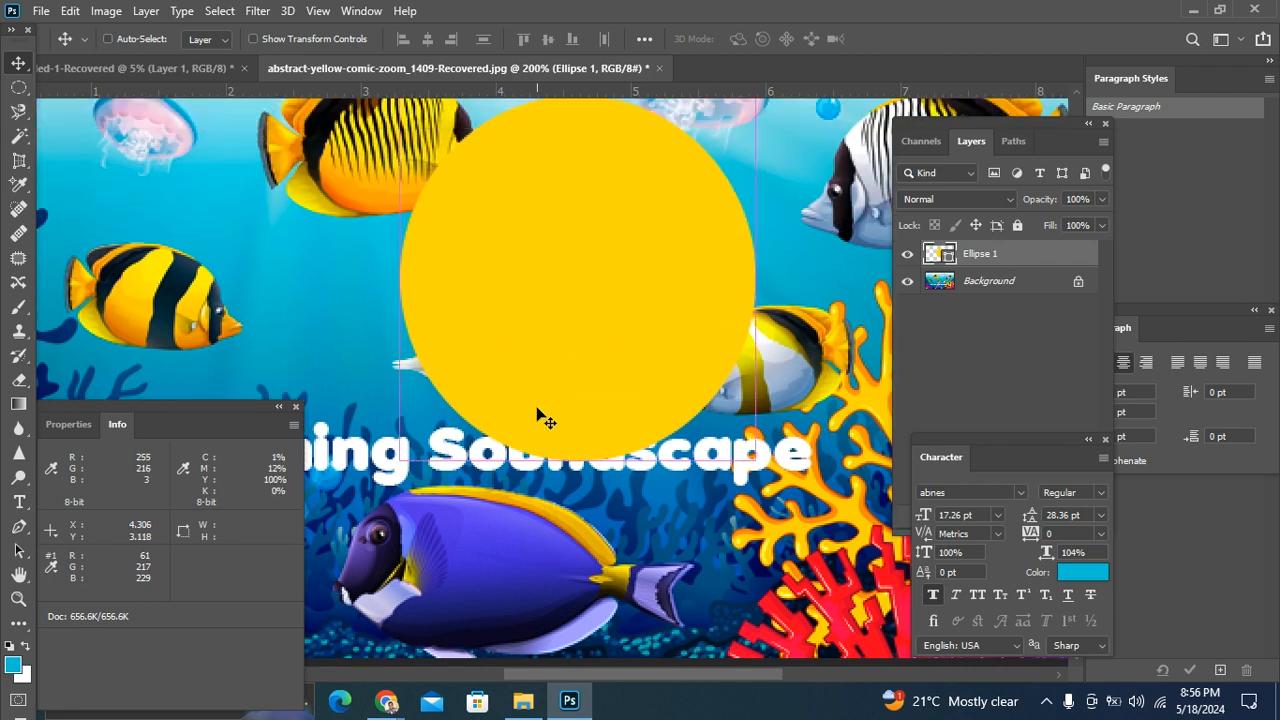
key("ctrl+minus")
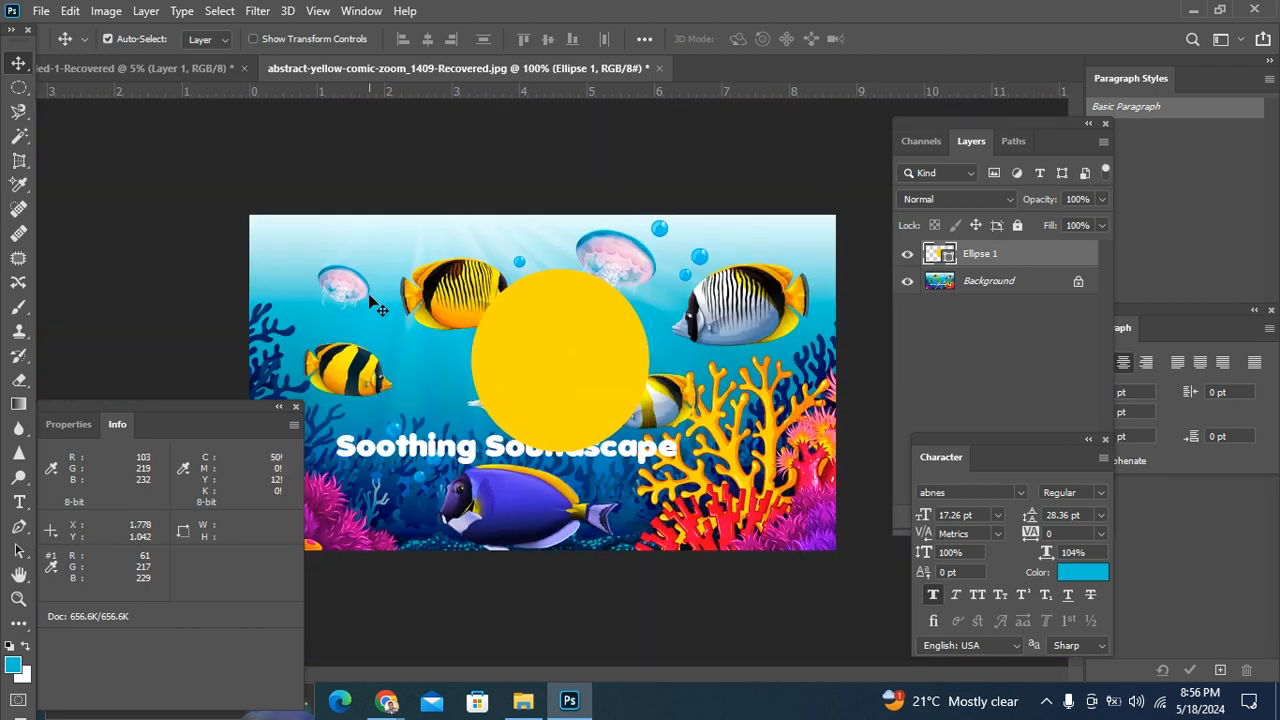
key("ctrl+plus")
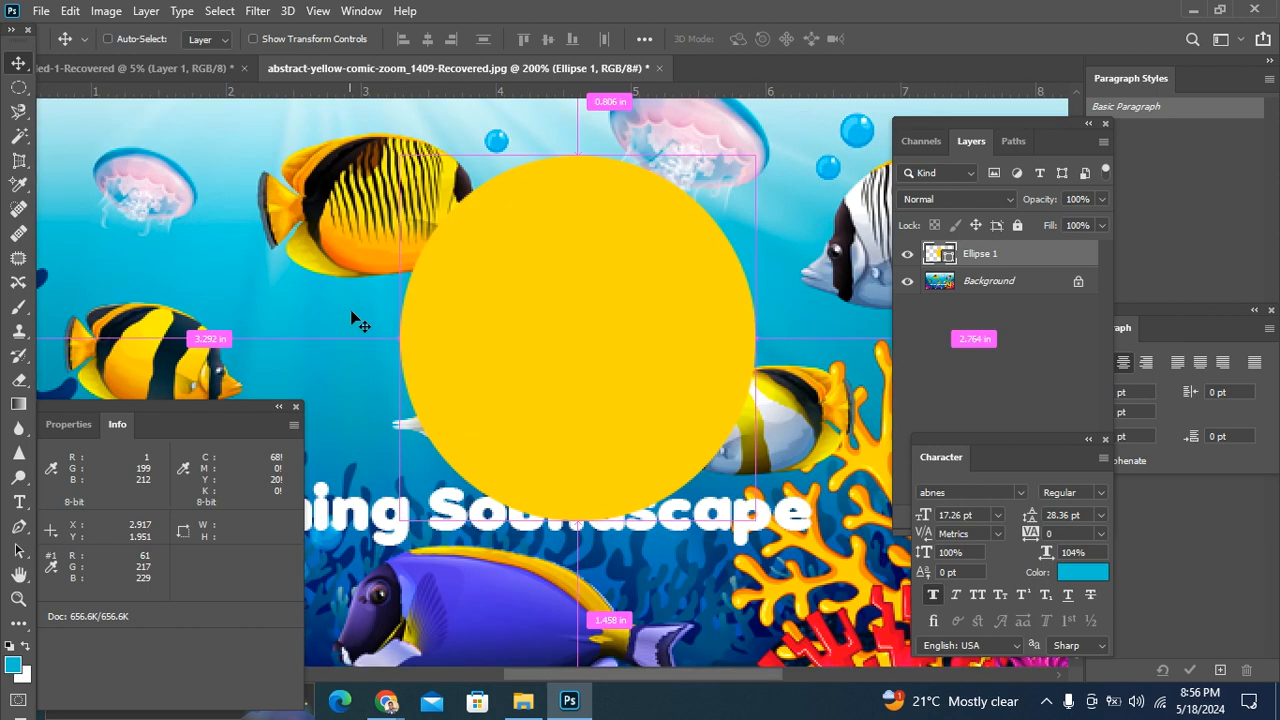
scroll(420, 335, "down", 3)
left_click_drag(234, 408, 234, 506)
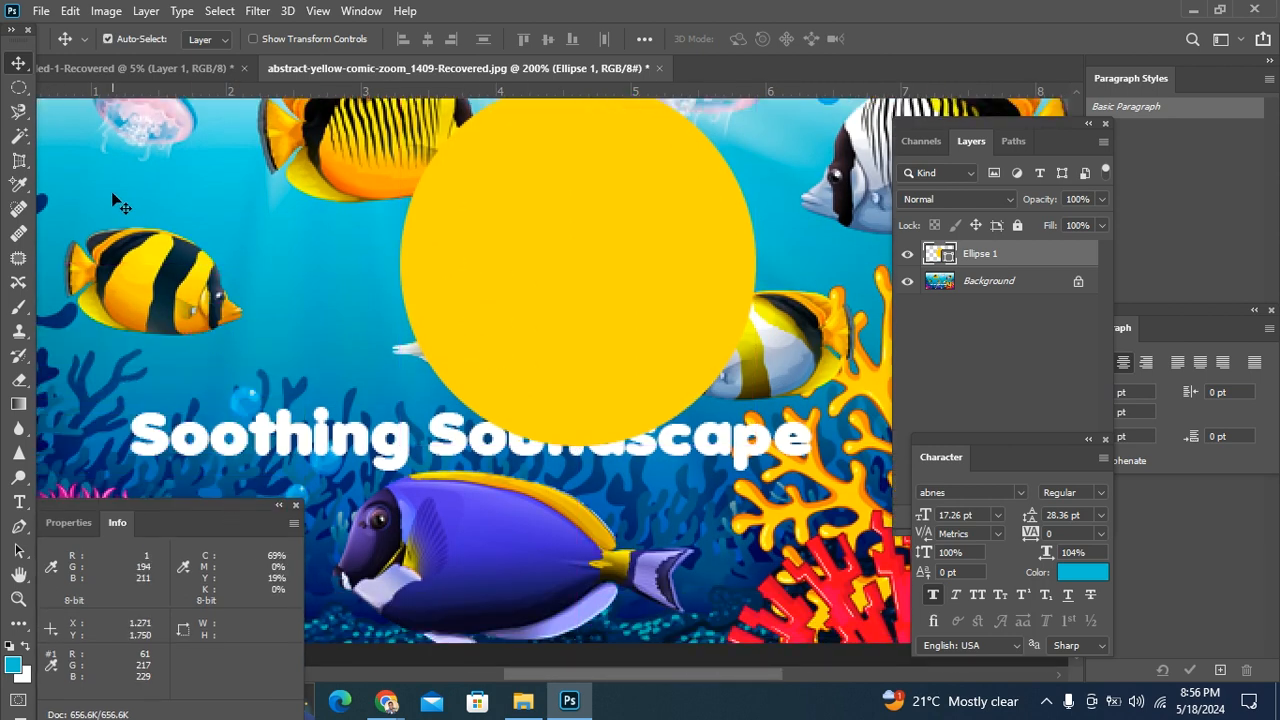
left_click(19, 208)
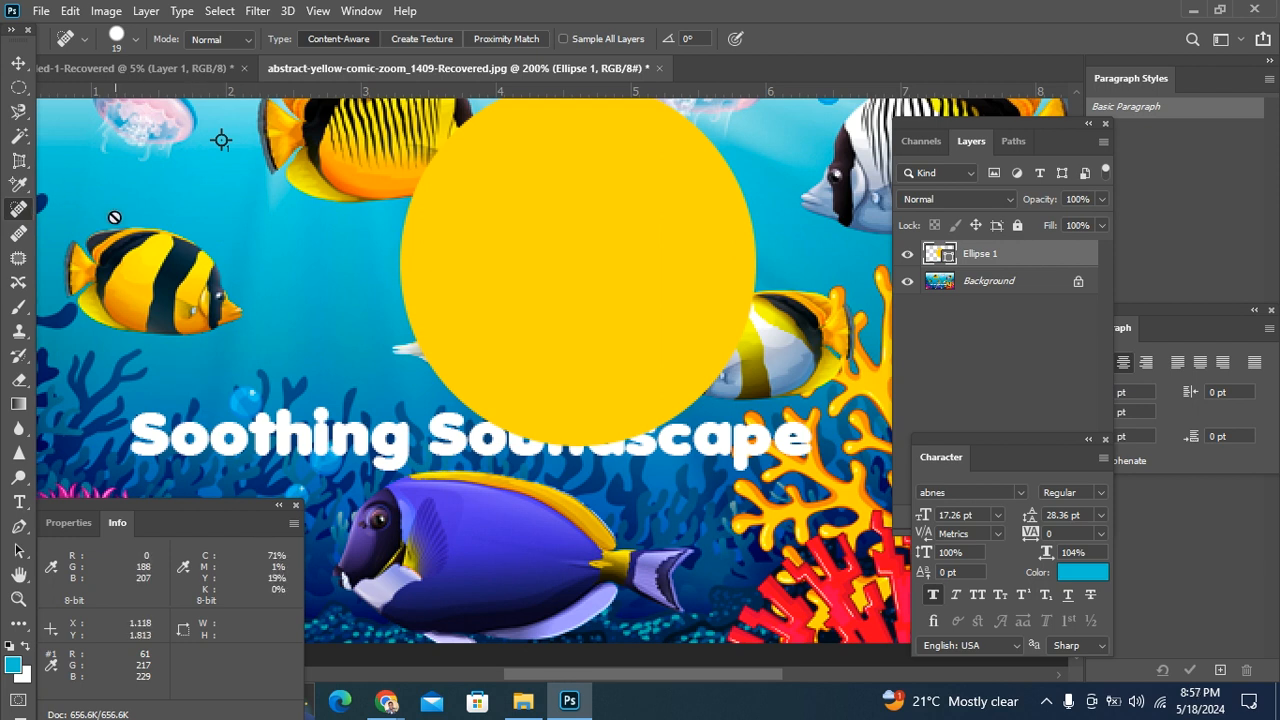
Step: Try healing a spot on the yellow circle, delete the Ellipse 1 layer, and unlock the Background layer
left_click(492, 270)
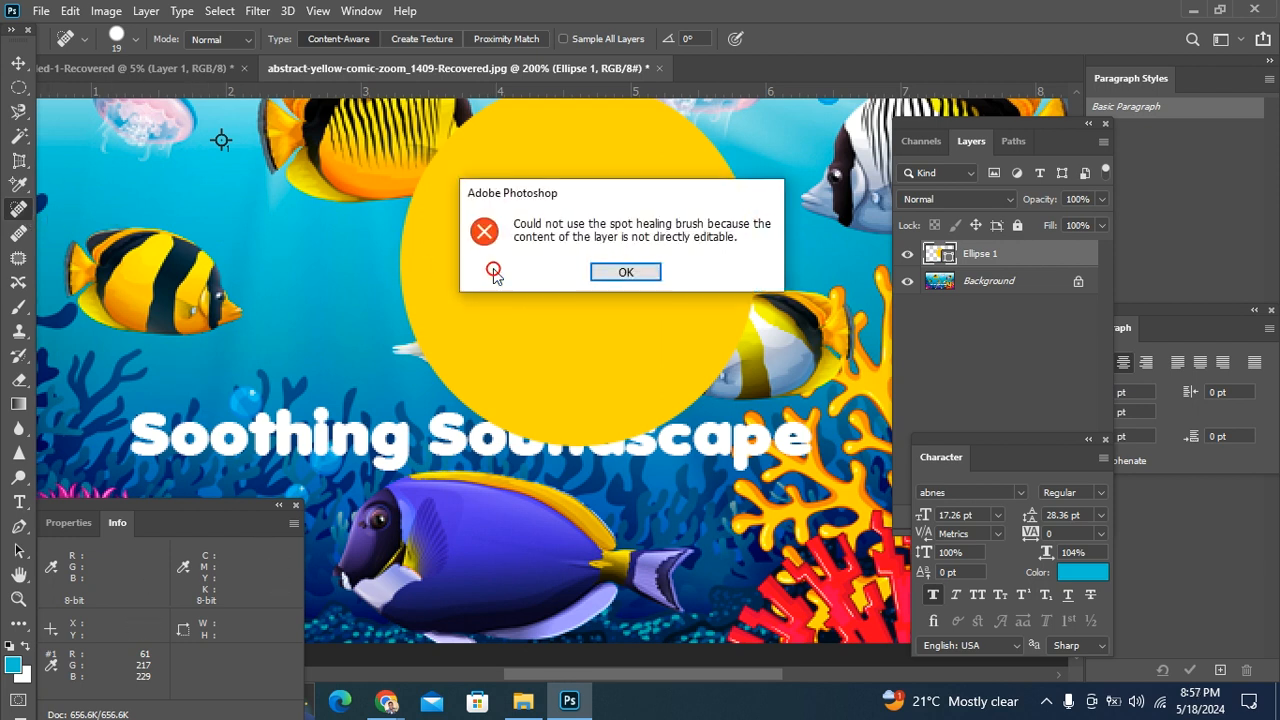
left_click(614, 275)
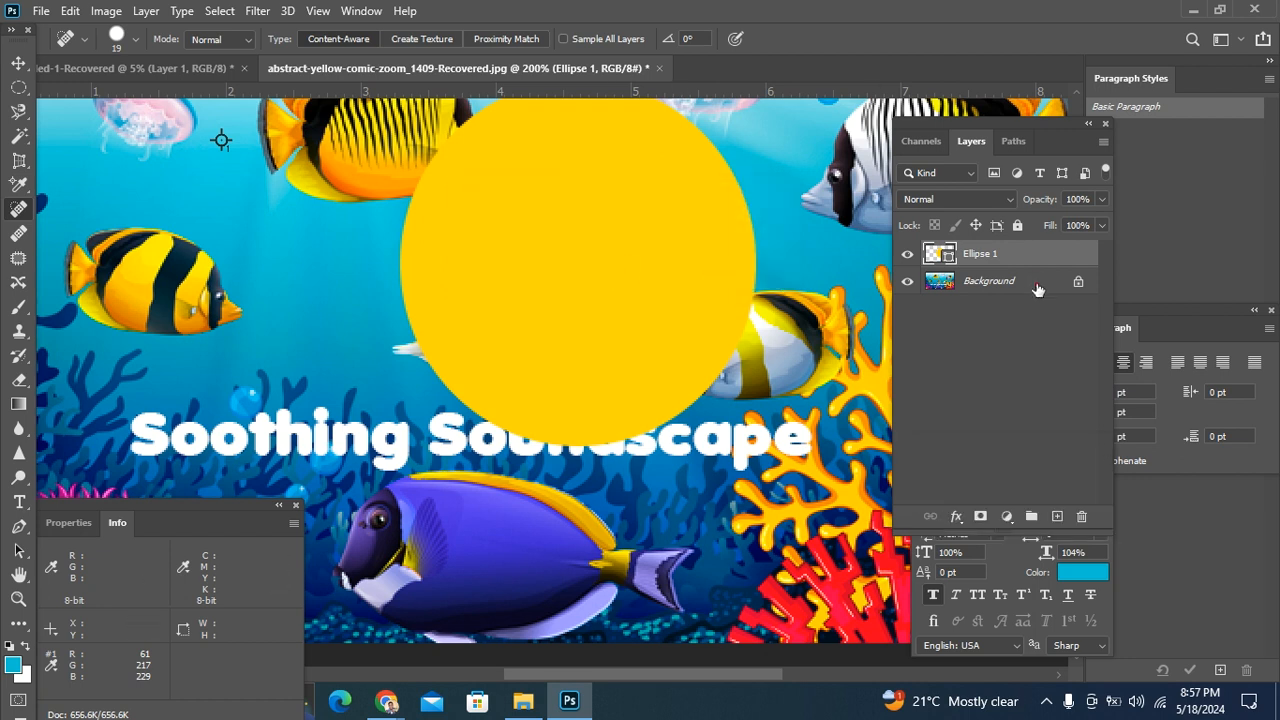
left_click(1037, 283)
left_click(1032, 256)
key("Delete")
left_click(1080, 253)
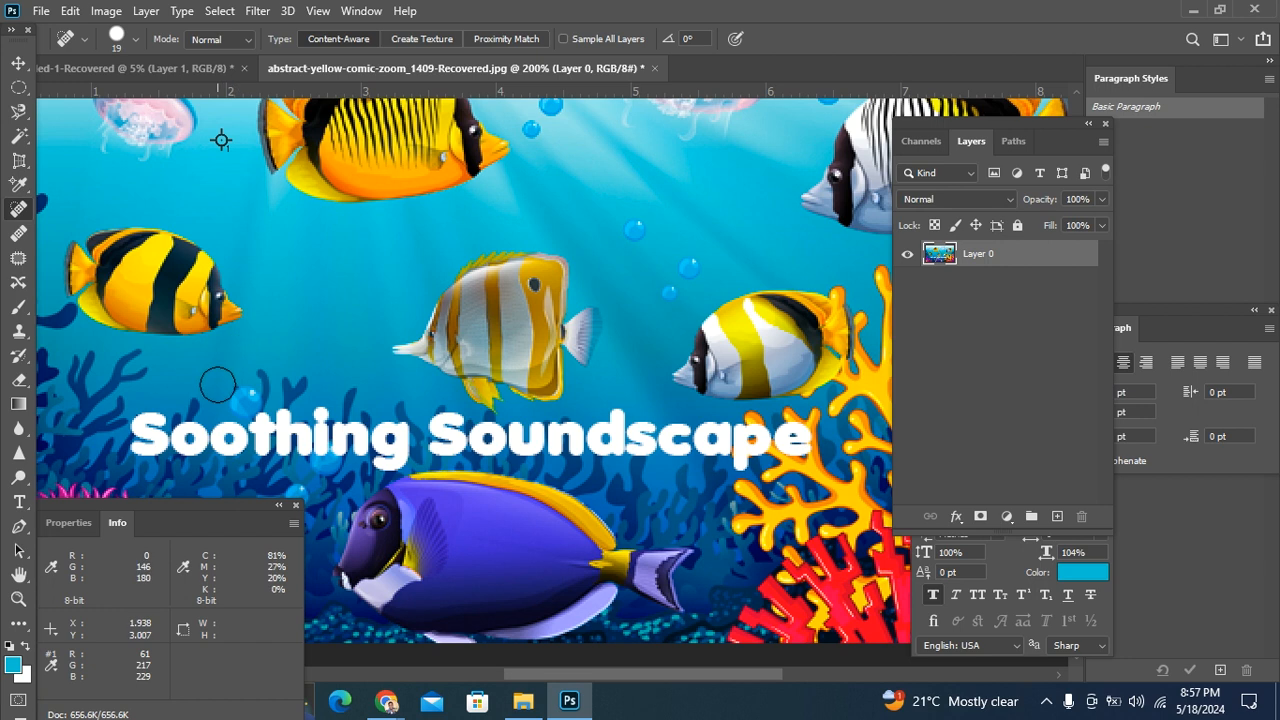
Step: Remove the bubble just above the Soothing Soundscape title and the dark coral tips over the word Soothing with the Spot Healing Brush
left_click_drag(236, 394, 242, 398)
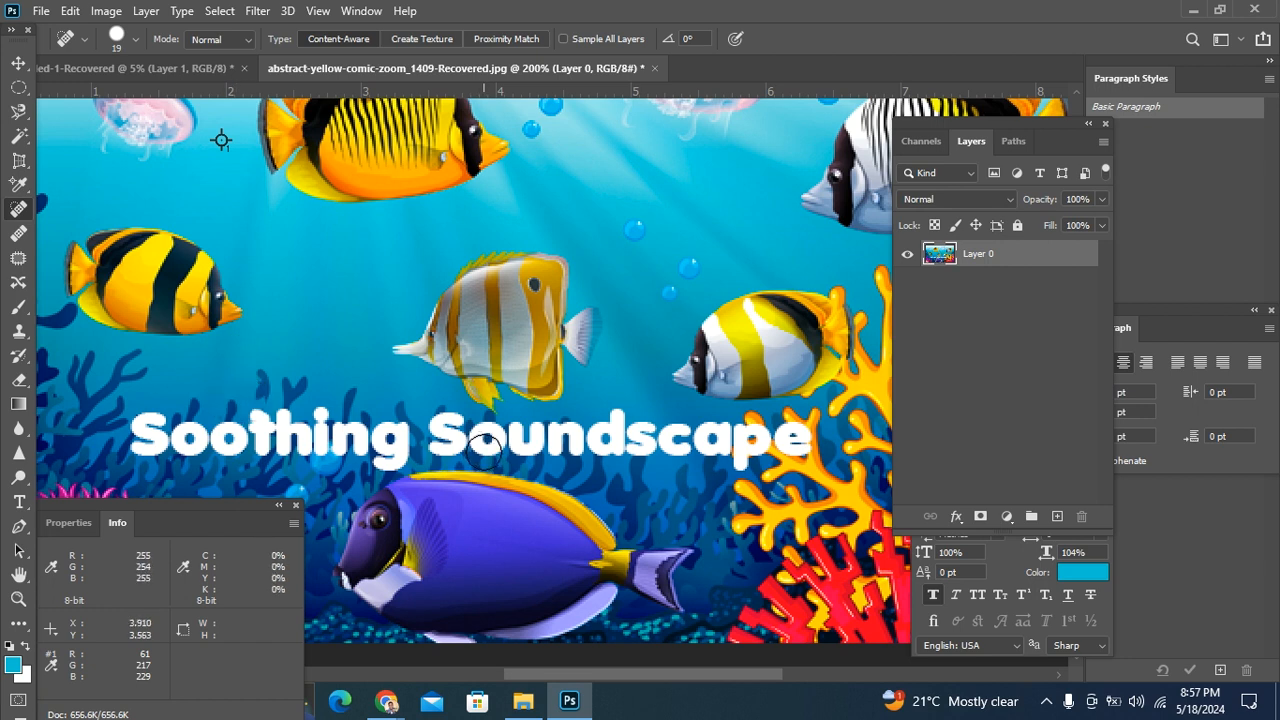
key("ctrl+plus")
left_click_drag(235, 370, 522, 288)
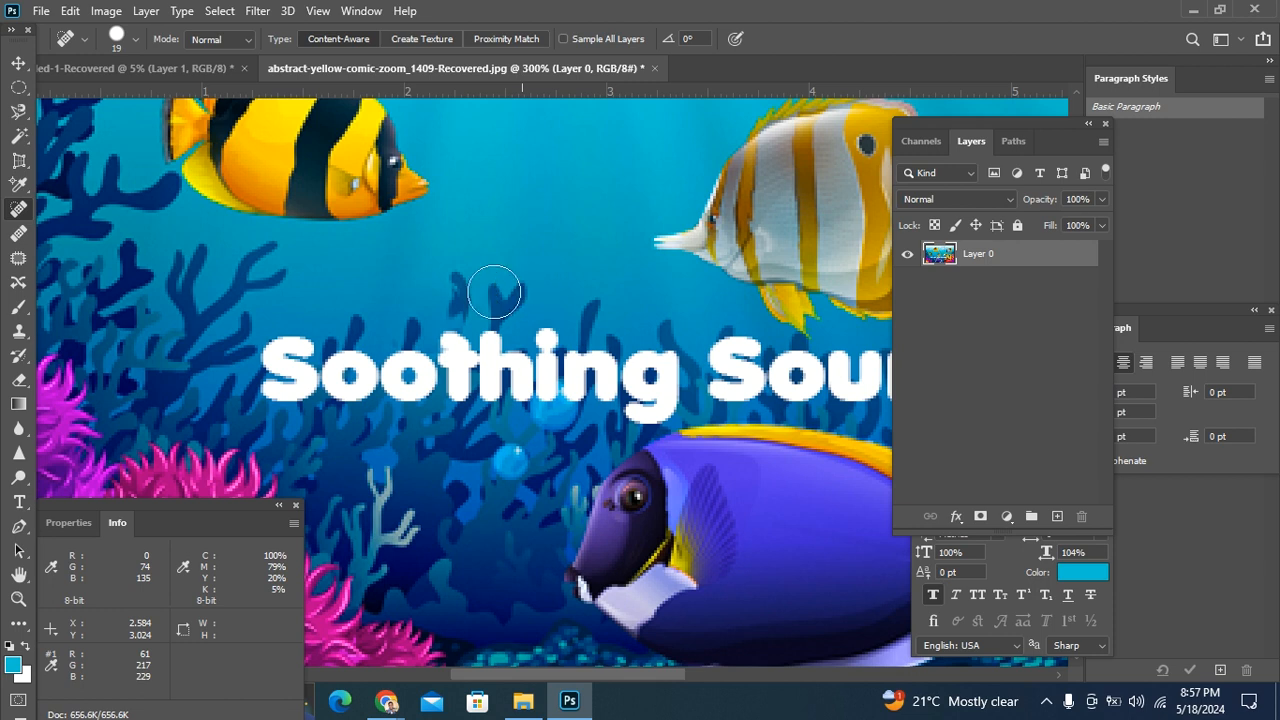
left_click(451, 291)
mouse_move(451, 291)
left_mouse_down()
mouse_move(454, 302)
mouse_move(517, 300)
left_mouse_up()
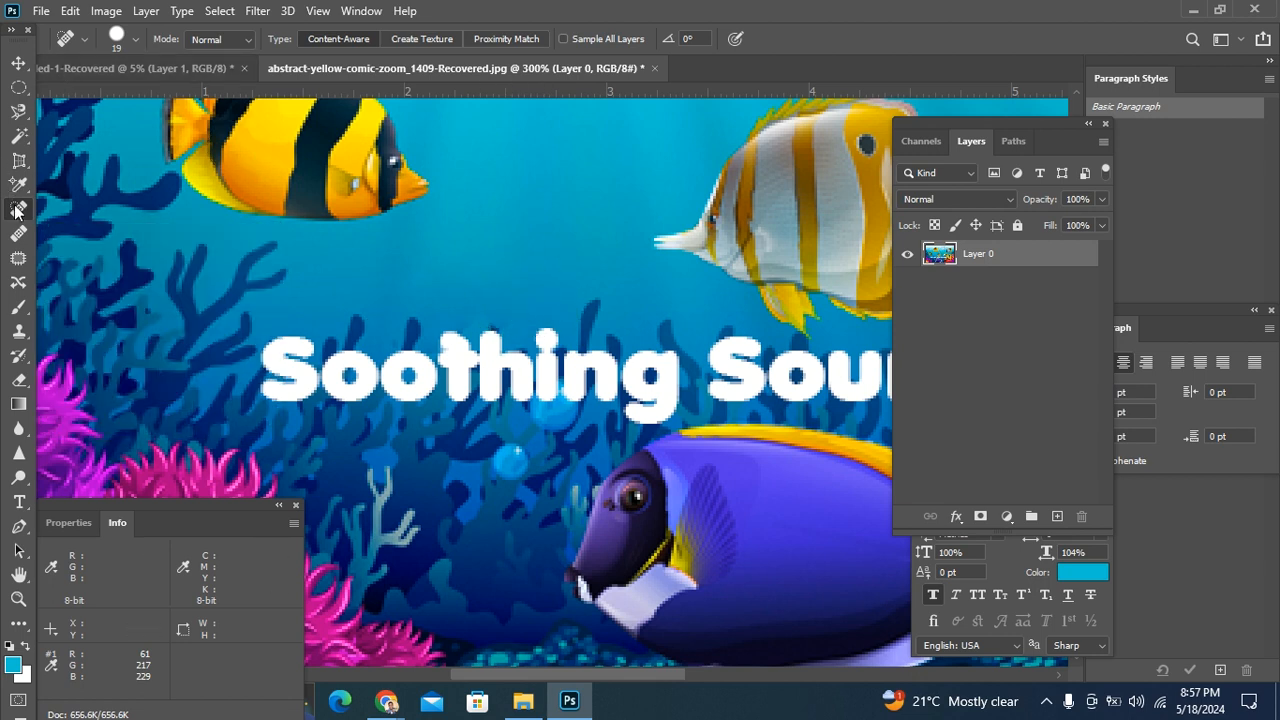
Step: Activate the Patch tool and outline the small yellow-and-black striped fish above the purple coral
key("ctrl+minus")
left_click(20, 262)
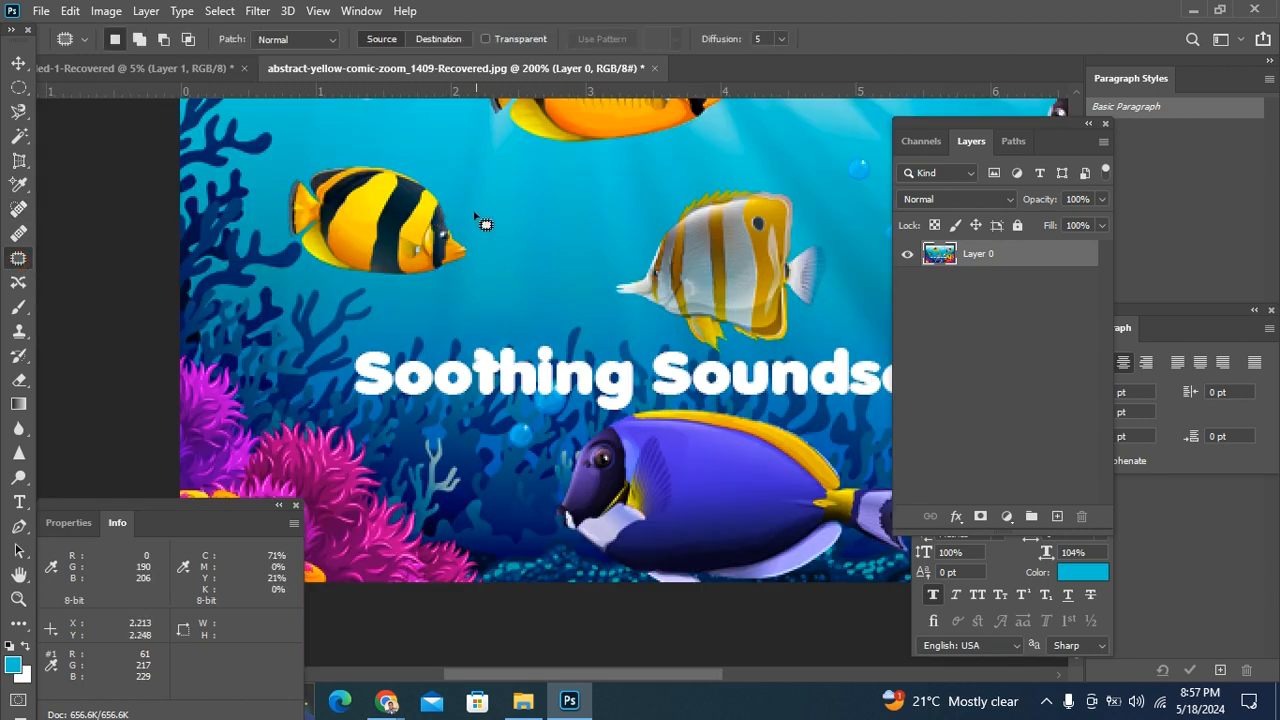
mouse_move(470, 198)
left_mouse_down()
mouse_move(391, 149)
mouse_move(310, 158)
mouse_move(269, 196)
mouse_move(298, 266)
left_mouse_up()
mouse_move(470, 289)
left_mouse_down()
mouse_move(492, 262)
mouse_move(471, 200)
left_mouse_up()
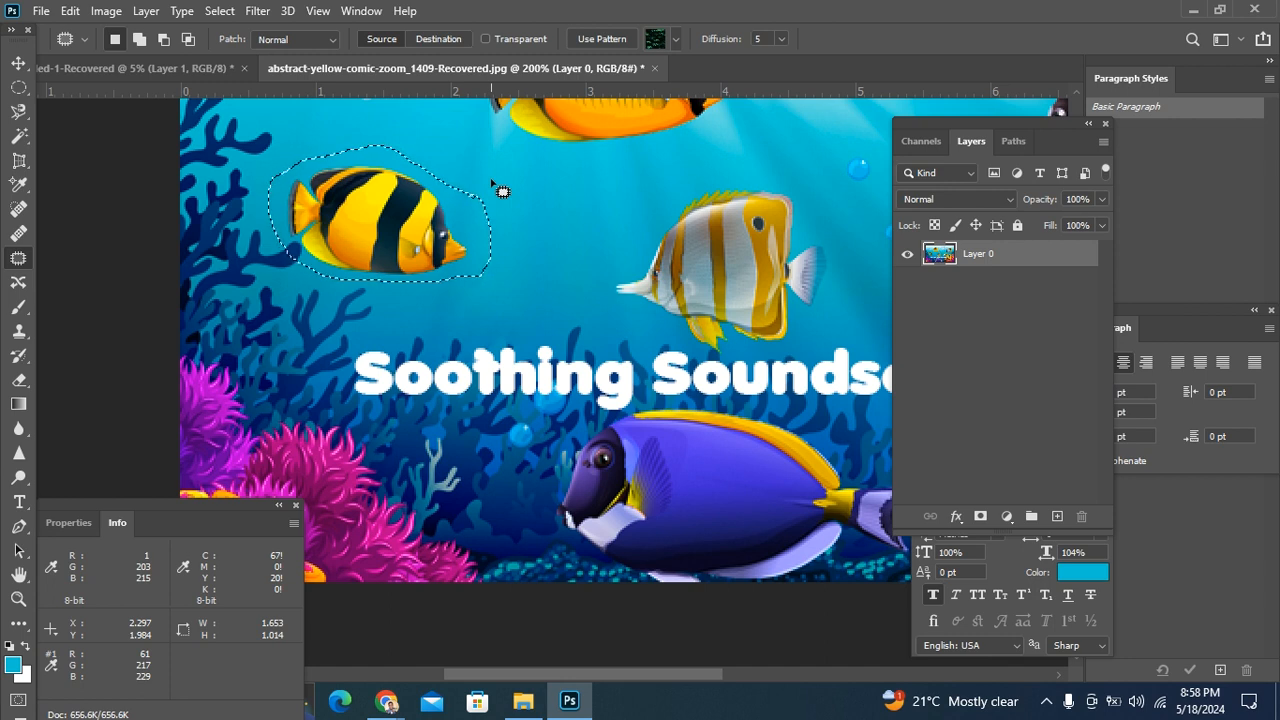
scroll(491, 190, "right", 10)
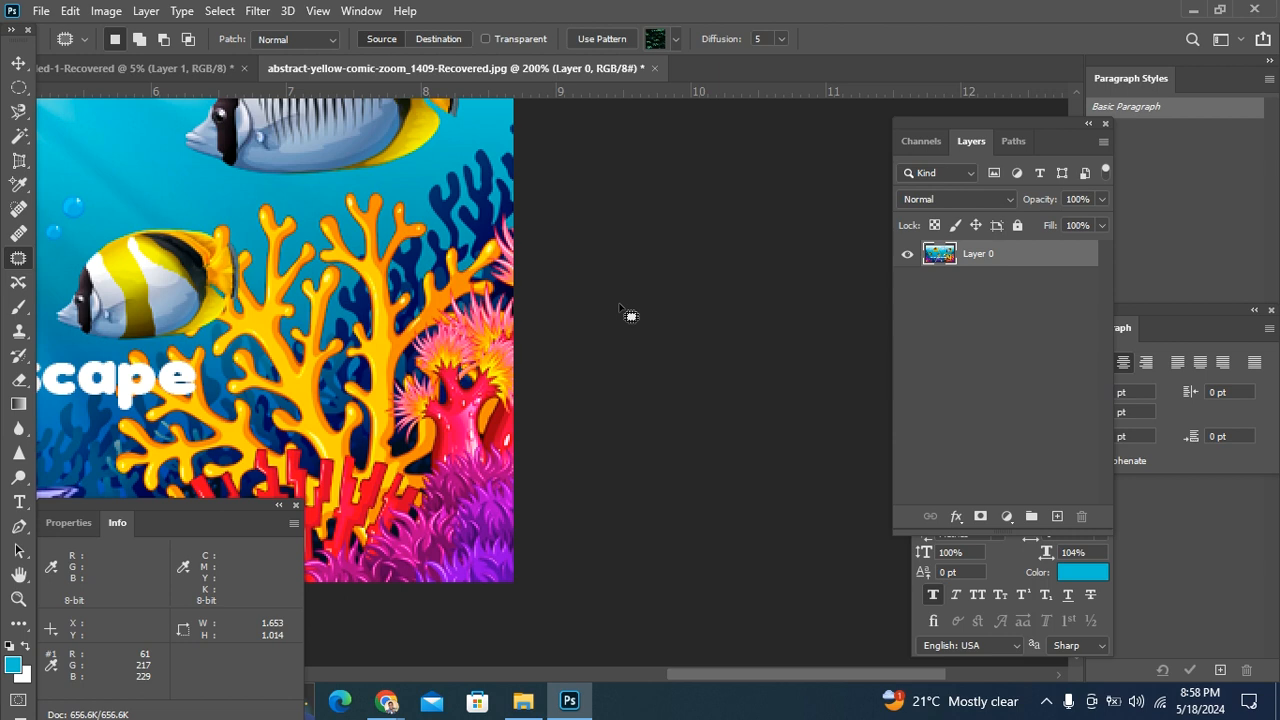
left_click_drag(703, 675, 450, 667)
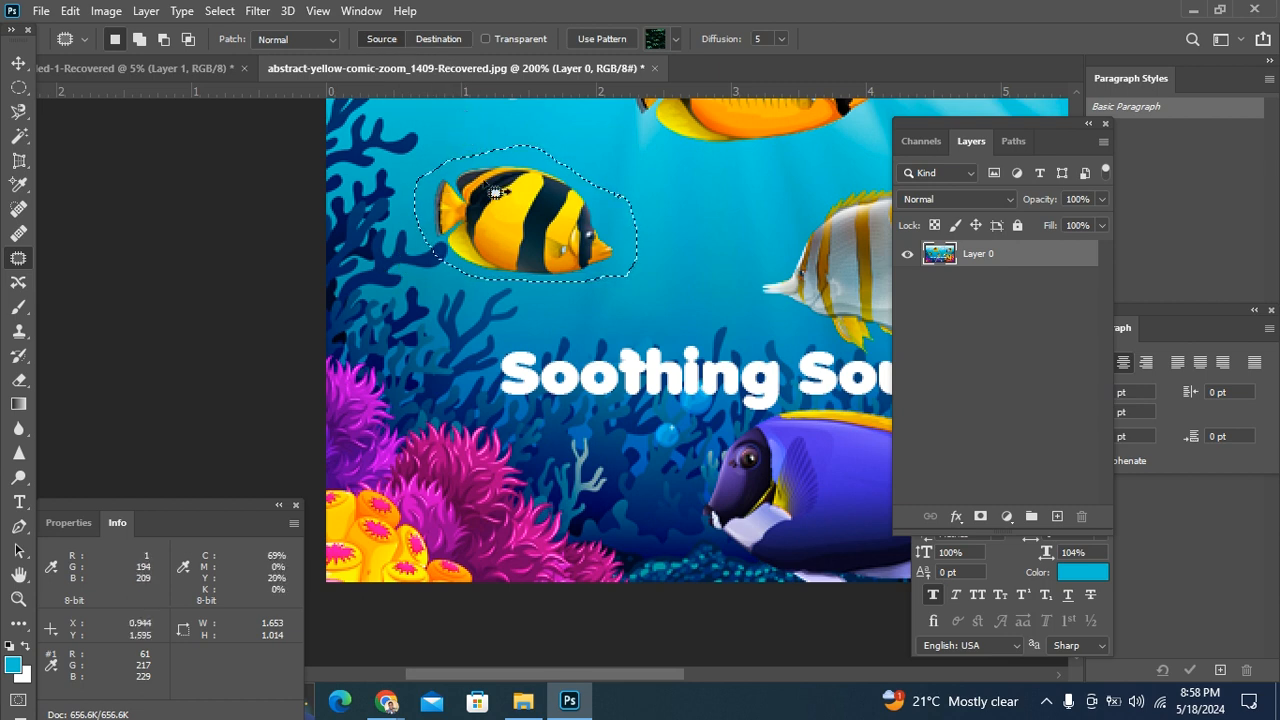
Step: Try patching the outlined fish with the pink coral in Source mode, and copying it over that coral in Destination mode
left_click_drag(549, 238, 479, 506)
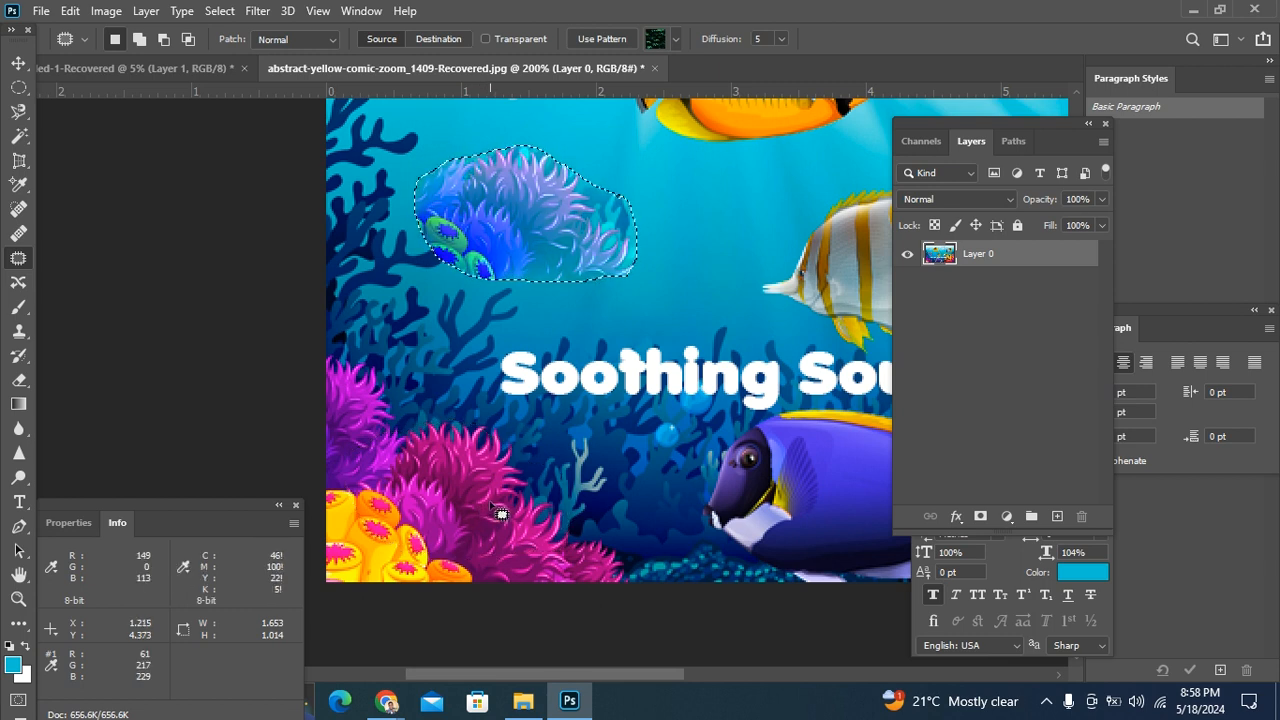
key("ctrl+z")
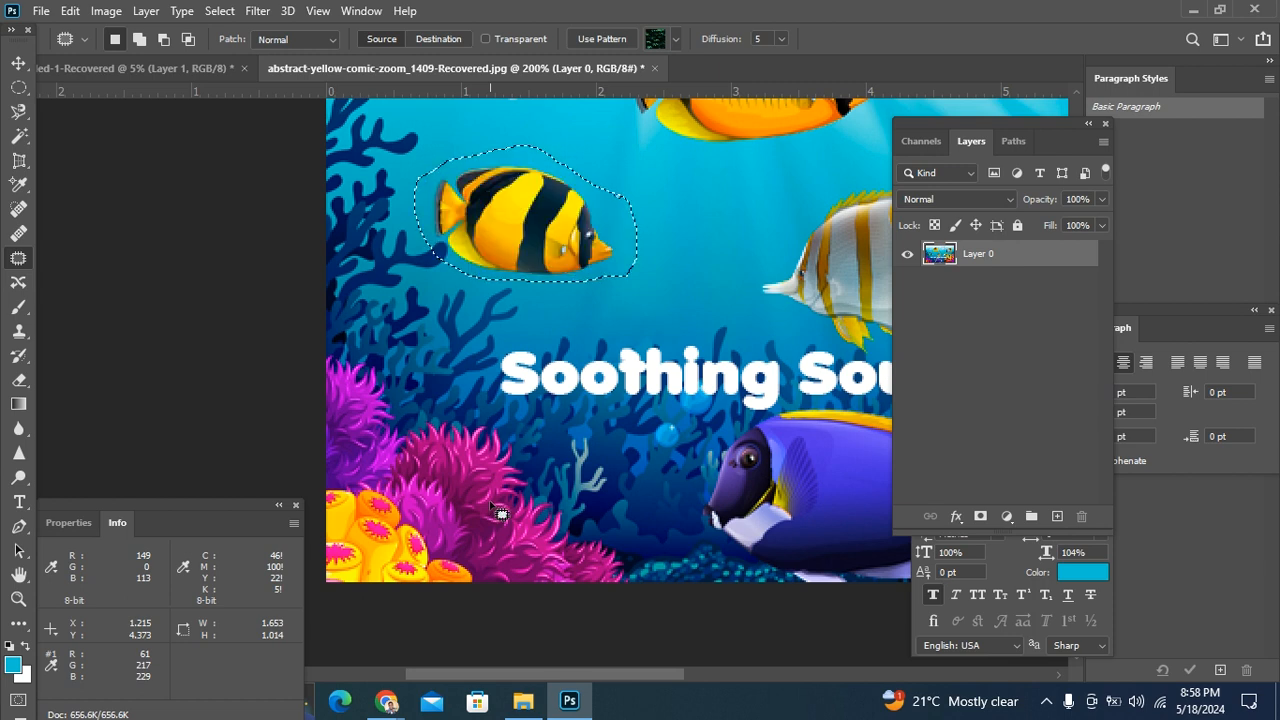
left_click(432, 38)
left_click_drag(484, 206, 548, 481)
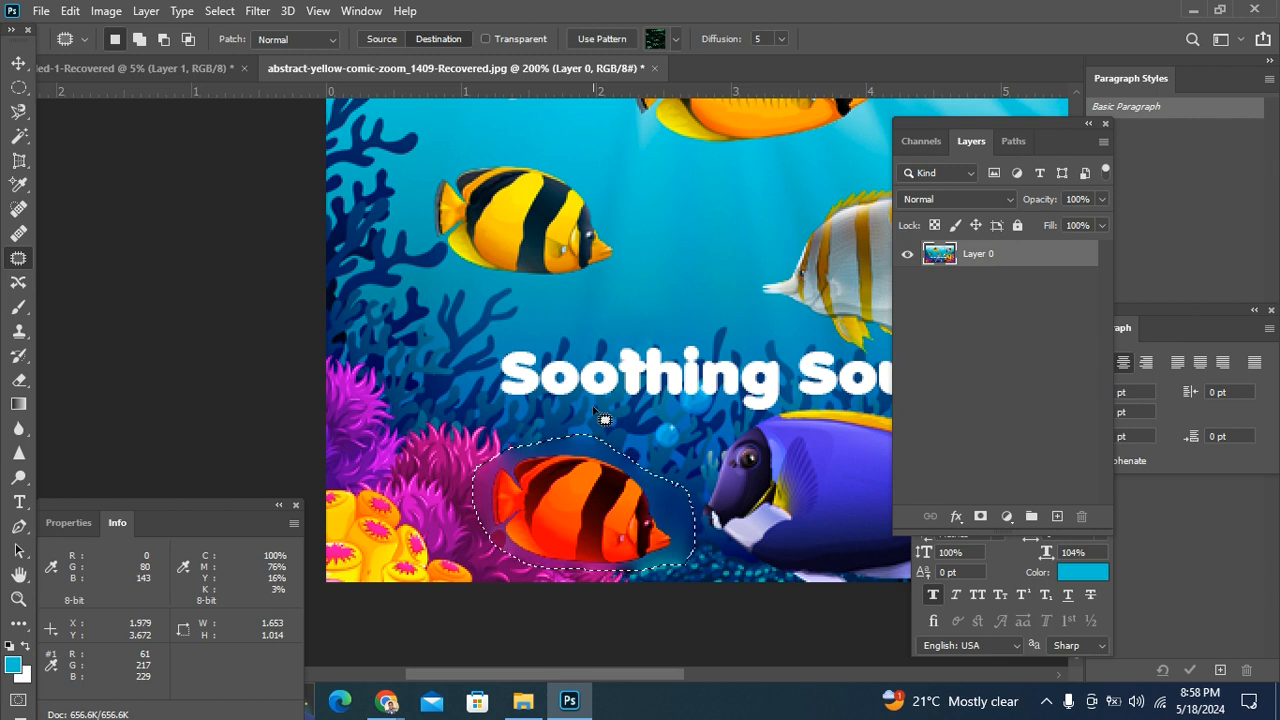
key("ctrl+z")
Step: Try patching the outlined fish in Source mode with the water beside the silver-and-yellow fish, and clear the selection
left_click(384, 41)
left_click_drag(510, 221, 750, 204)
key("ctrl+minus")
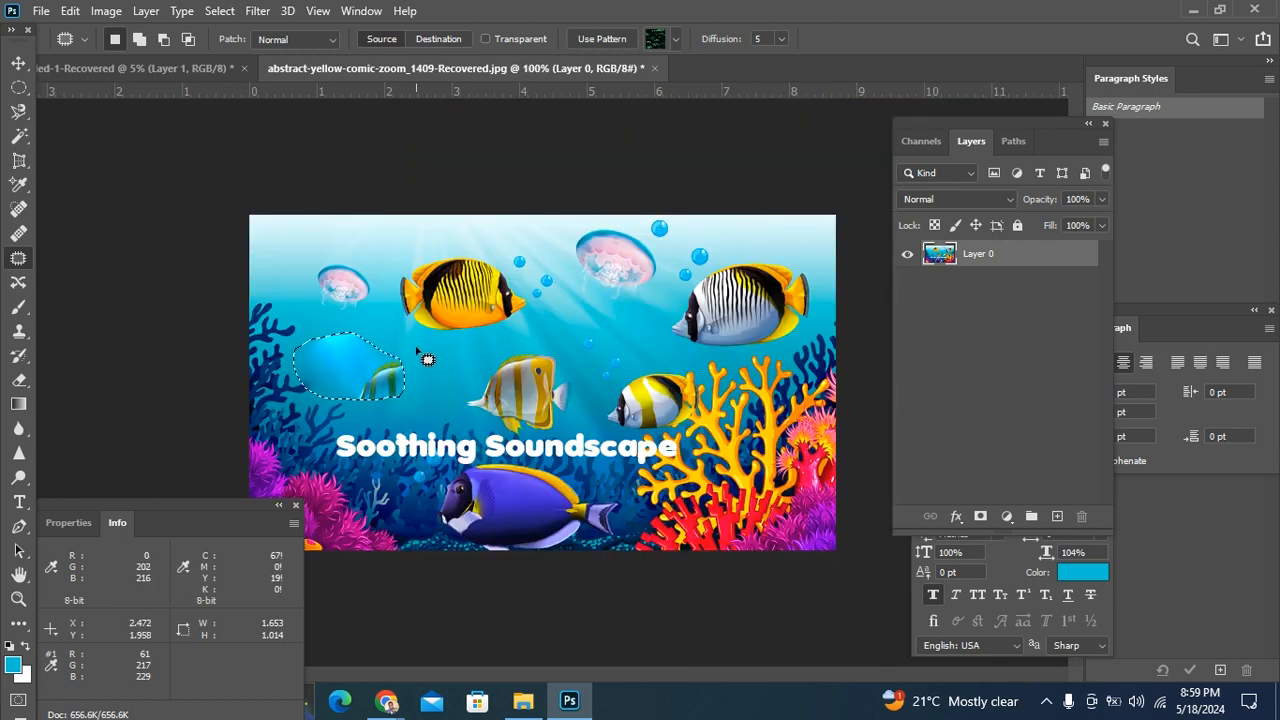
key("ctrl+minus")
key("ctrl+minus")
key("ctrl+plus")
key("ctrl+plus")
key("ctrl+plus")
key("ctrl+plus")
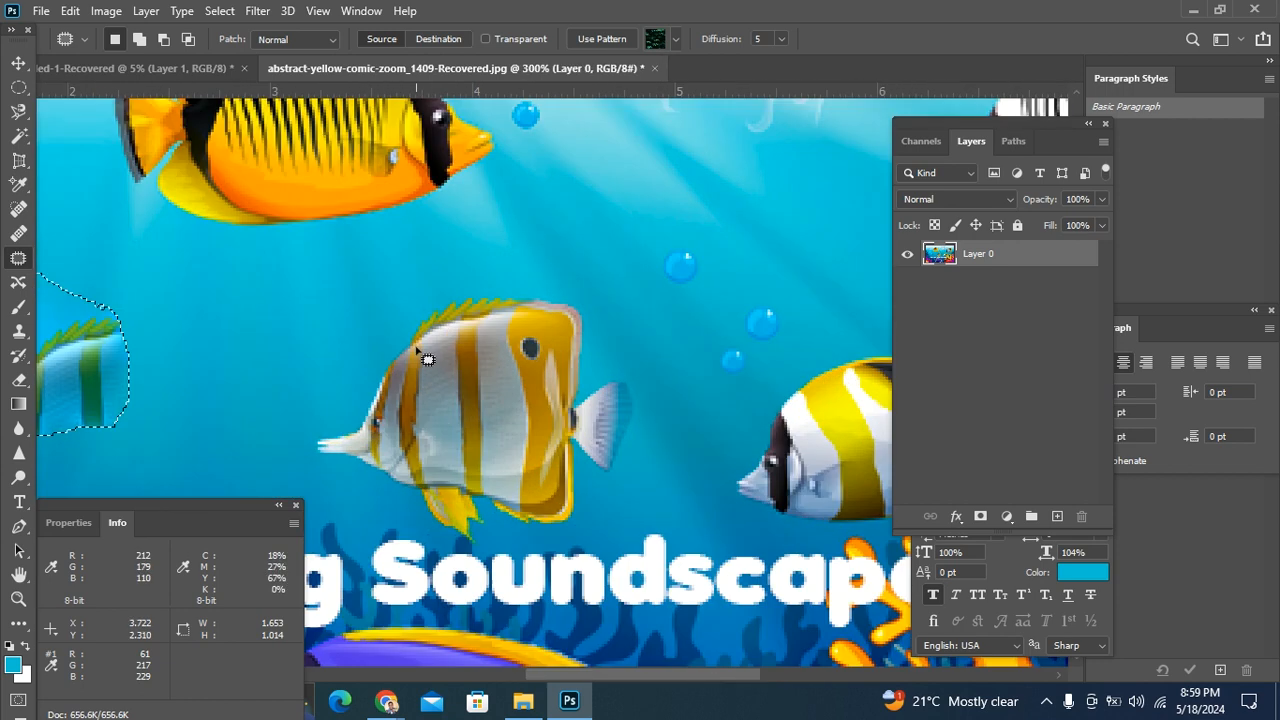
key("ctrl+plus")
key("ctrl+minus")
key("ctrl+minus")
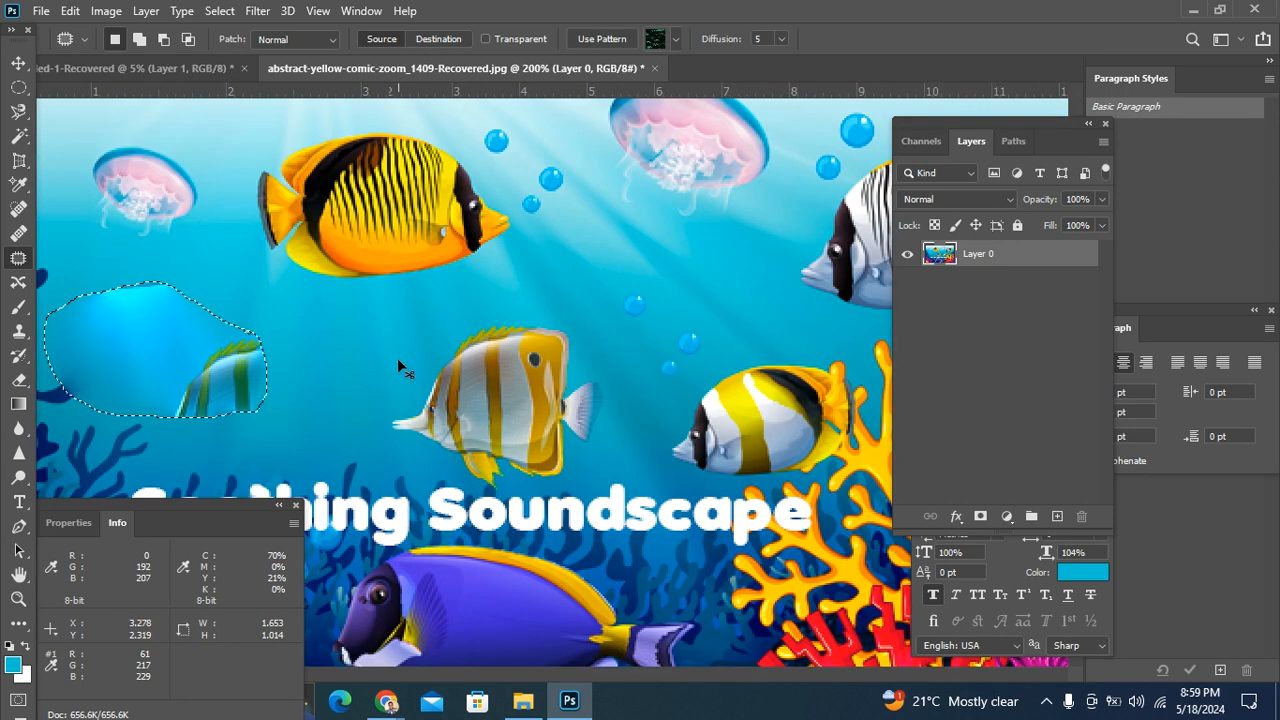
key("ctrl+minus")
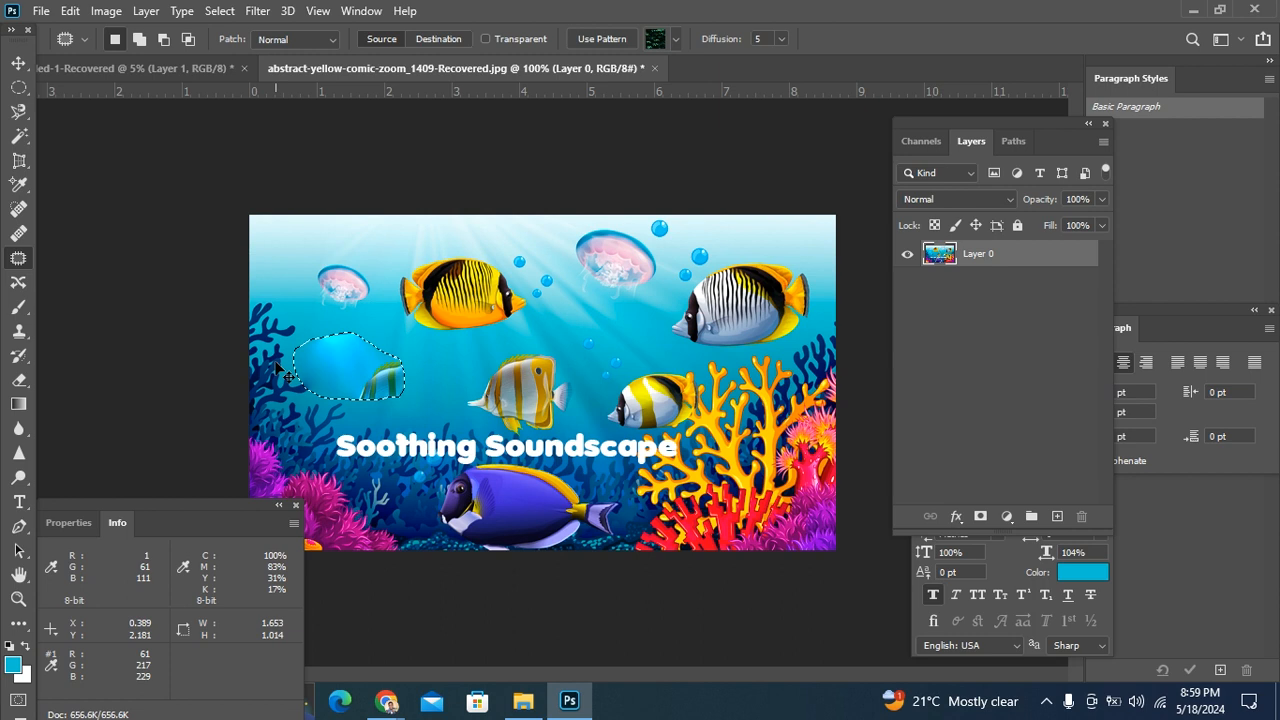
key("ctrl+d")
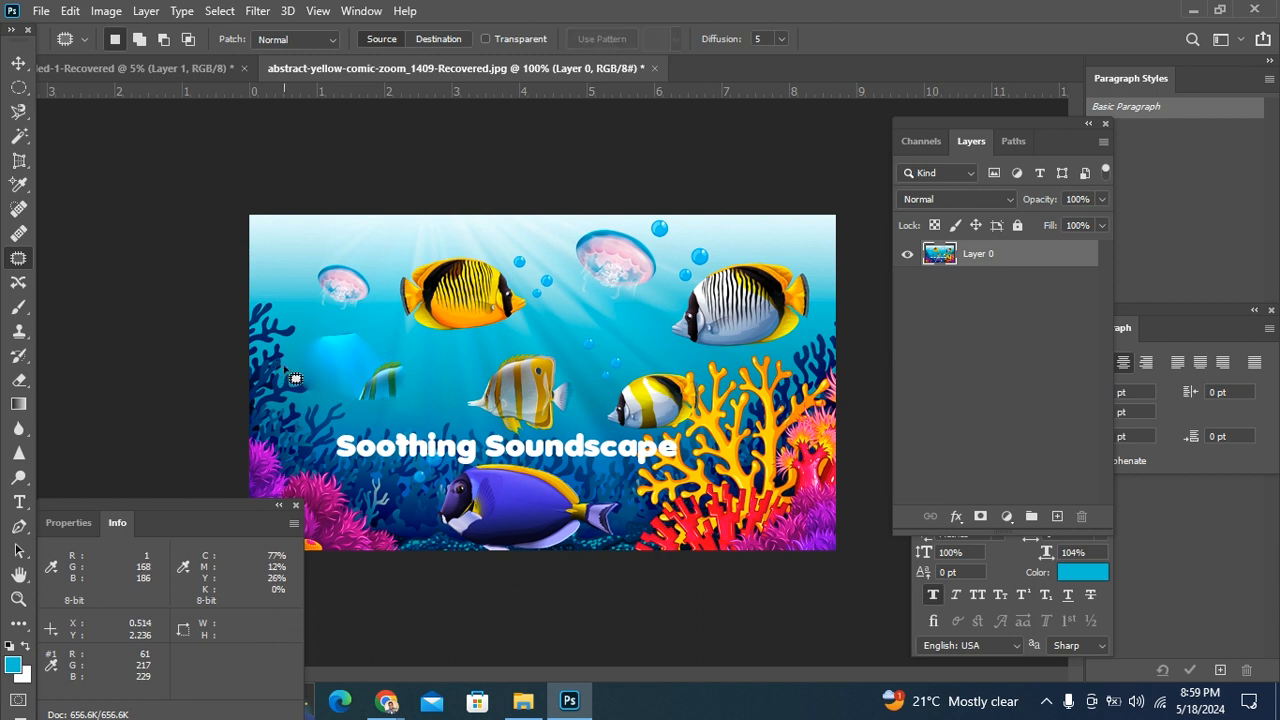
Step: Undo the deselection and the last patch, and clear the outline around the striped fish
key("ctrl+z")
key("ctrl+z")
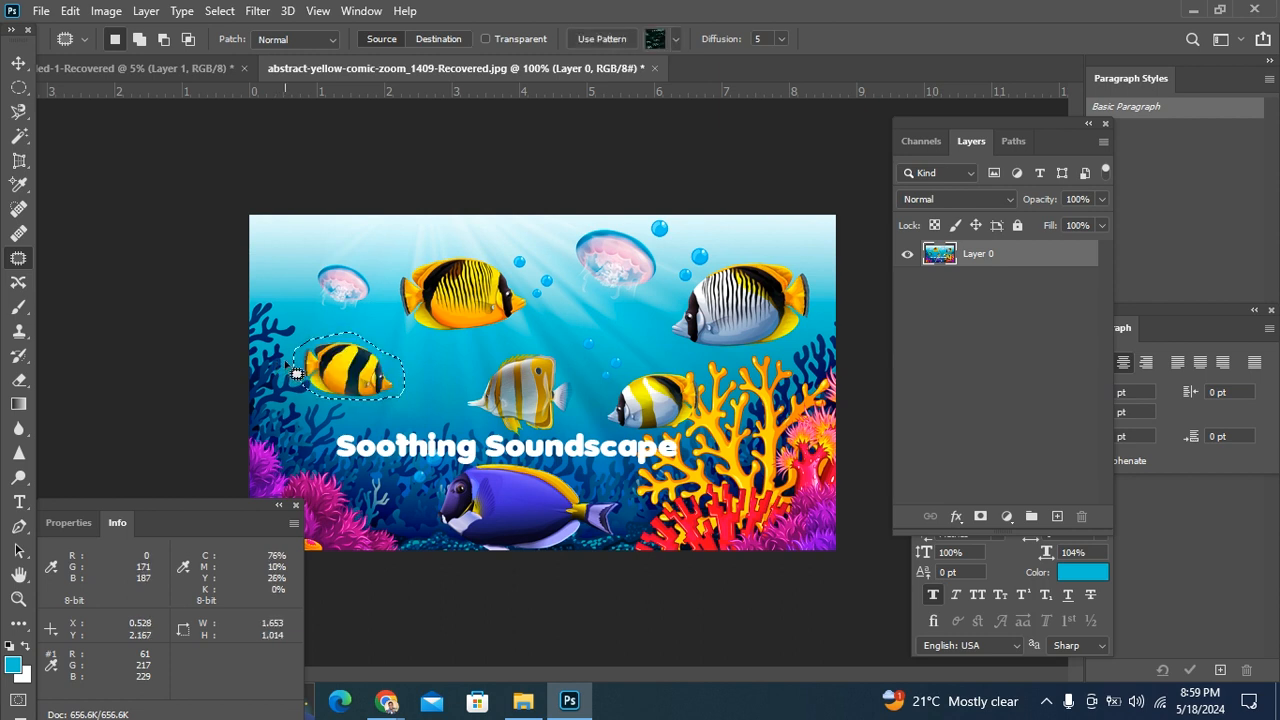
key("ctrl+d")
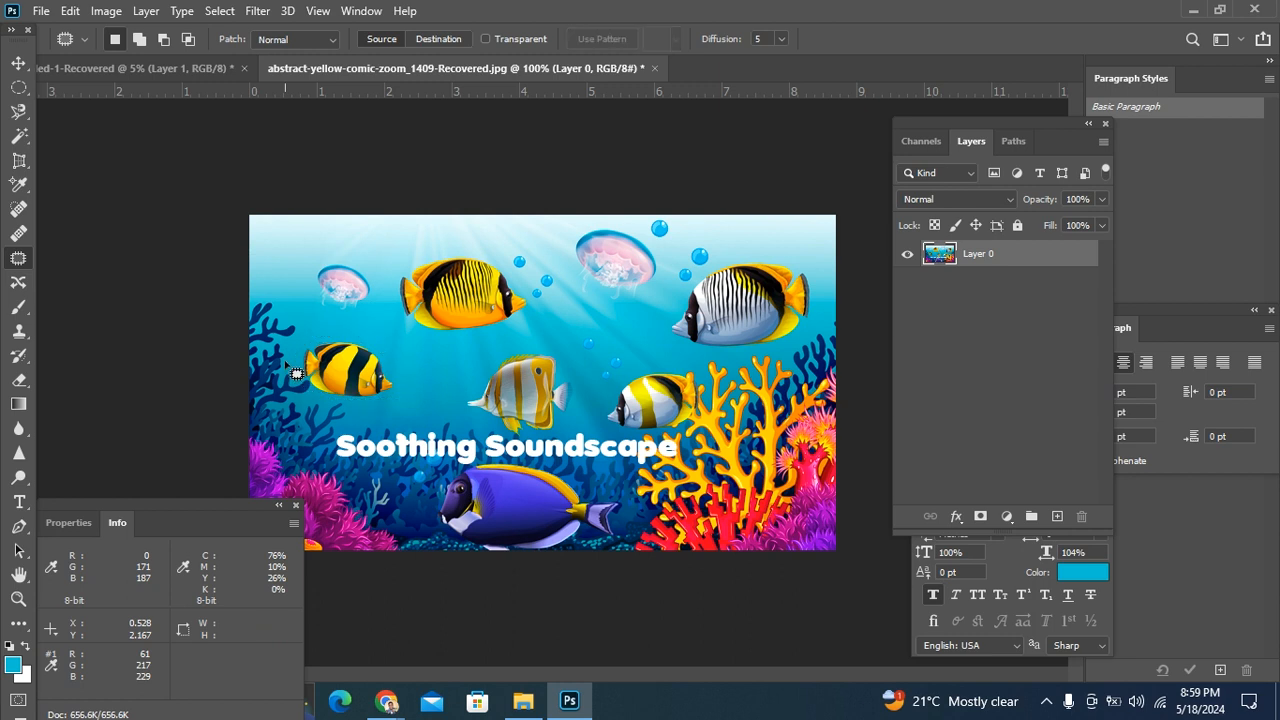
Step: Outline the small yellow-and-black striped fish more tightly with the Patch tool, about 1.43 wide and 0.97 high
key("ctrl+plus")
left_click_drag(385, 357, 551, 291)
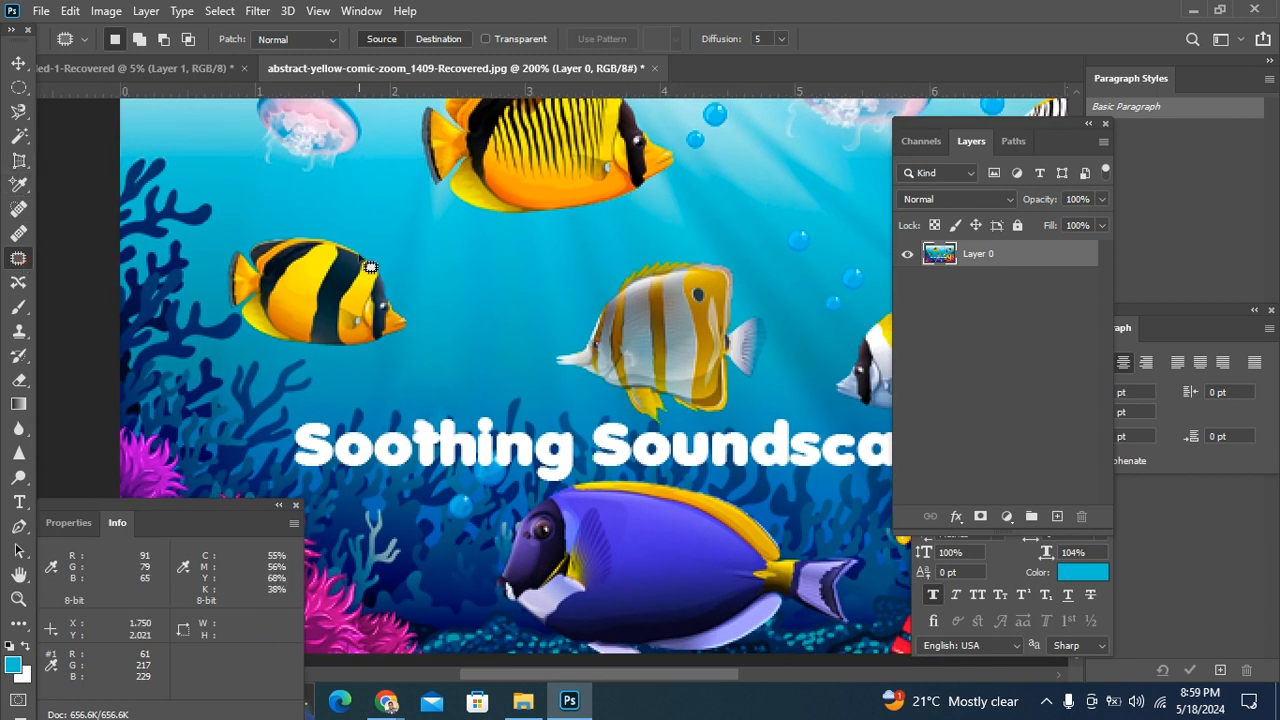
mouse_move(349, 237)
left_mouse_down()
mouse_move(276, 224)
mouse_move(246, 237)
left_mouse_up()
mouse_move(236, 314)
left_mouse_down()
mouse_move(277, 349)
mouse_move(404, 343)
mouse_move(411, 285)
mouse_move(372, 248)
left_mouse_up()
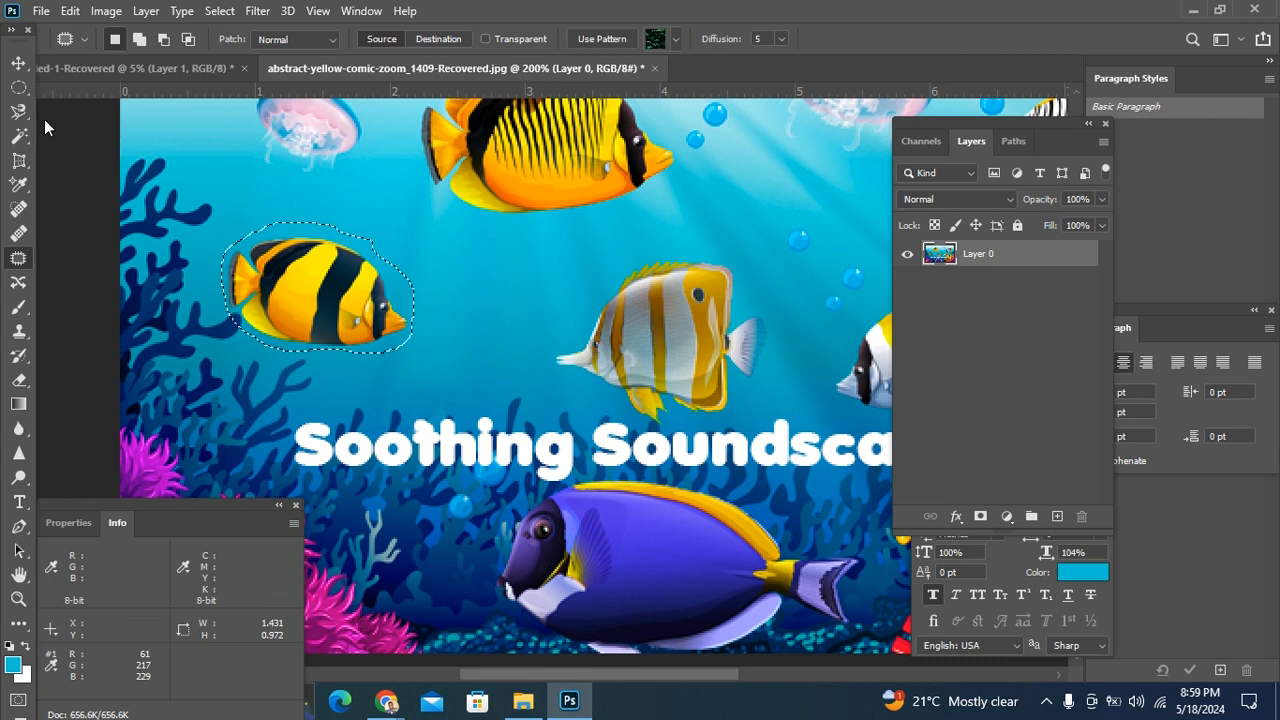
Step: Patch the outlined fish with the sunlit water between the orange fish and the white striped fish, and deselect
left_click_drag(331, 297, 770, 192)
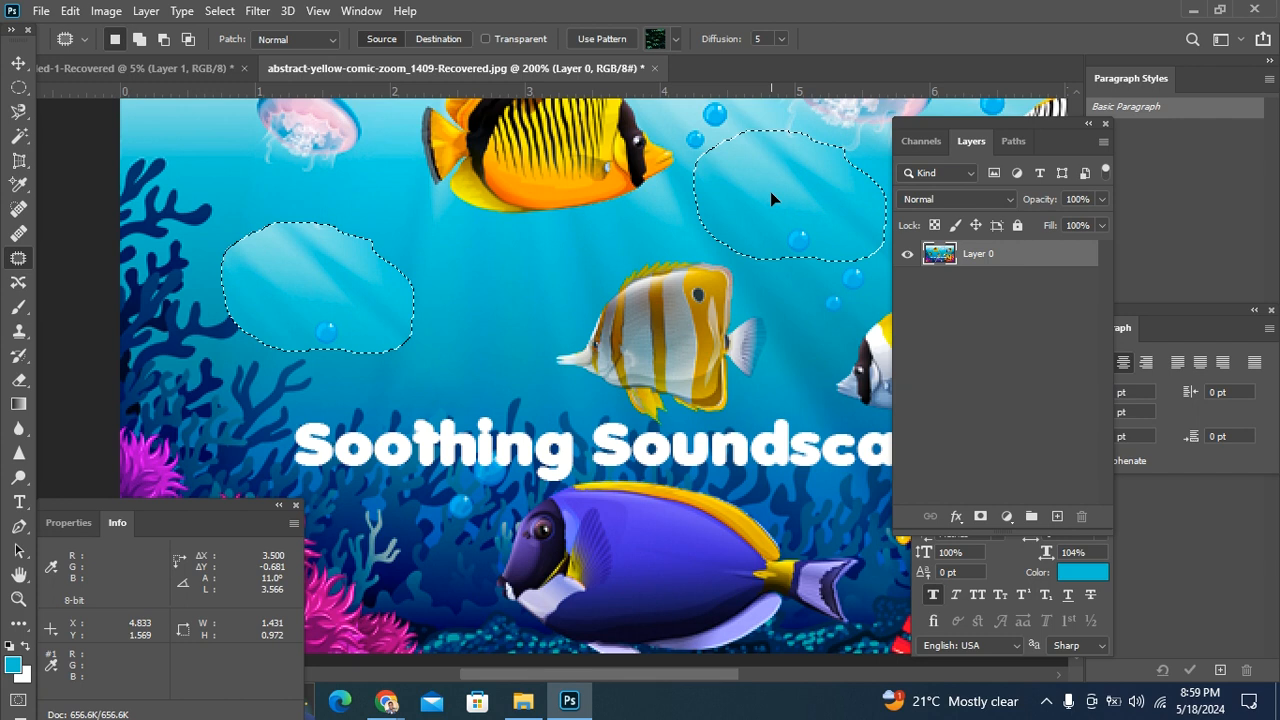
left_click_drag(770, 197, 768, 197)
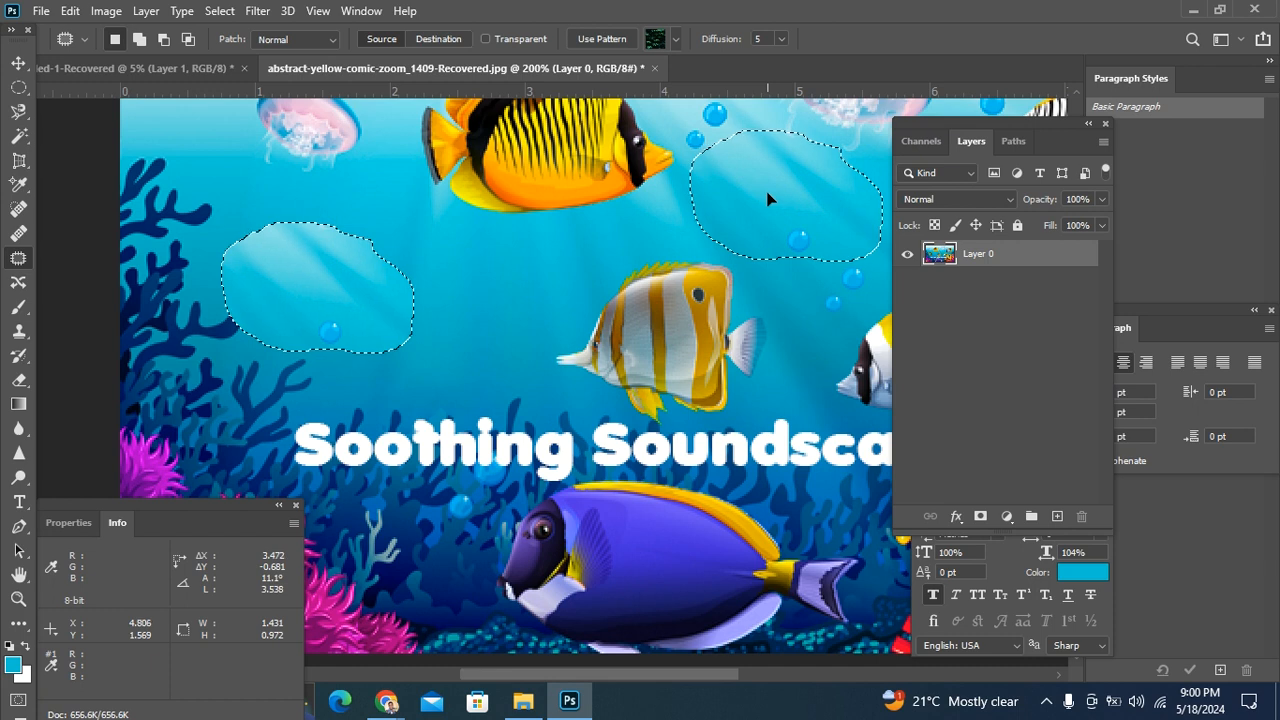
left_click_drag(768, 197, 769, 199)
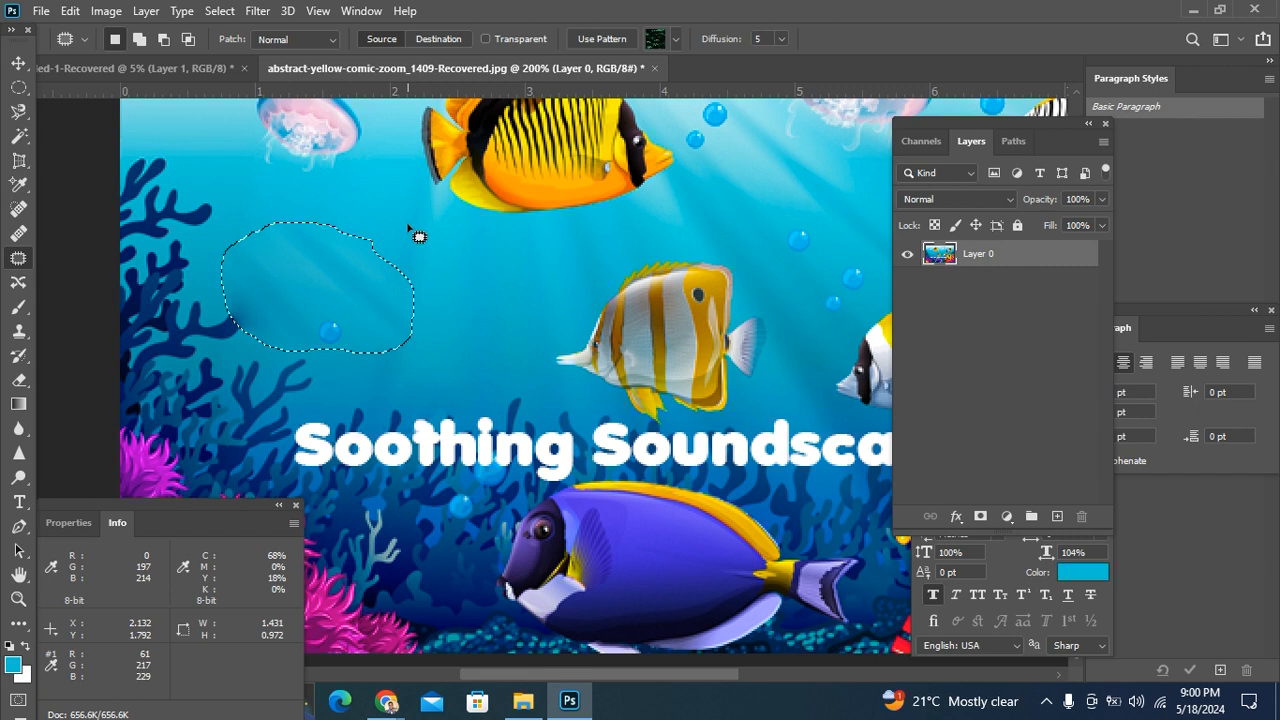
key("ctrl+d")
Step: Examine the patched water and the rest of the image for traces of the removed fish
scroll(487, 369, "down", 5)
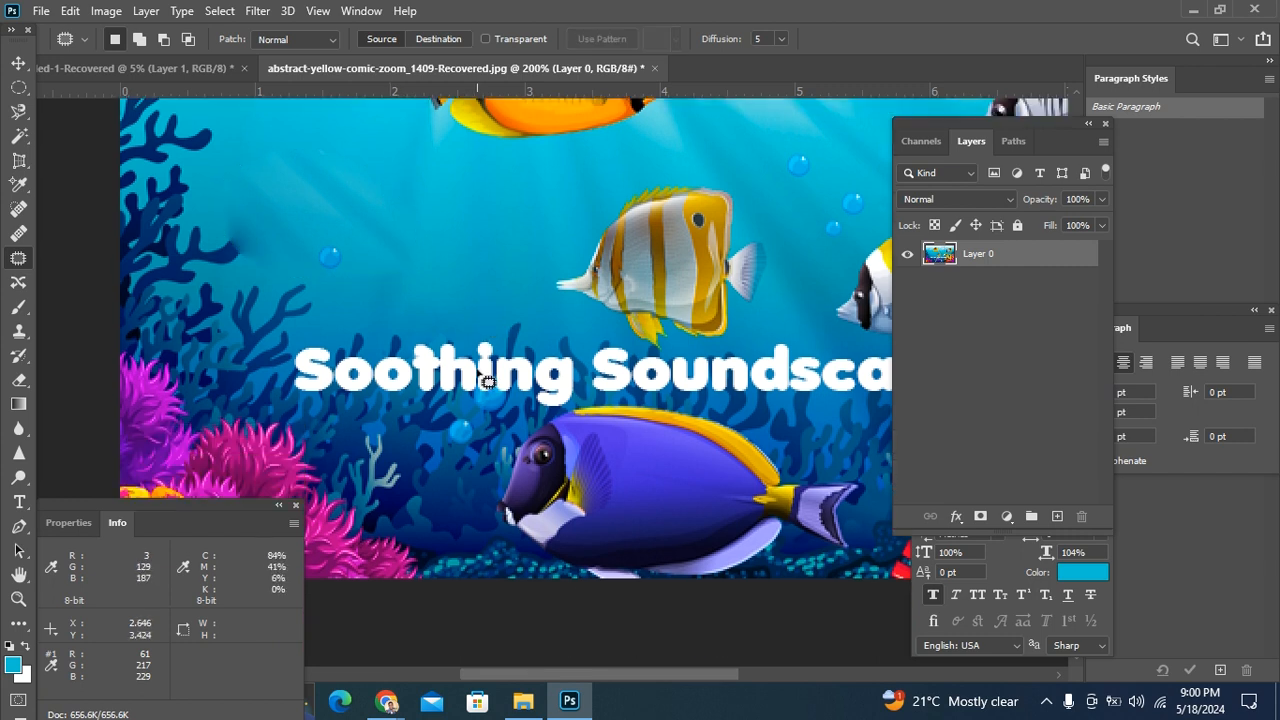
scroll(488, 380, "up", 4)
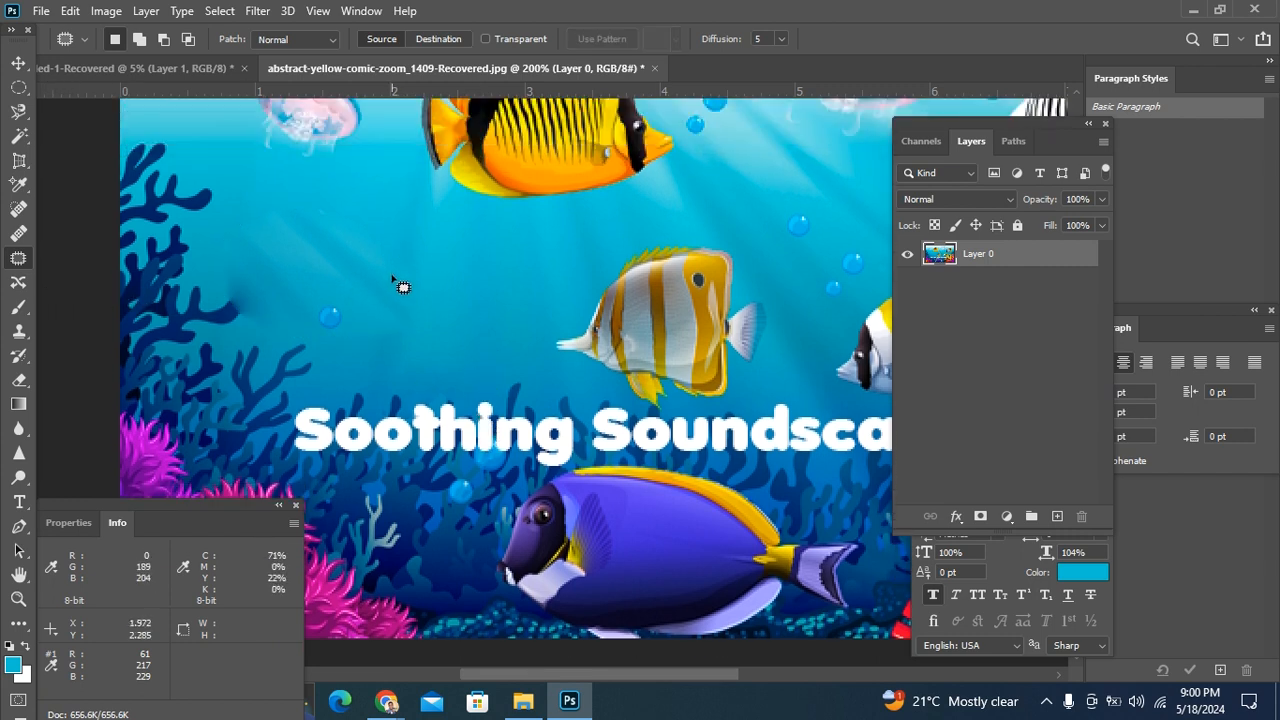
scroll(400, 300, "down", 2)
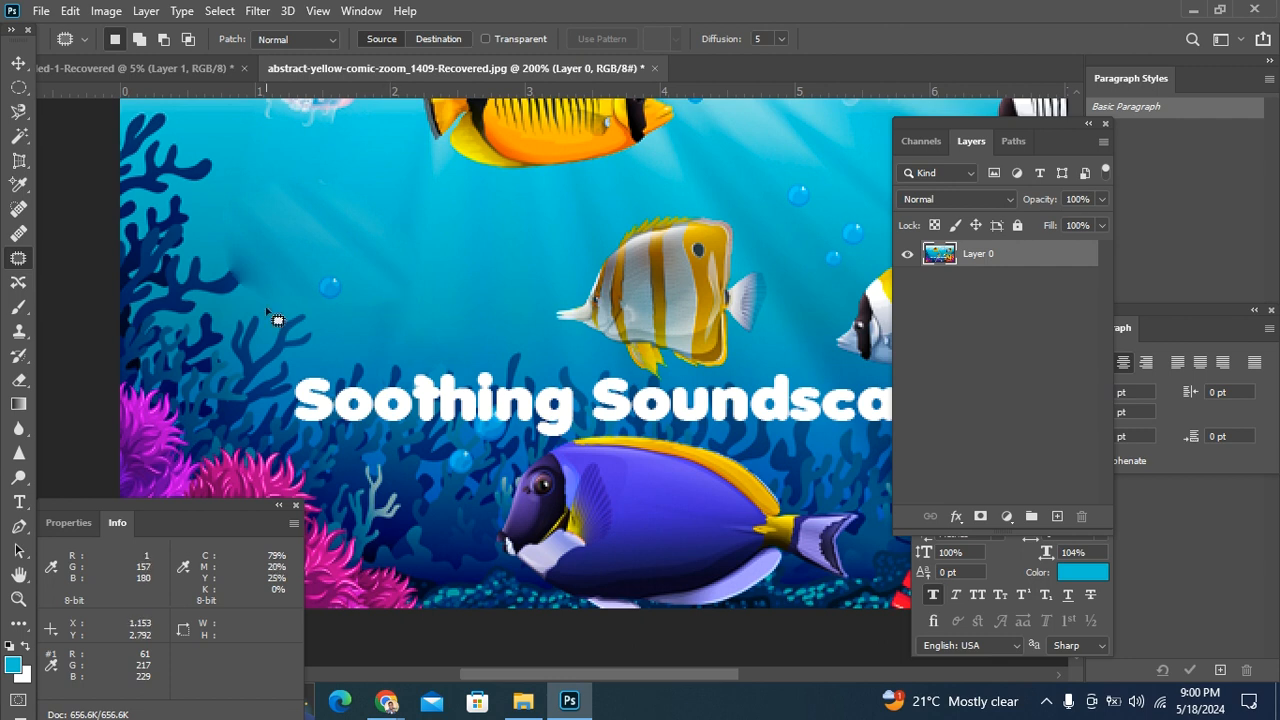
scroll(357, 285, "down", 5)
scroll(462, 287, "down", 8)
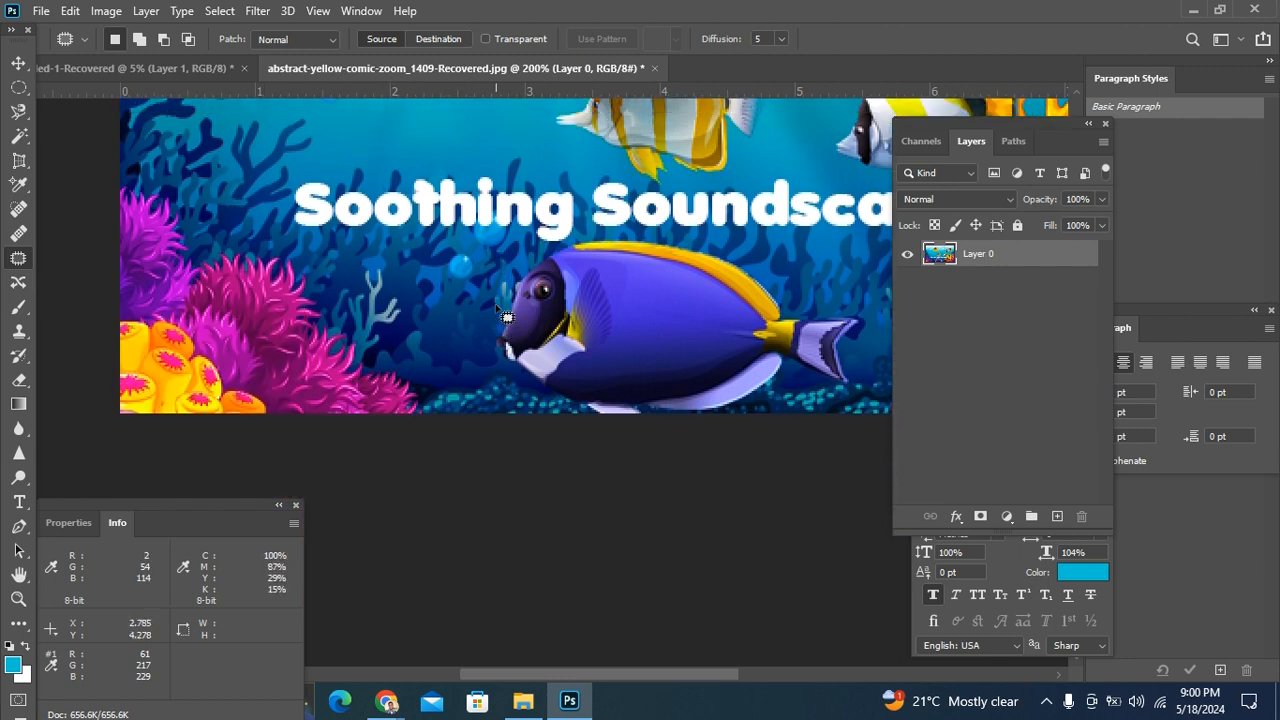
scroll(495, 309, "up", 13)
scroll(495, 308, "up", 5)
scroll(495, 307, "down", 5)
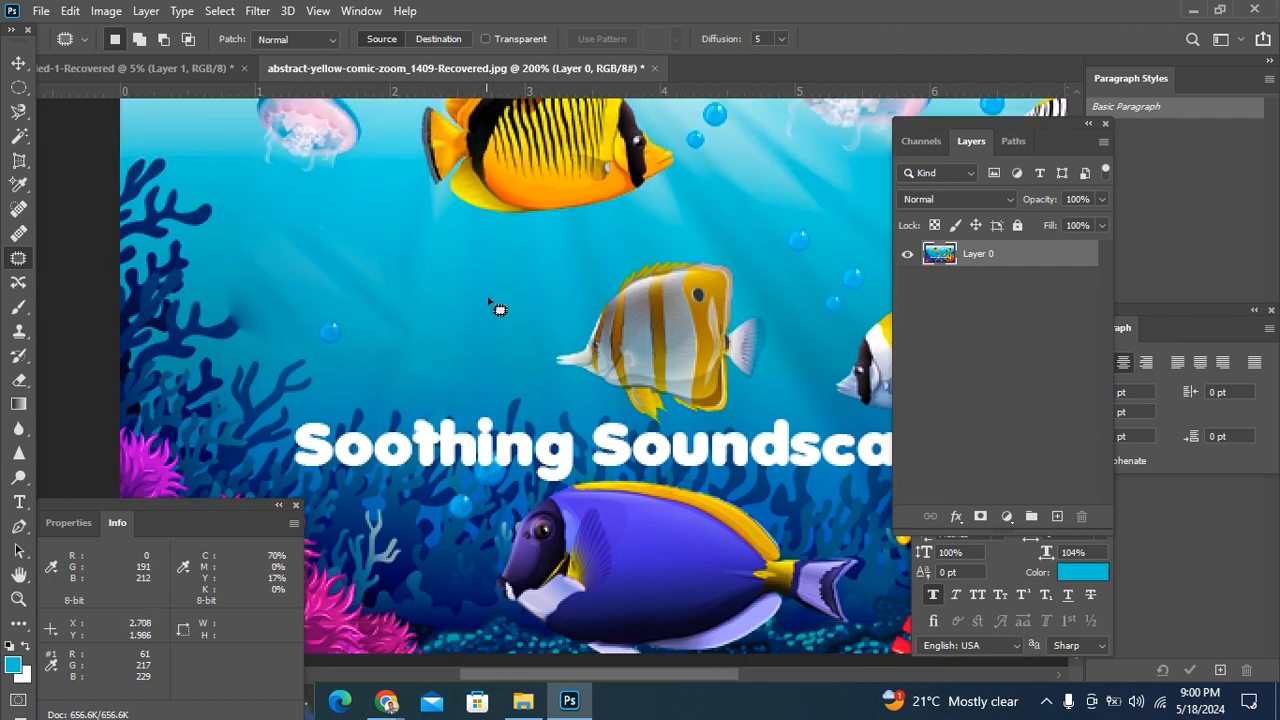
scroll(495, 305, "up", 3)
scroll(495, 303, "up", 5)
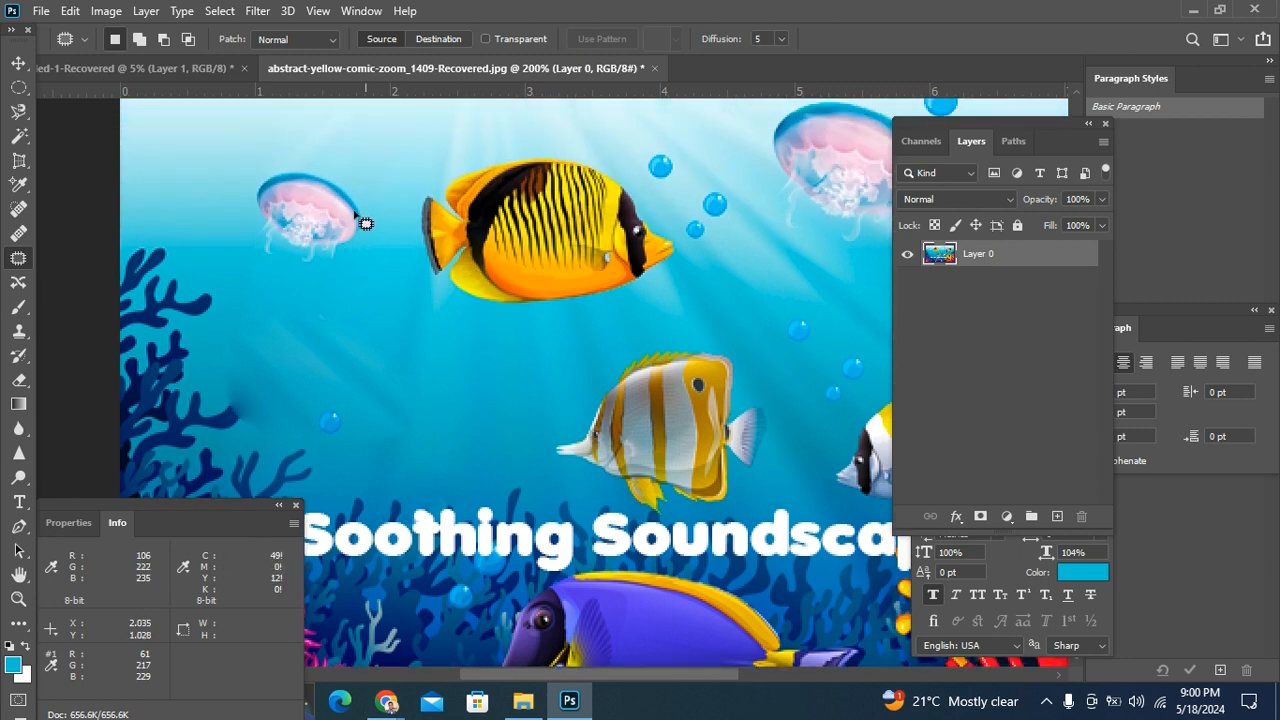
key("ctrl+minus")
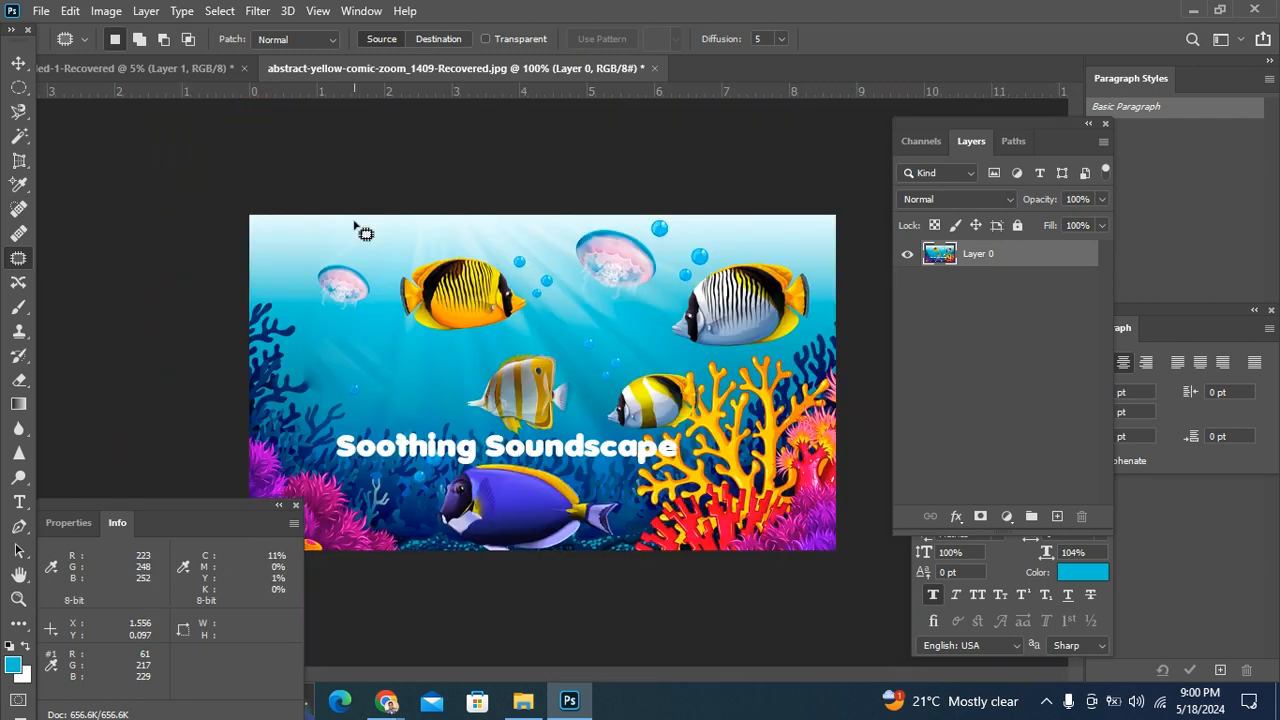
key("ctrl+plus")
scroll(365, 235, "down", 3)
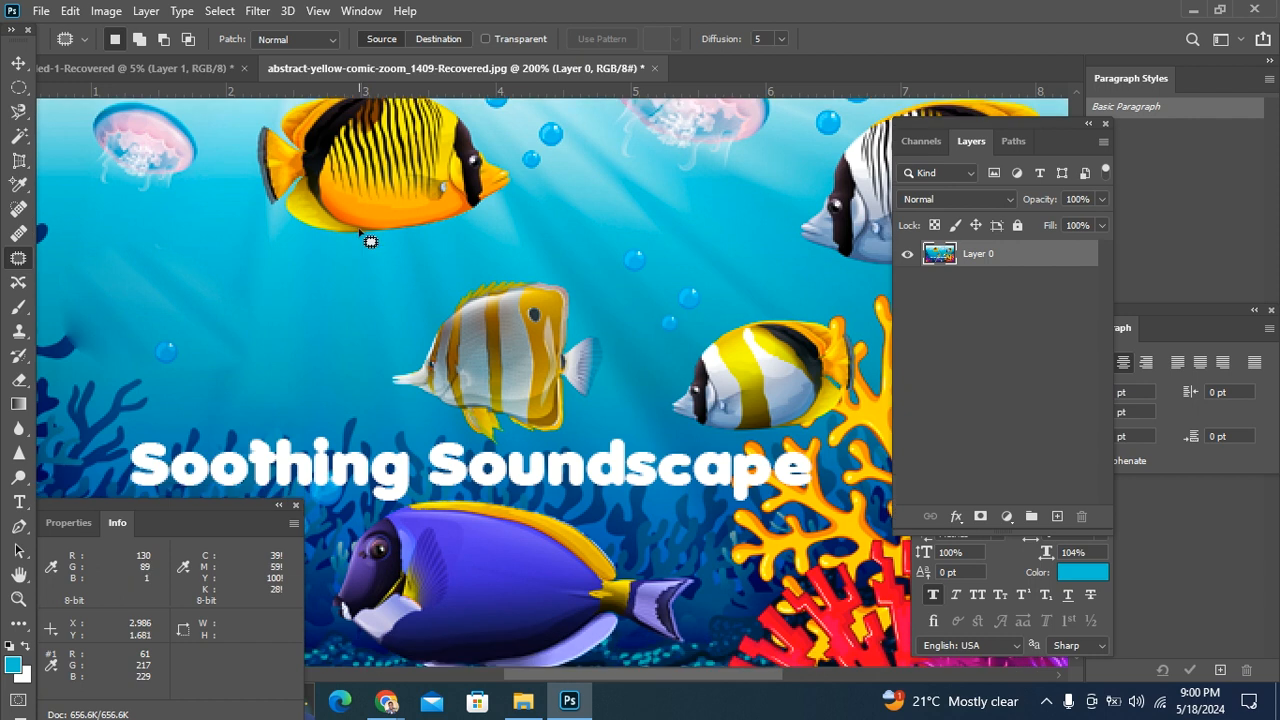
Step: Present the Content-Aware Move, Brush, Clone Stamp and History Brush tools, ending on the Move tool with the image at 66.7%
left_click(19, 283)
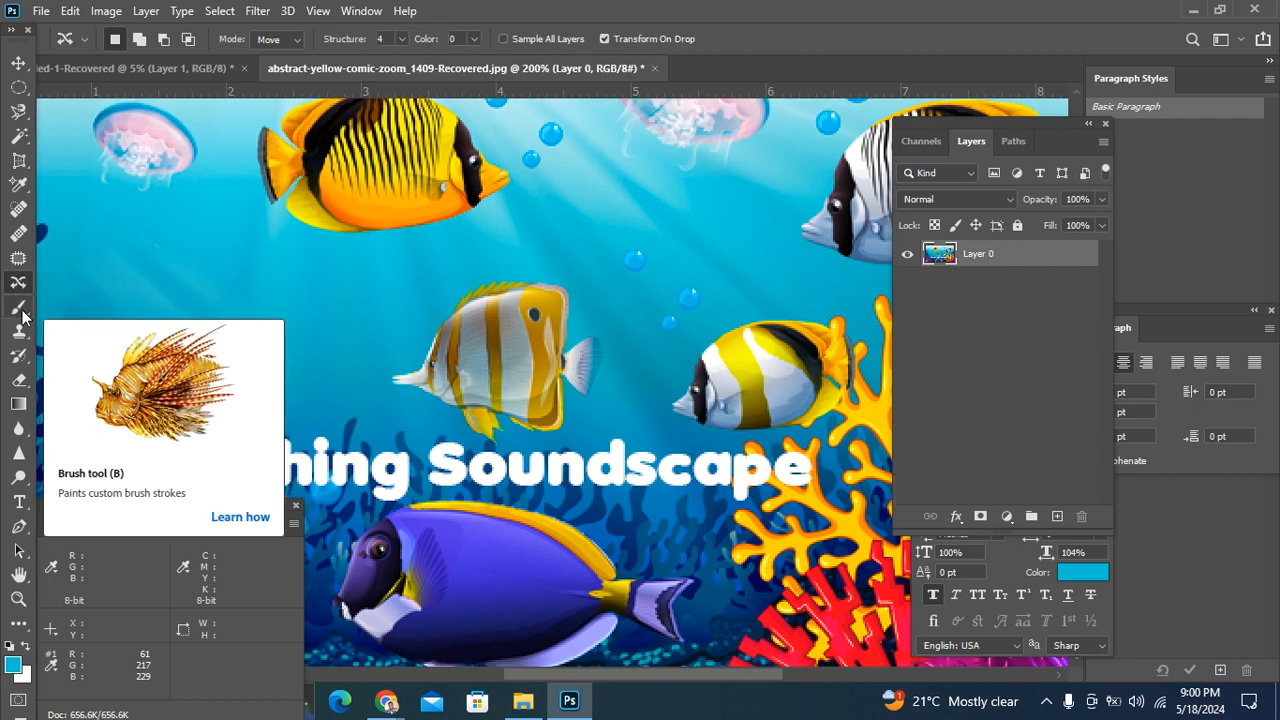
left_click(21, 310)
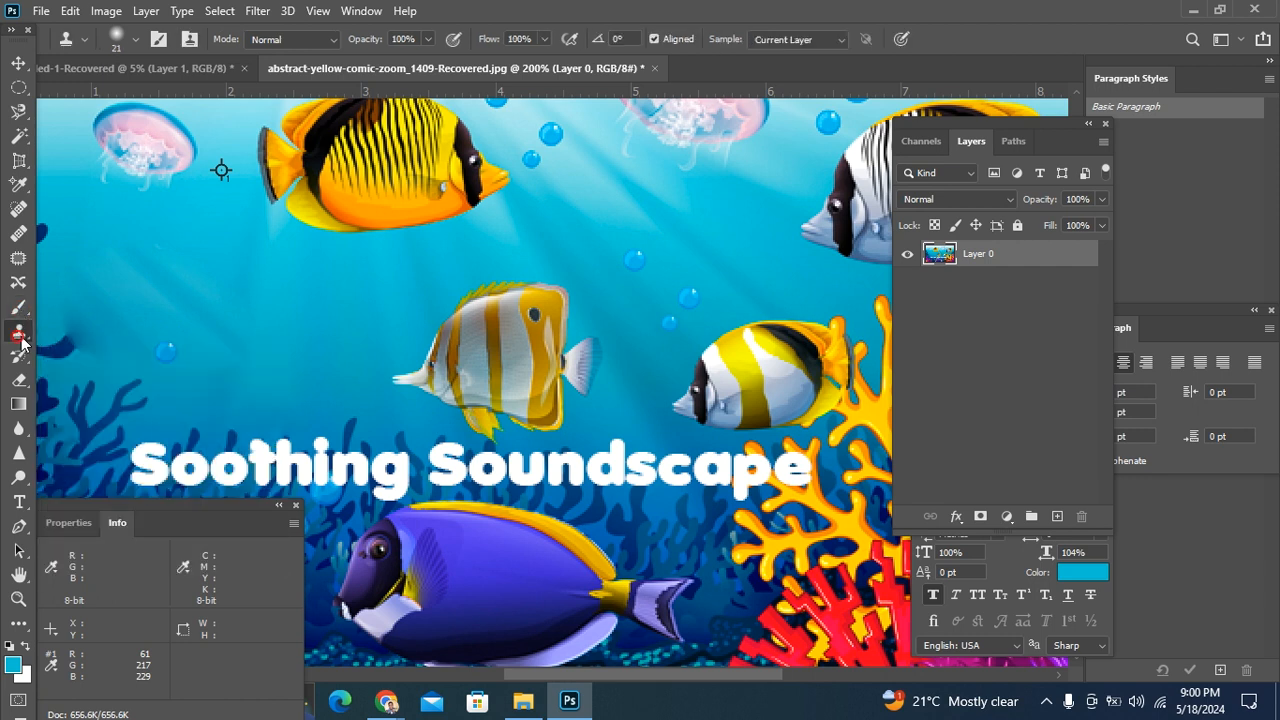
left_click(19, 355)
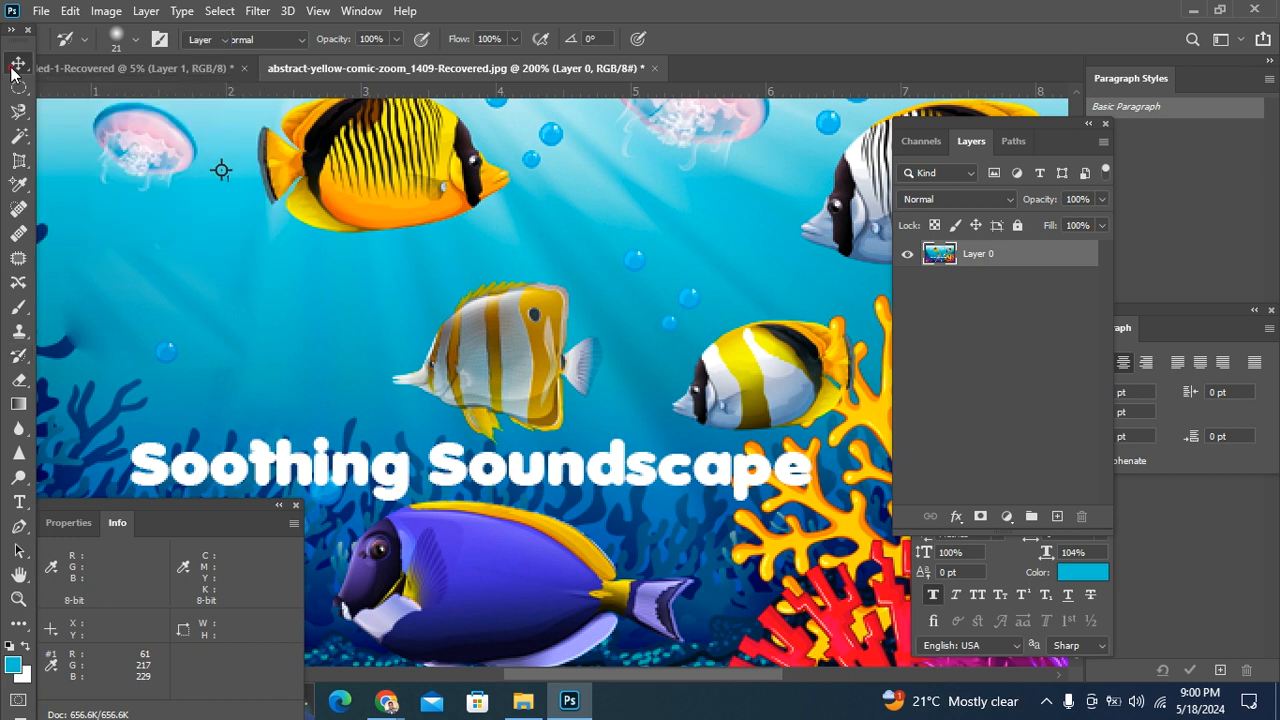
left_click(18, 64)
key("ctrl+1")
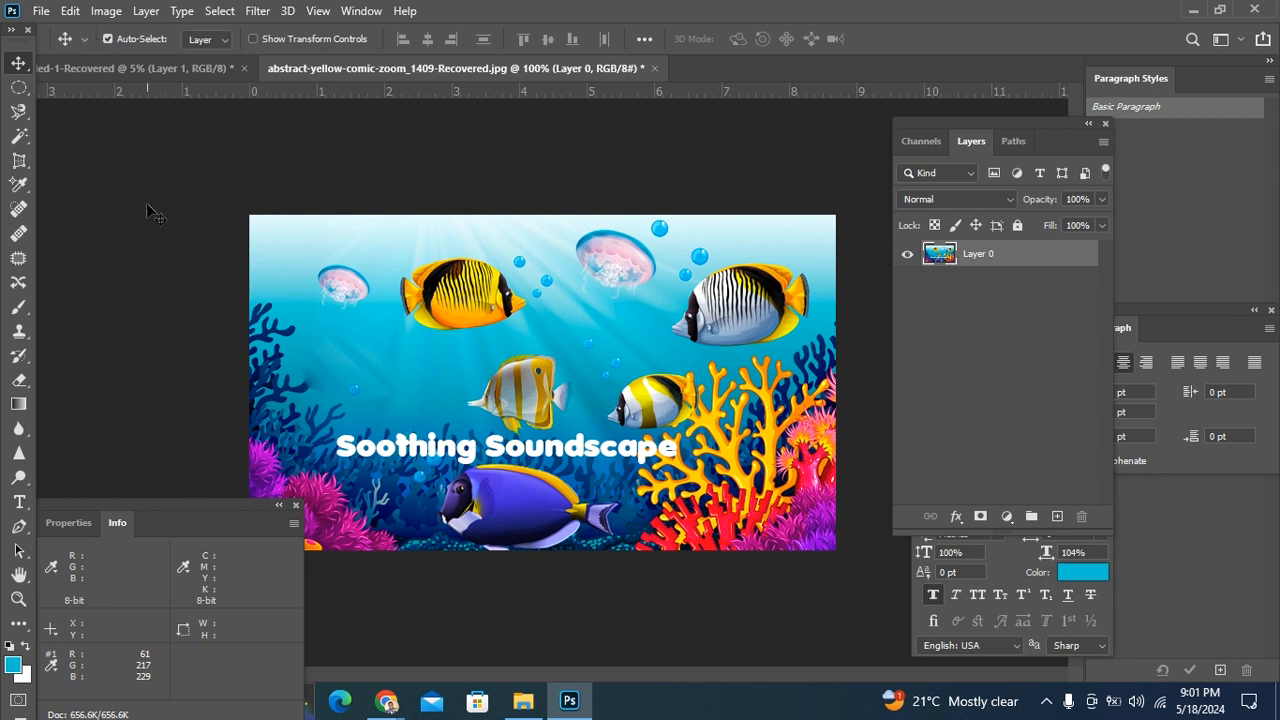
key("ctrl")
key("ctrl+minus")
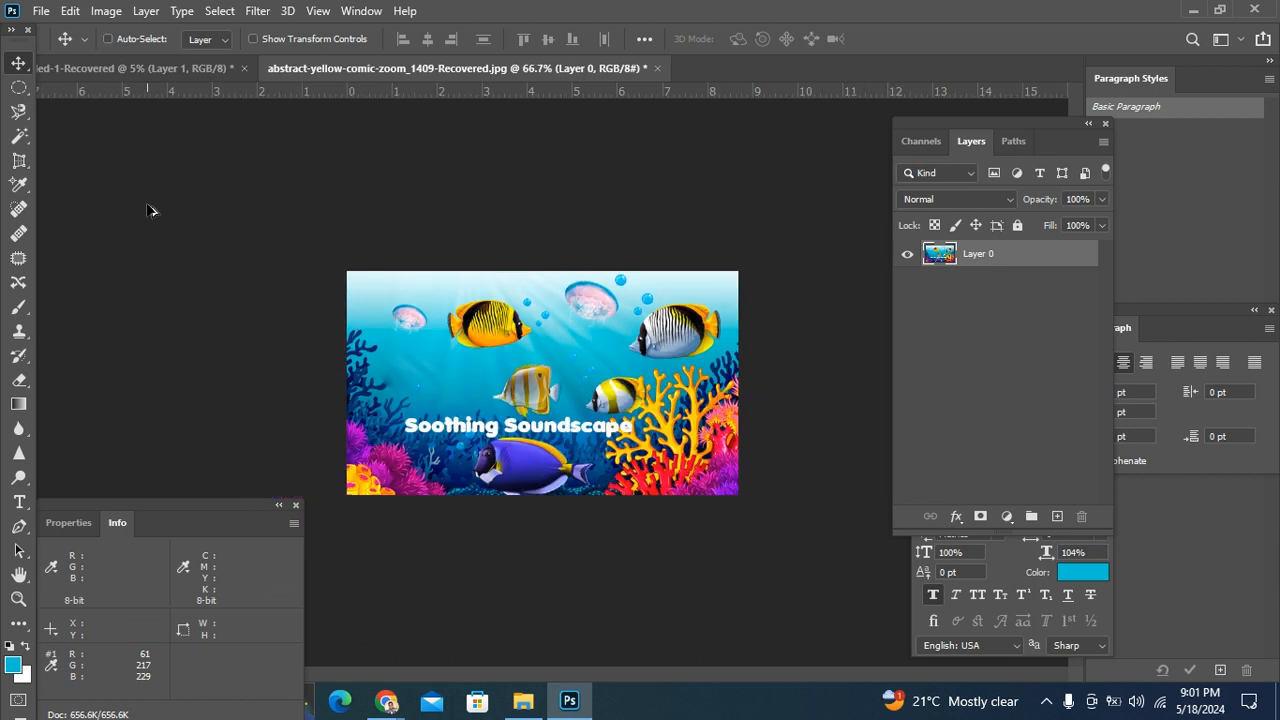